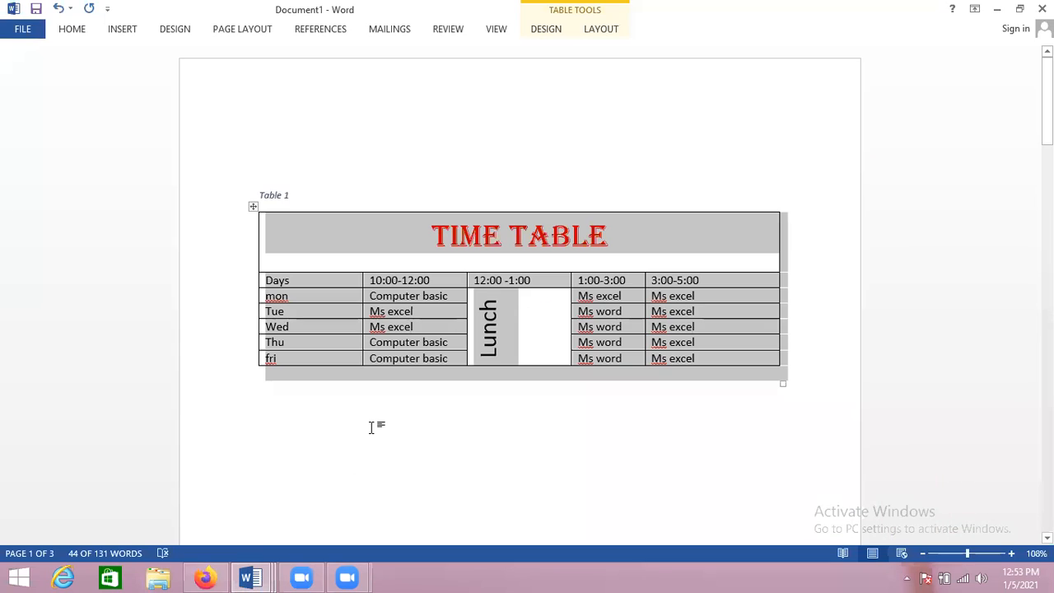
Switch to the New Microsoft Word Document file and add the filler text "dnjksdfjsdfjhdfjhsdjfhsdjhfsjdh" after Days in the time table's header cell
{"action": "left_click", "coordinate": [249, 576]}
{"action": "left_click", "coordinate": [228, 496]}
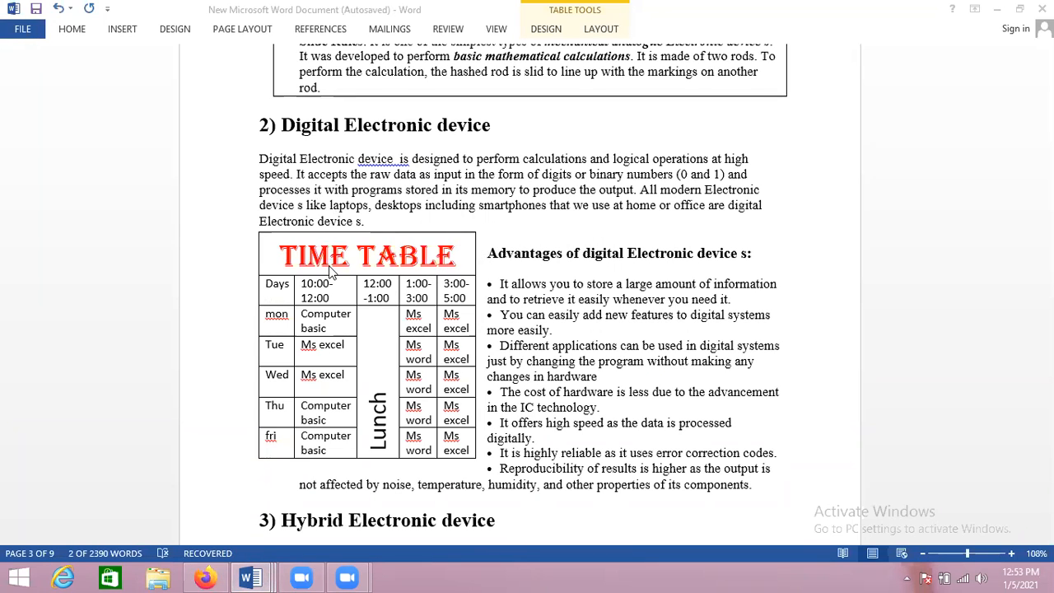
{"action": "left_click", "coordinate": [290, 285]}
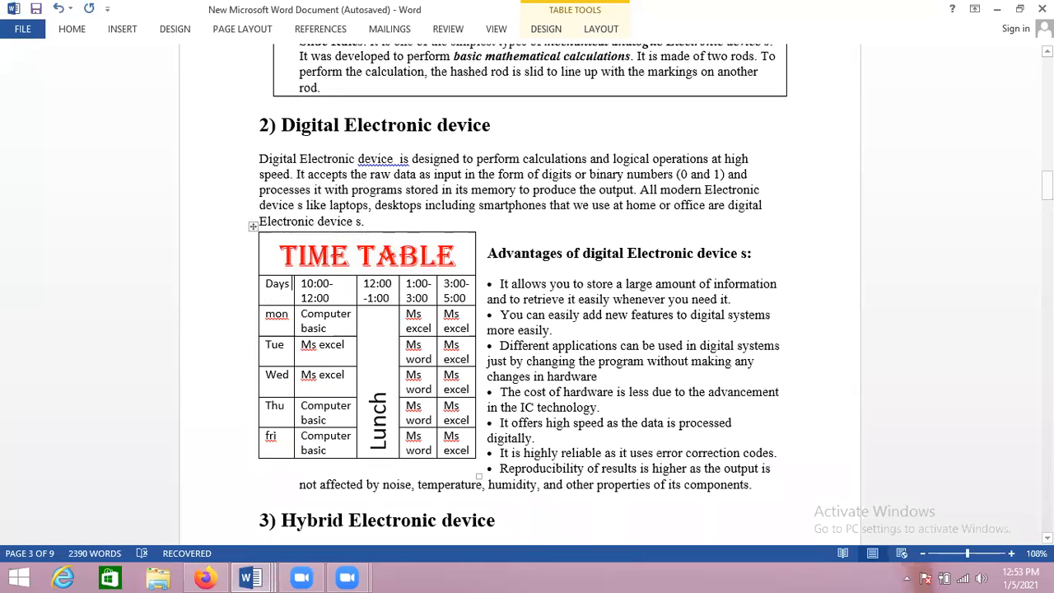
{"action": "type", "text": "dnjksdfjsdfjhdfjhsdjfhsdjhfsjdh"}
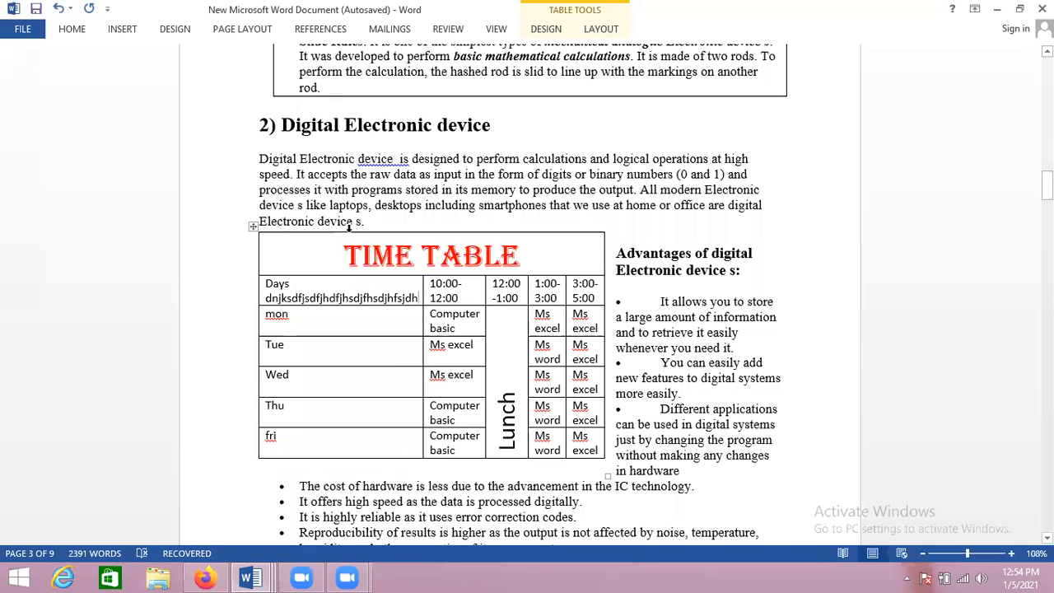
Set the whole time table's AutoFit behaviour to Fixed Column Width
{"action": "left_click", "coordinate": [254, 227]}
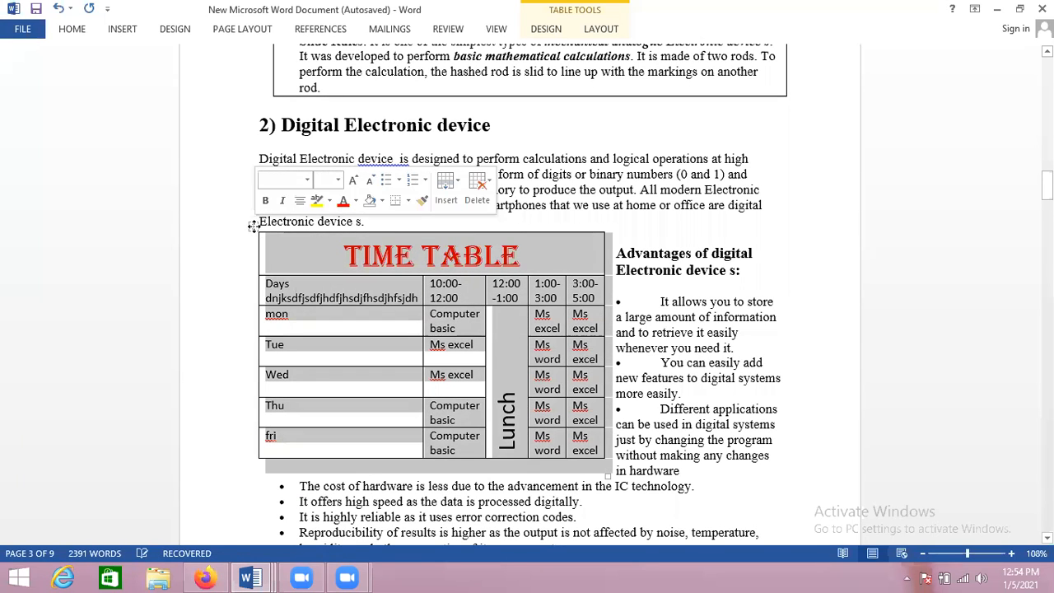
{"action": "right_click", "coordinate": [327, 281]}
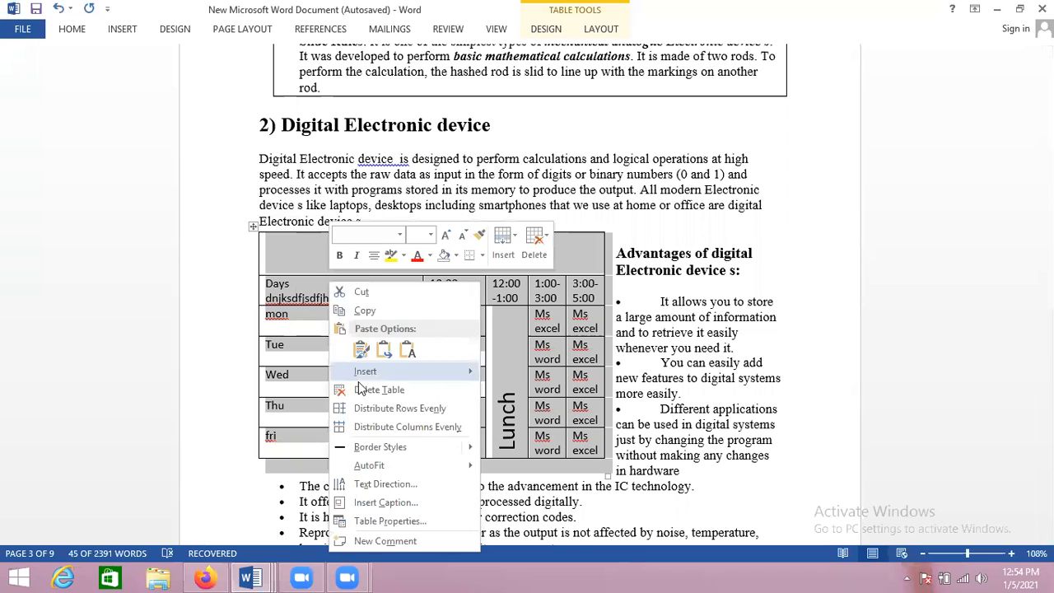
{"action": "mouse_move", "coordinate": [381, 467]}
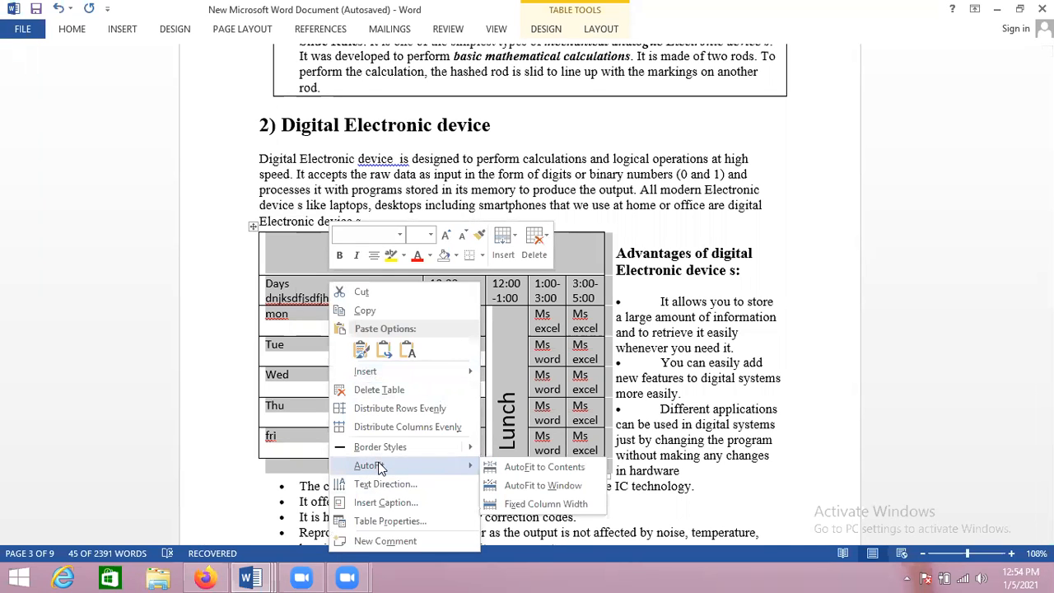
{"action": "left_click", "coordinate": [533, 511]}
Narrow the Days column of the time table so its filler text wraps onto an extra line
{"action": "left_click", "coordinate": [421, 298]}
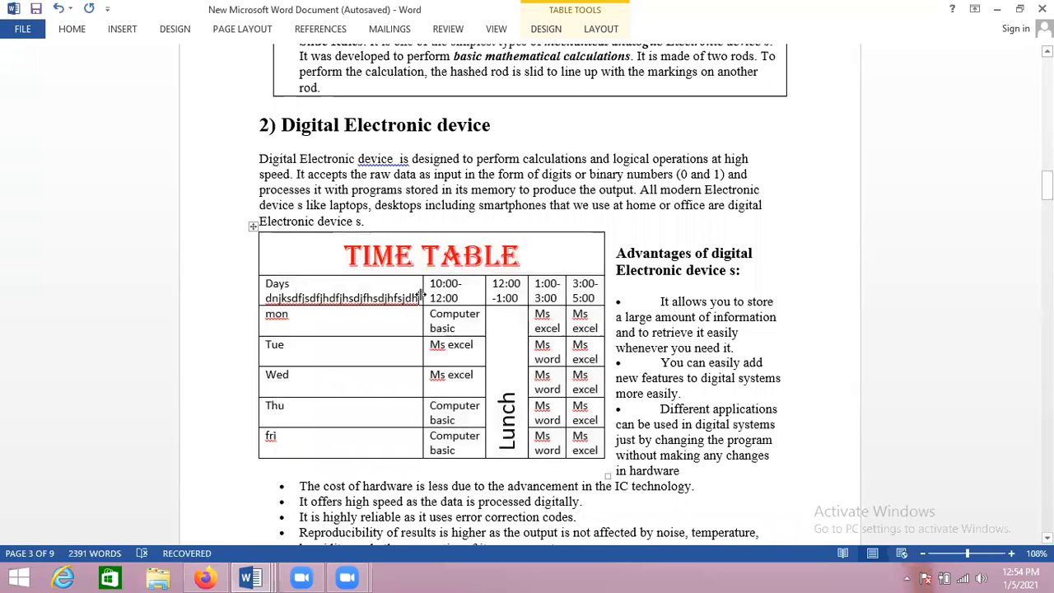
{"action": "left_click_drag", "start_coordinate": [423, 298], "coordinate": [359, 298]}
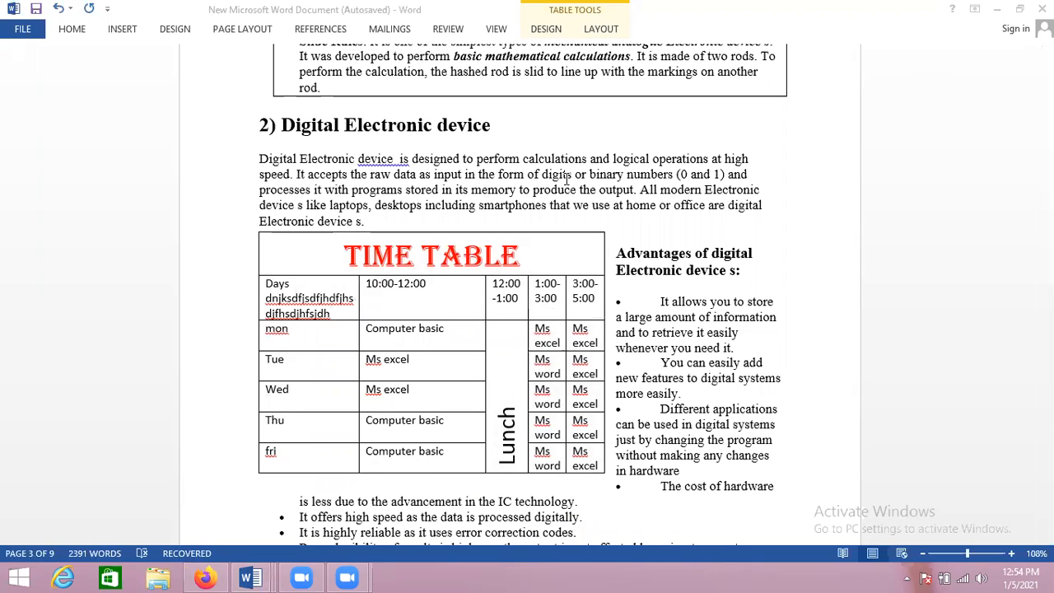
{"action": "left_click", "coordinate": [325, 319]}
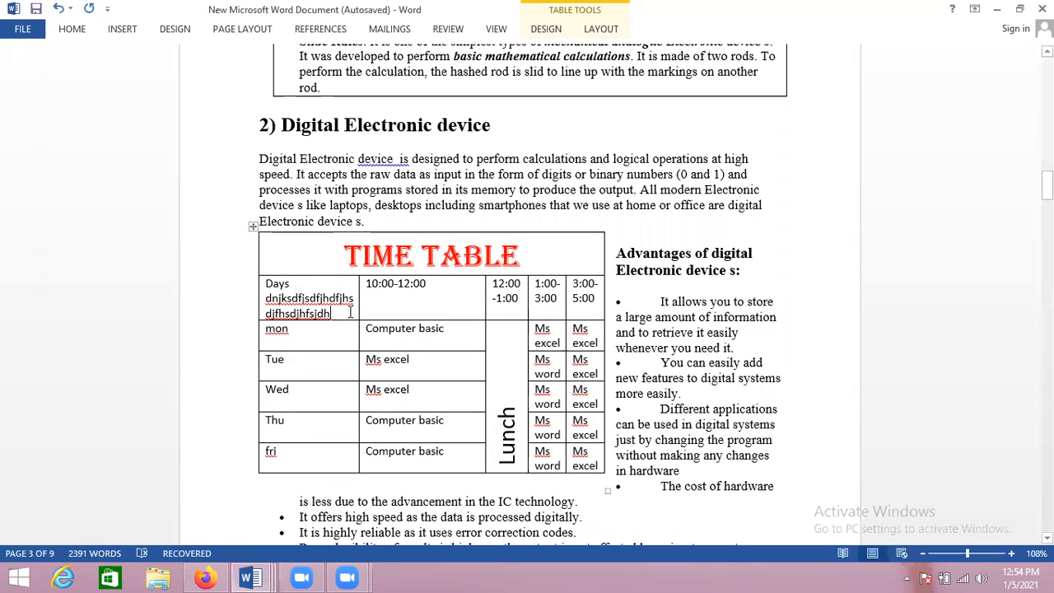
{"action": "left_click", "coordinate": [322, 366]}
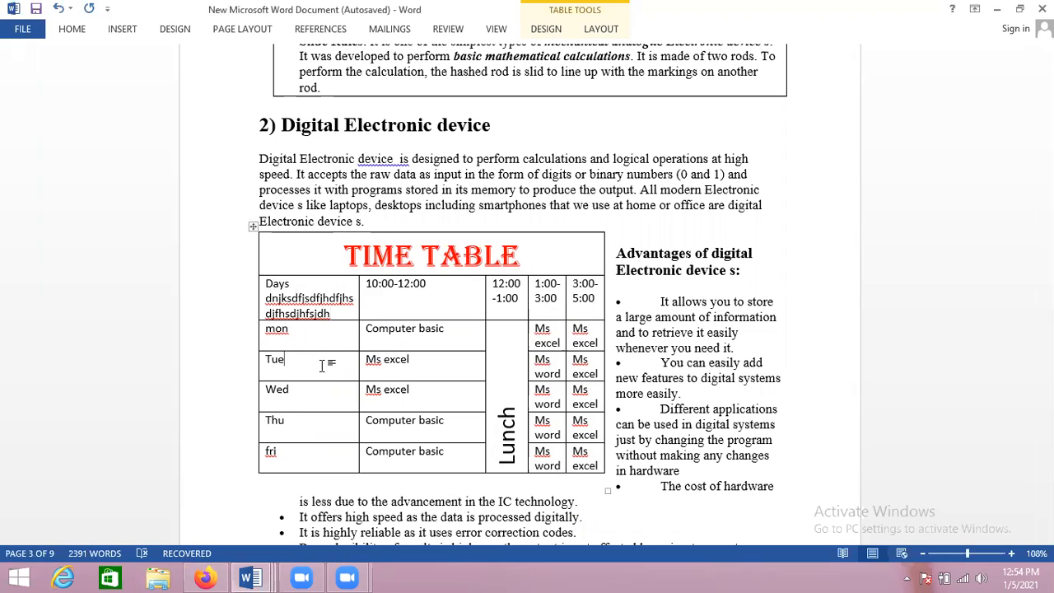
{"action": "left_click", "coordinate": [275, 327]}
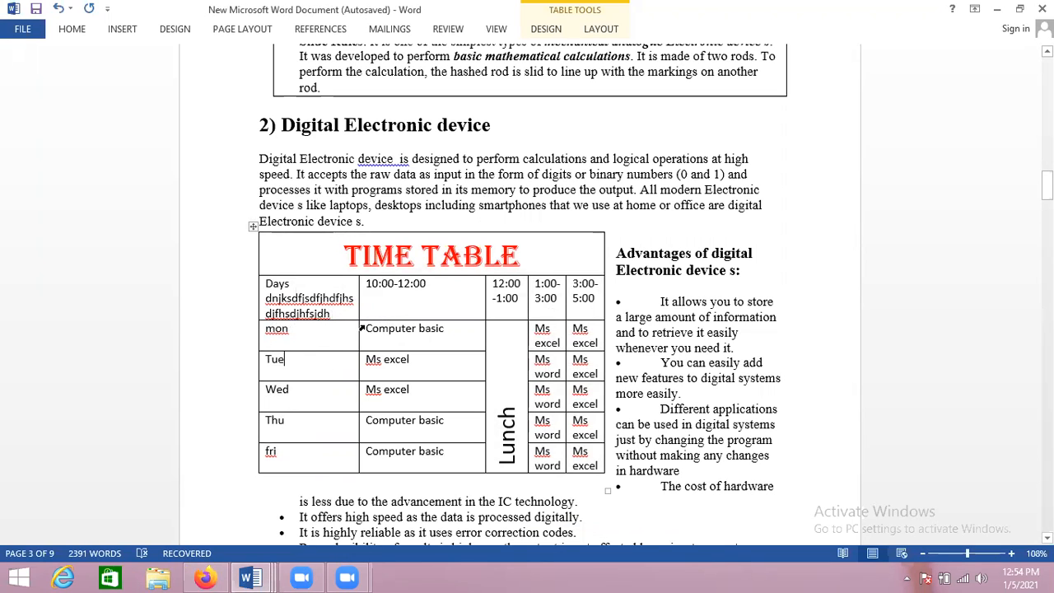
Merge the Monday and Tuesday cells in the 10:00-12:00 column of the time table
{"action": "left_click_drag", "start_coordinate": [369, 330], "coordinate": [413, 371]}
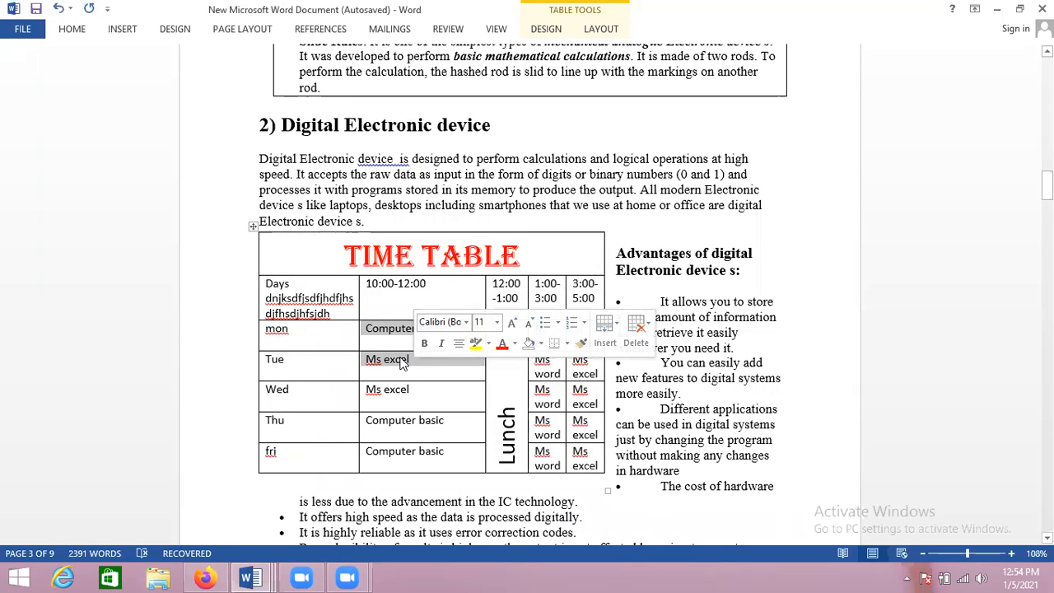
{"action": "right_click", "coordinate": [403, 364]}
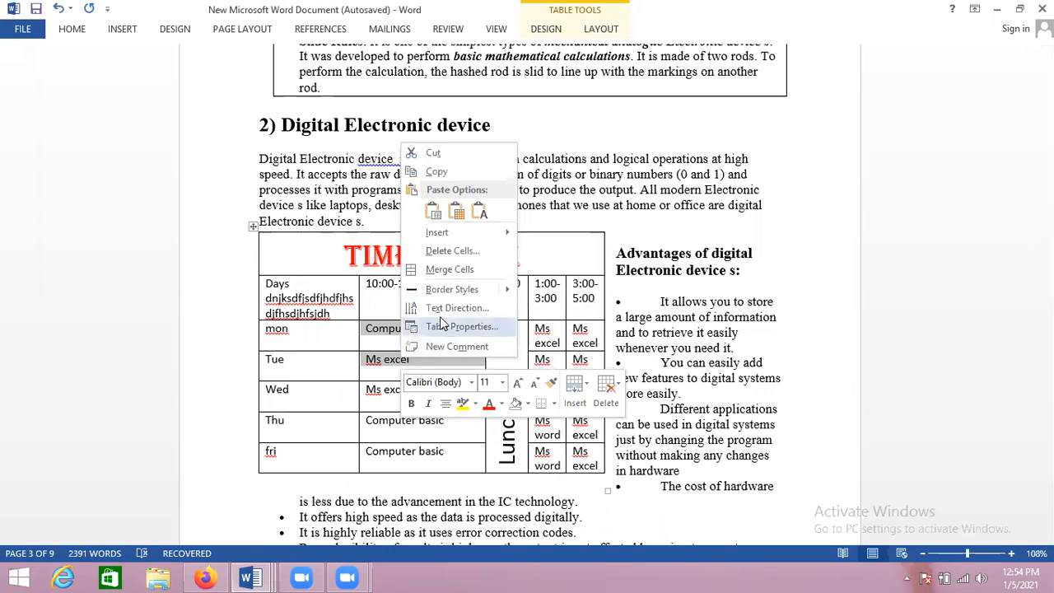
{"action": "left_click", "coordinate": [450, 269]}
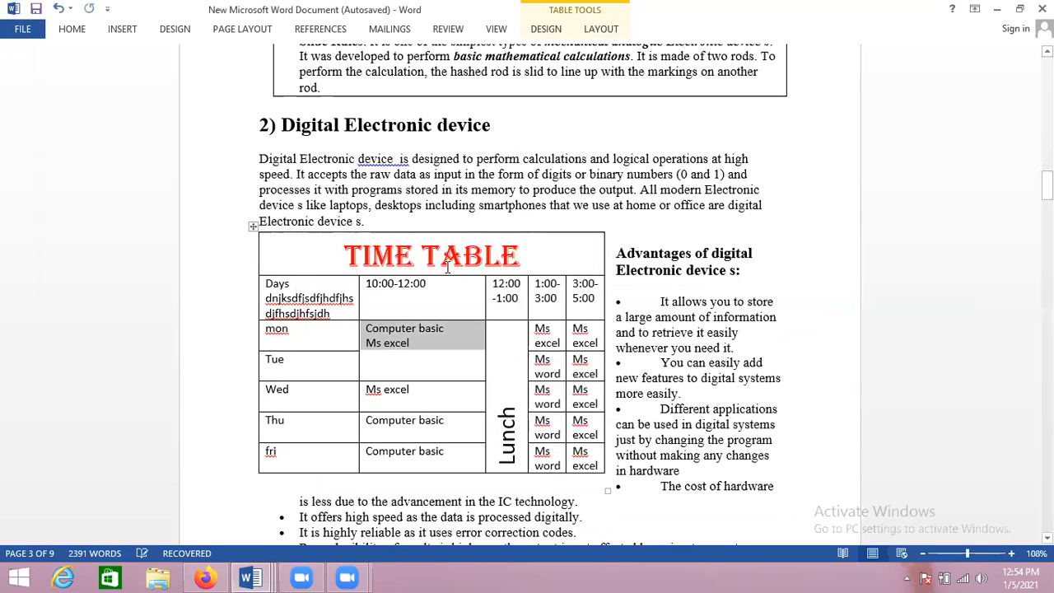
{"action": "left_click", "coordinate": [408, 354]}
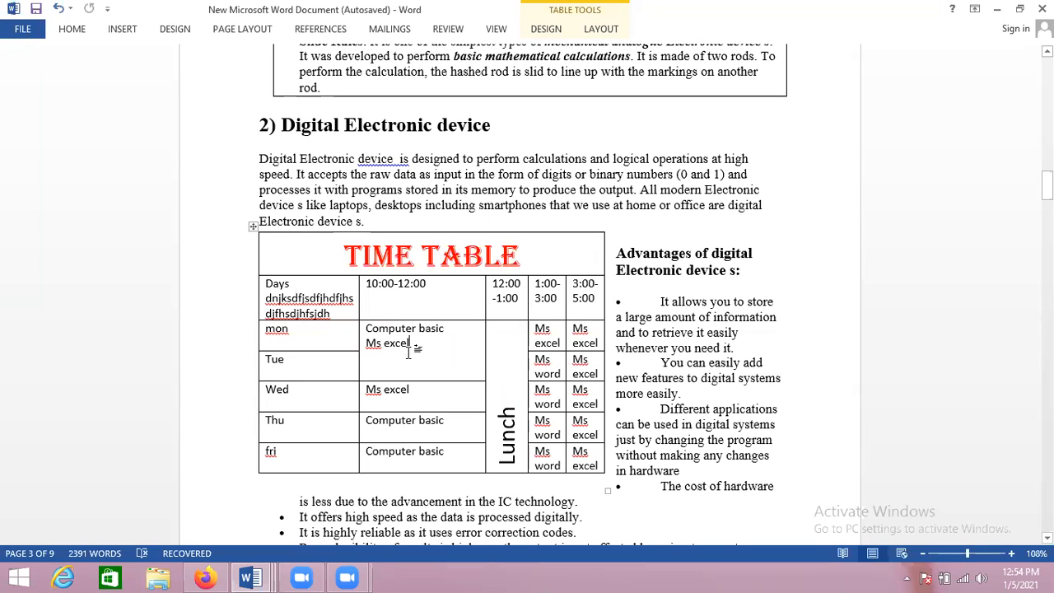
Set the text wrapping of the whole time table to None in its Table Properties
{"action": "left_click", "coordinate": [252, 226]}
{"action": "left_click", "coordinate": [300, 294]}
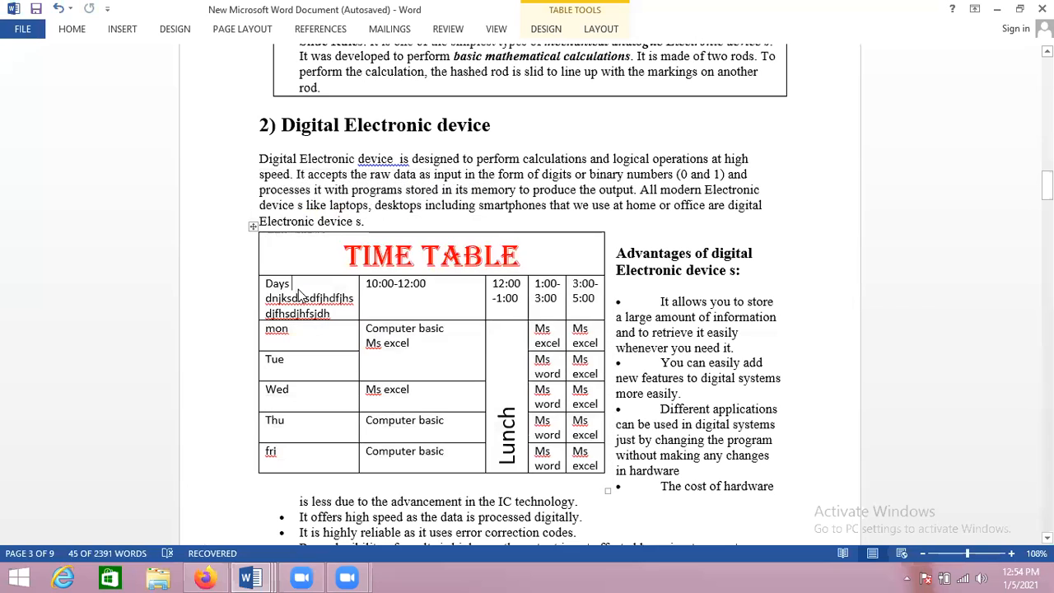
{"action": "right_click", "coordinate": [301, 294]}
{"action": "left_click", "coordinate": [252, 227]}
{"action": "left_click", "coordinate": [252, 226]}
{"action": "left_click", "coordinate": [252, 226]}
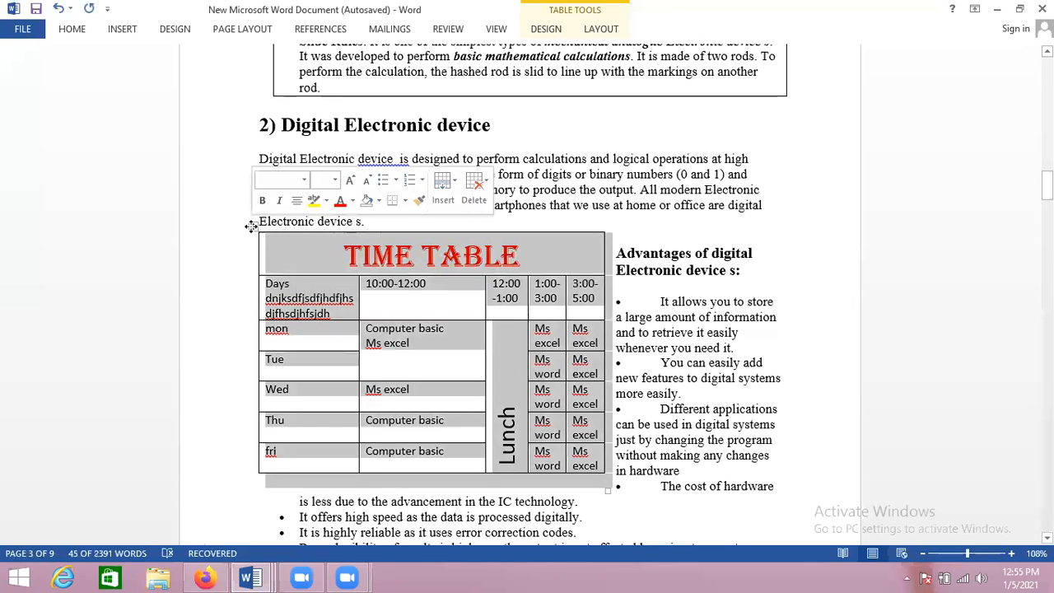
{"action": "right_click", "coordinate": [308, 276]}
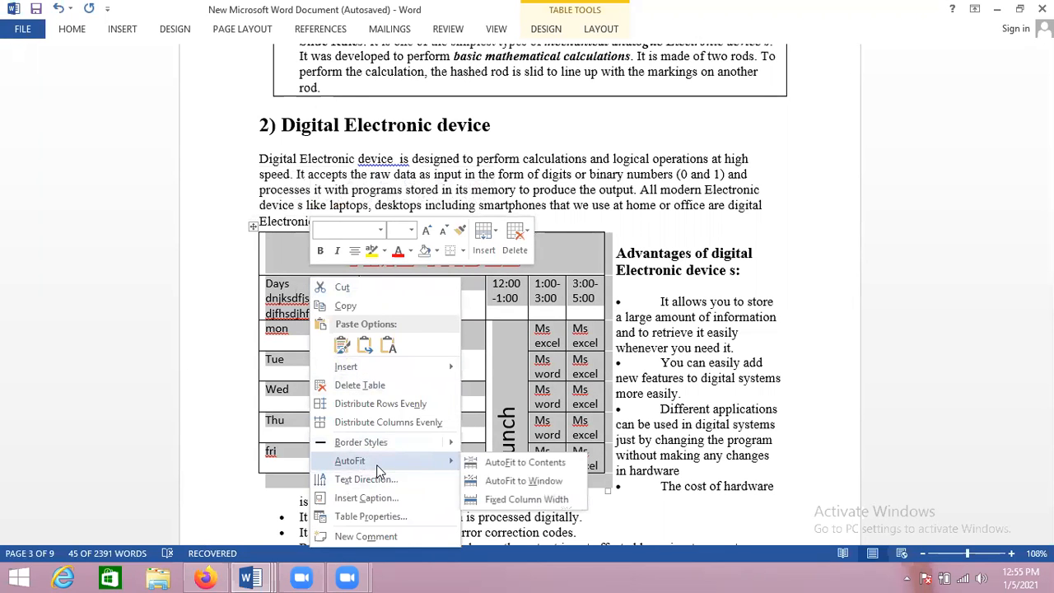
{"action": "left_click", "coordinate": [370, 517]}
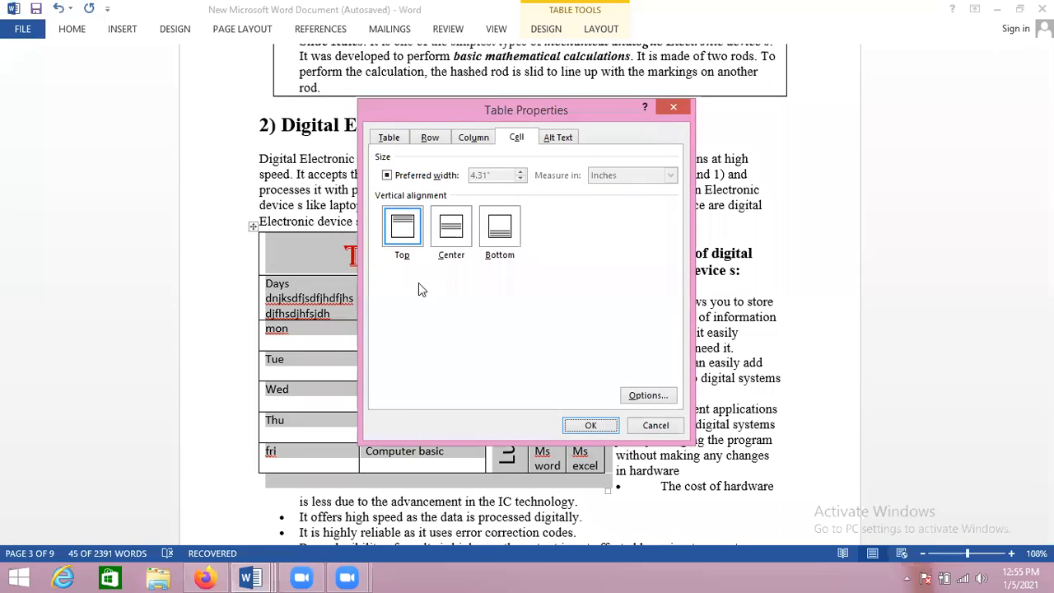
{"action": "left_click", "coordinate": [390, 140]}
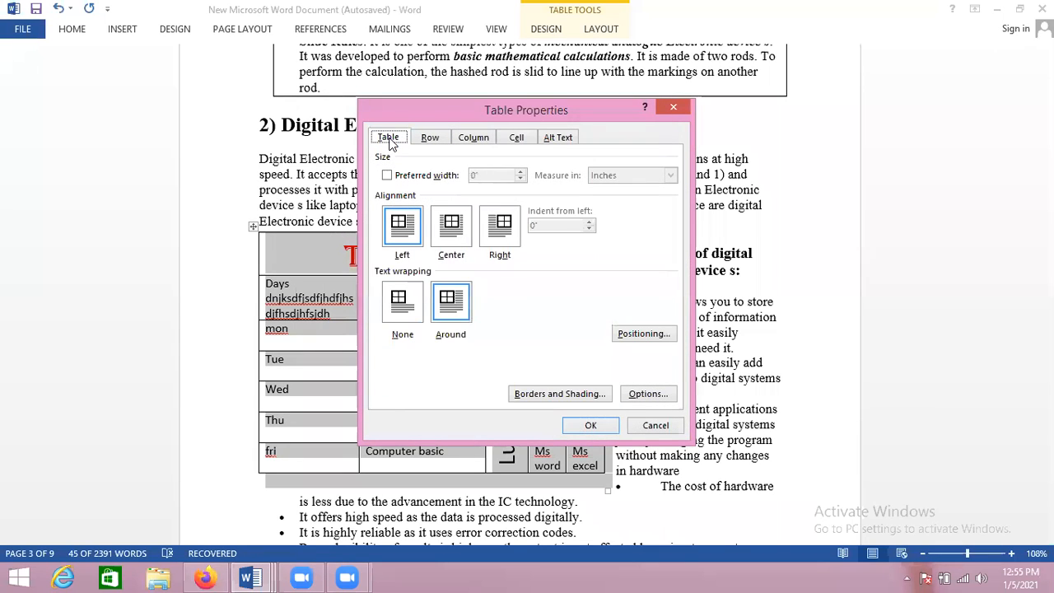
{"action": "left_click", "coordinate": [414, 309]}
{"action": "left_click", "coordinate": [591, 426]}
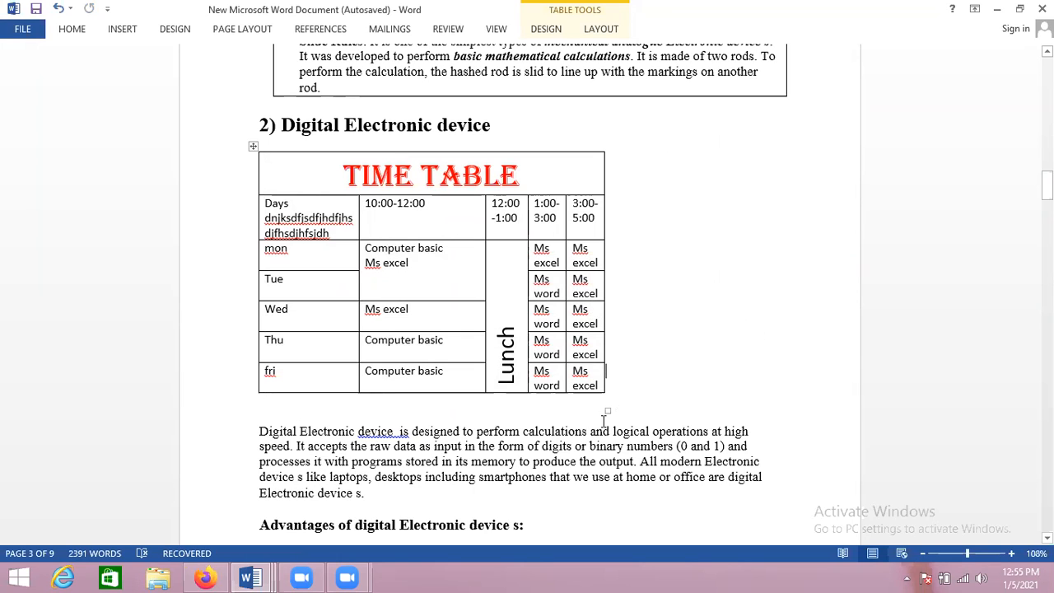
Set the time table's text wrapping to Around and add a blank line between the paragraph beside it and the Advantages heading
{"action": "left_click", "coordinate": [252, 146]}
{"action": "right_click", "coordinate": [253, 146]}
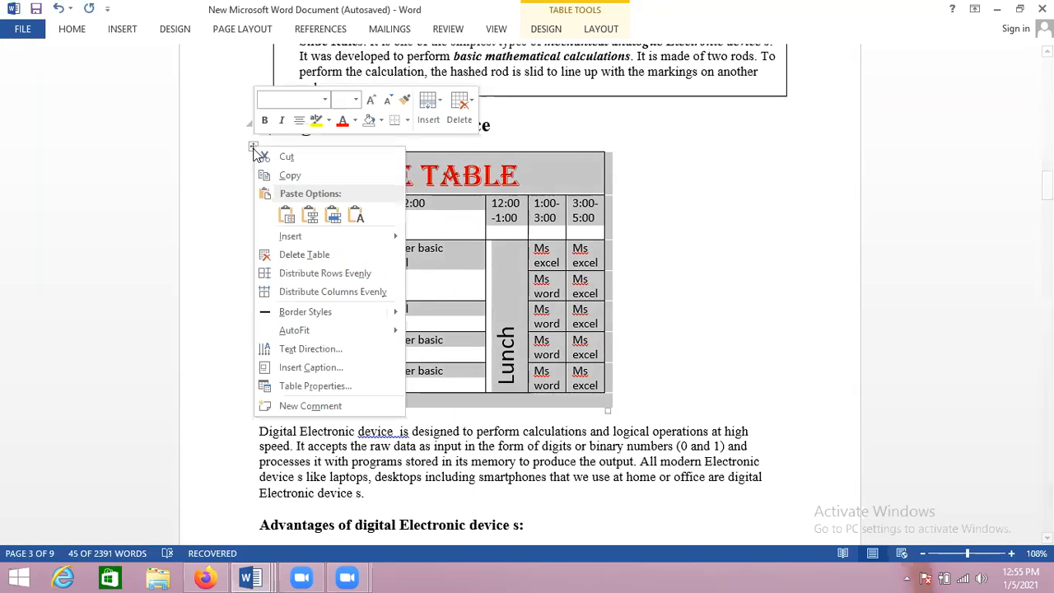
{"action": "left_click", "coordinate": [307, 387]}
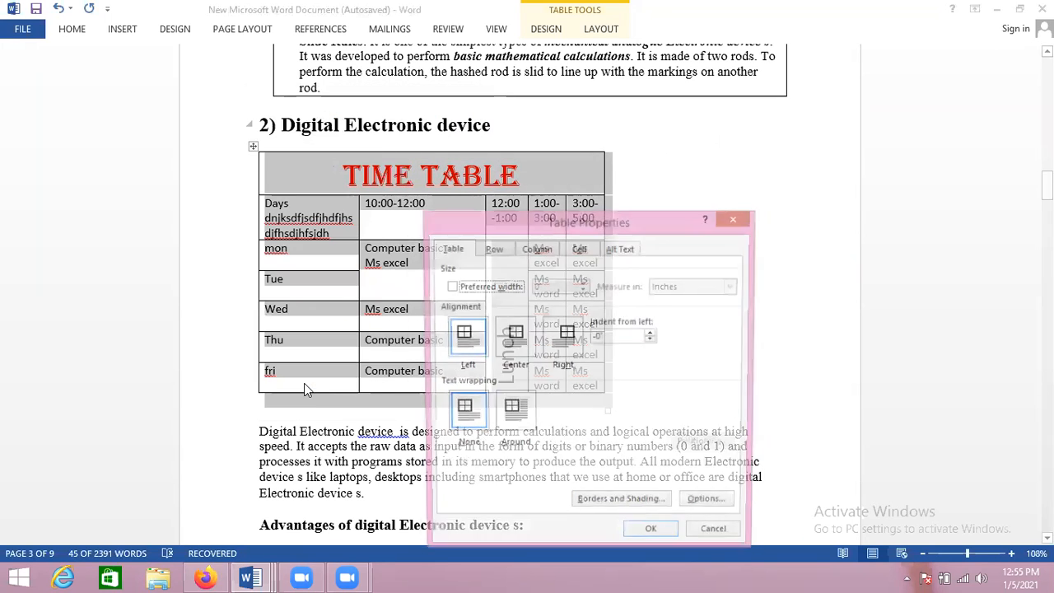
{"action": "left_click", "coordinate": [514, 414]}
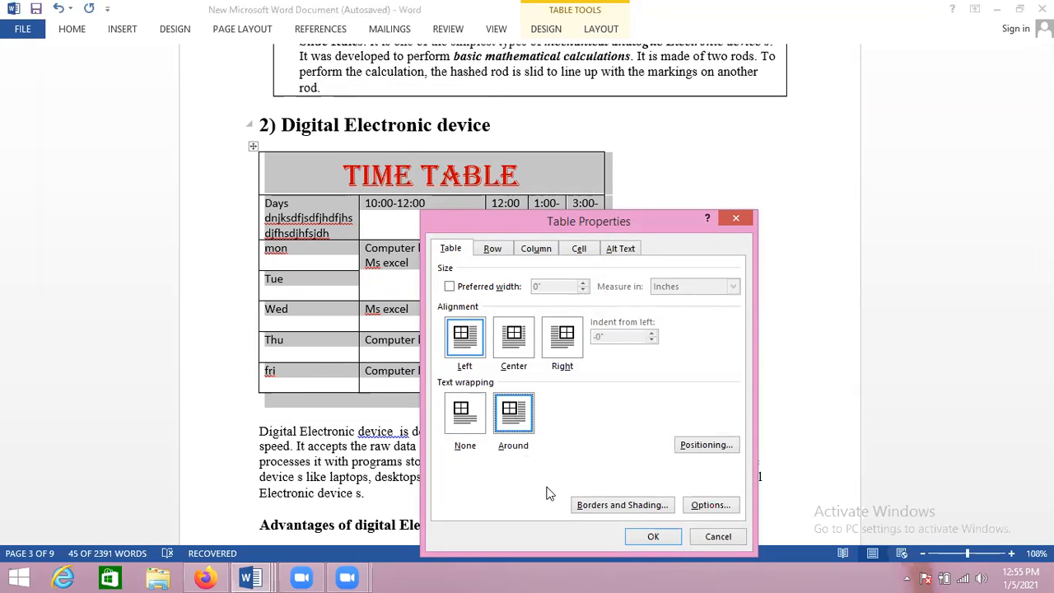
{"action": "left_click", "coordinate": [640, 535]}
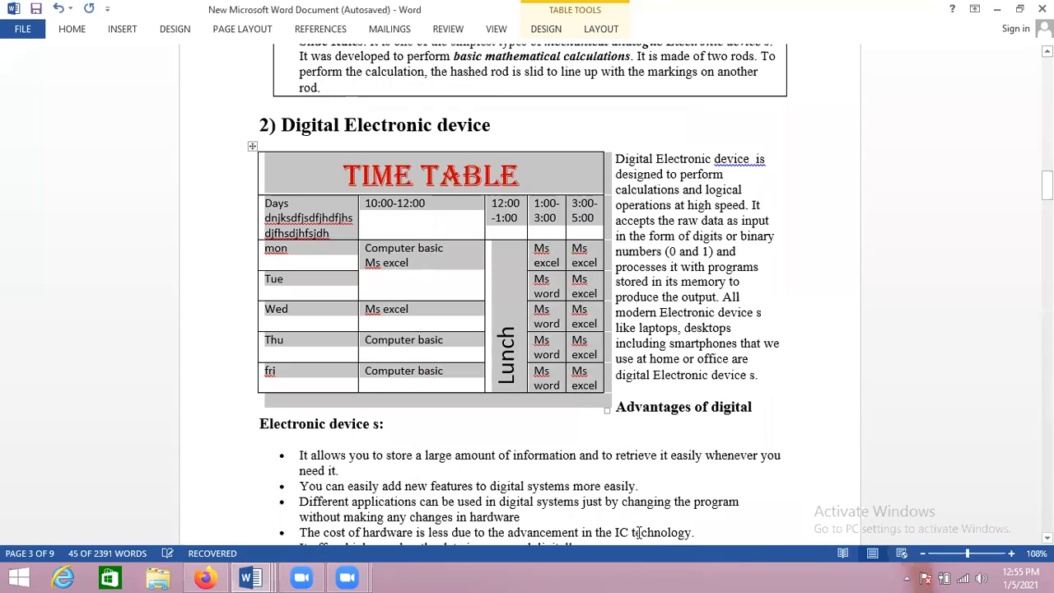
{"action": "left_click", "coordinate": [647, 385]}
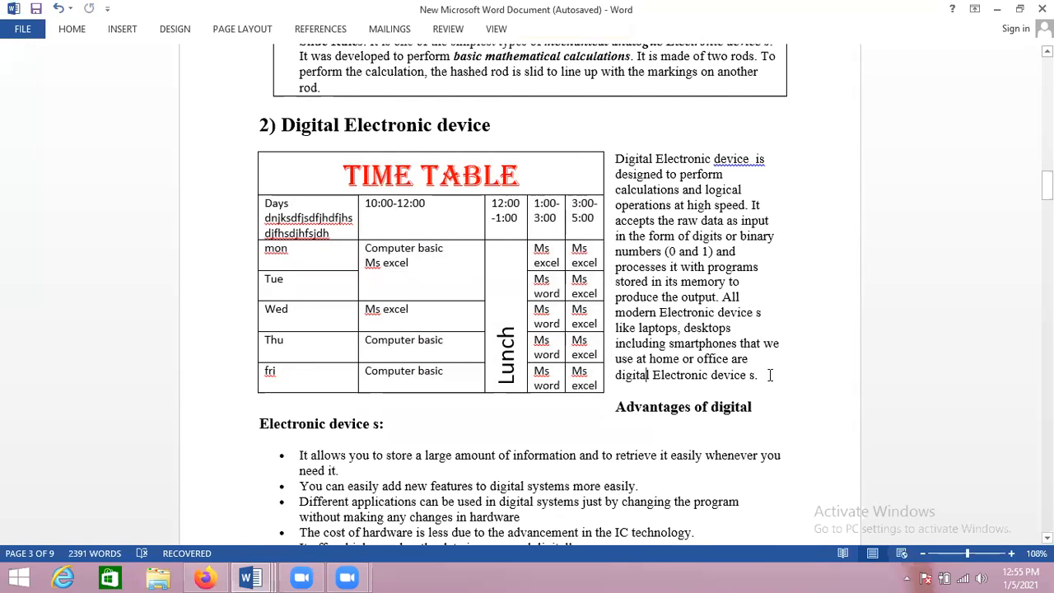
{"action": "key", "text": "Return"}
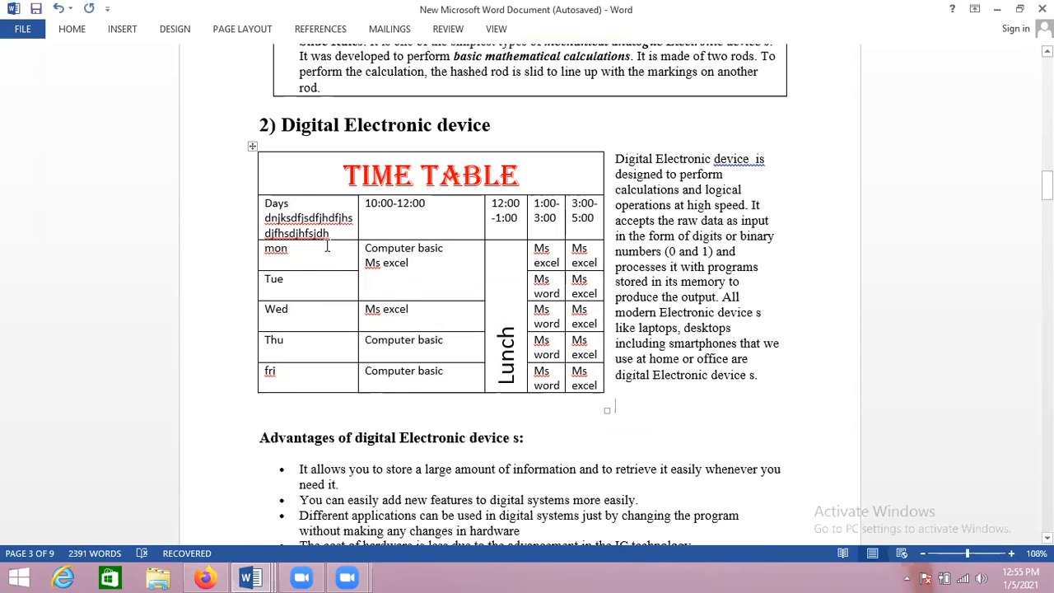
{"action": "left_click", "coordinate": [252, 148]}
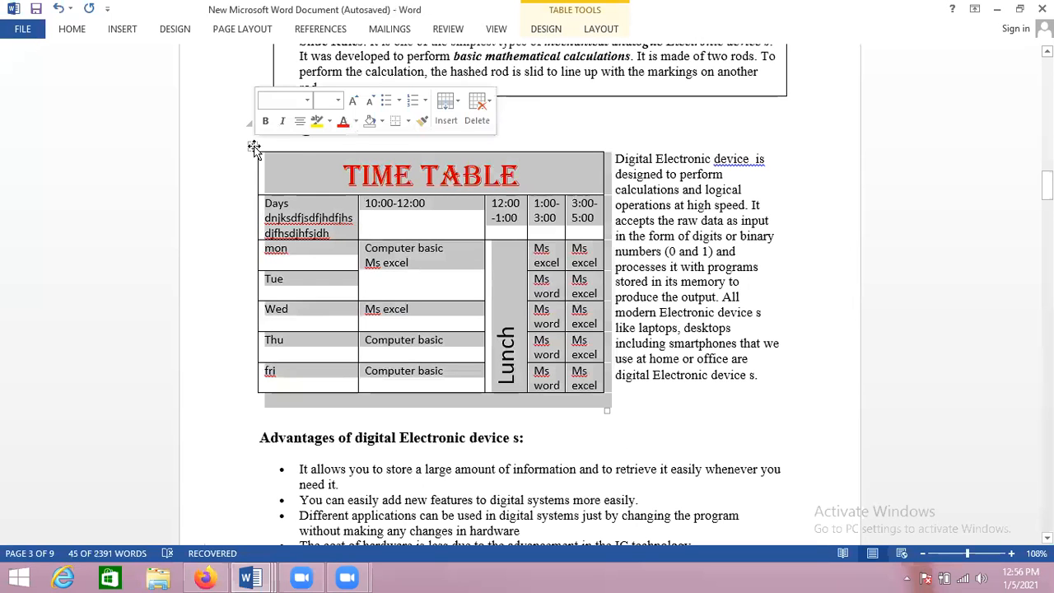
{"action": "right_click", "coordinate": [254, 147]}
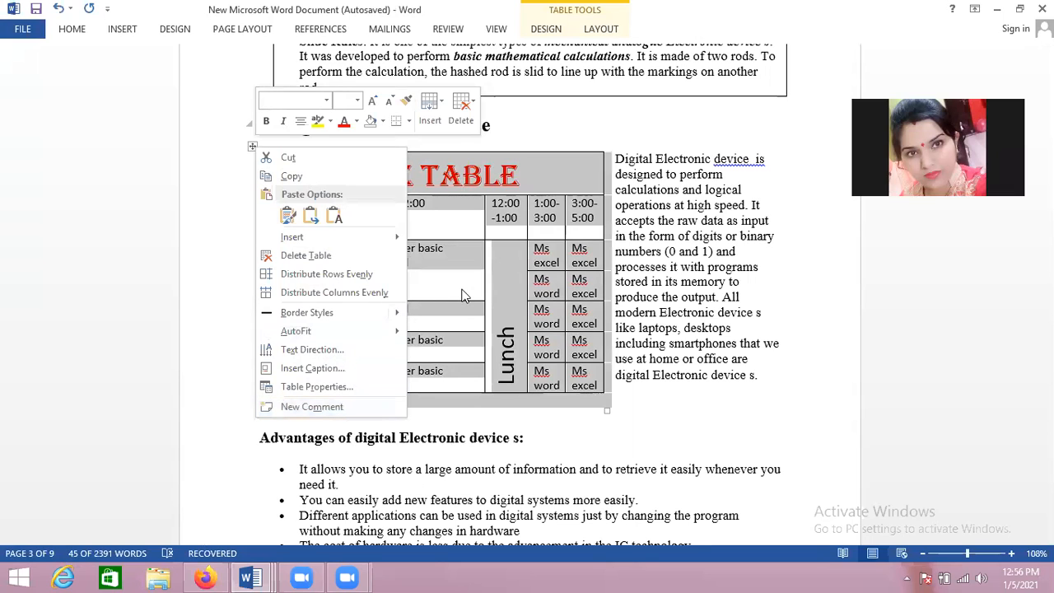
{"action": "key", "text": "Escape"}
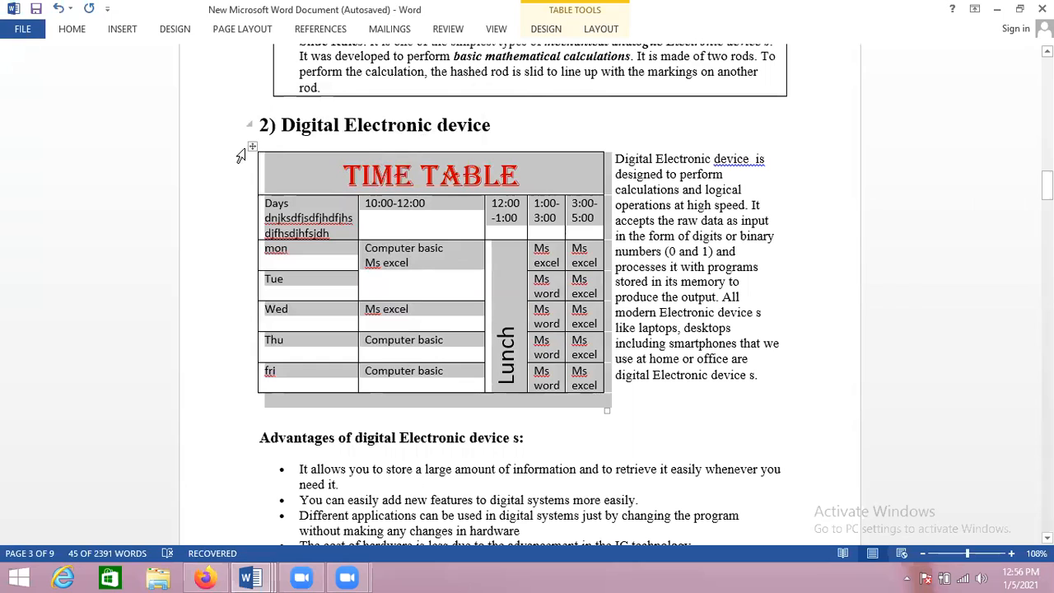
{"action": "left_click", "coordinate": [602, 32]}
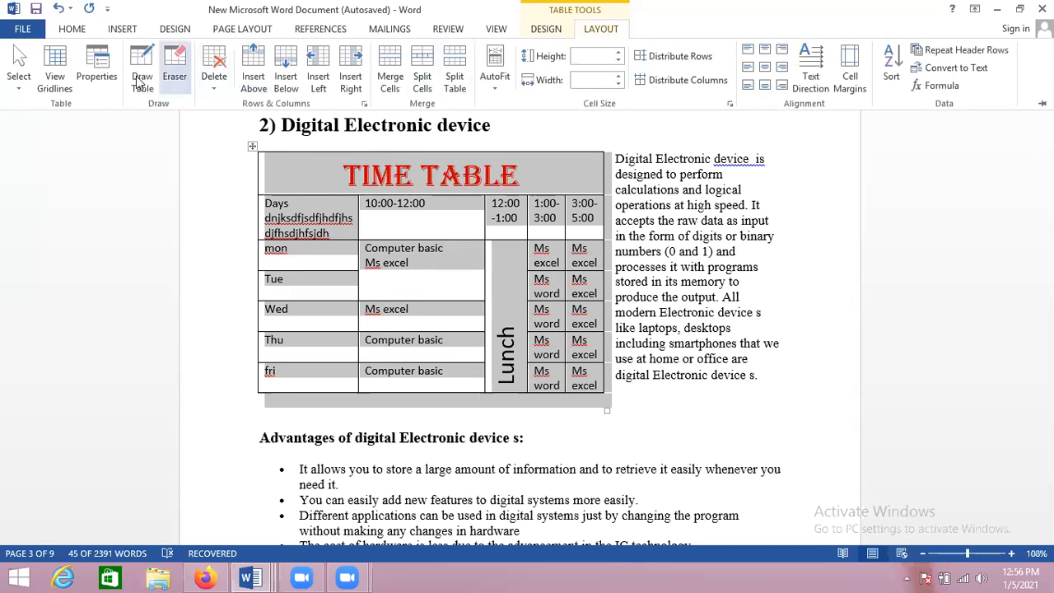
Shade the whole time table black using a custom colour
{"action": "left_click", "coordinate": [253, 148]}
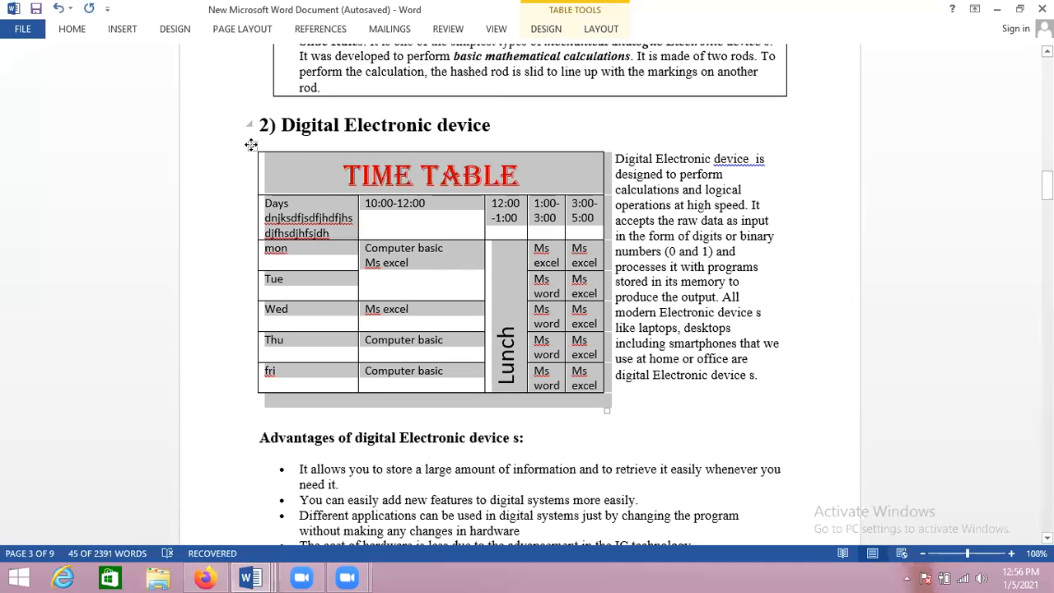
{"action": "right_click", "coordinate": [251, 145]}
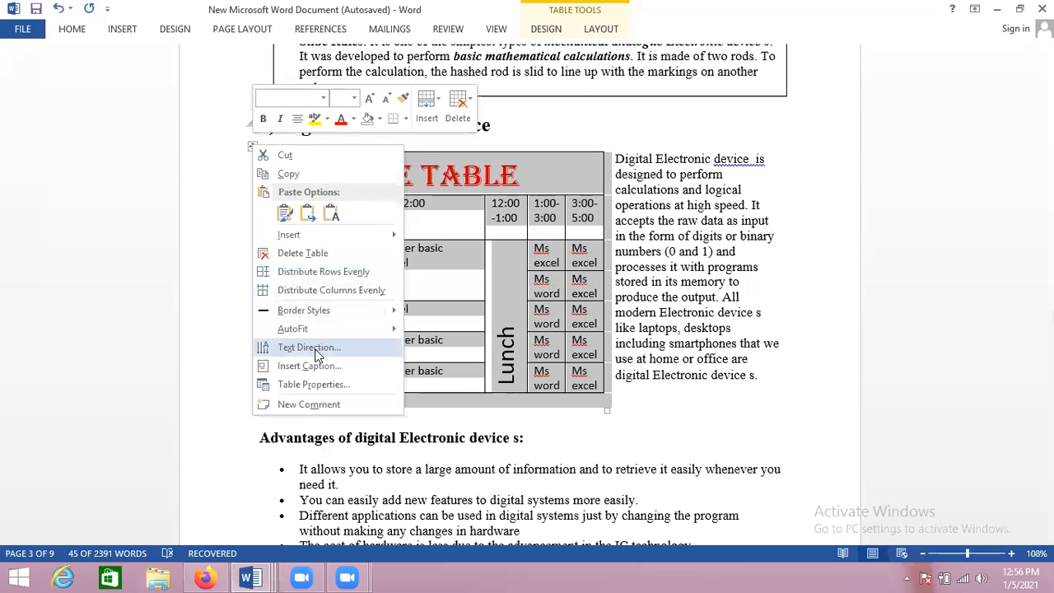
{"action": "left_click", "coordinate": [71, 32]}
{"action": "left_click", "coordinate": [72, 33]}
{"action": "left_click", "coordinate": [72, 33]}
{"action": "left_click", "coordinate": [72, 33]}
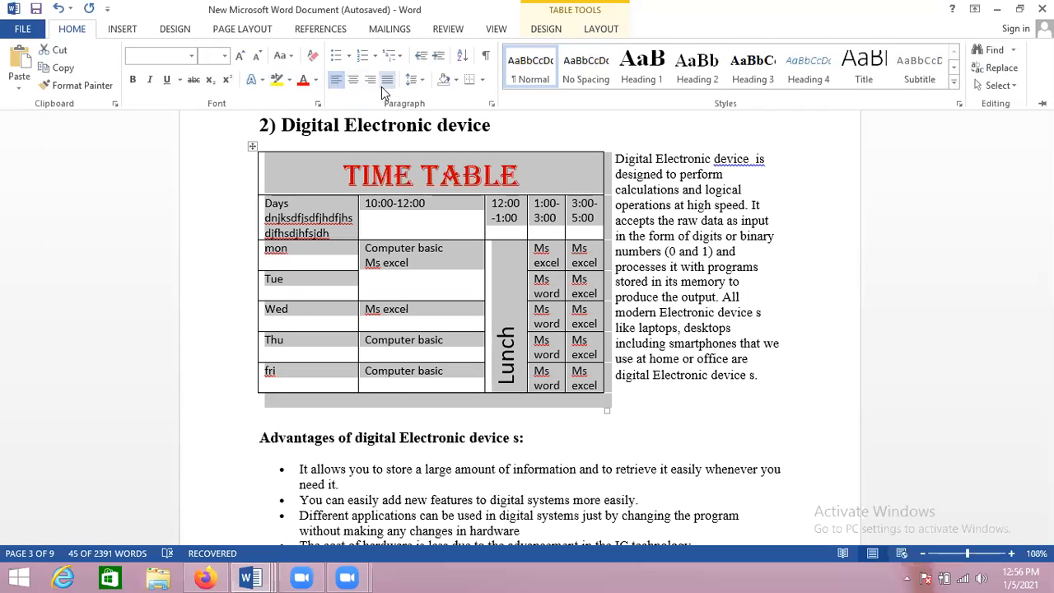
{"action": "left_click", "coordinate": [455, 79]}
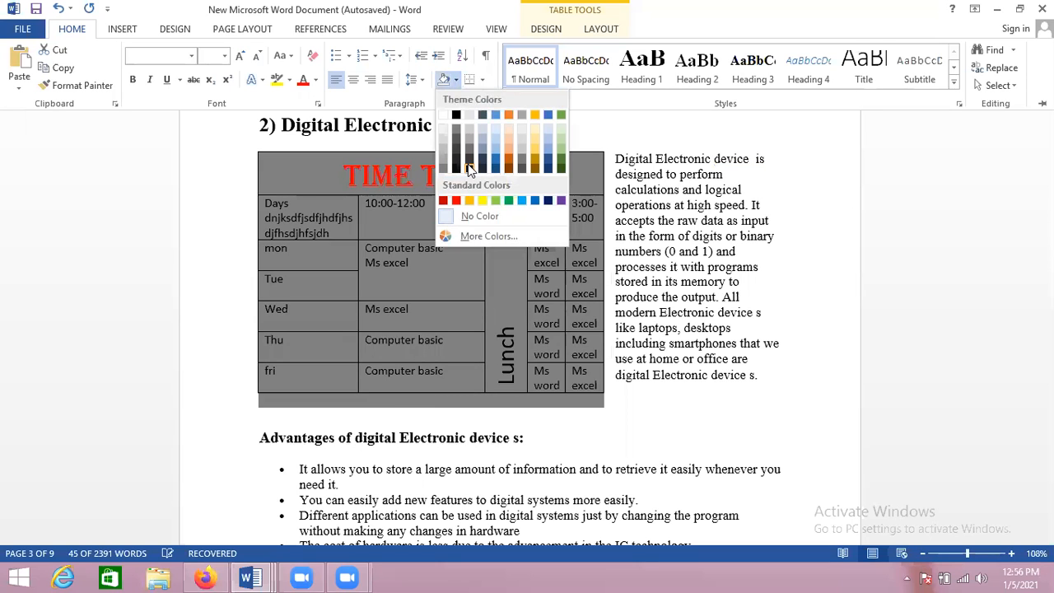
{"action": "left_click", "coordinate": [481, 237]}
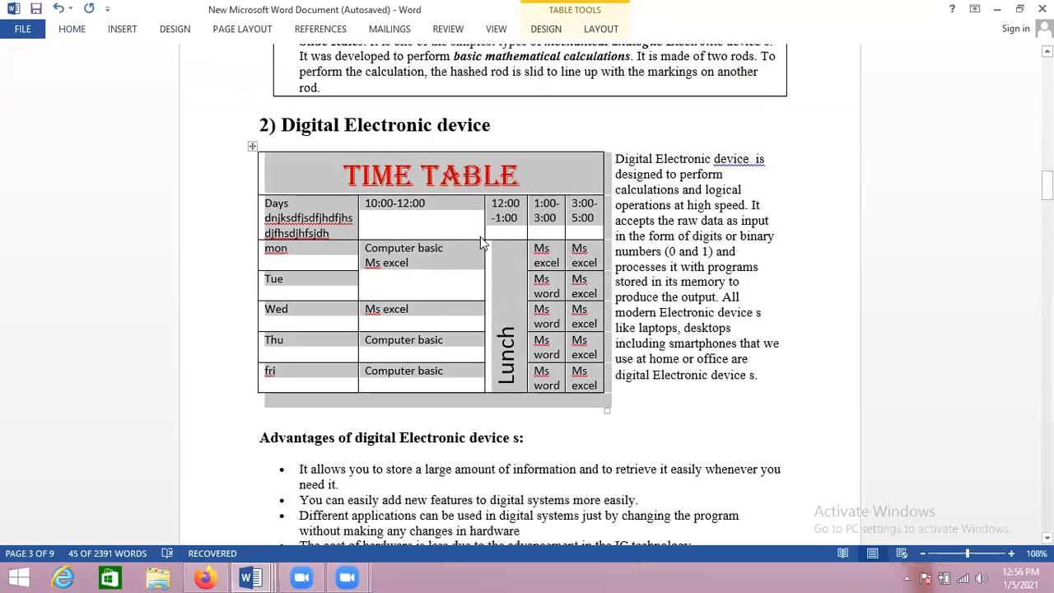
{"action": "left_click", "coordinate": [481, 169]}
{"action": "left_click", "coordinate": [458, 260]}
{"action": "left_click", "coordinate": [618, 170]}
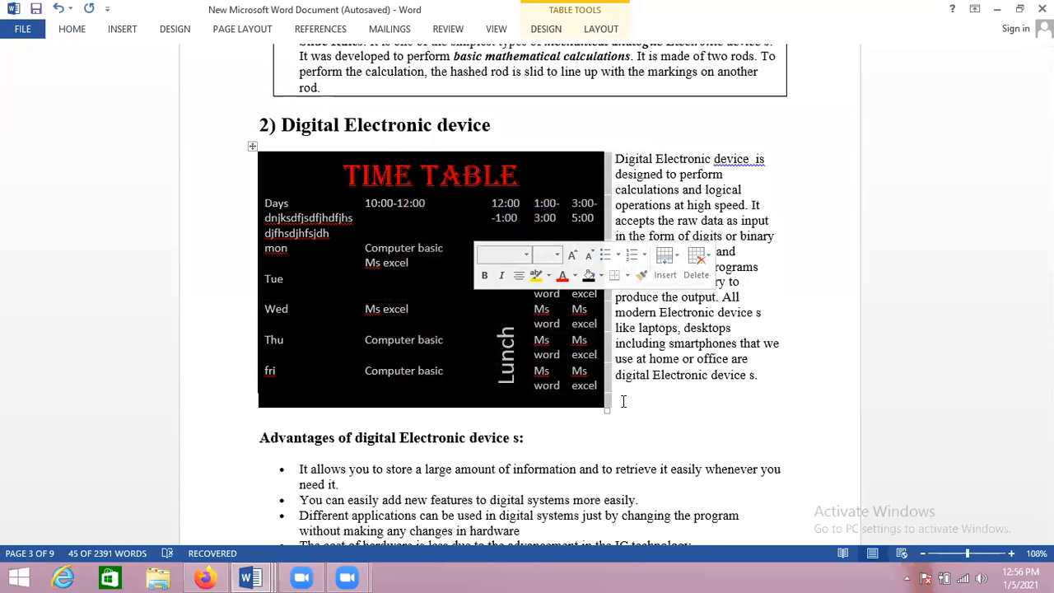
{"action": "left_click", "coordinate": [643, 407]}
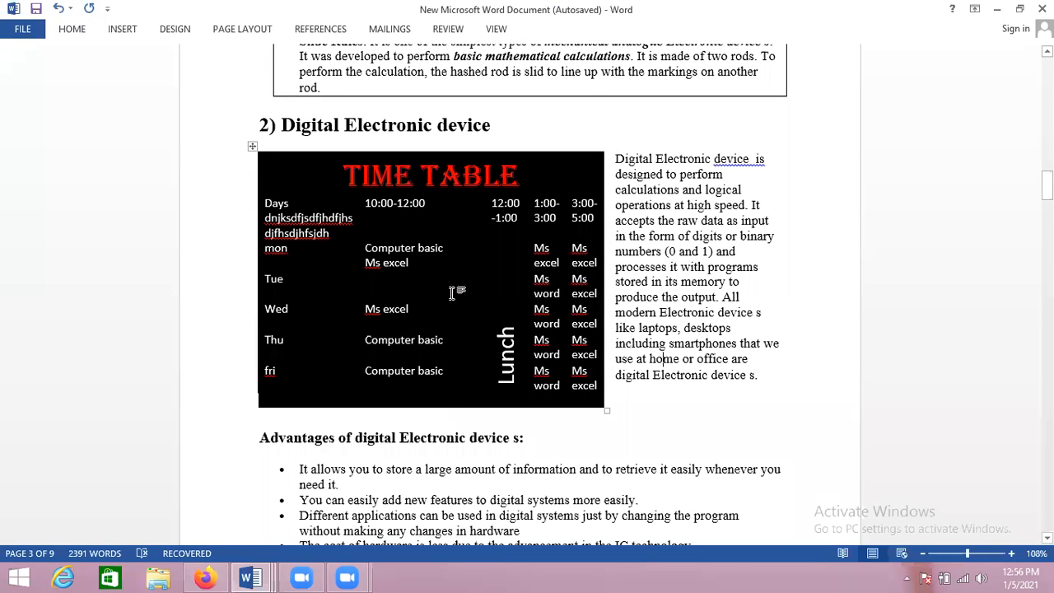
Change the shading of the whole time table to a light blue-gray theme colour
{"action": "left_click", "coordinate": [253, 146]}
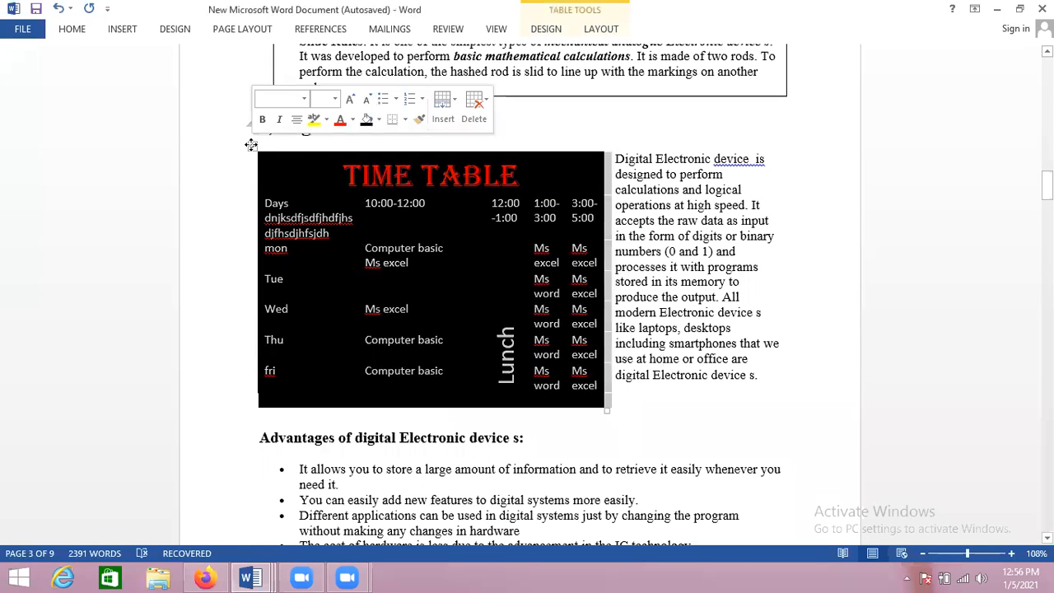
{"action": "left_click", "coordinate": [379, 120]}
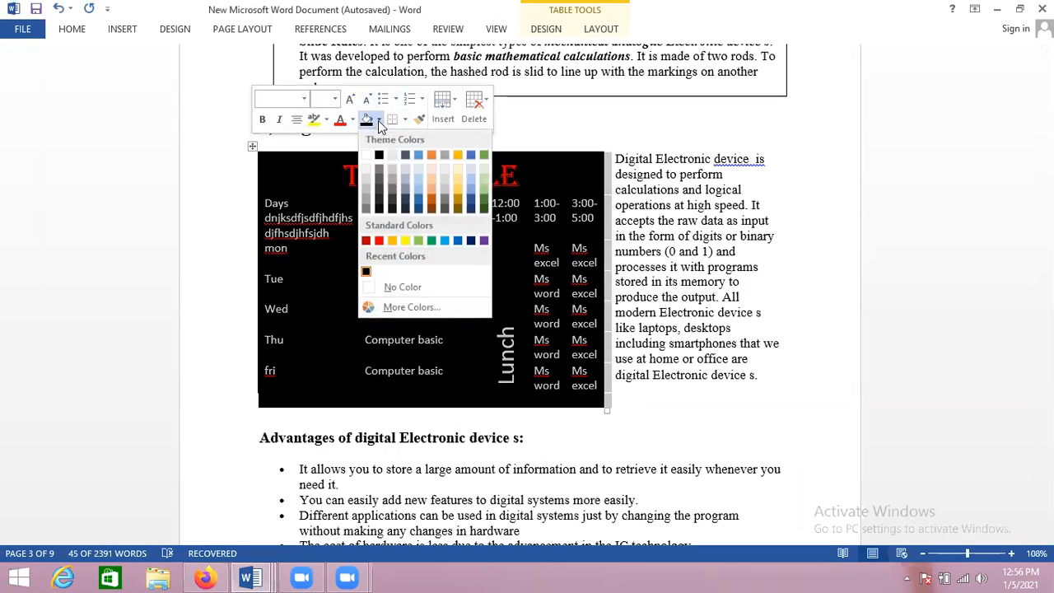
{"action": "left_click", "coordinate": [401, 177]}
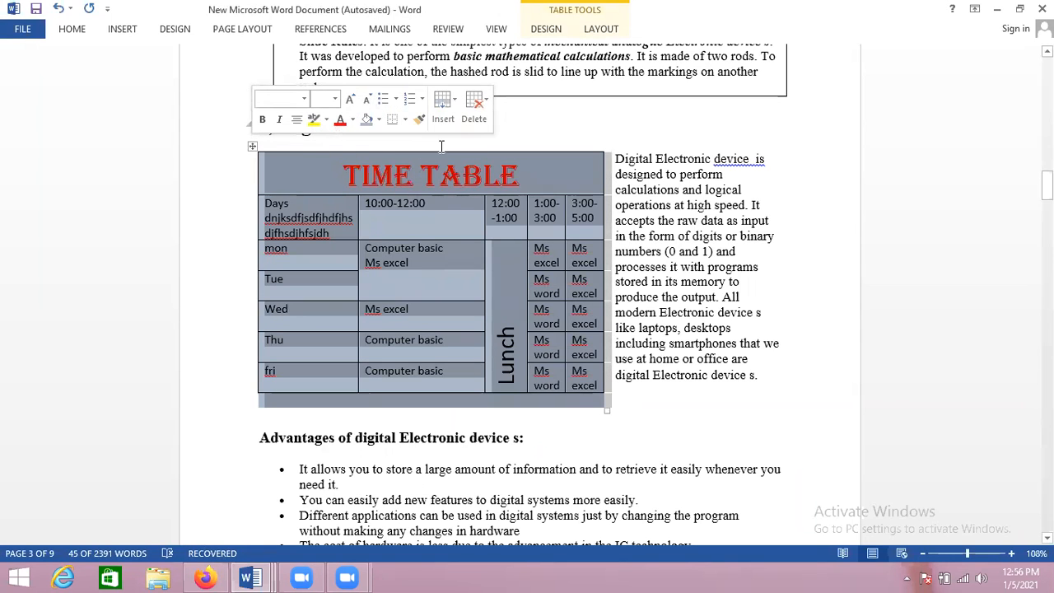
{"action": "left_click", "coordinate": [459, 107]}
{"action": "left_click", "coordinate": [453, 111]}
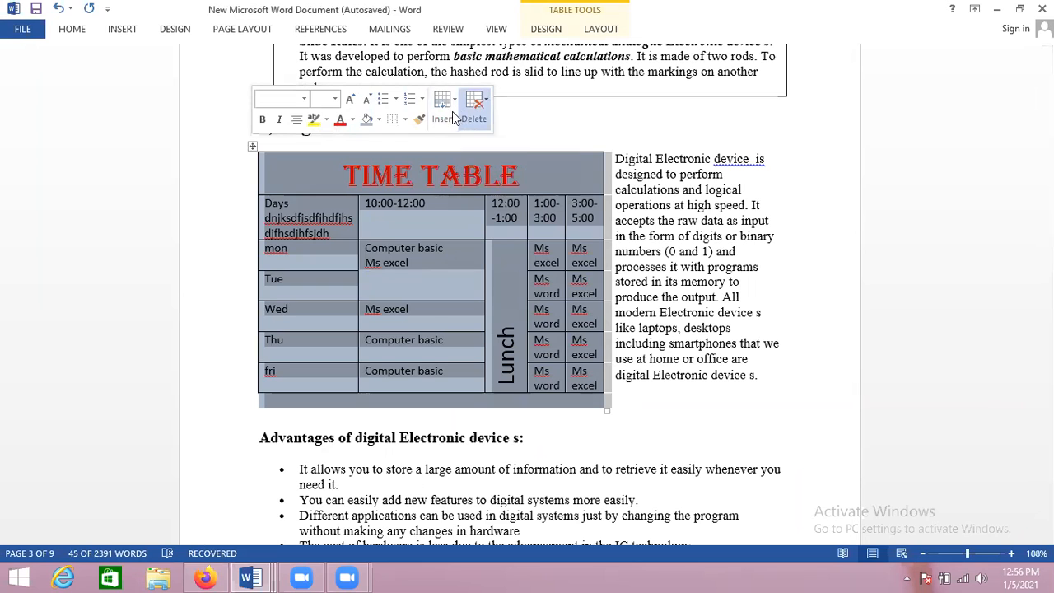
{"action": "left_click", "coordinate": [448, 109]}
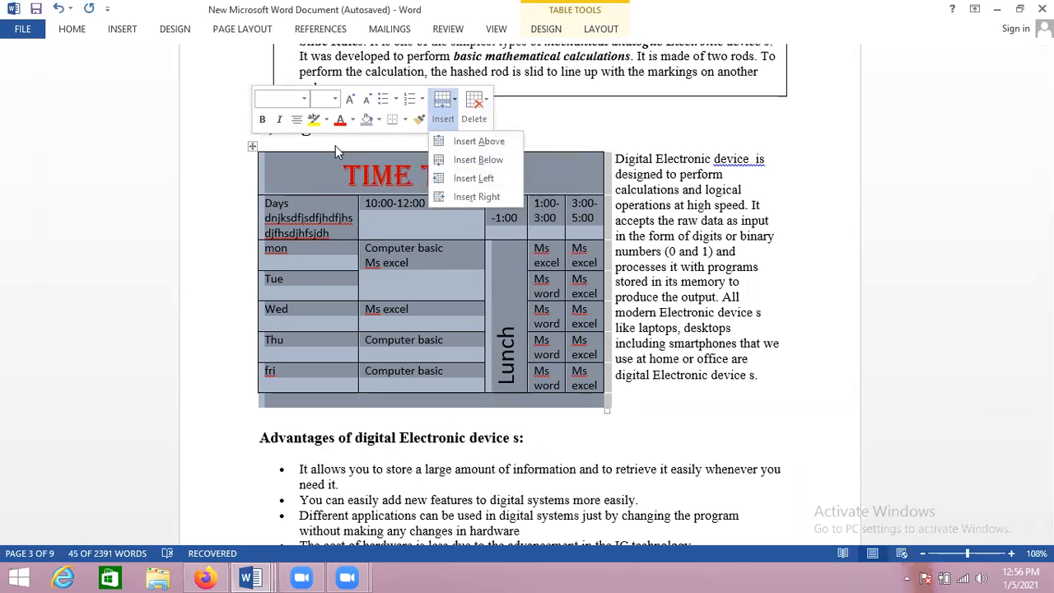
Insert the With Subheads 1 quick table over the selected time table and look through the inserted table
{"action": "left_click", "coordinate": [122, 29]}
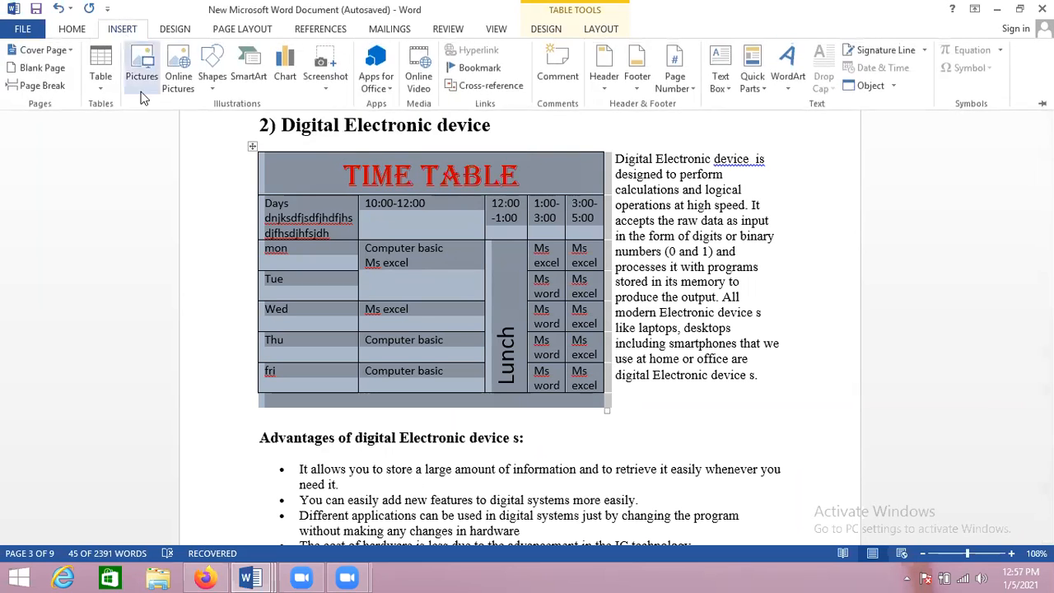
{"action": "left_click", "coordinate": [99, 89]}
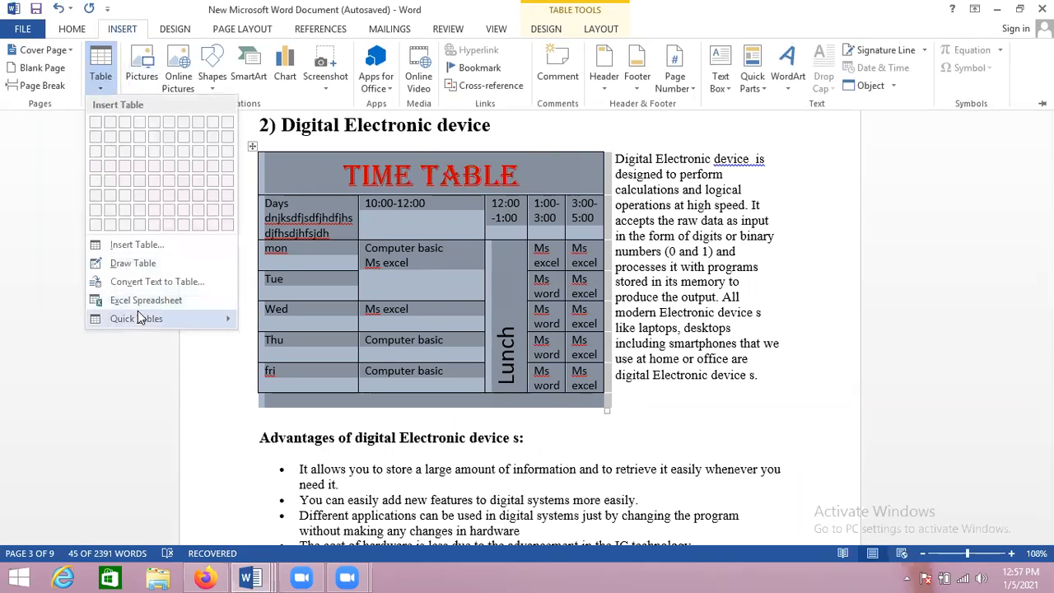
{"action": "mouse_move", "coordinate": [144, 319]}
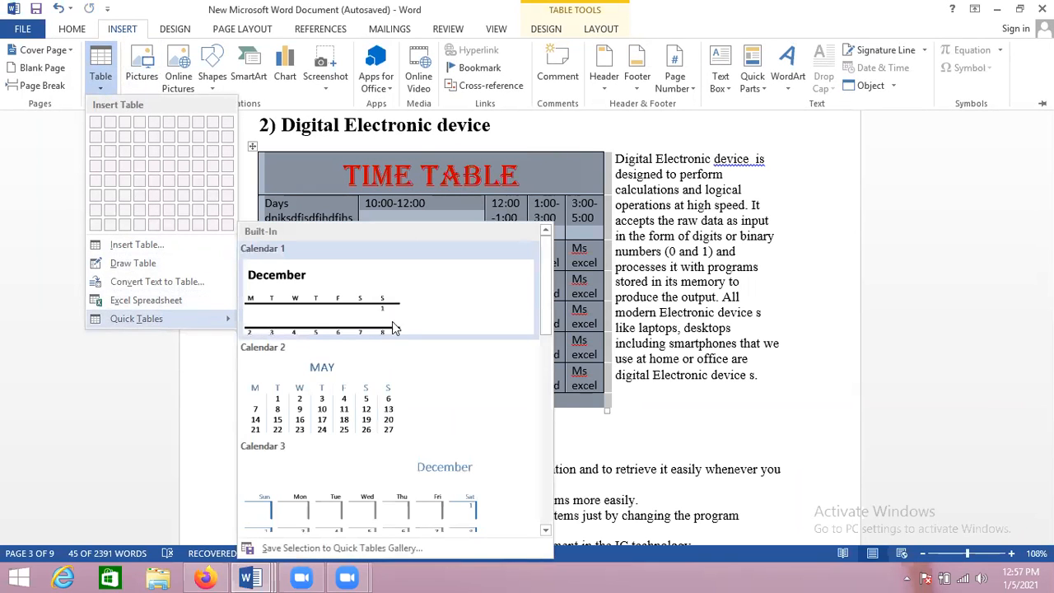
{"action": "left_click_drag", "start_coordinate": [549, 321], "coordinate": [547, 488]}
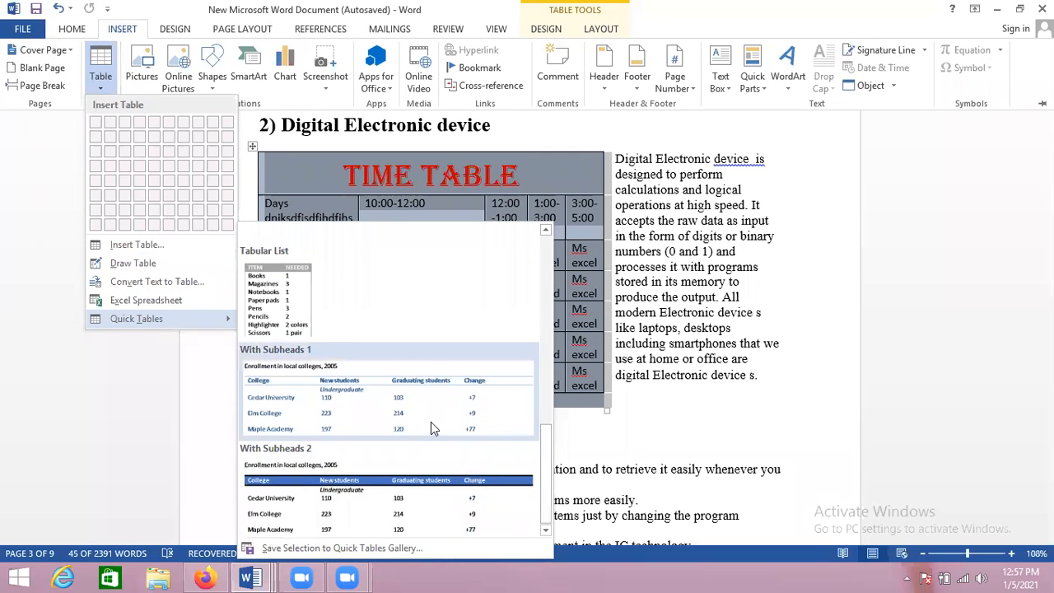
{"action": "left_click", "coordinate": [430, 422]}
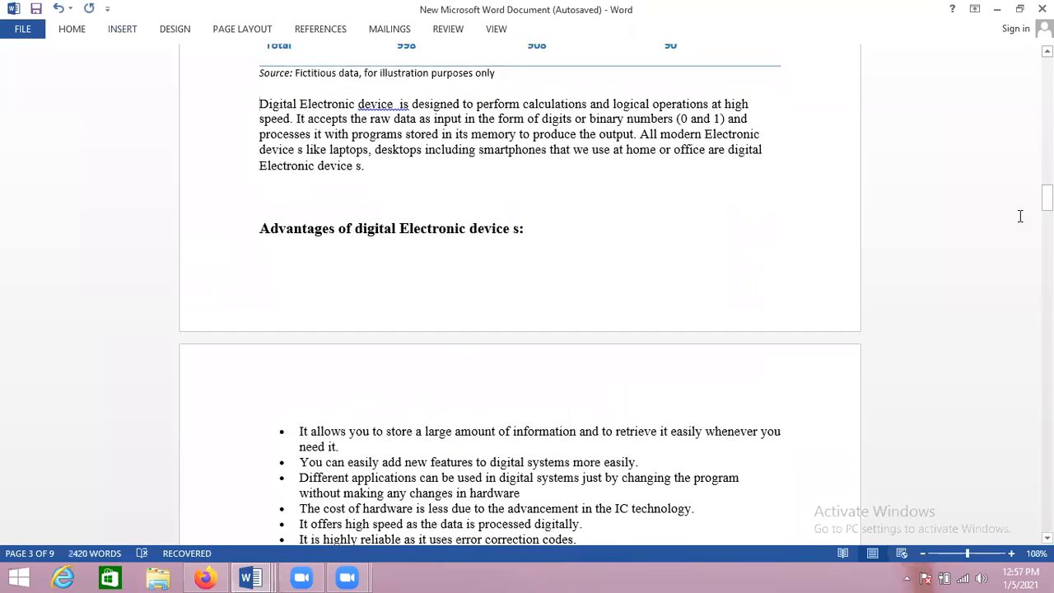
{"action": "mouse_move", "coordinate": [1047, 198]}
{"action": "left_mouse_down"}
{"action": "mouse_move", "coordinate": [1047, 171]}
{"action": "mouse_move", "coordinate": [1047, 181]}
{"action": "left_mouse_up"}
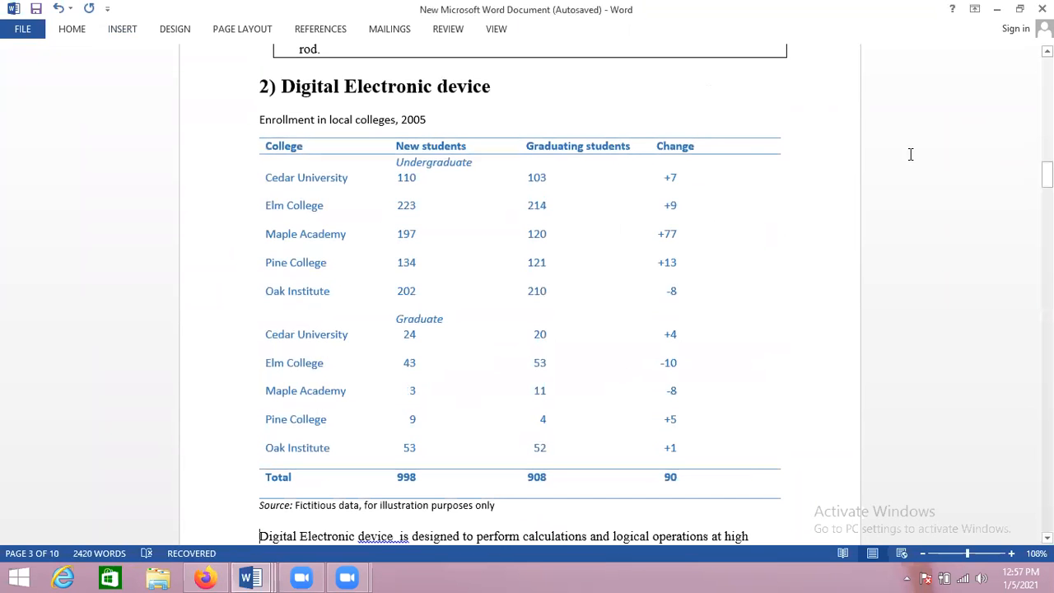
{"action": "left_click_drag", "start_coordinate": [1047, 176], "coordinate": [1047, 200]}
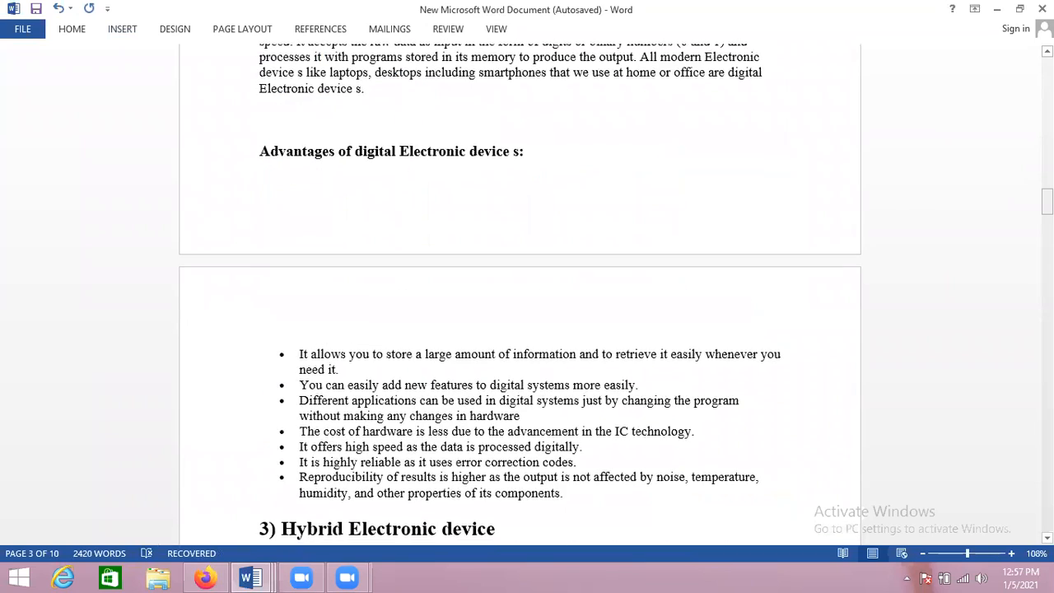
Undo the quick table insertion and return to the time table
{"action": "key", "text": "ctrl+z"}
{"action": "key", "text": "ctrl+z"}
{"action": "left_click_drag", "start_coordinate": [1047, 202], "coordinate": [1047, 186]}
{"action": "scroll", "coordinate": [690, 148], "scroll_direction": "up", "scroll_amount": 3}
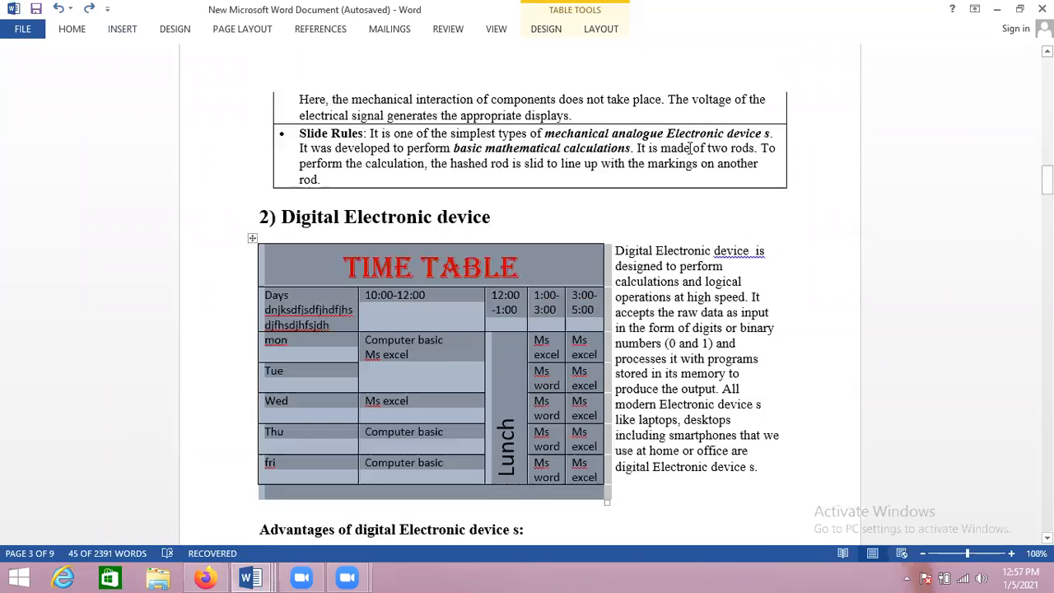
Select the whole time table and turn on the display of table gridlines
{"action": "left_click", "coordinate": [122, 28]}
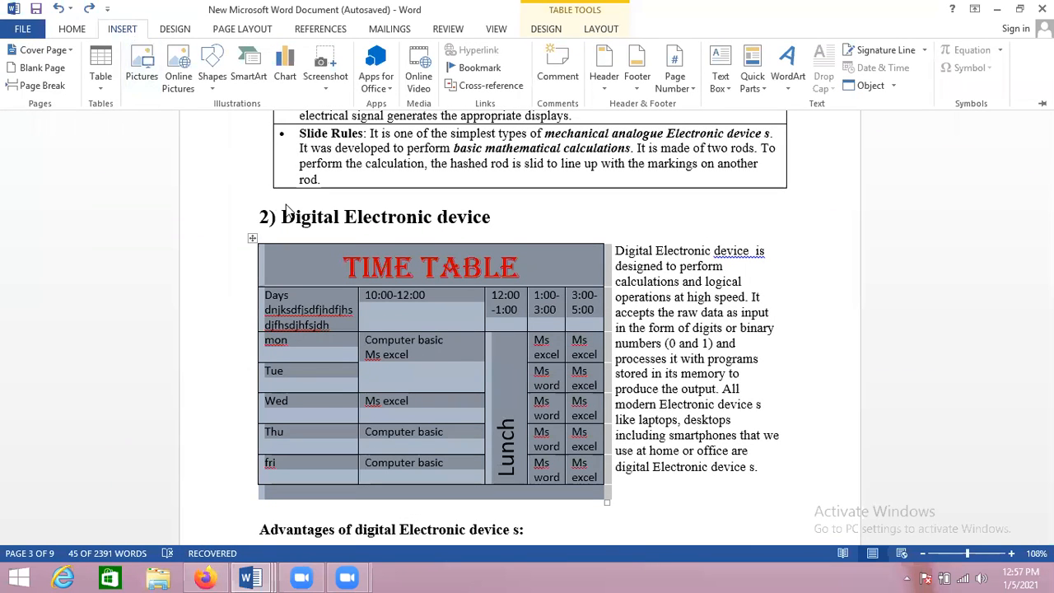
{"action": "left_click", "coordinate": [251, 239]}
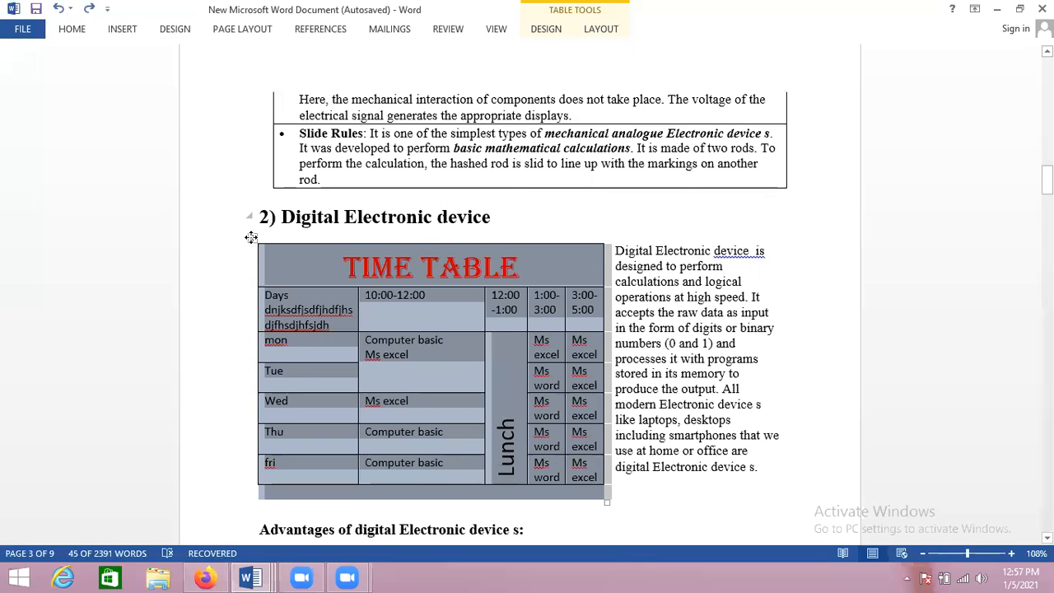
{"action": "left_click", "coordinate": [123, 29]}
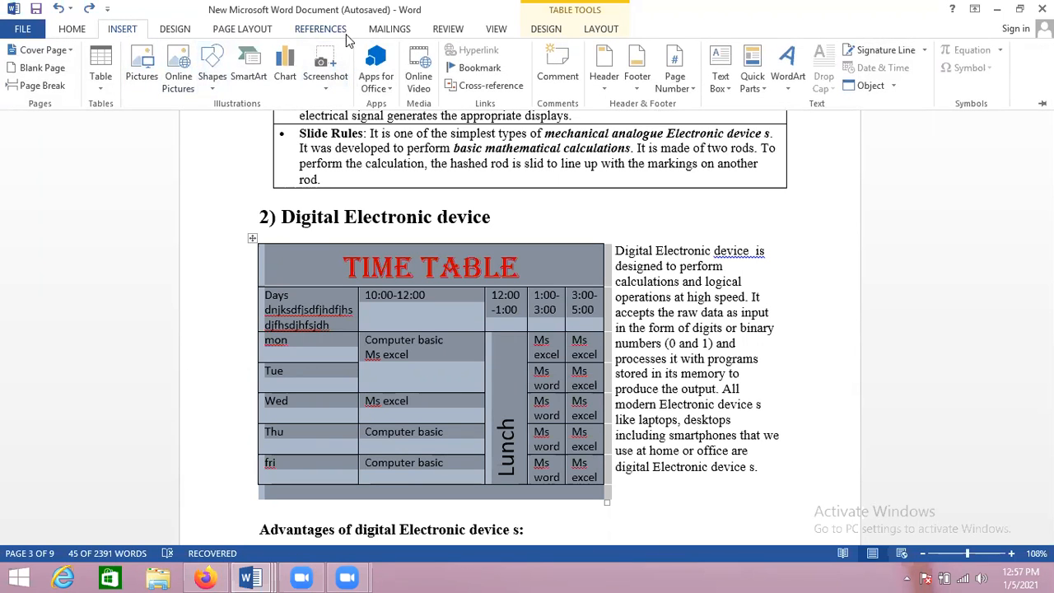
{"action": "left_click", "coordinate": [587, 31]}
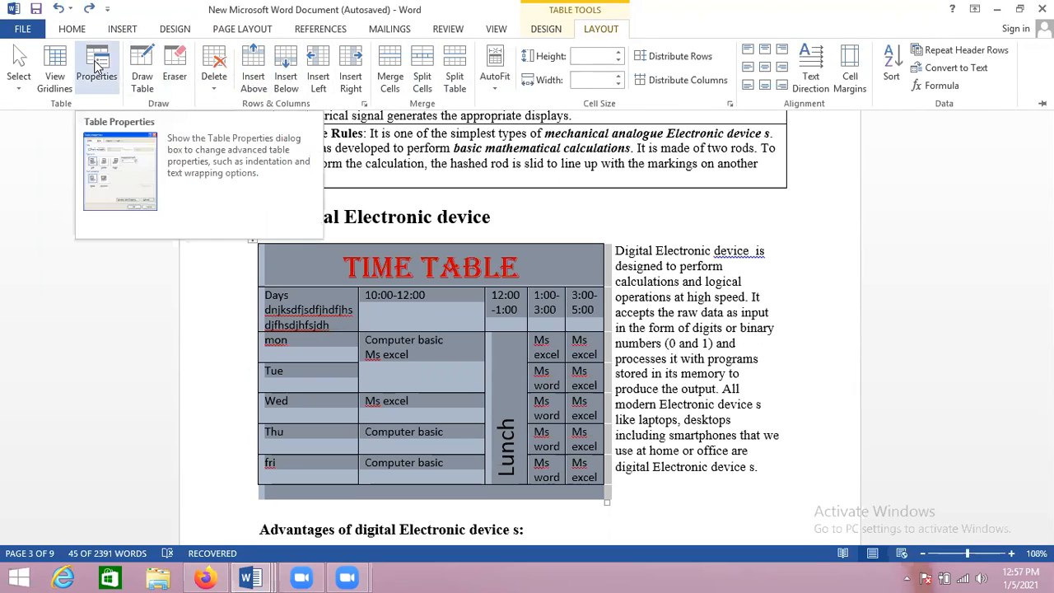
{"action": "left_click", "coordinate": [59, 76]}
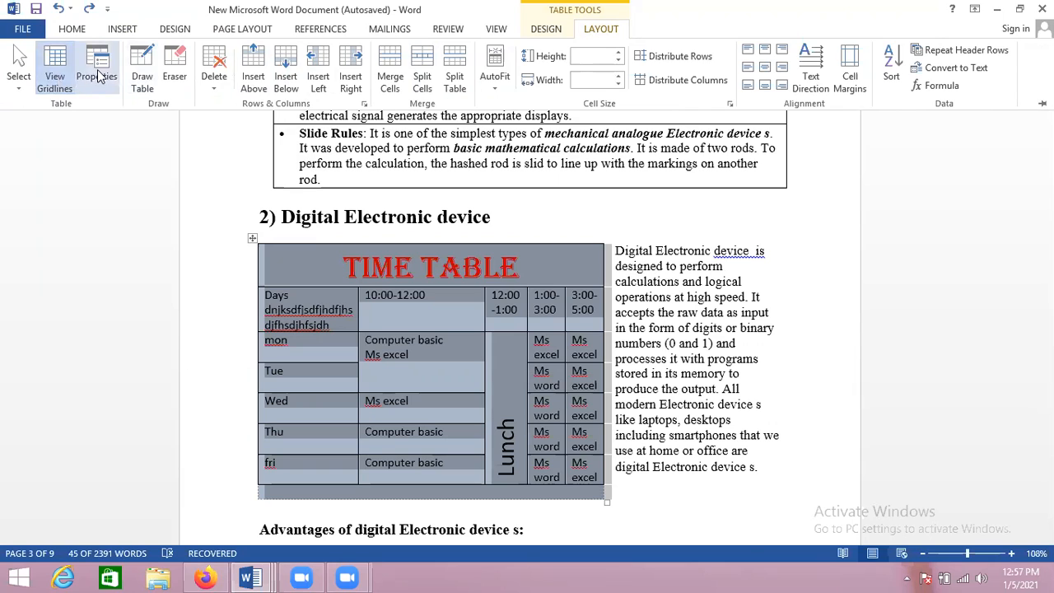
Examine the table and row settings in the time table's Table Properties, leaving the settings as they are
{"action": "left_click", "coordinate": [89, 76]}
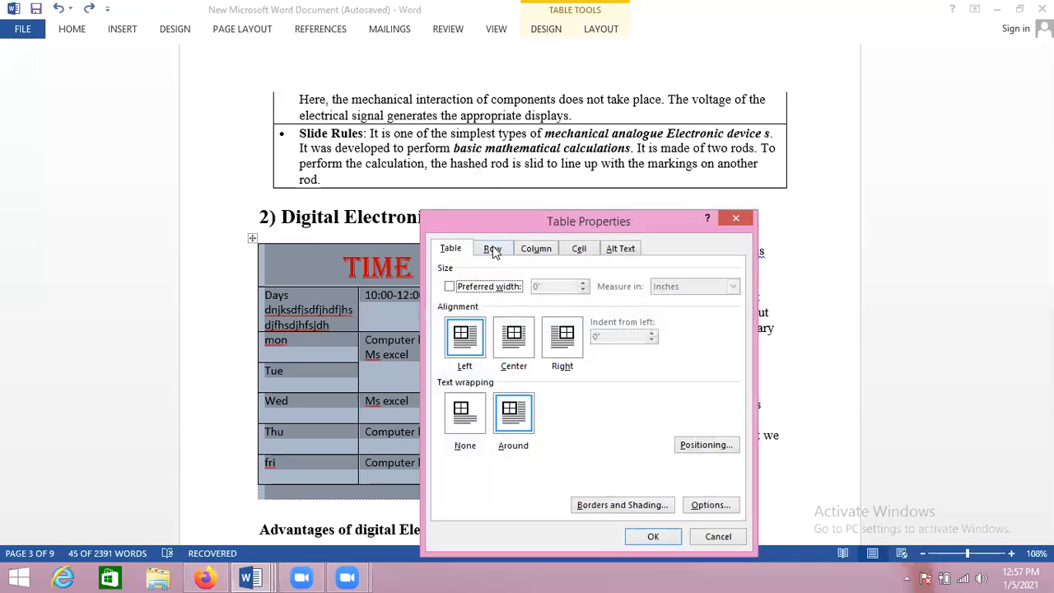
{"action": "left_click", "coordinate": [492, 249]}
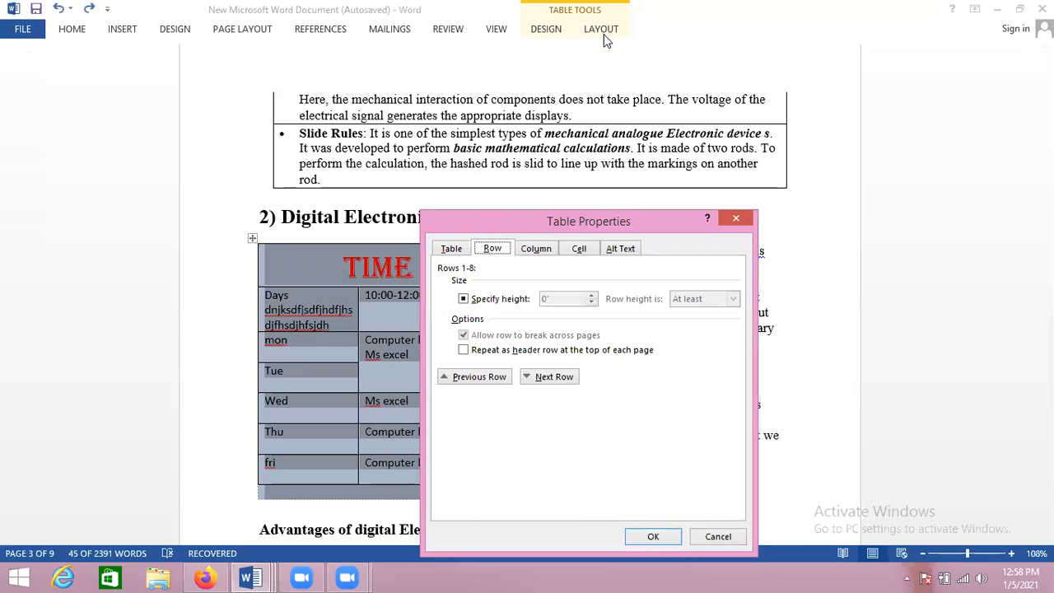
{"action": "left_click", "coordinate": [735, 221]}
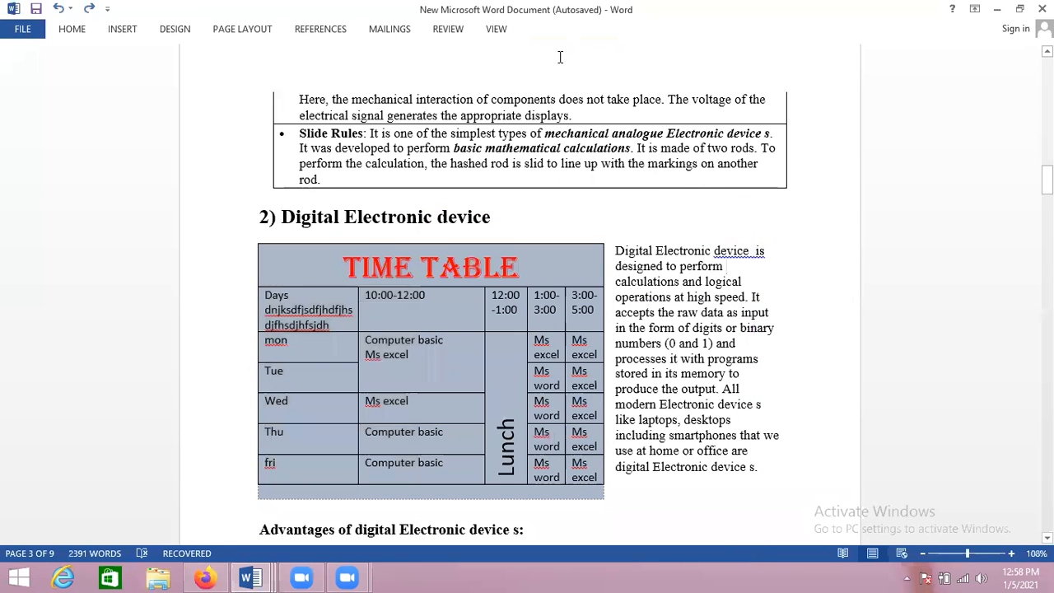
Apply the blue grid table style with a filled header row and banded rows to the whole time table
{"action": "left_click", "coordinate": [249, 240]}
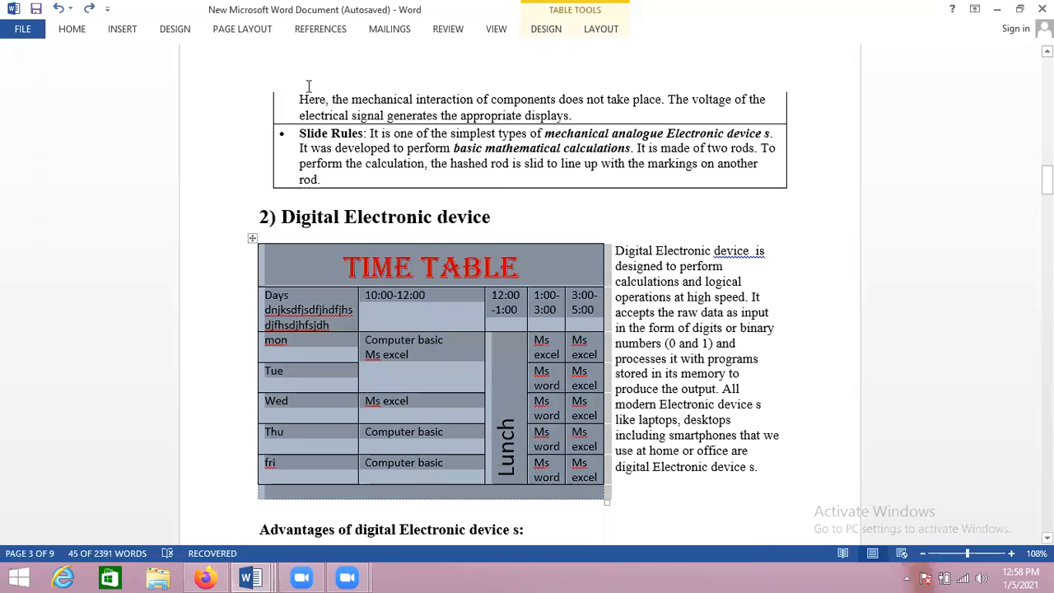
{"action": "left_click", "coordinate": [546, 30]}
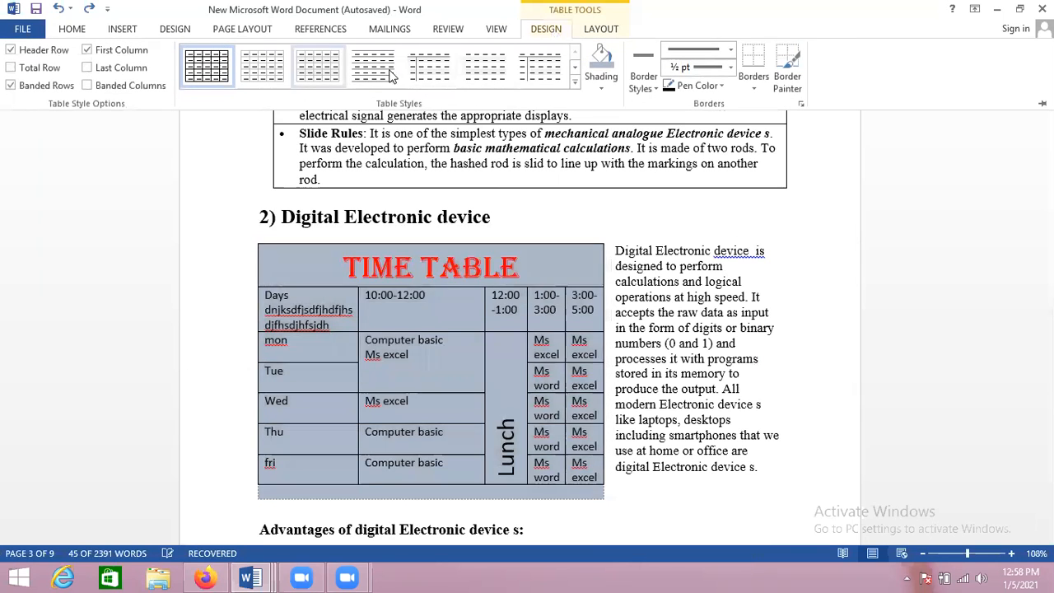
{"action": "left_click", "coordinate": [574, 86]}
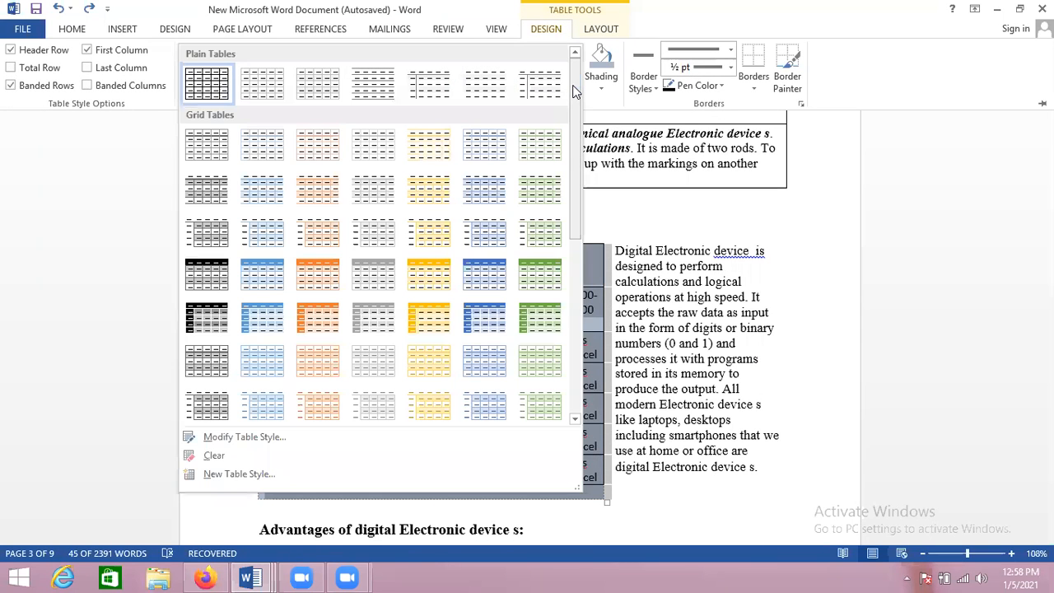
{"action": "left_click", "coordinate": [486, 280]}
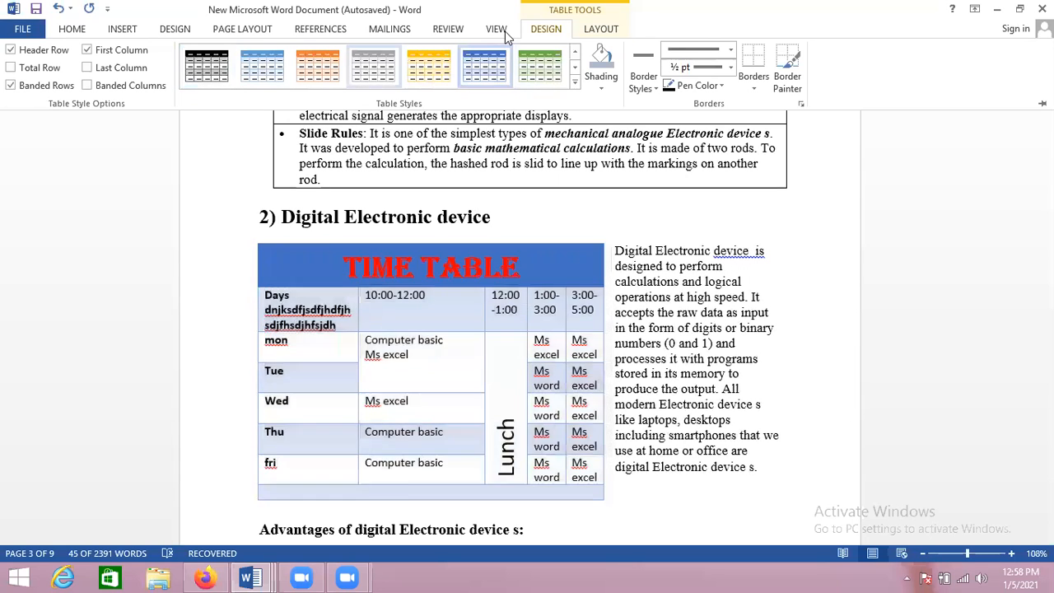
Shade the whole time table light blue-gray and apply a light blue ½ pt double-line style to all its borders
{"action": "left_click", "coordinate": [604, 93]}
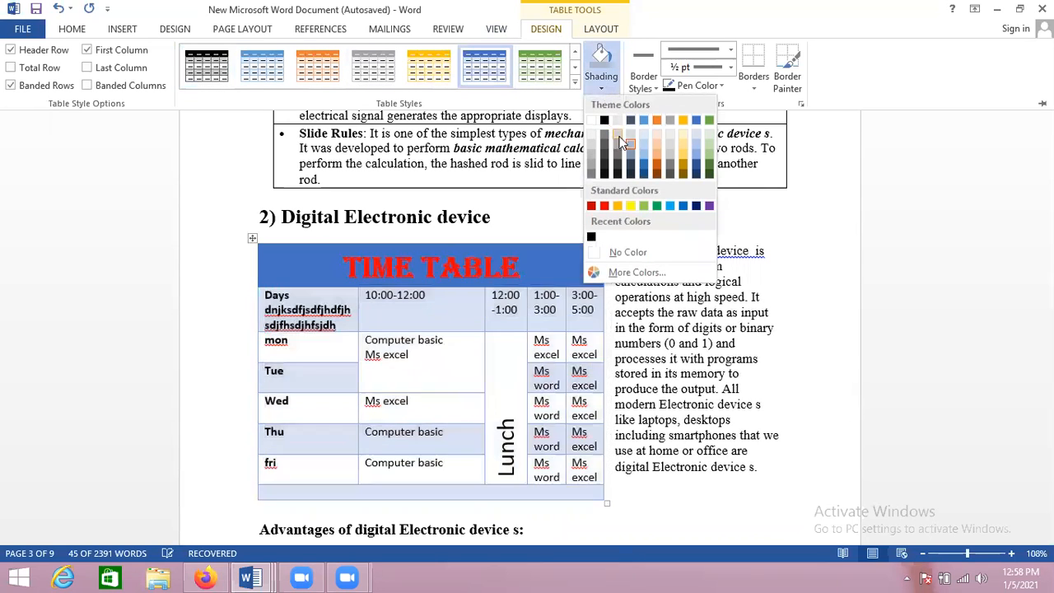
{"action": "left_click", "coordinate": [631, 140]}
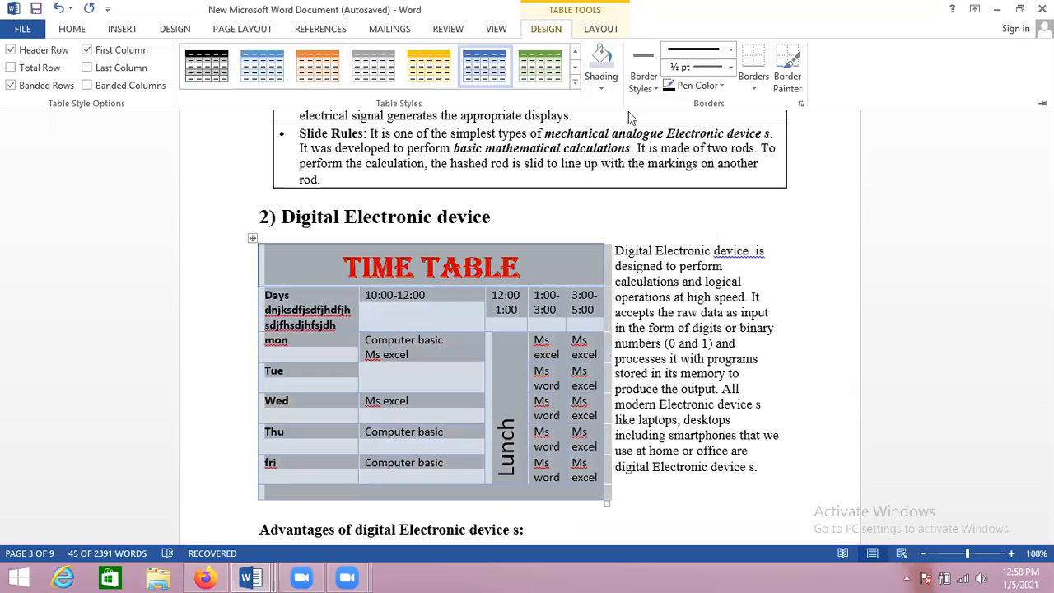
{"action": "left_click", "coordinate": [656, 91]}
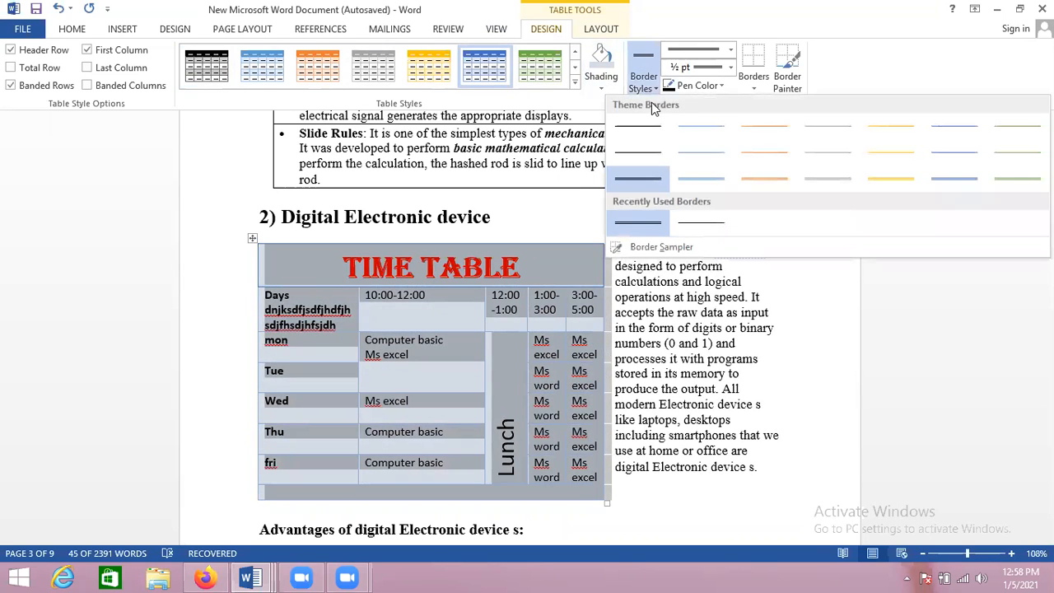
{"action": "left_click", "coordinate": [699, 178]}
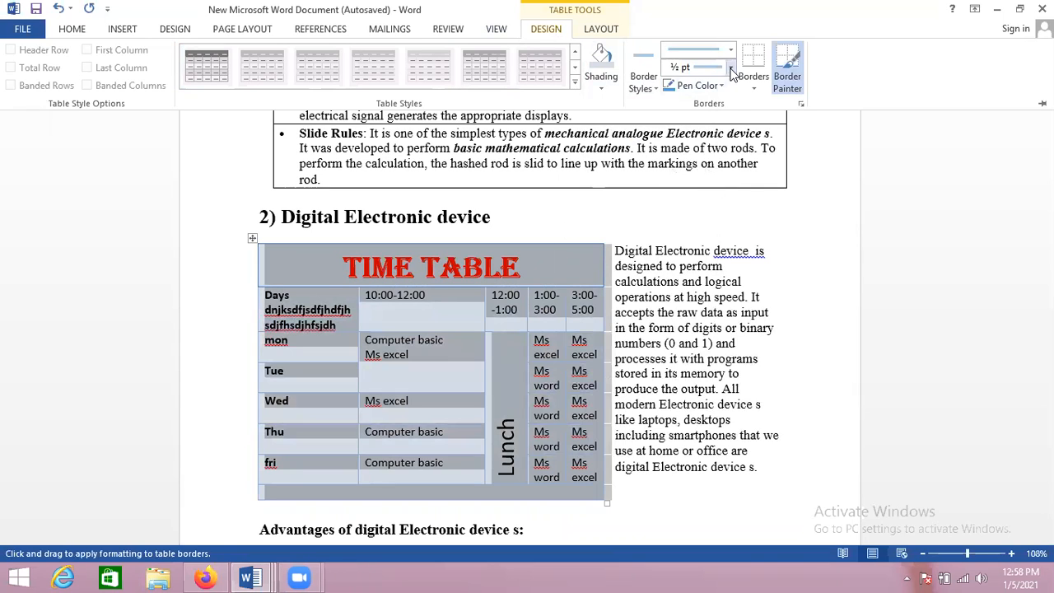
{"action": "left_click", "coordinate": [752, 91]}
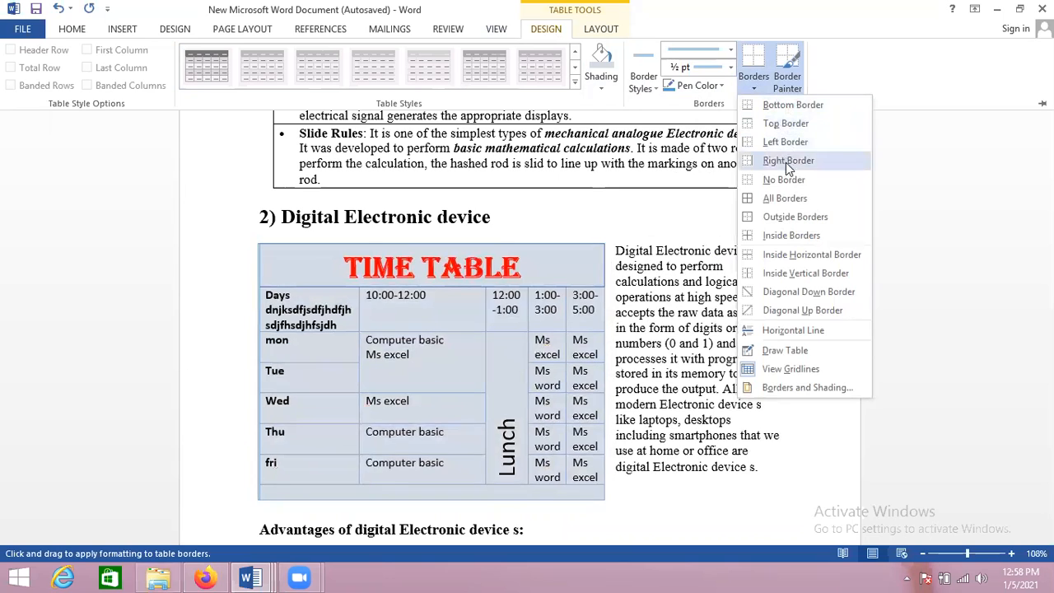
{"action": "left_click", "coordinate": [782, 196]}
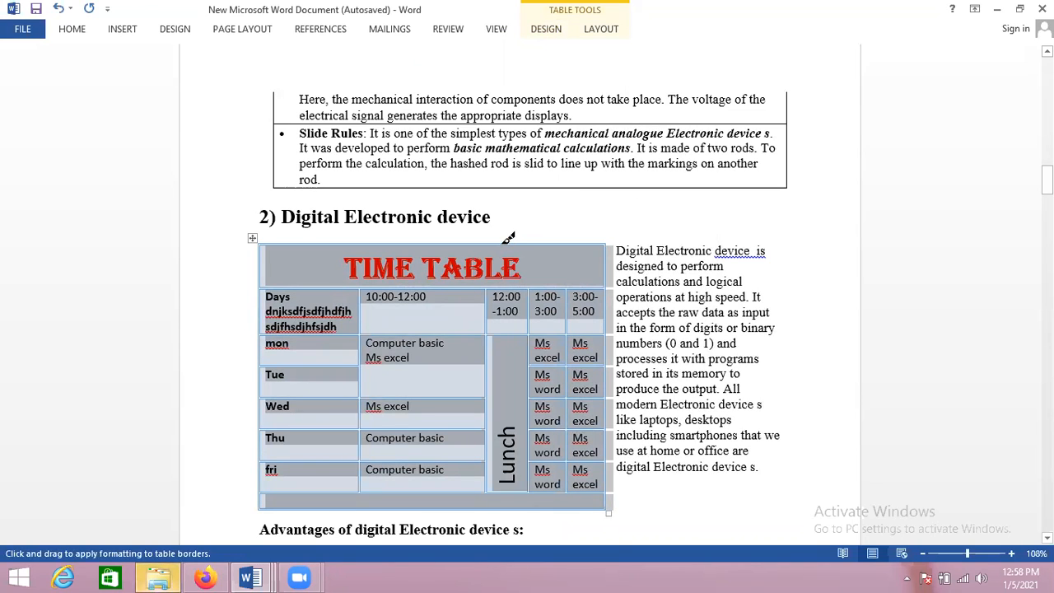
{"action": "left_click", "coordinate": [546, 247]}
{"action": "key", "text": "Escape"}
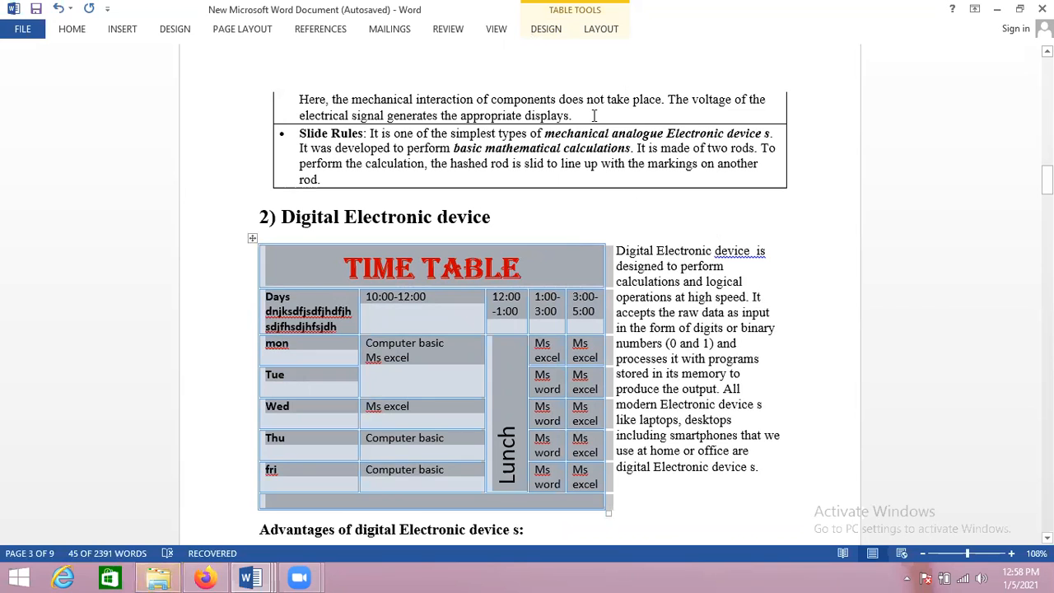
{"action": "left_click", "coordinate": [565, 247]}
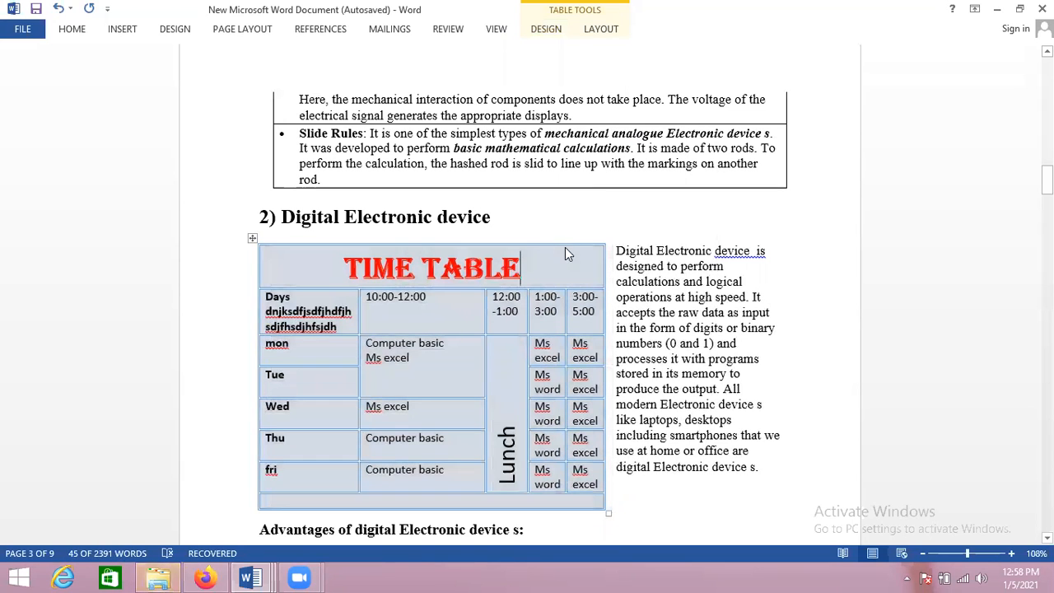
{"action": "left_click", "coordinate": [252, 238]}
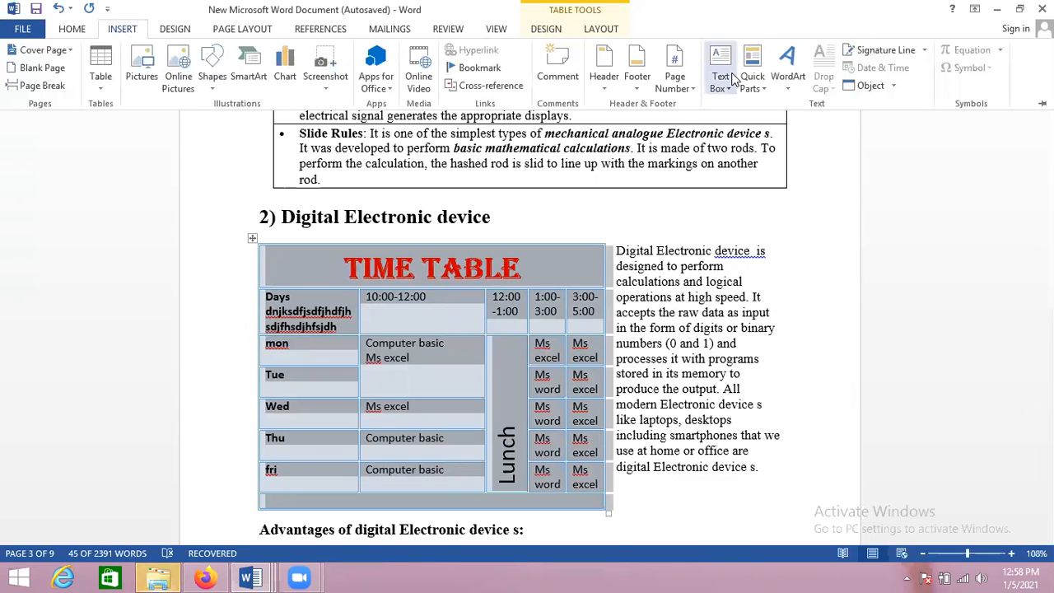
{"action": "left_click", "coordinate": [556, 31]}
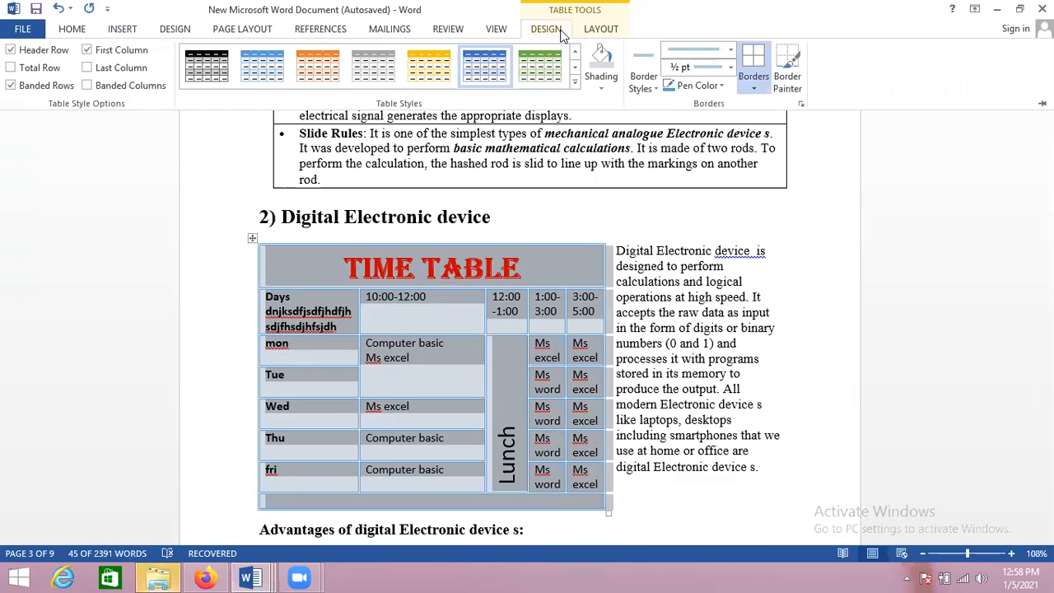
{"action": "scroll", "coordinate": [560, 35], "scroll_direction": "down", "scroll_amount": 1}
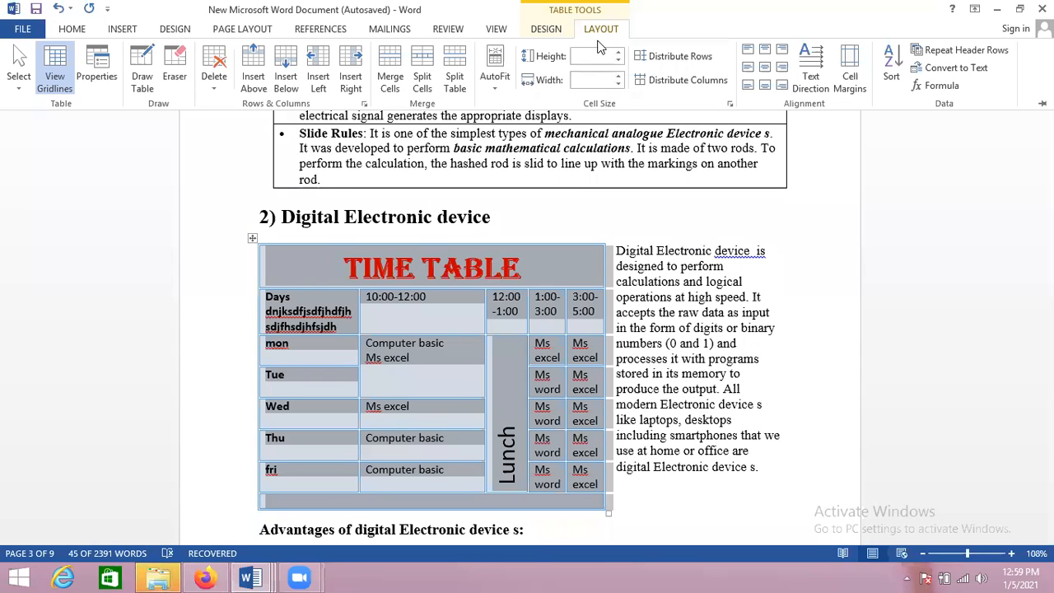
{"action": "left_click", "coordinate": [122, 29]}
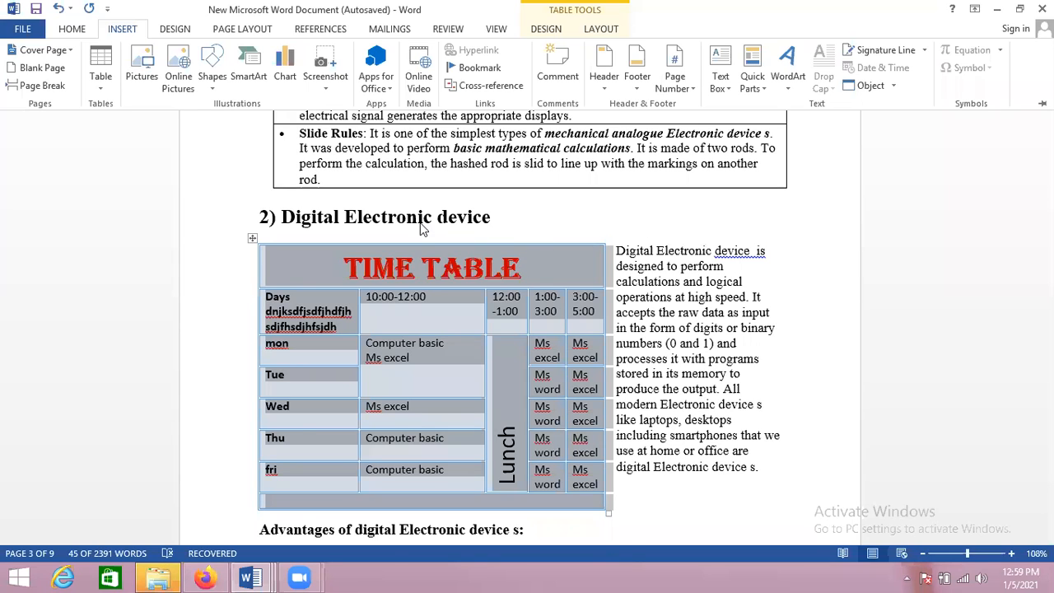
{"action": "left_click", "coordinate": [604, 30]}
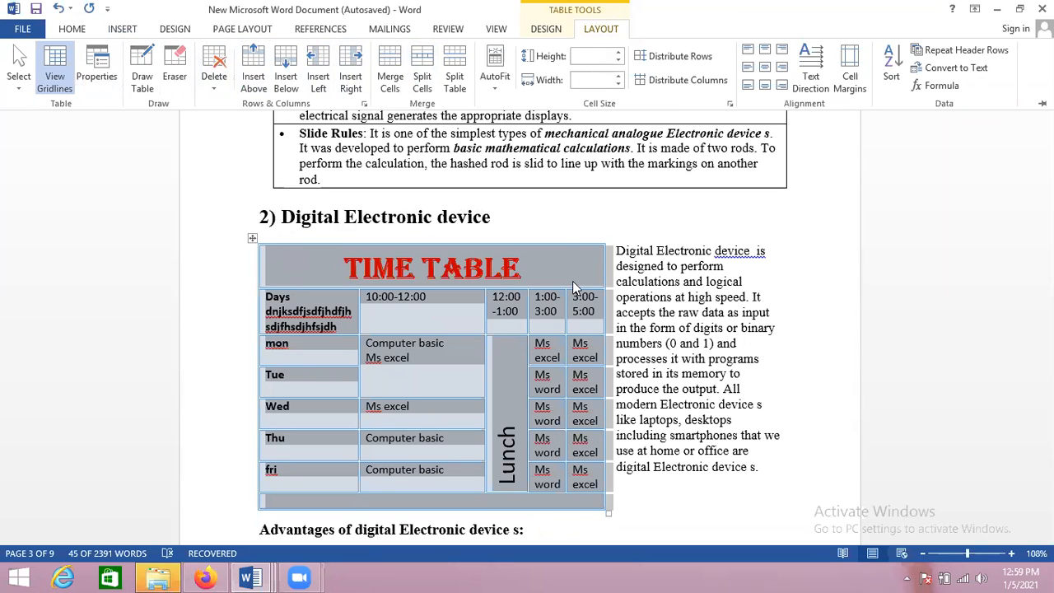
{"action": "left_click", "coordinate": [628, 396]}
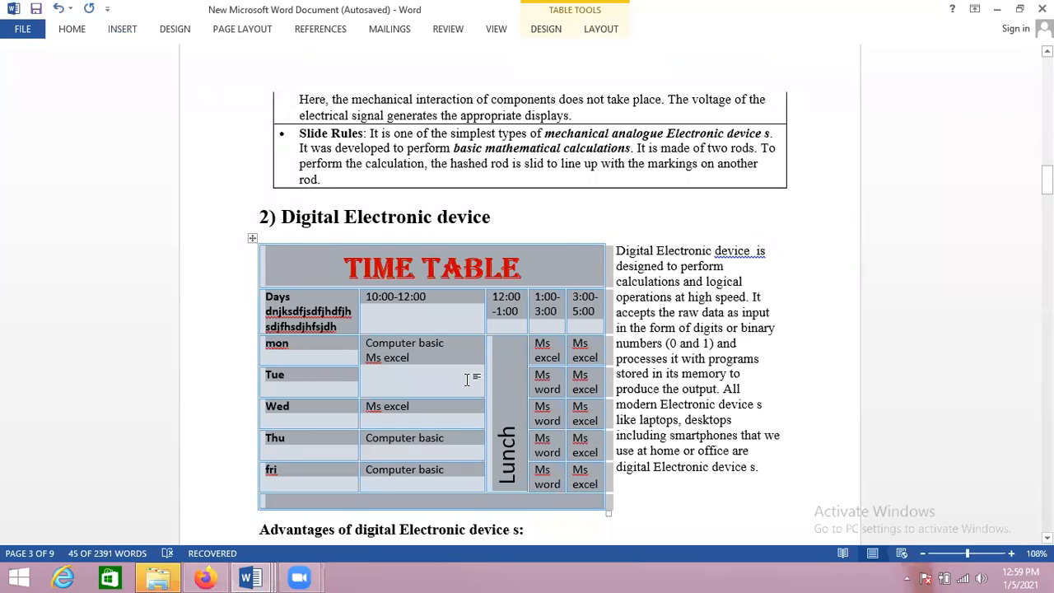
Widen the Days column of the time table and make the mon row slightly taller
{"action": "left_click", "coordinate": [357, 318]}
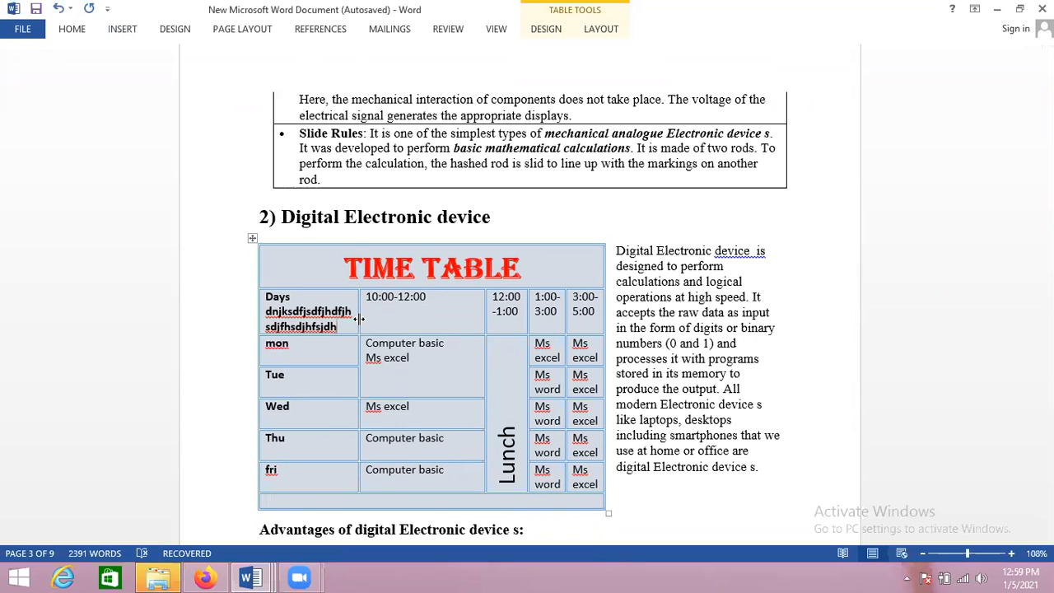
{"action": "left_click_drag", "start_coordinate": [359, 318], "coordinate": [392, 328]}
{"action": "mouse_move", "coordinate": [370, 365]}
{"action": "left_mouse_down"}
{"action": "mouse_move", "coordinate": [370, 396]}
{"action": "mouse_move", "coordinate": [372, 370]}
{"action": "left_mouse_up"}
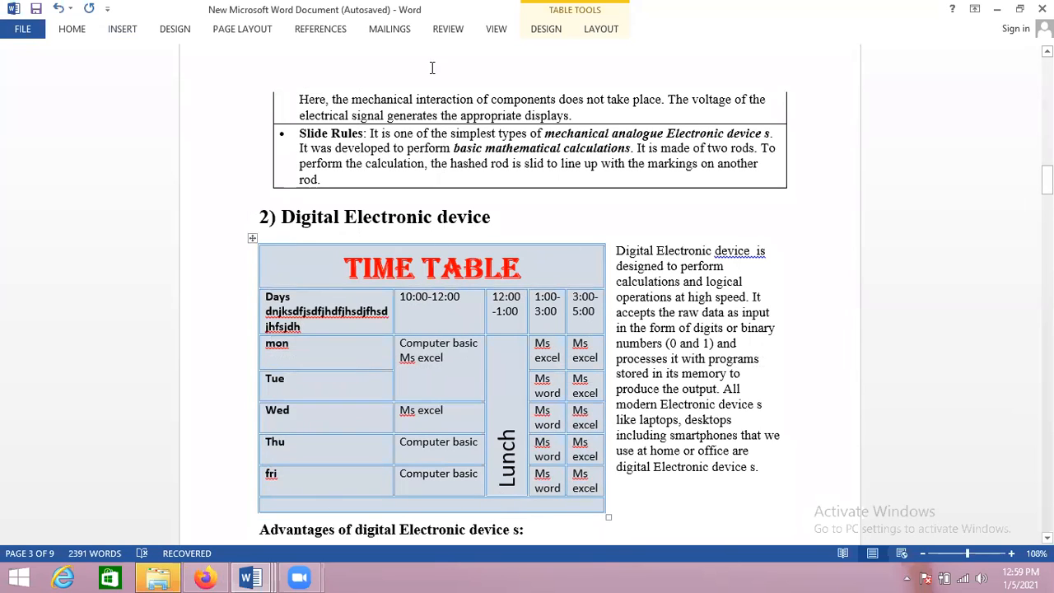
Increase the heights of the title row and the Days header row by moving their lower borders
{"action": "left_click", "coordinate": [610, 33]}
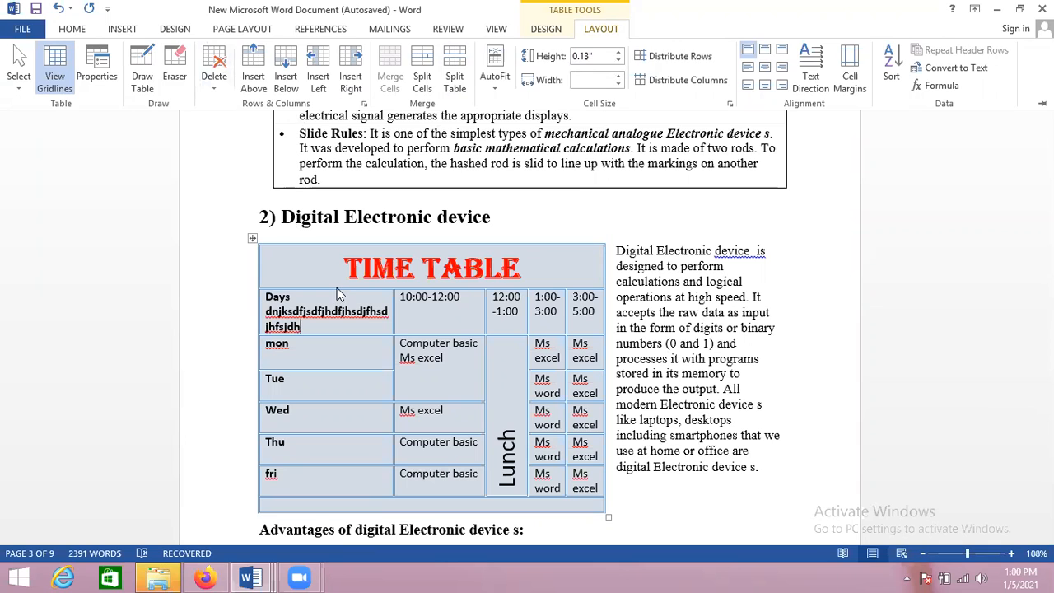
{"action": "key", "text": "ctrl+F1"}
{"action": "left_click_drag", "start_coordinate": [337, 286], "coordinate": [351, 307]}
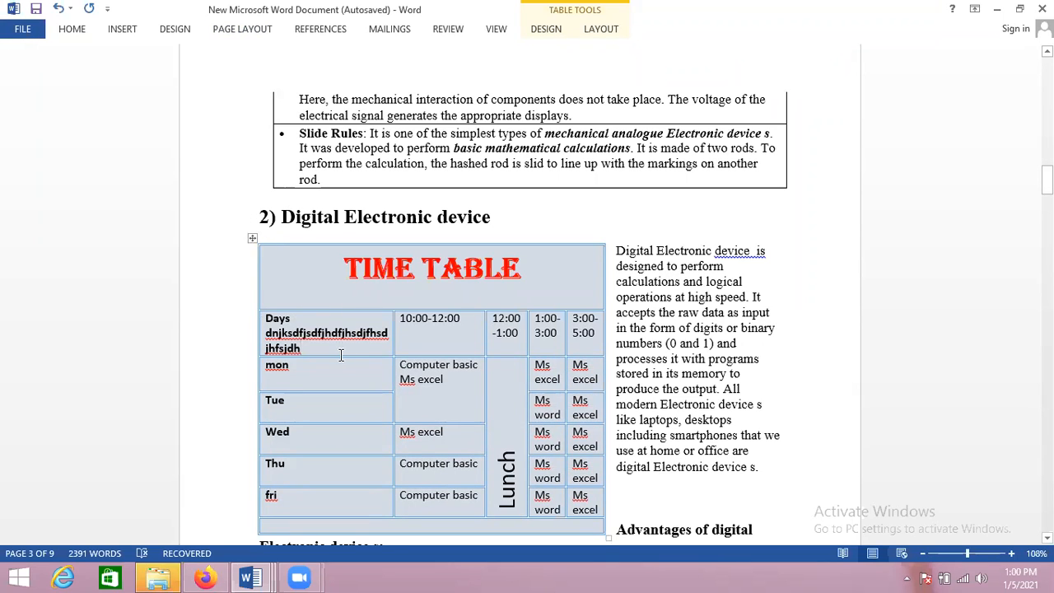
{"action": "left_click_drag", "start_coordinate": [345, 356], "coordinate": [345, 356]}
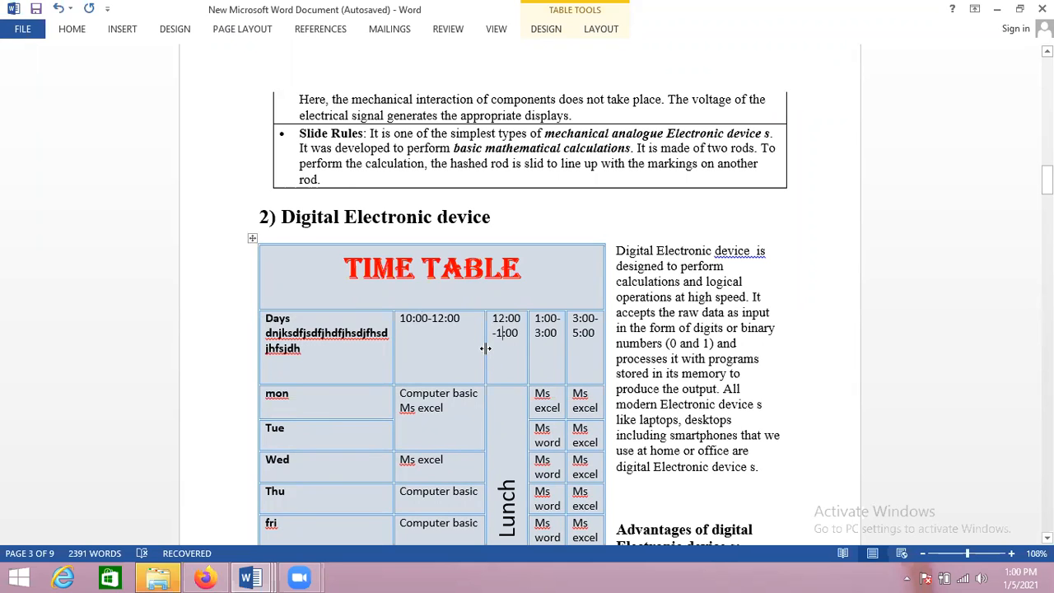
Set the row height of the whole time table to 1.5"
{"action": "left_click", "coordinate": [253, 239]}
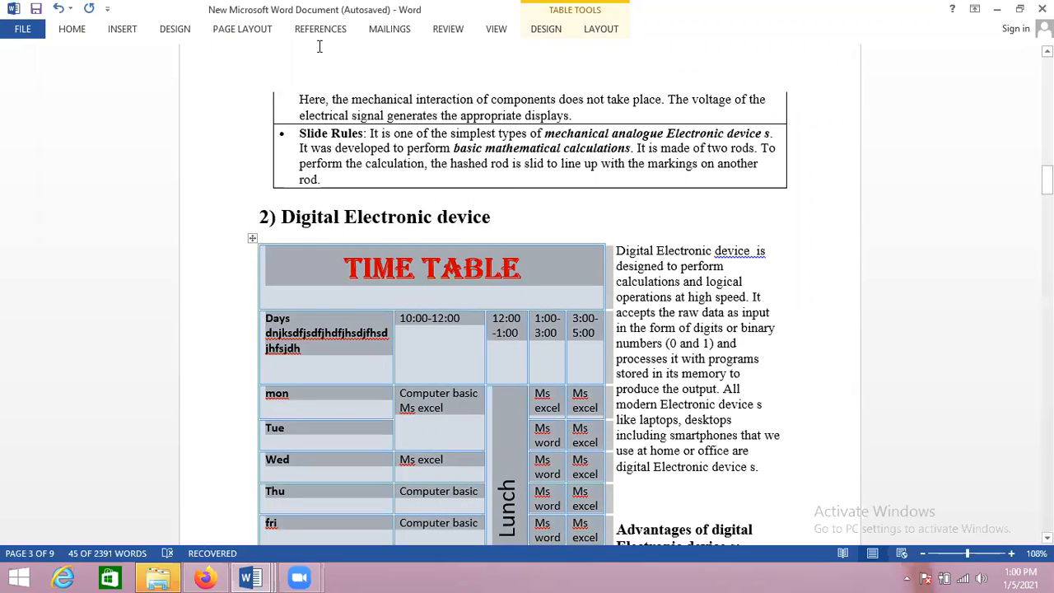
{"action": "left_click", "coordinate": [601, 29]}
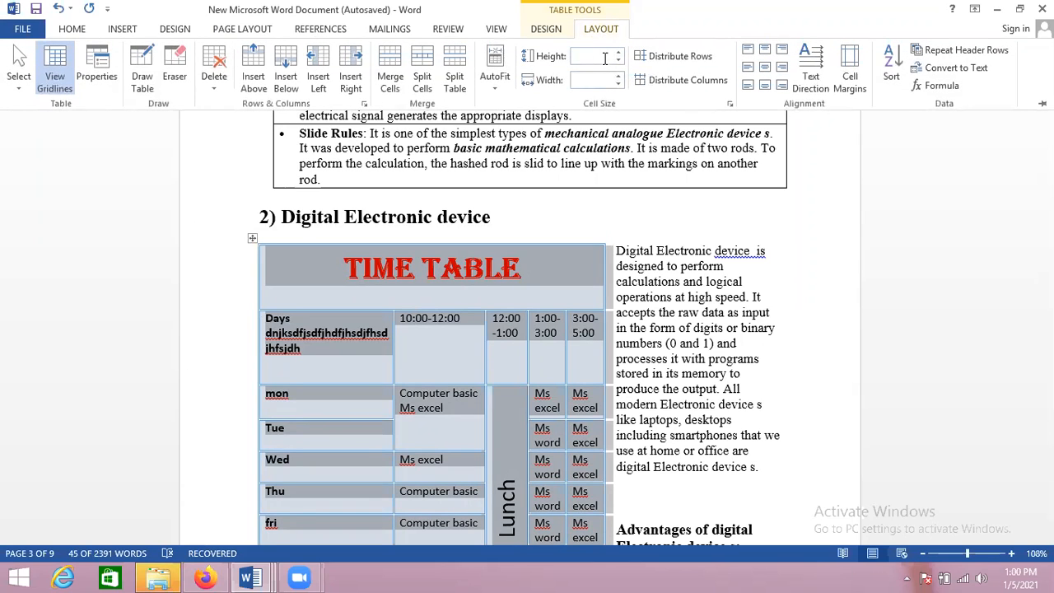
{"action": "left_click", "coordinate": [606, 56]}
{"action": "type", "text": "1.5"}
Set the cell width of the whole time table to 2.5"
{"action": "left_click", "coordinate": [593, 80]}
{"action": "type", "text": "2"}
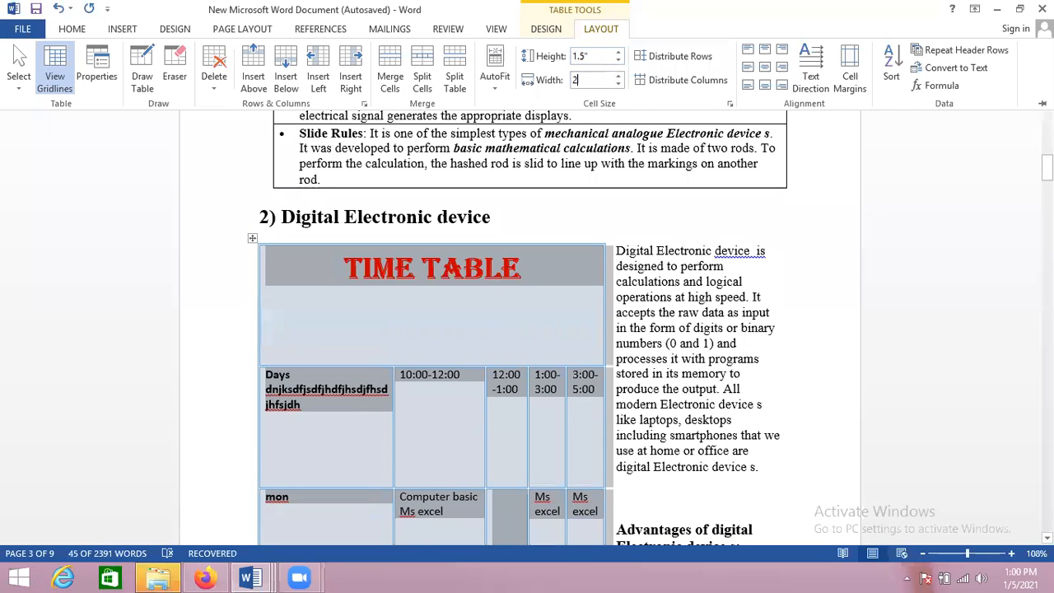
{"action": "type", "text": ".5"}
{"action": "key", "text": "Return"}
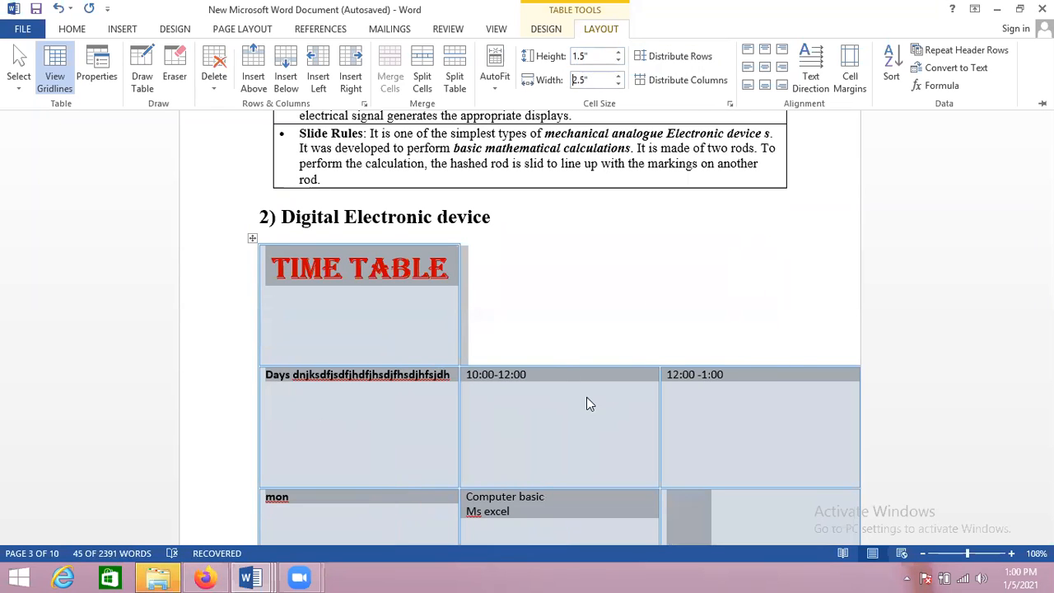
Widen the first column slightly, and undo both that resize and the 2.5" cell width
{"action": "left_click", "coordinate": [518, 292]}
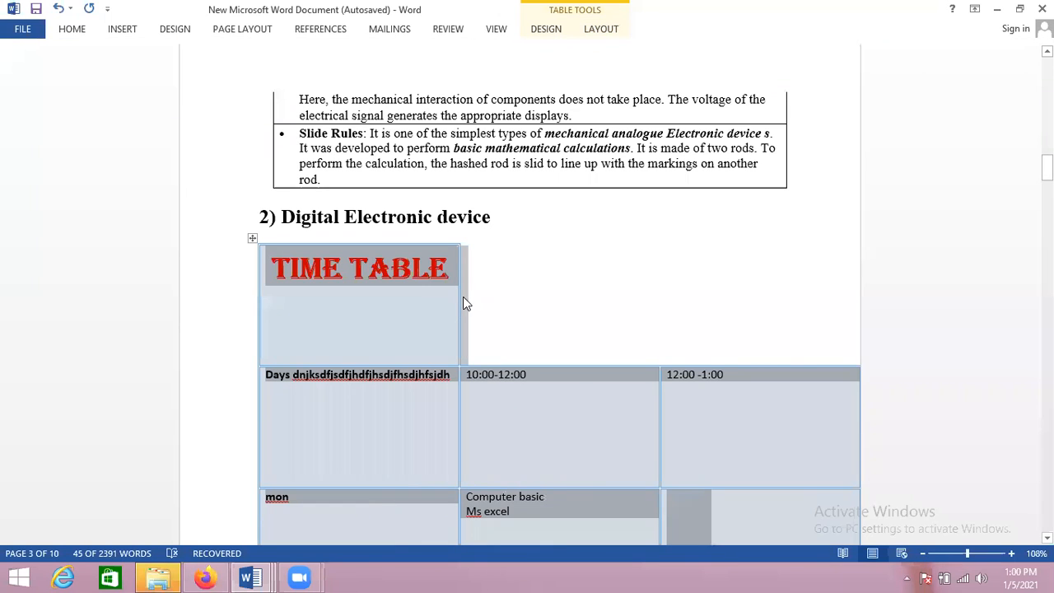
{"action": "mouse_move", "coordinate": [459, 299]}
{"action": "left_mouse_down"}
{"action": "mouse_move", "coordinate": [612, 299]}
{"action": "mouse_move", "coordinate": [471, 303]}
{"action": "left_mouse_up"}
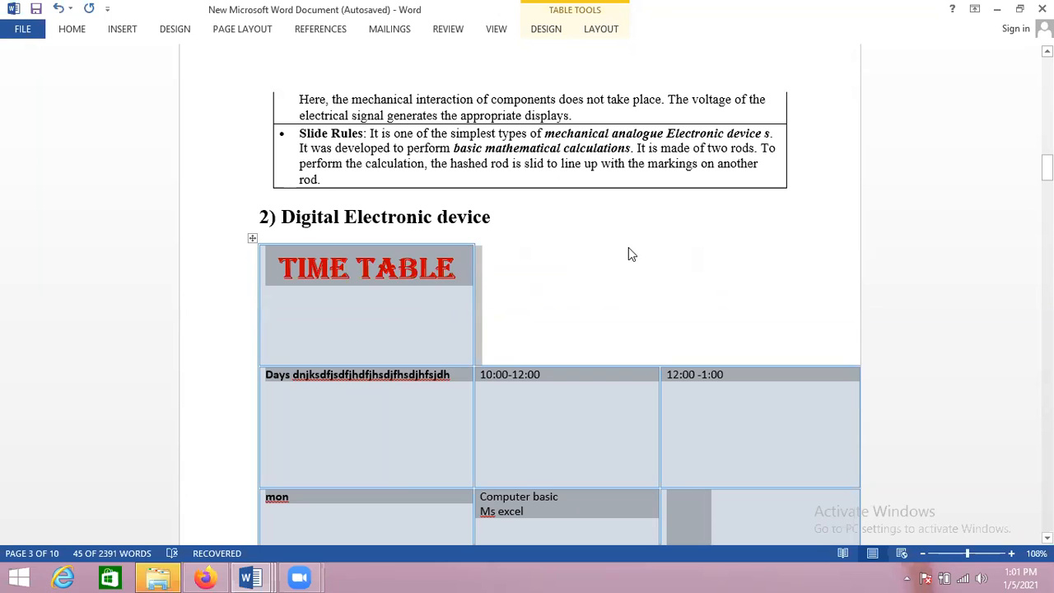
{"action": "key", "text": "ctrl+z"}
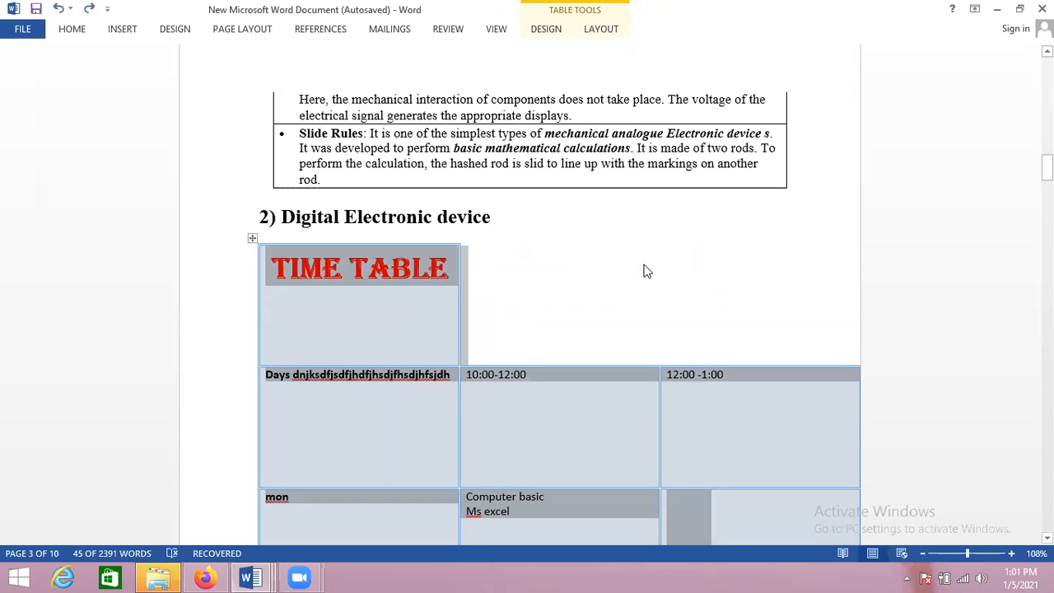
{"action": "key", "text": "ctrl+z"}
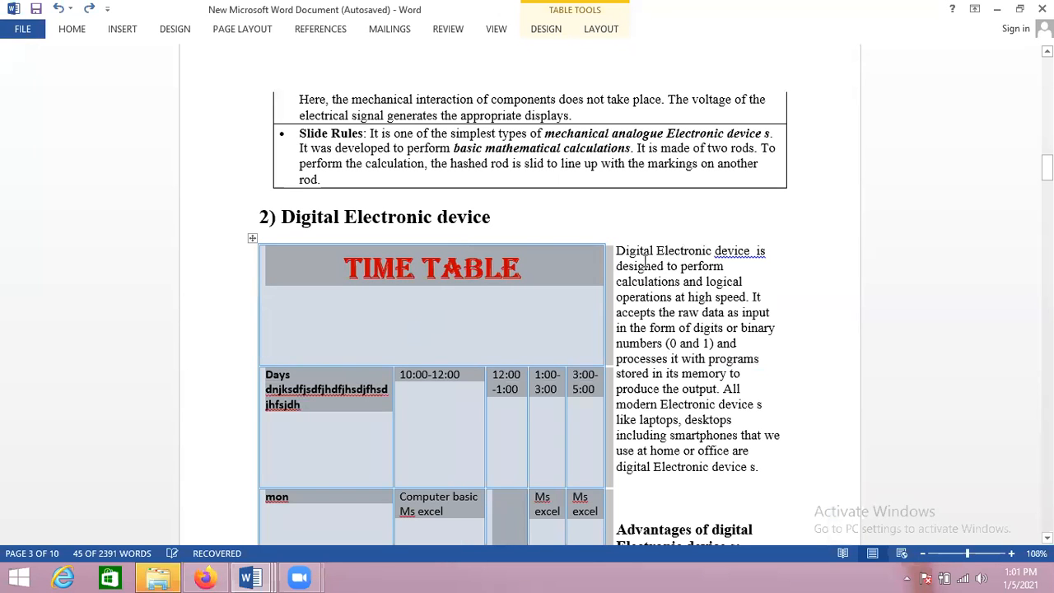
Insert picture 1 from the Pictures folder after the heading "2) Digital Electronic device"
{"action": "left_click", "coordinate": [575, 223]}
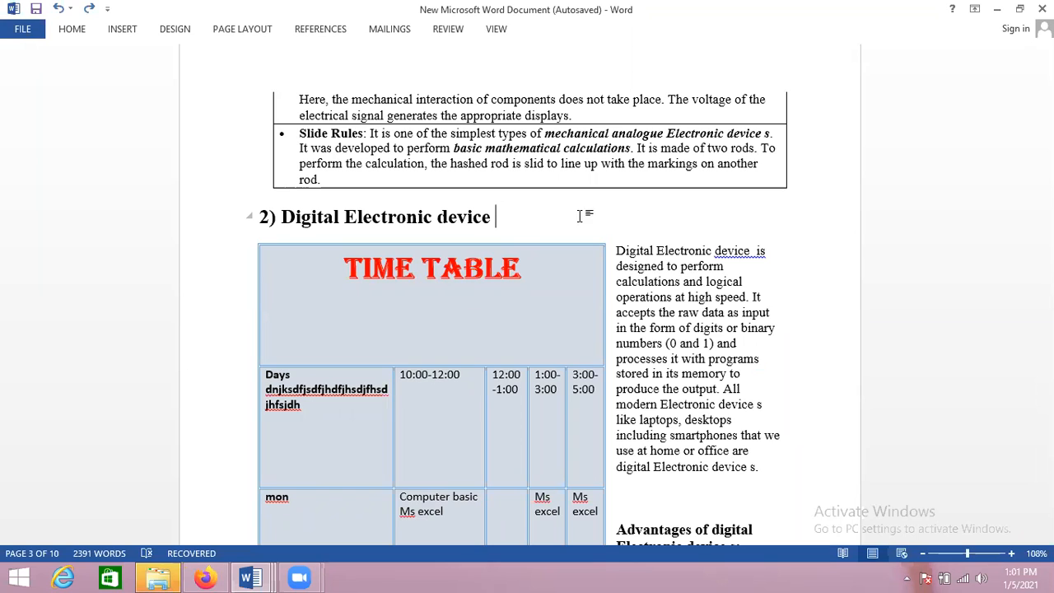
{"action": "left_click", "coordinate": [122, 28]}
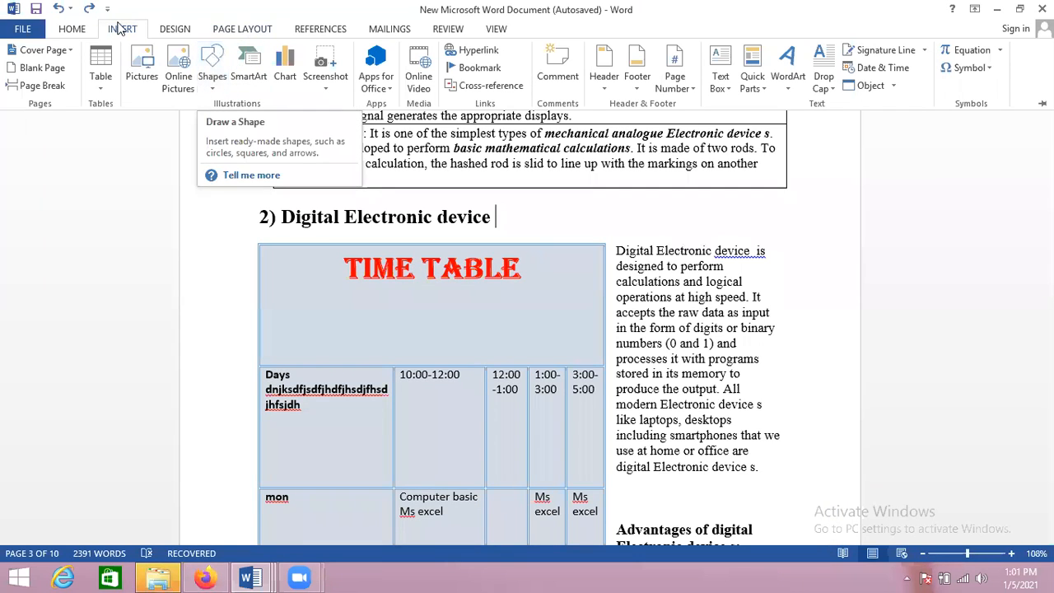
{"action": "left_click", "coordinate": [130, 73]}
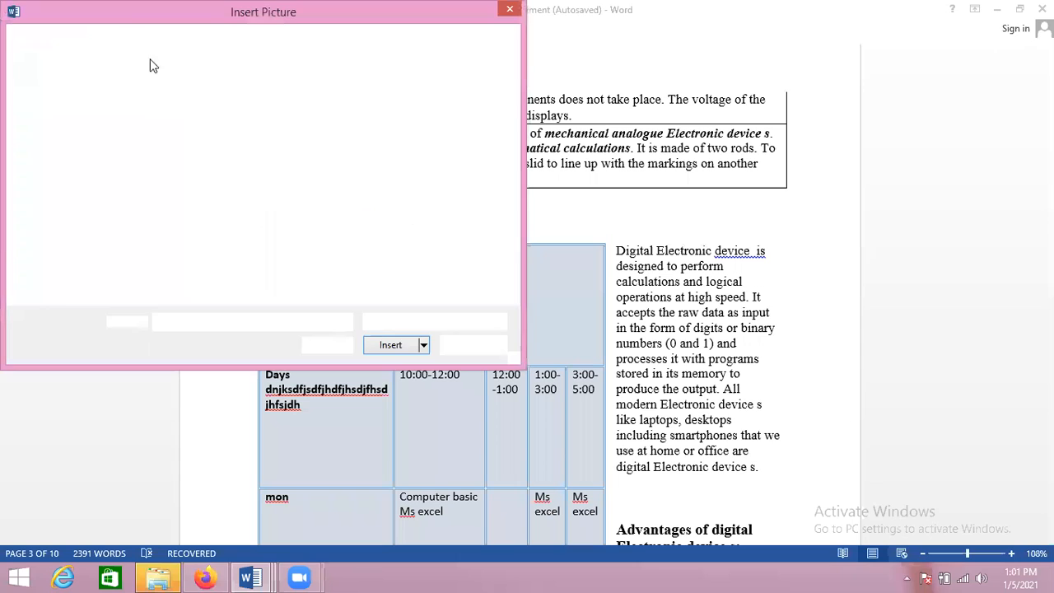
{"action": "left_click", "coordinate": [178, 139]}
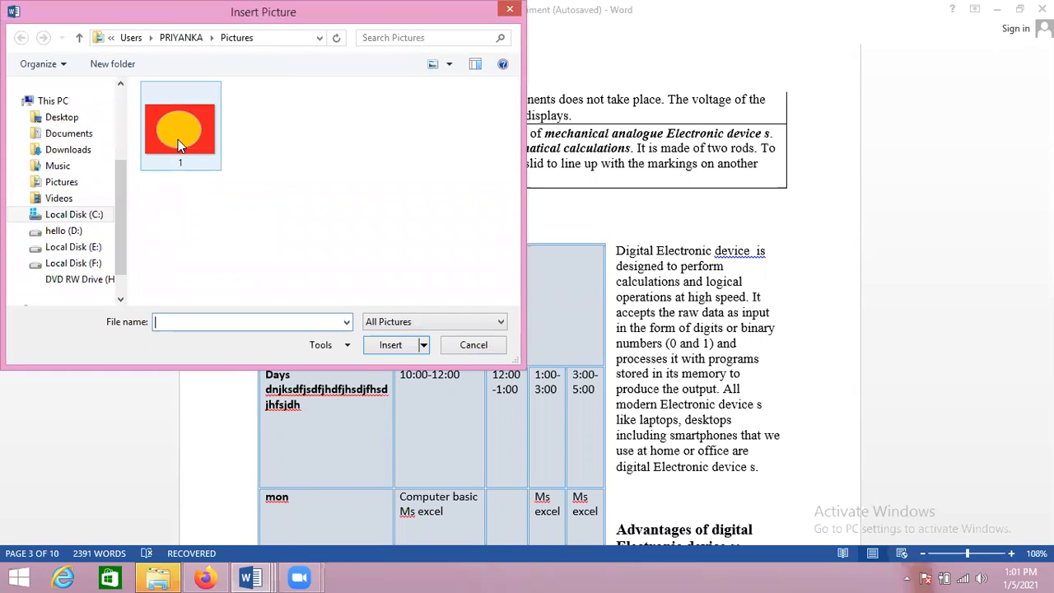
{"action": "left_click", "coordinate": [398, 346]}
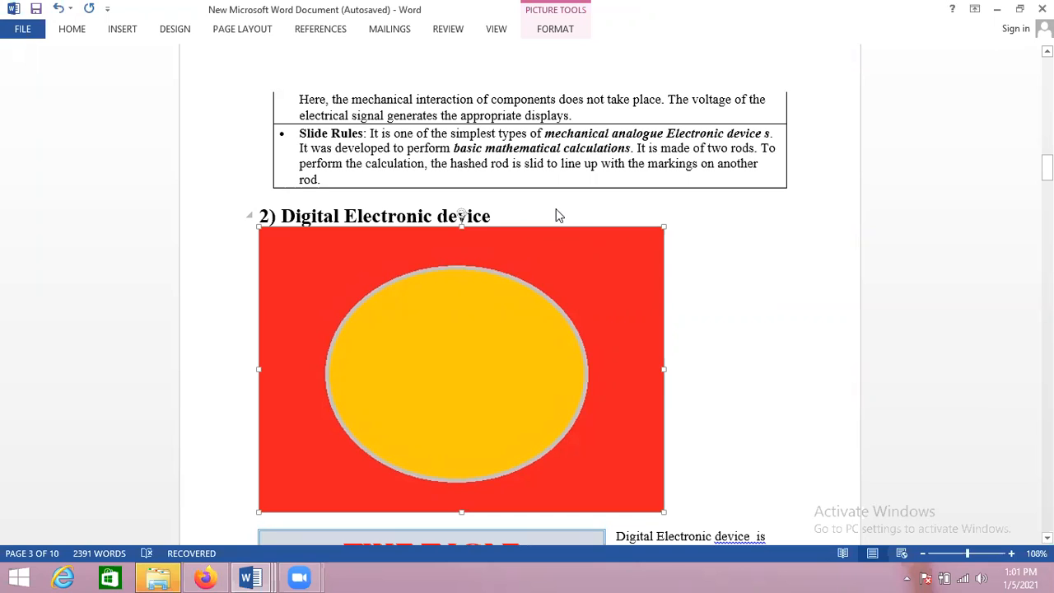
Look through the available shape categories, then open the online picture search
{"action": "left_click", "coordinate": [124, 30]}
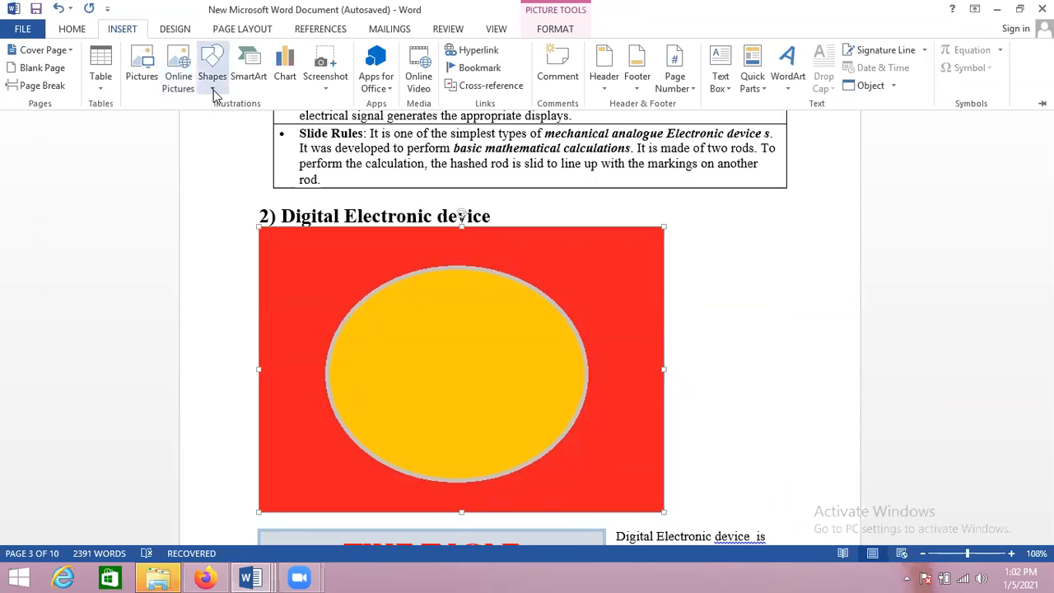
{"action": "left_click", "coordinate": [213, 83]}
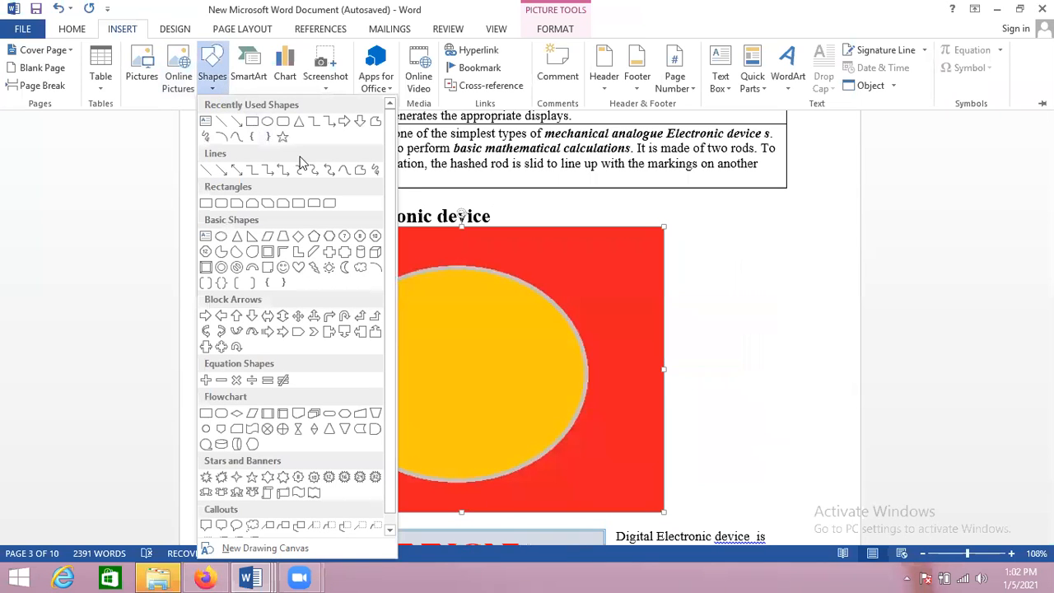
{"action": "scroll", "coordinate": [392, 222], "scroll_direction": "down", "scroll_amount": 1}
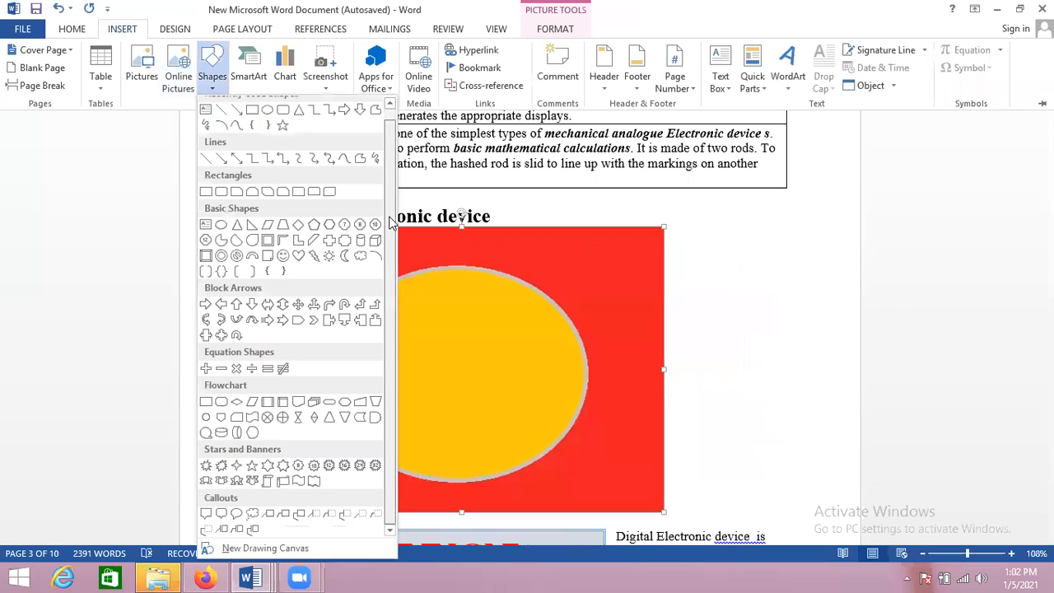
{"action": "scroll", "coordinate": [389, 191], "scroll_direction": "up", "scroll_amount": 1}
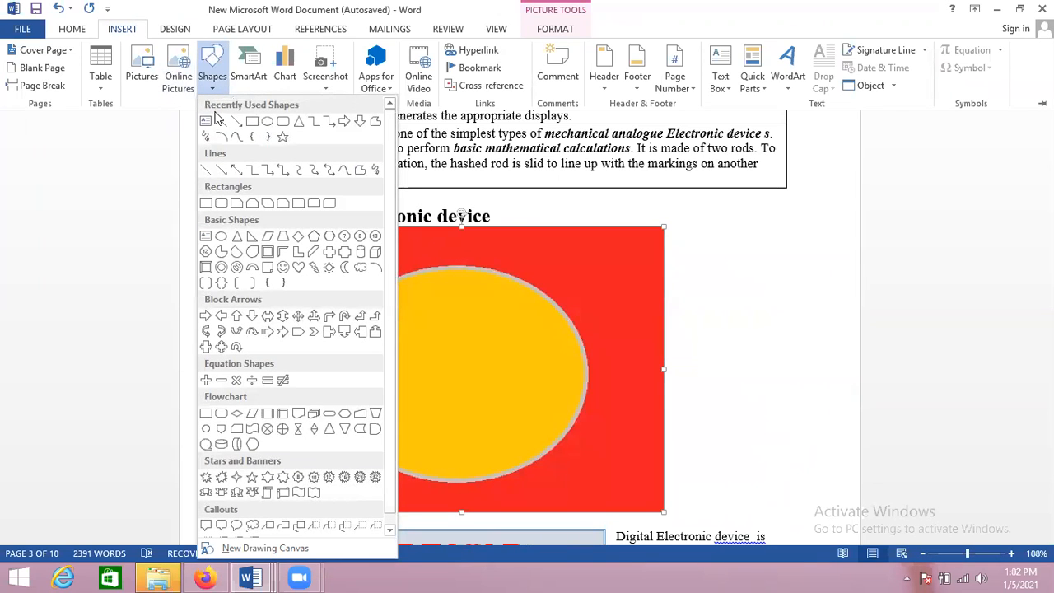
{"action": "left_click", "coordinate": [178, 78]}
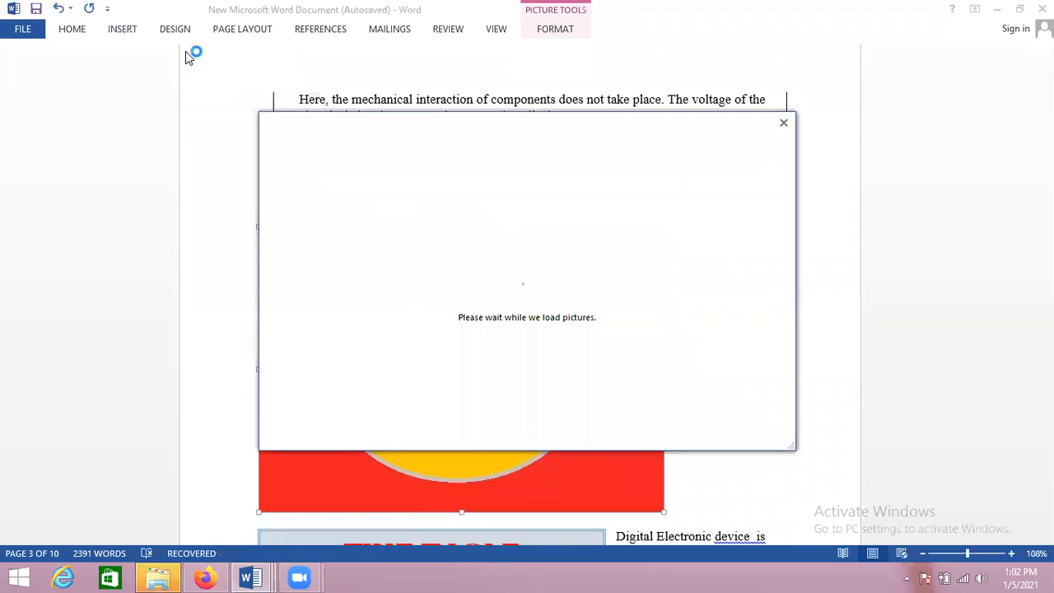
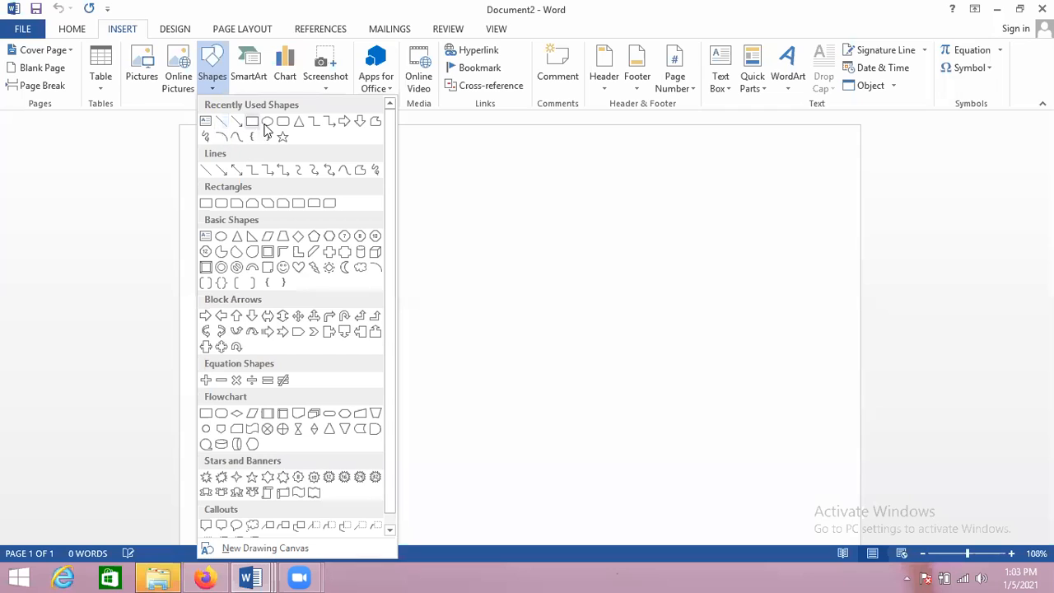
{"action": "left_click", "coordinate": [267, 121]}
{"action": "key", "text": "Escape"}
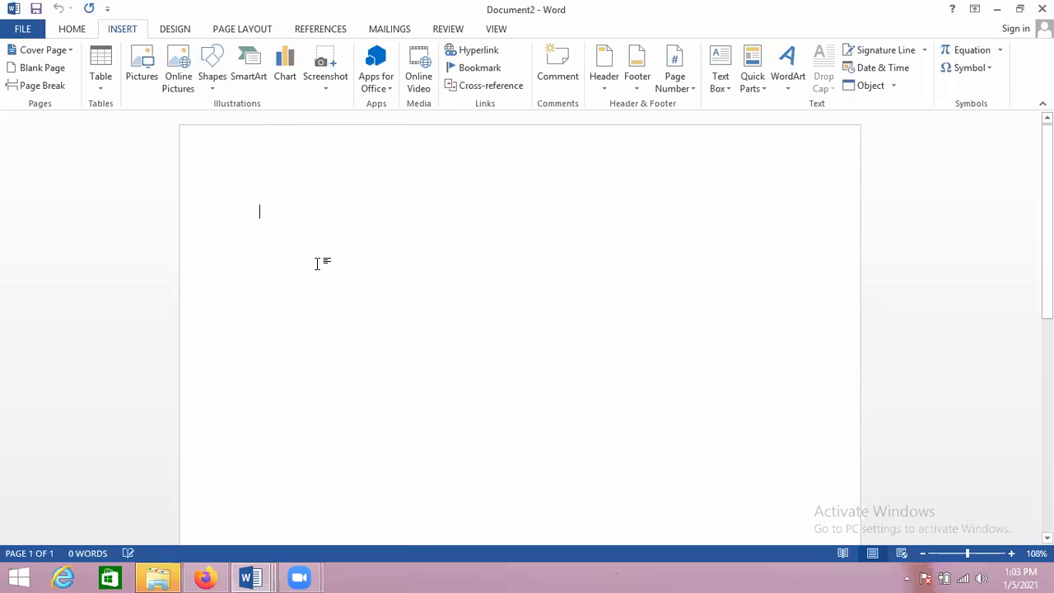
{"action": "right_click", "coordinate": [296, 257]}
{"action": "left_click", "coordinate": [266, 214]}
{"action": "left_click", "coordinate": [211, 87]}
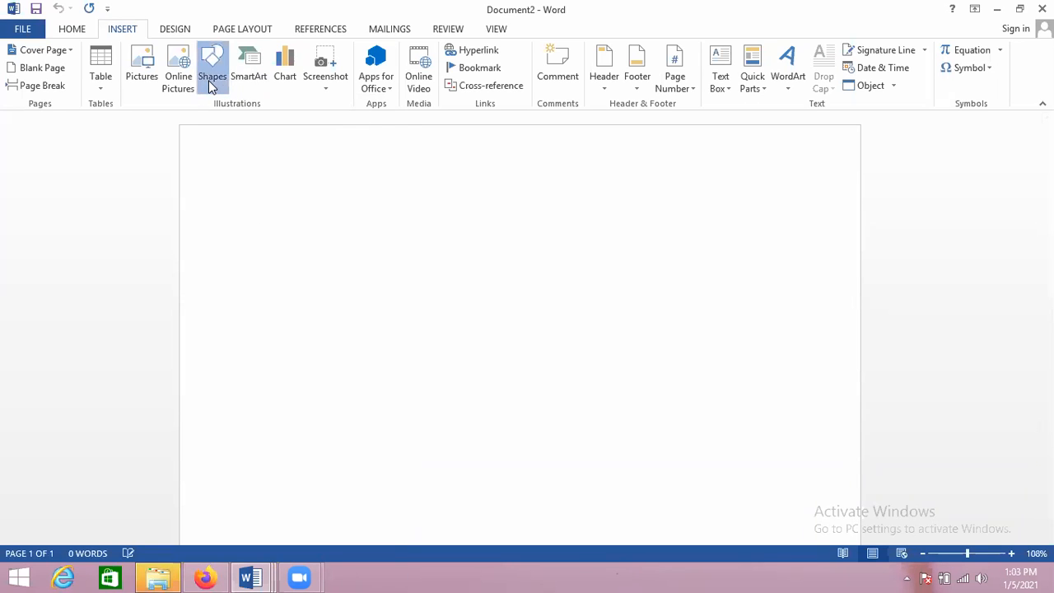
{"action": "left_click", "coordinate": [269, 124]}
{"action": "key", "text": "Escape"}
{"action": "right_click", "coordinate": [297, 249]}
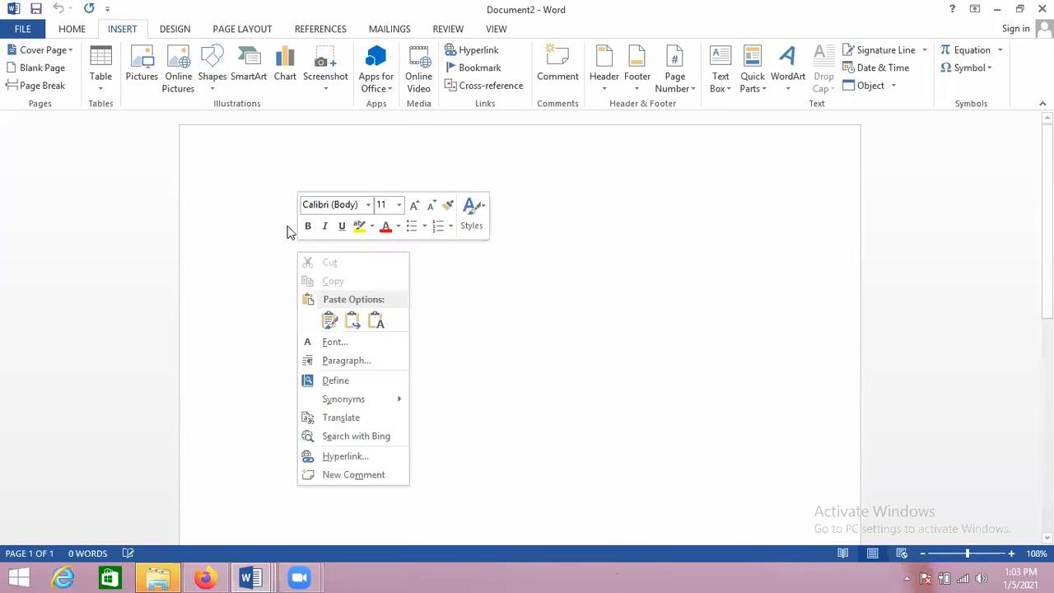
{"action": "left_click", "coordinate": [211, 88]}
{"action": "left_click", "coordinate": [212, 89]}
{"action": "left_click", "coordinate": [261, 121]}
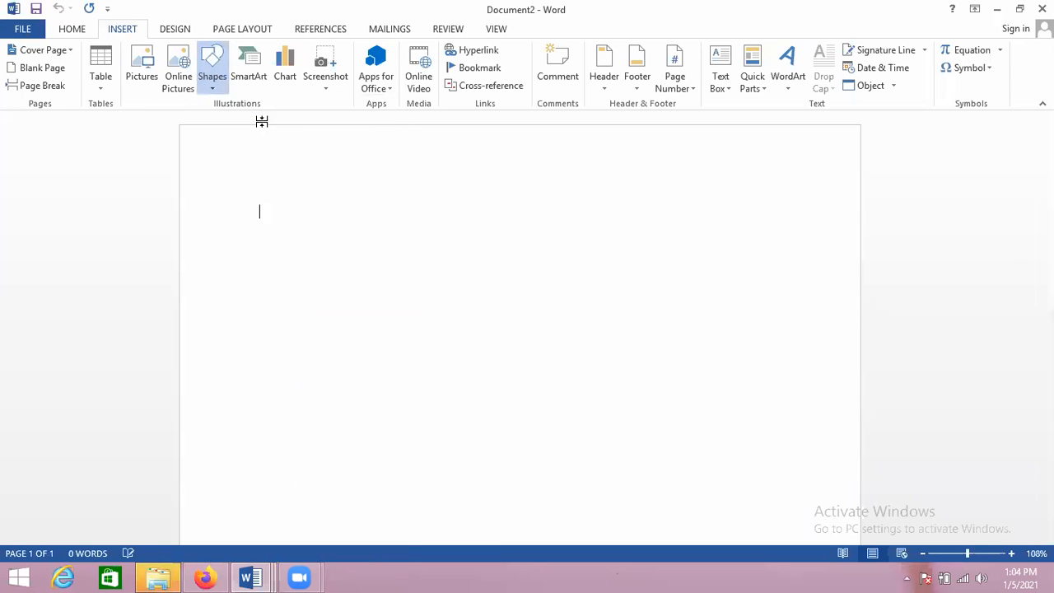
{"action": "key", "text": "Escape"}
{"action": "right_click", "coordinate": [351, 246]}
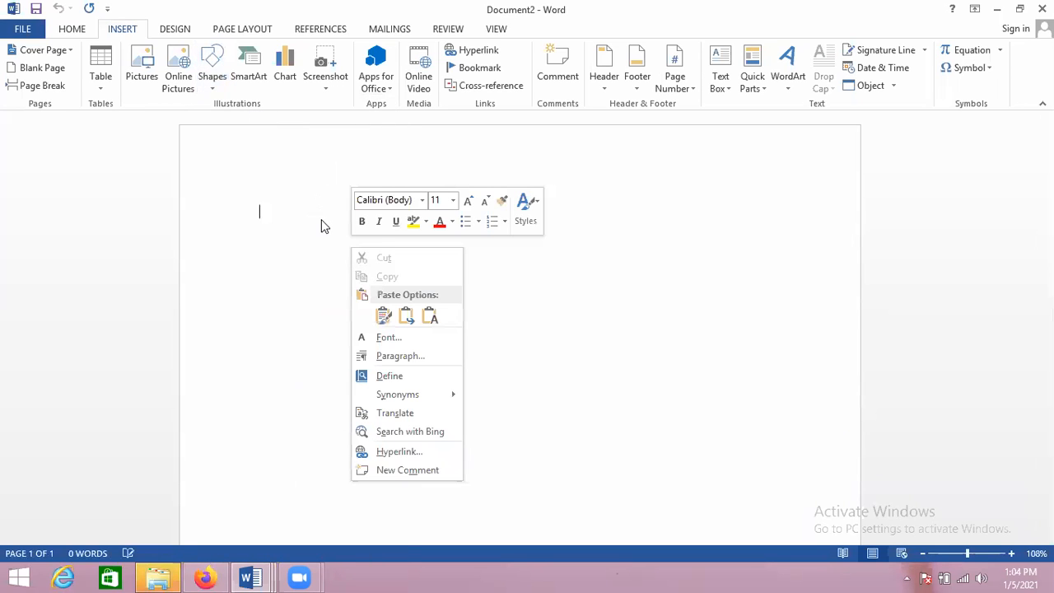
{"action": "left_click", "coordinate": [262, 211]}
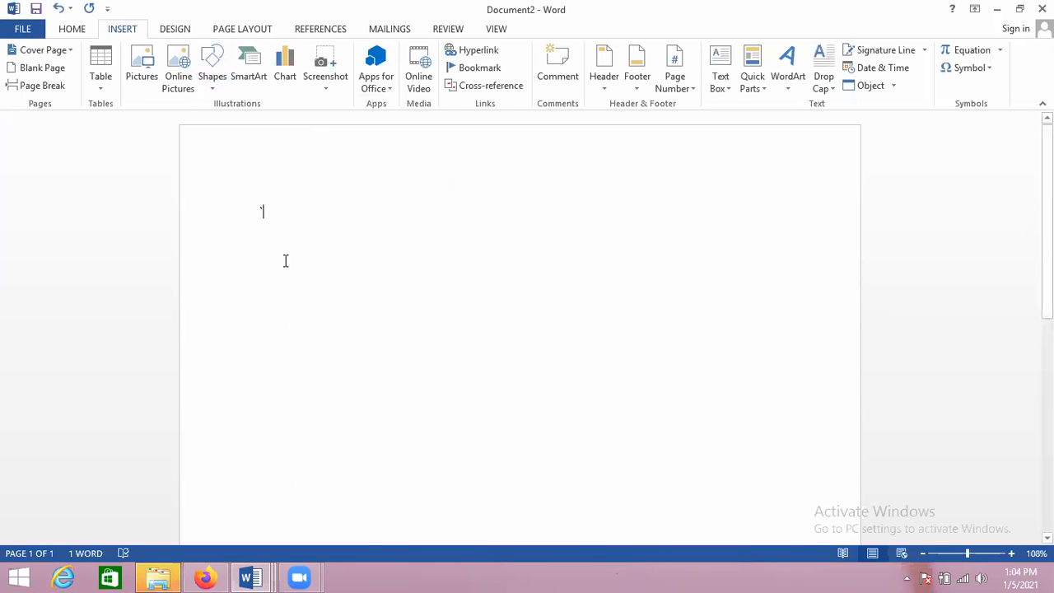
{"action": "key", "text": "BackSpace"}
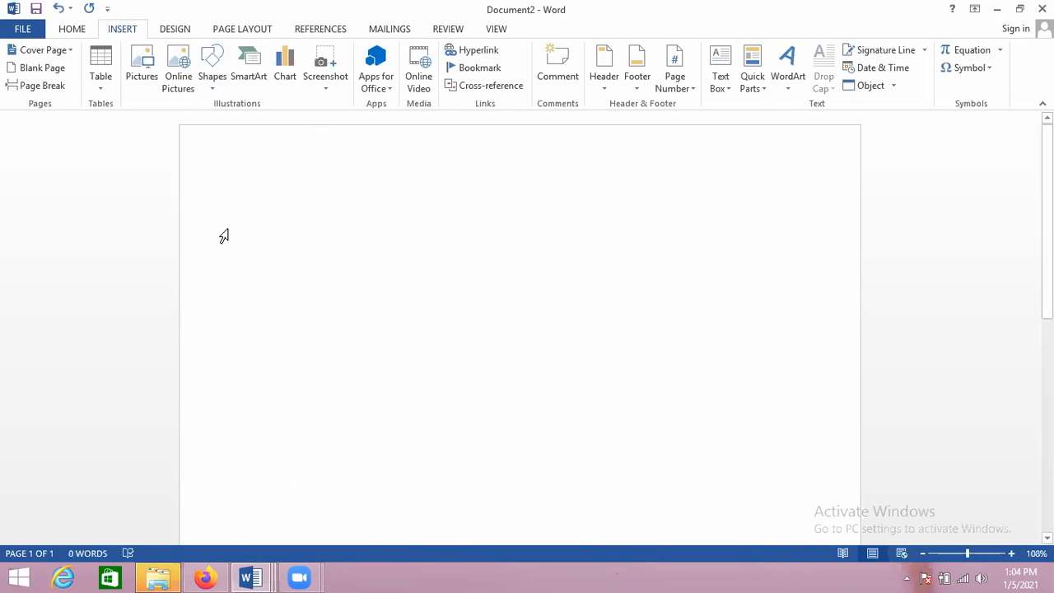
Draw an oval about 2.23" wide and 1.97" high in the upper part of the blank page and shift it slightly
{"action": "left_click", "coordinate": [208, 82]}
{"action": "left_click", "coordinate": [271, 126]}
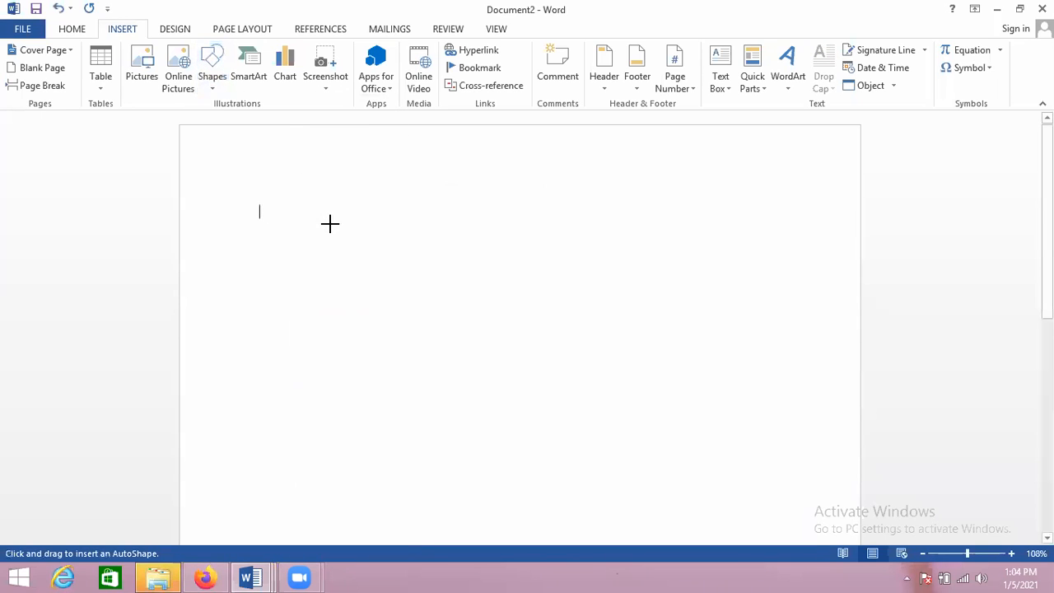
{"action": "mouse_move", "coordinate": [333, 227]}
{"action": "left_mouse_down"}
{"action": "mouse_move", "coordinate": [431, 313]}
{"action": "mouse_move", "coordinate": [462, 365]}
{"action": "mouse_move", "coordinate": [510, 384]}
{"action": "left_mouse_up"}
{"action": "mouse_move", "coordinate": [431, 296]}
{"action": "left_mouse_down"}
{"action": "mouse_move", "coordinate": [414, 265]}
{"action": "mouse_move", "coordinate": [415, 297]}
{"action": "left_mouse_up"}
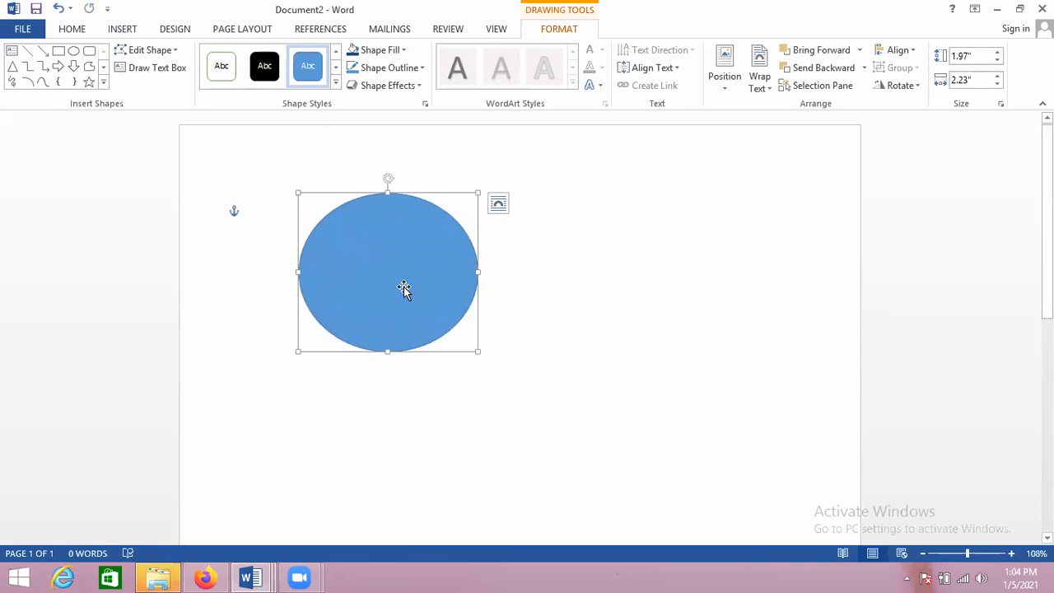
Fill the oval with a light-variation gradient that runs from darker blue at its left to lighter blue at its right
{"action": "left_click", "coordinate": [400, 51]}
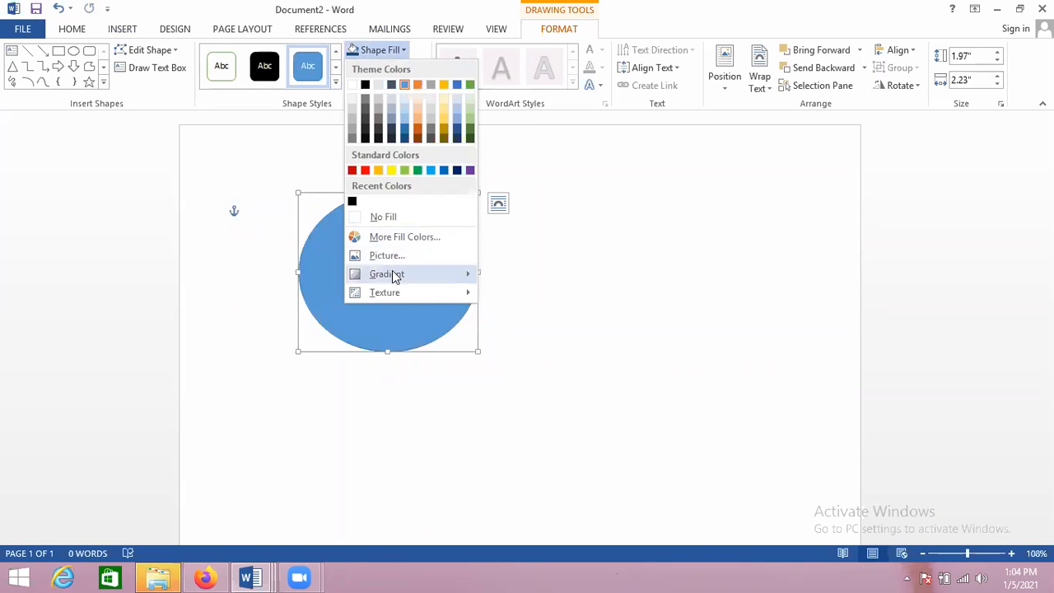
{"action": "mouse_move", "coordinate": [393, 272]}
{"action": "mouse_move", "coordinate": [438, 294]}
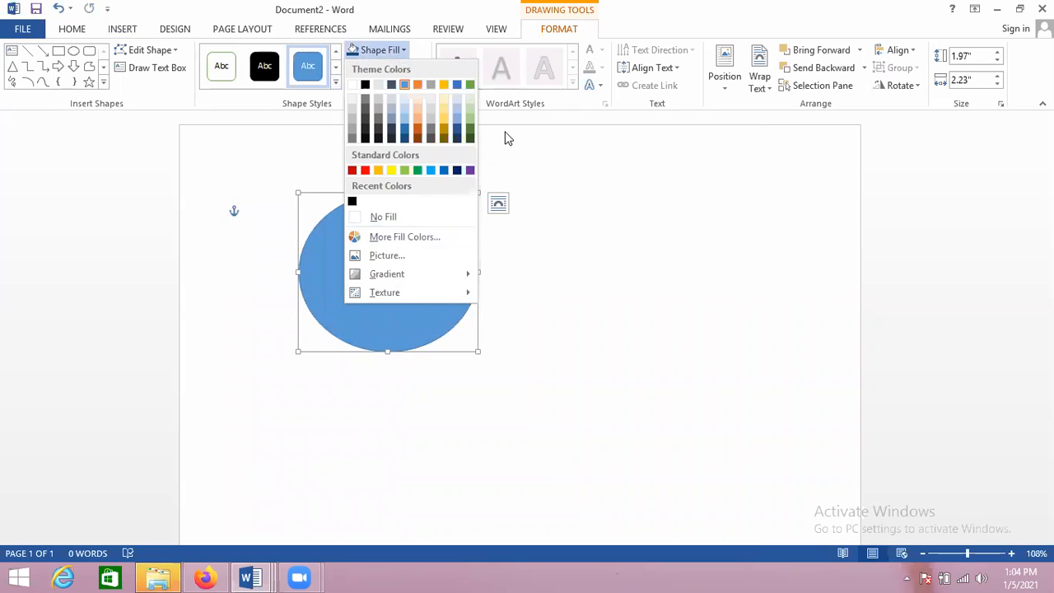
{"action": "key", "text": "Escape"}
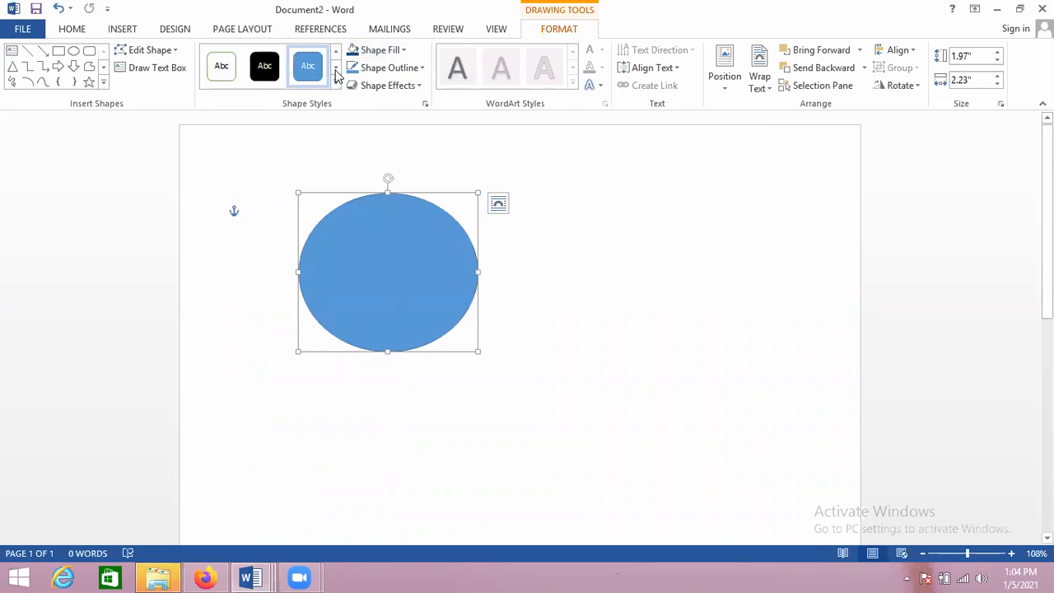
{"action": "left_click", "coordinate": [336, 72]}
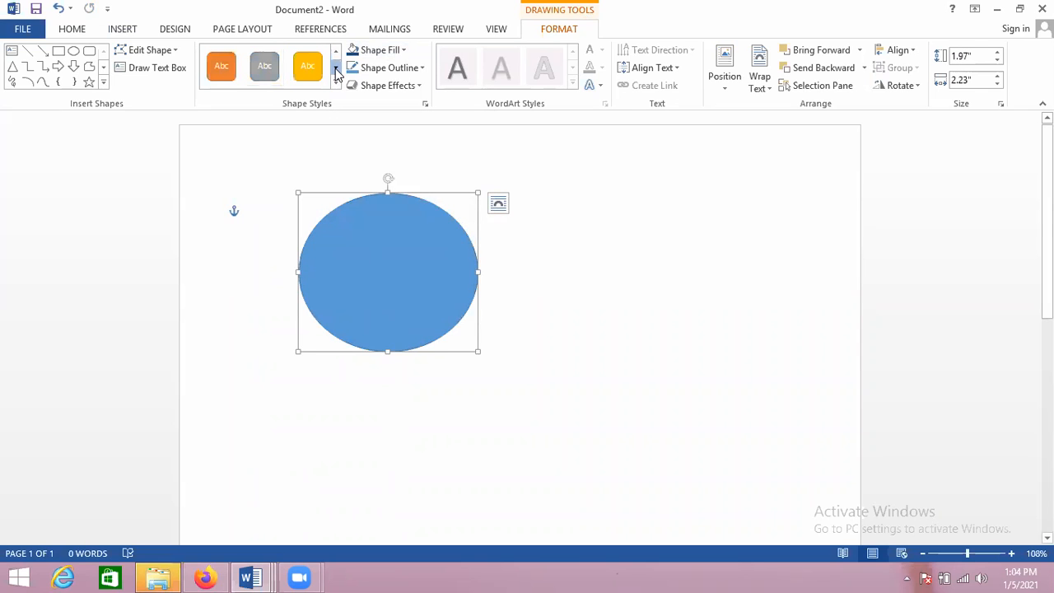
{"action": "left_click", "coordinate": [397, 49]}
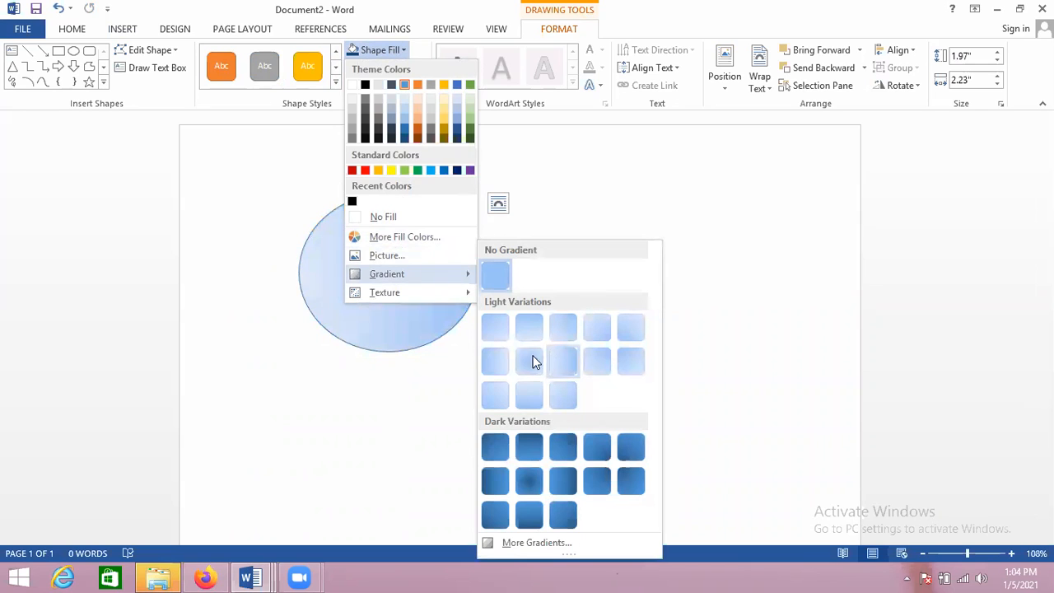
{"action": "left_click", "coordinate": [499, 355]}
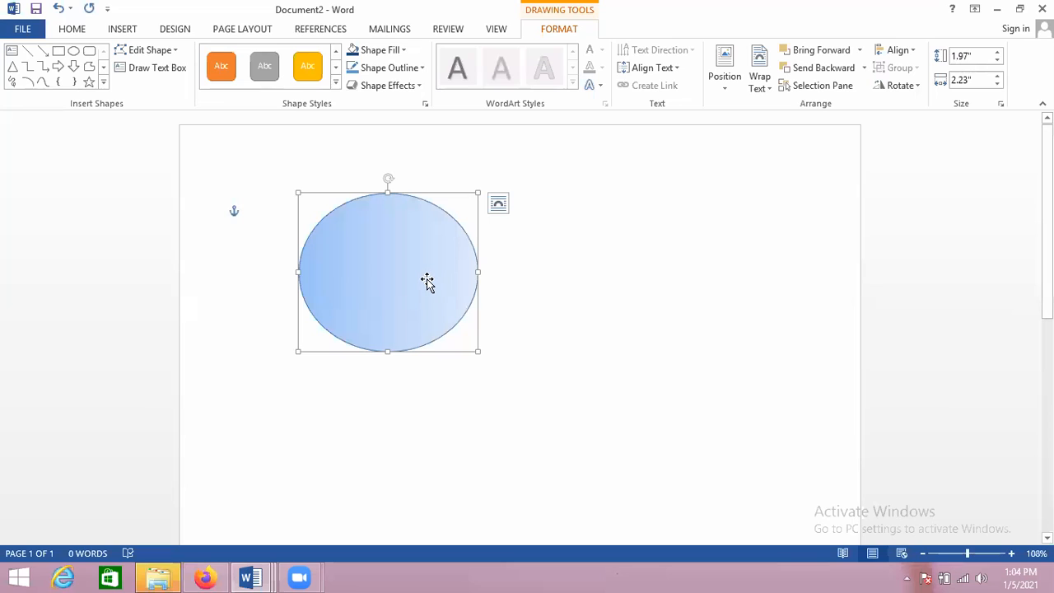
Move the oval up near the page's upper edge and remove its outline
{"action": "left_click_drag", "start_coordinate": [429, 282], "coordinate": [465, 233]}
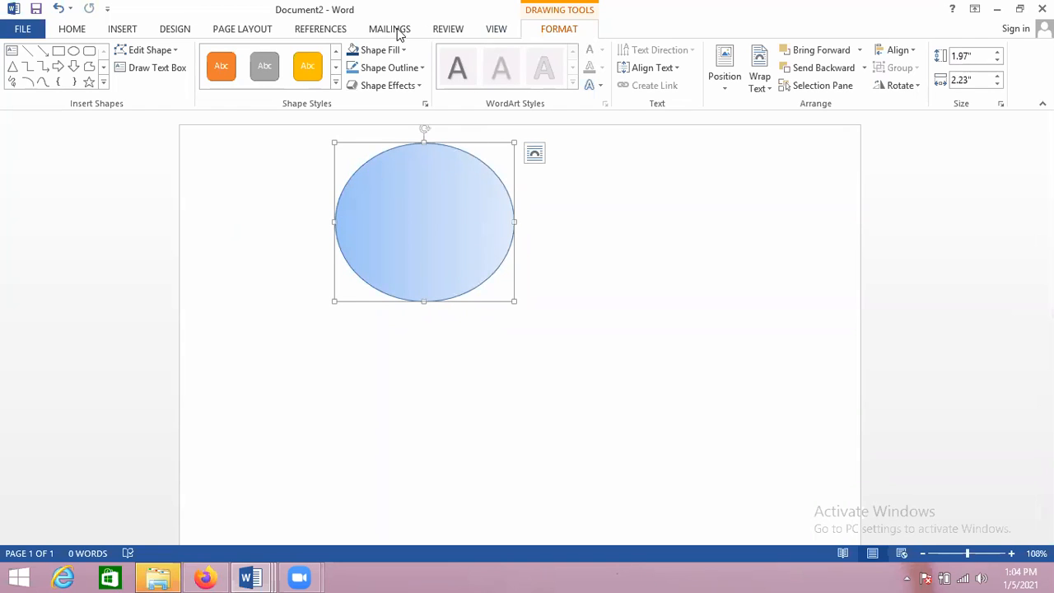
{"action": "left_click", "coordinate": [422, 69]}
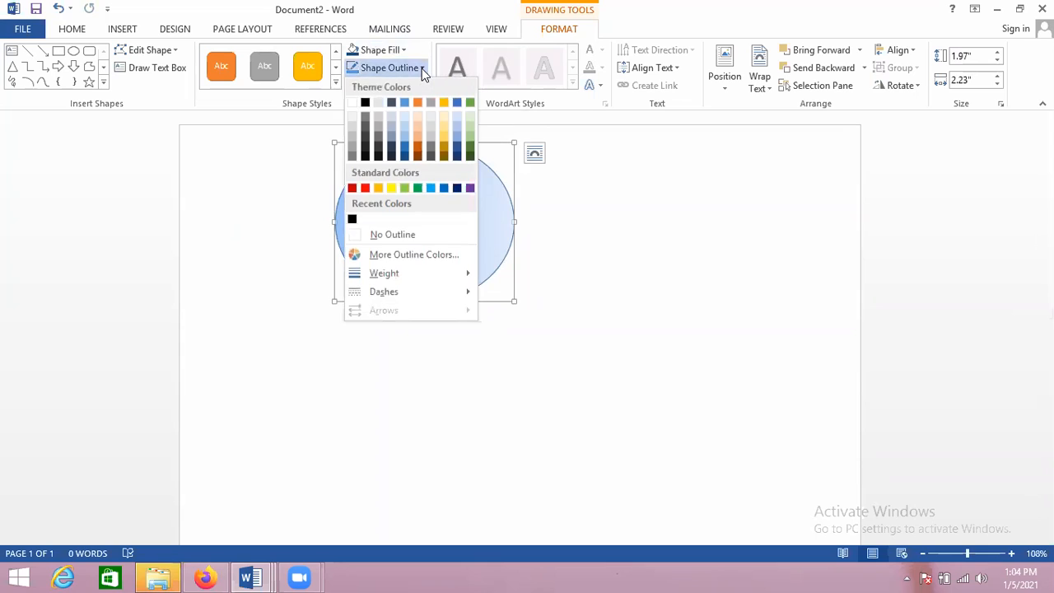
{"action": "left_click", "coordinate": [408, 236]}
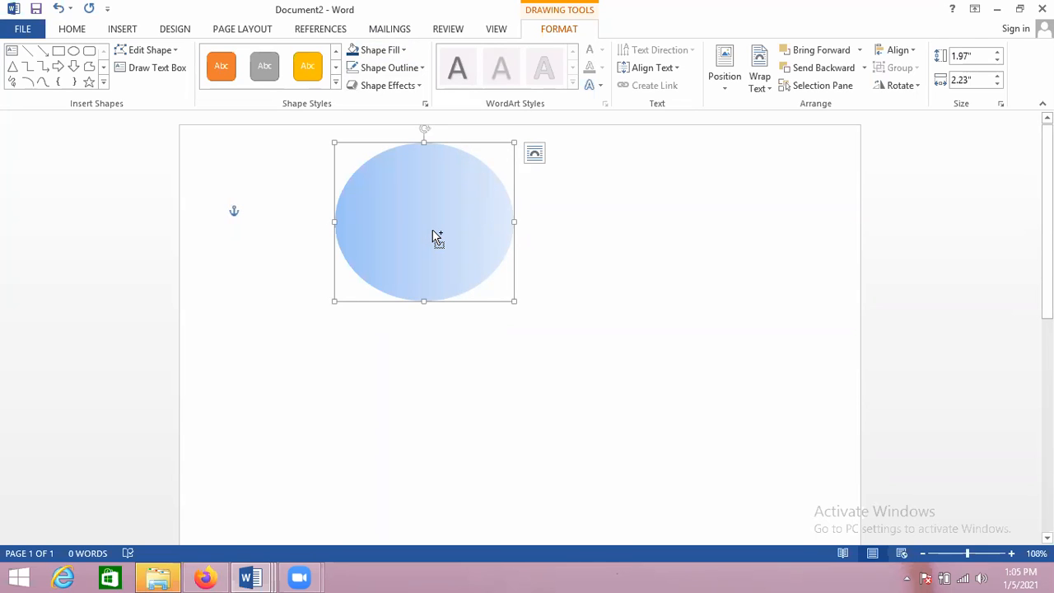
Paste several copies of the gradient oval onto the page
{"action": "key", "text": "ctrl+v"}
{"action": "key", "text": "ctrl+v"}
{"action": "key", "text": "ctrl+v"}
{"action": "key", "text": "ctrl+v"}
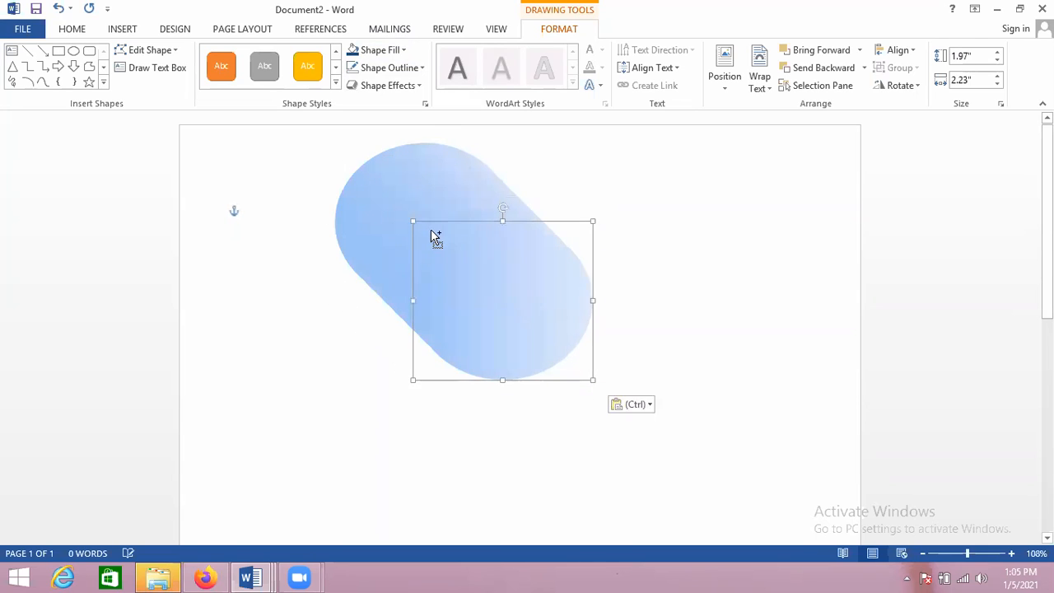
Spread the copied ovals around the original so that they overlap in a cloud-shaped cluster
{"action": "left_click_drag", "start_coordinate": [523, 304], "coordinate": [634, 197]}
{"action": "left_click_drag", "start_coordinate": [534, 273], "coordinate": [551, 207]}
{"action": "left_click_drag", "start_coordinate": [501, 365], "coordinate": [615, 360]}
{"action": "left_click_drag", "start_coordinate": [488, 349], "coordinate": [512, 430]}
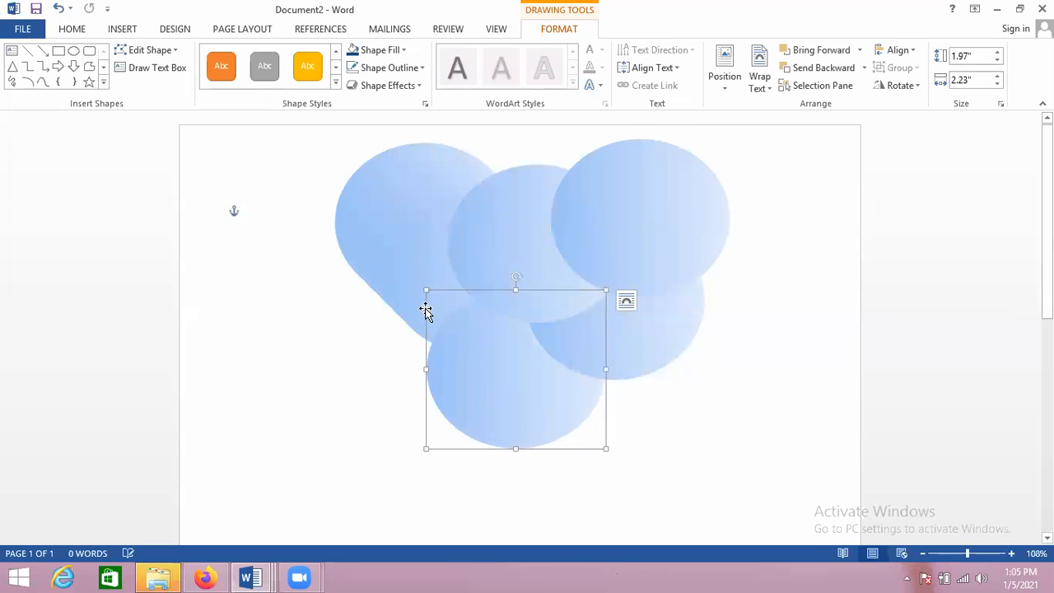
{"action": "left_click_drag", "start_coordinate": [412, 308], "coordinate": [367, 372]}
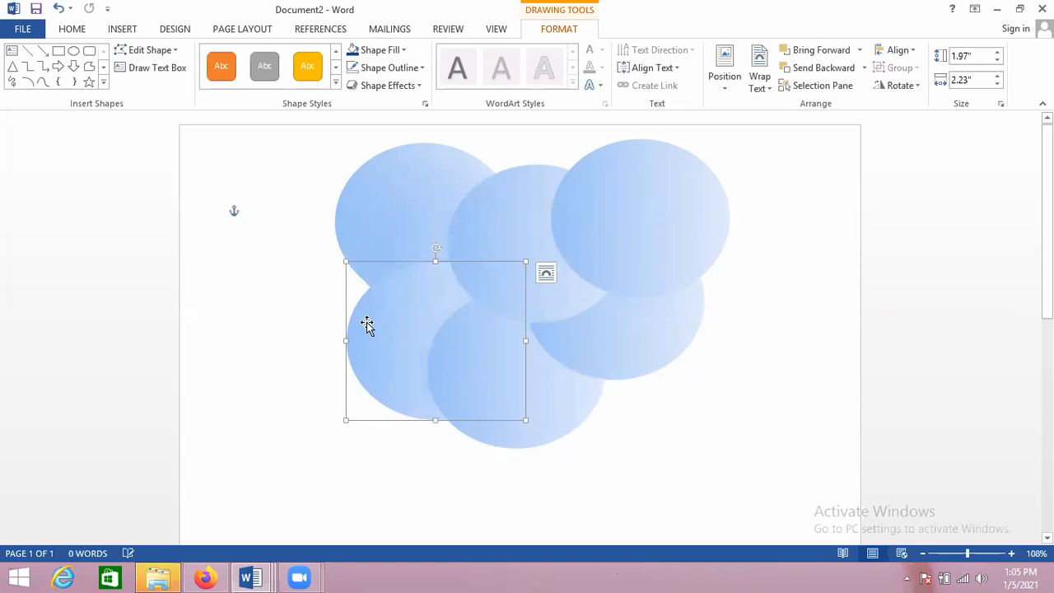
{"action": "left_click_drag", "start_coordinate": [381, 239], "coordinate": [305, 249]}
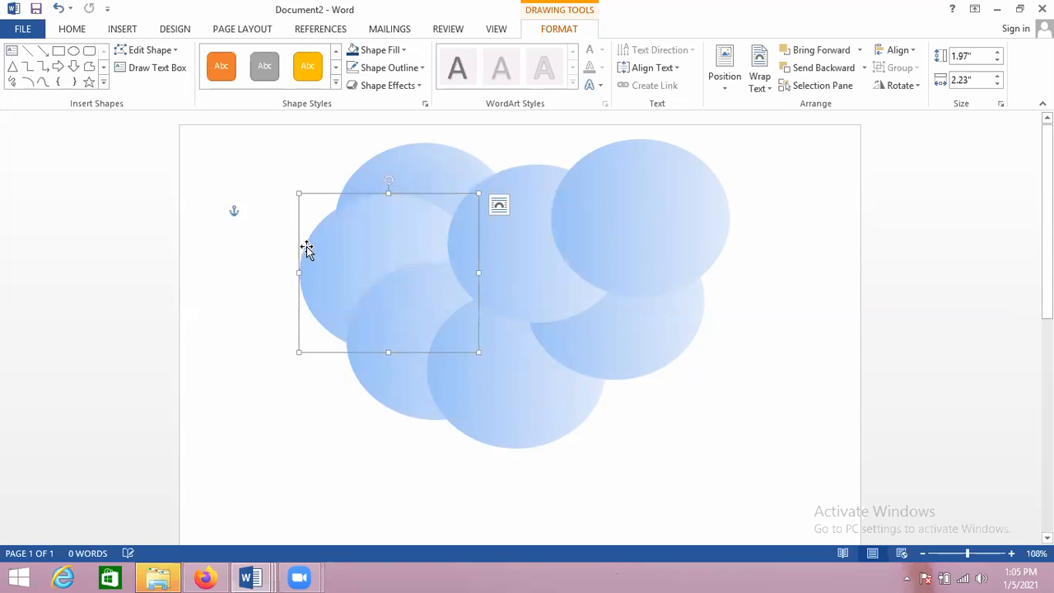
{"action": "left_click_drag", "start_coordinate": [410, 174], "coordinate": [402, 141]}
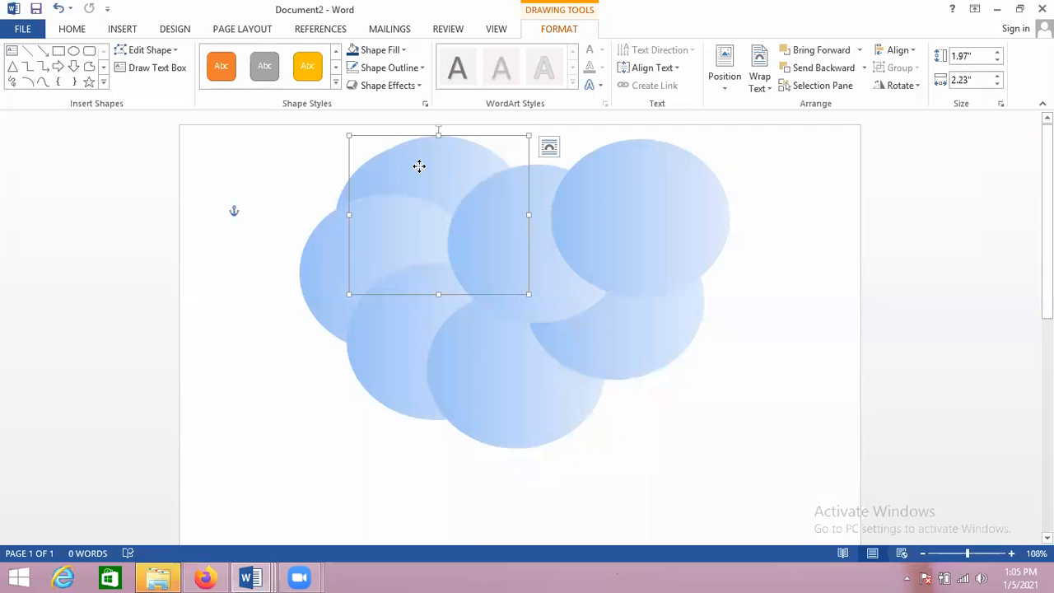
Change the uppermost oval at the cluster's left to the fourth gradient variation in the second row
{"action": "left_click", "coordinate": [404, 51]}
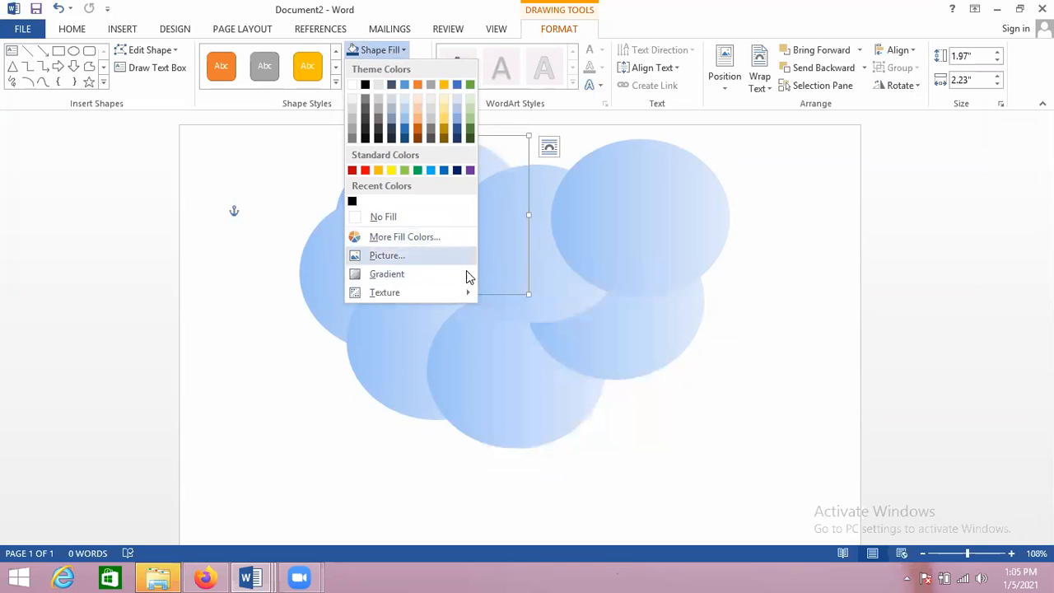
{"action": "mouse_move", "coordinate": [464, 280]}
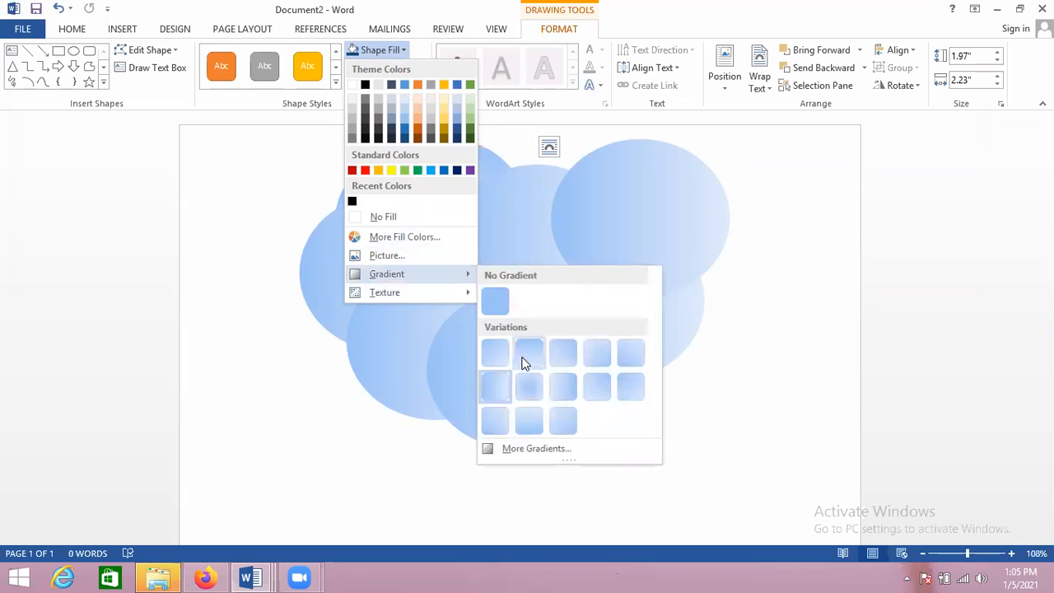
{"action": "left_click", "coordinate": [593, 386]}
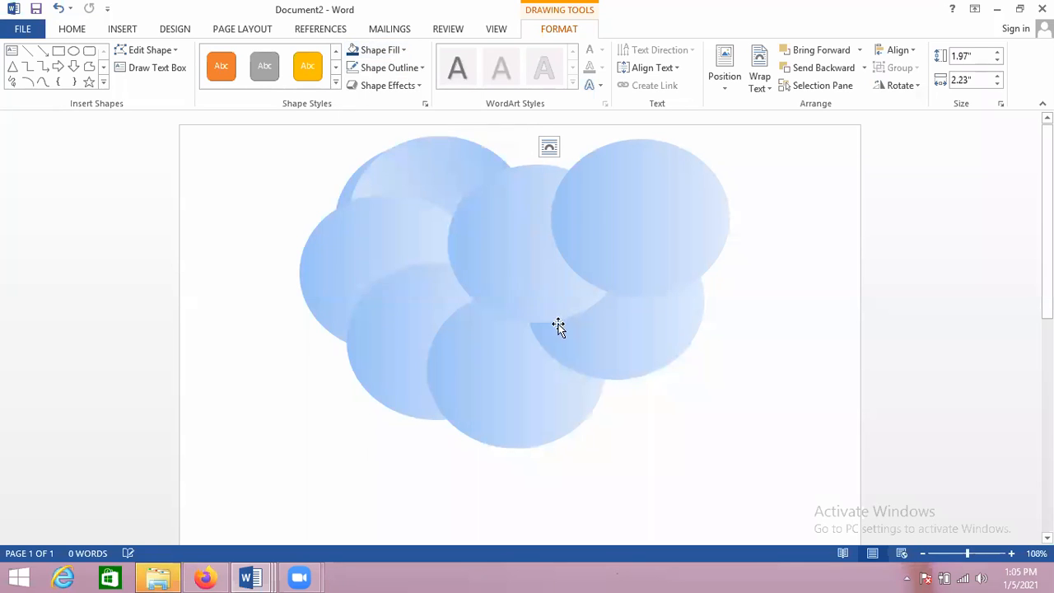
Change the central oval of the cluster to the second gradient variation in the second row
{"action": "left_click", "coordinate": [542, 250]}
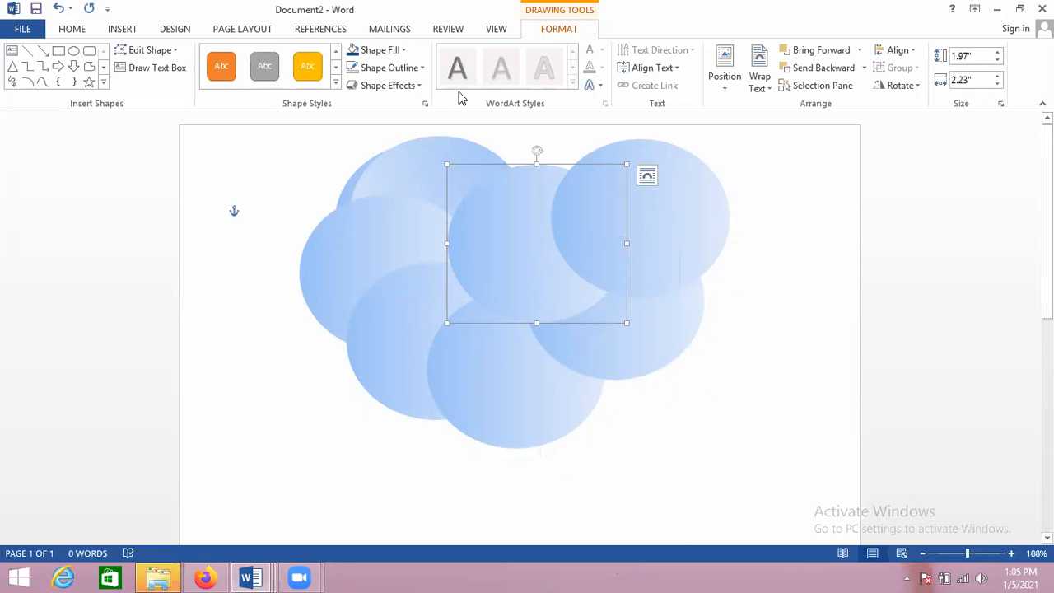
{"action": "left_click", "coordinate": [404, 51]}
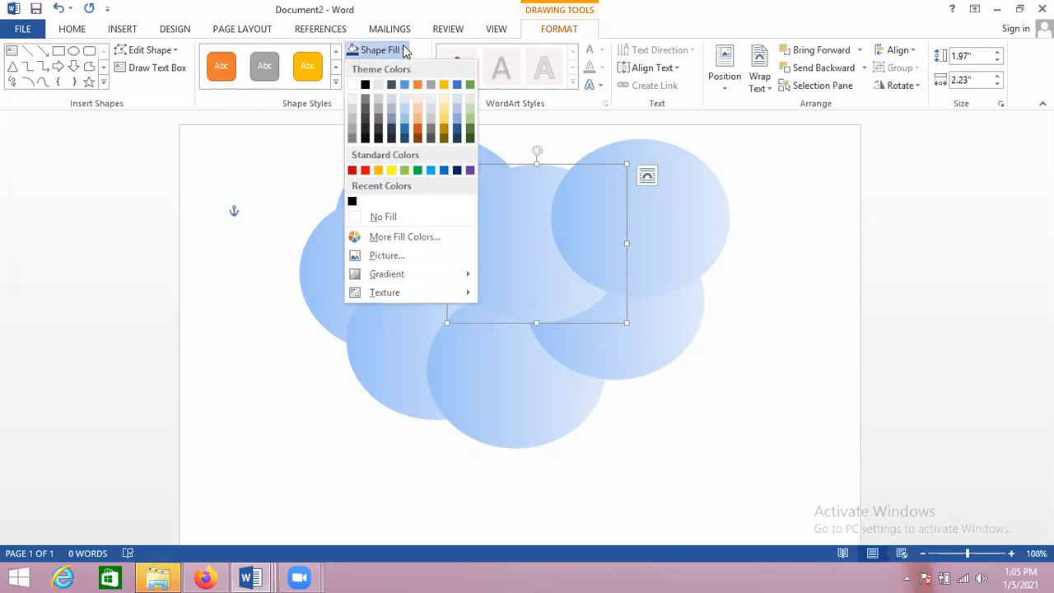
{"action": "mouse_move", "coordinate": [424, 275]}
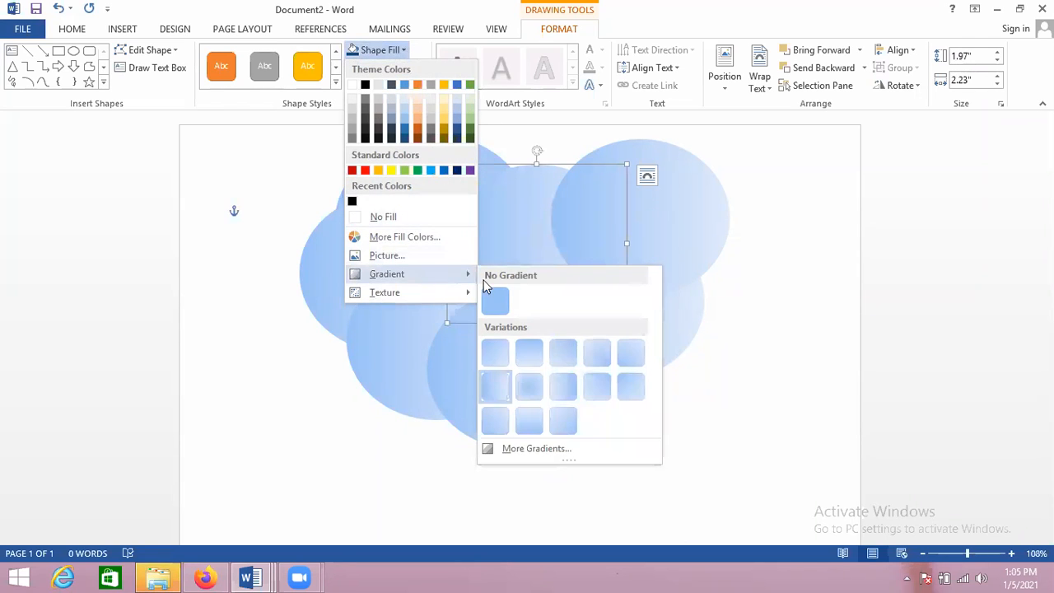
{"action": "left_click", "coordinate": [531, 390]}
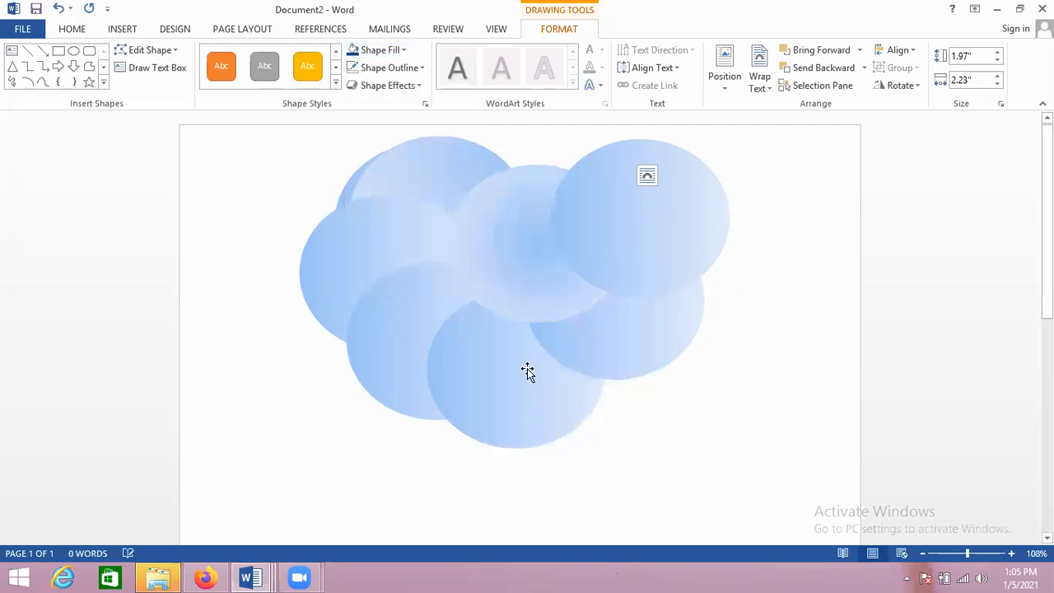
Move the upper, rightmost and lowest ovals closer together so that they form a tighter cloud cluster
{"action": "left_click_drag", "start_coordinate": [539, 245], "coordinate": [549, 200]}
{"action": "left_click_drag", "start_coordinate": [654, 276], "coordinate": [635, 249]}
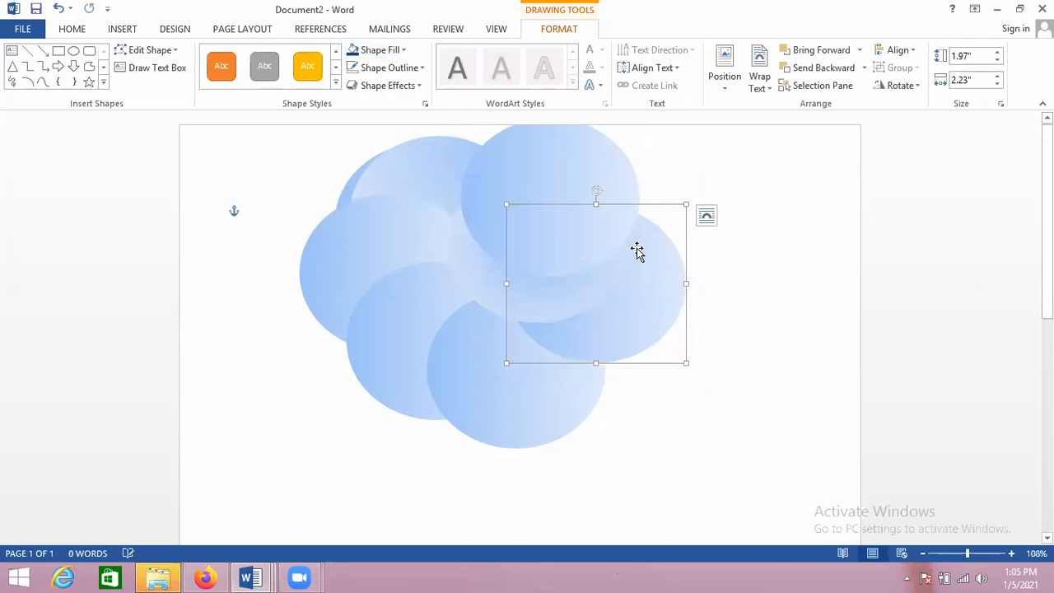
{"action": "left_click_drag", "start_coordinate": [579, 384], "coordinate": [600, 368]}
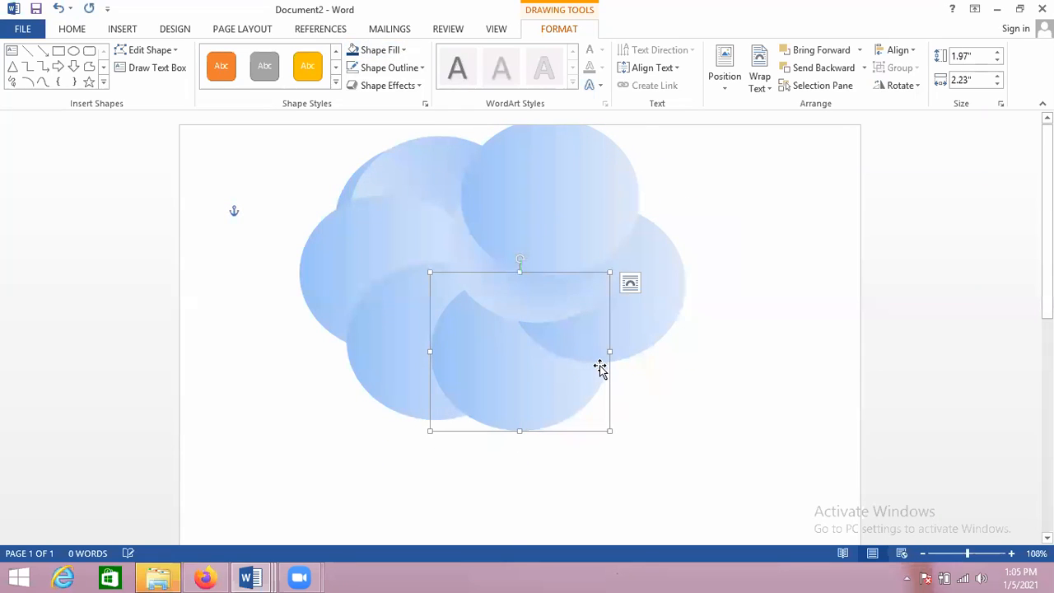
{"action": "left_click_drag", "start_coordinate": [424, 160], "coordinate": [453, 166]}
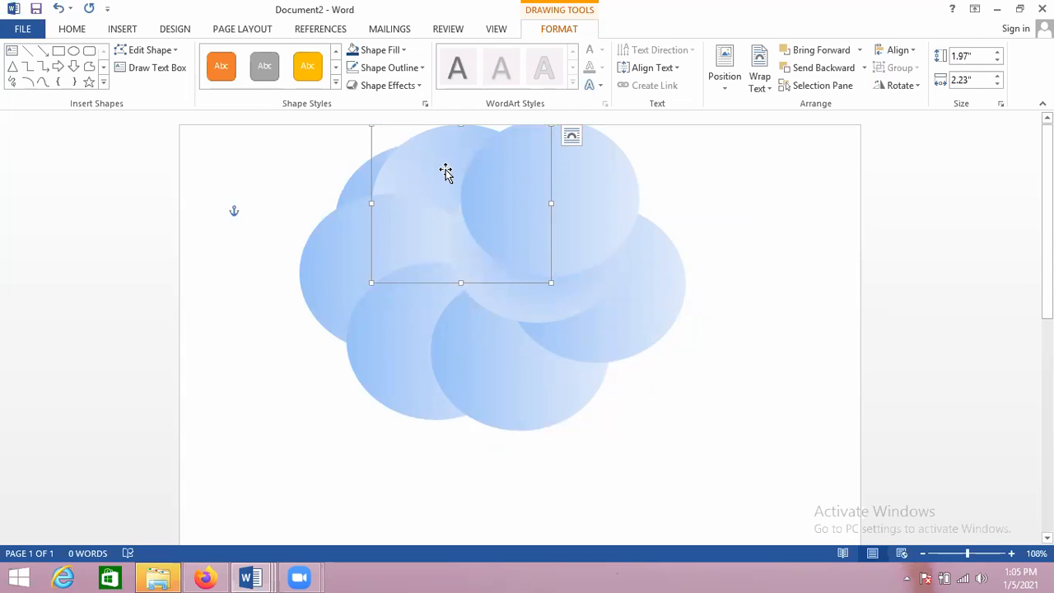
Select all the ovals of the cluster and group them into one object
{"action": "left_click", "coordinate": [369, 183], "text": "shift"}
{"action": "left_click", "coordinate": [322, 267], "text": "shift"}
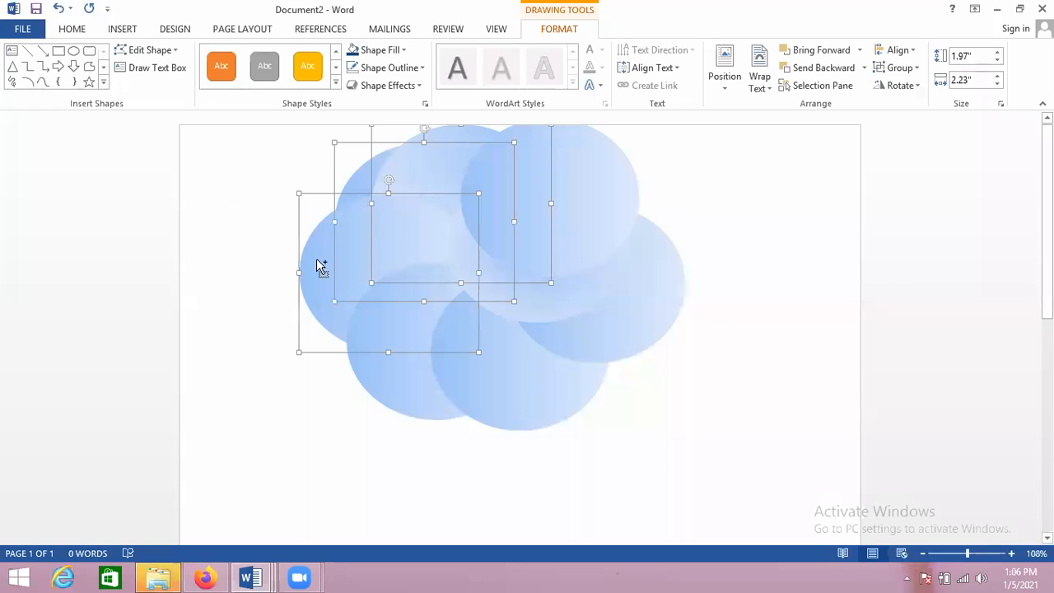
{"action": "left_click", "coordinate": [388, 367], "text": "shift"}
{"action": "left_click", "coordinate": [549, 392], "text": "shift"}
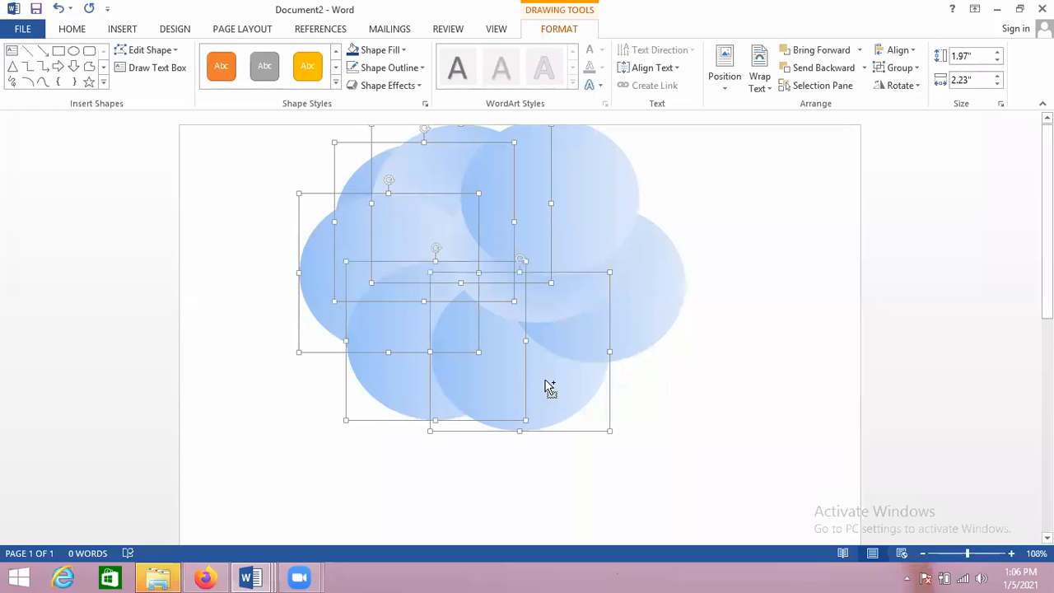
{"action": "left_click", "coordinate": [638, 331], "text": "shift"}
{"action": "left_click", "coordinate": [610, 257], "text": "shift"}
{"action": "left_click", "coordinate": [596, 153], "text": "shift"}
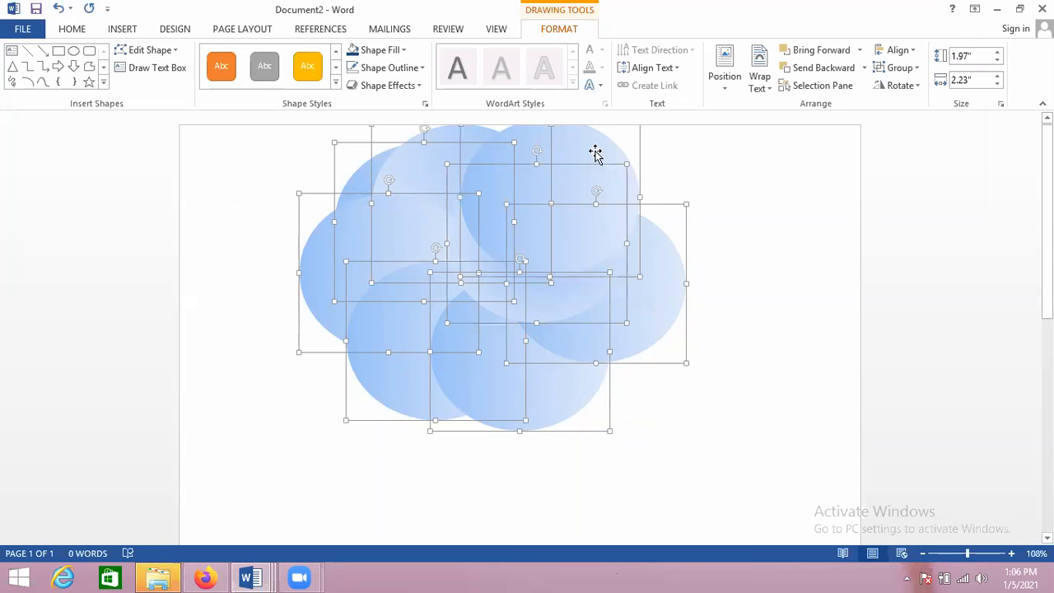
{"action": "right_click", "coordinate": [596, 154]}
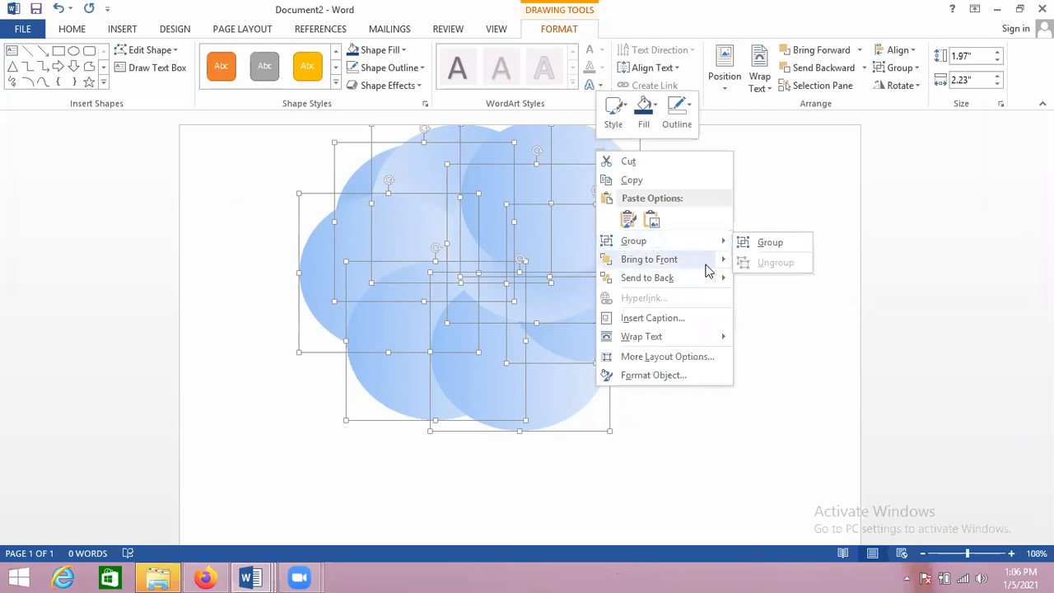
{"action": "left_click", "coordinate": [749, 242]}
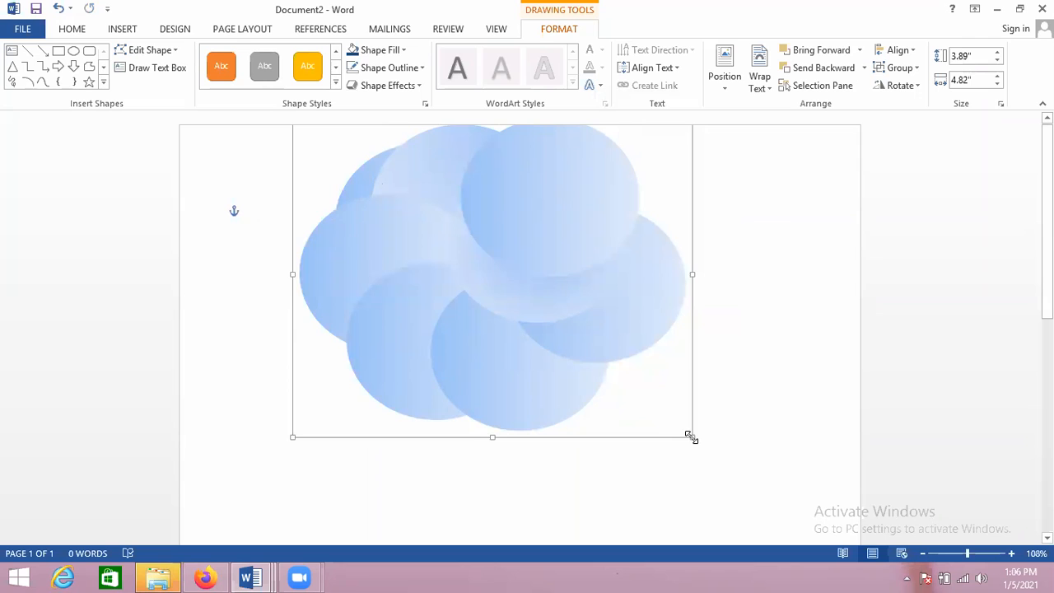
Shrink the grouped cloud to about 3.09" high by 3.75" wide and place it near the page's upper edge
{"action": "left_click_drag", "start_coordinate": [643, 404], "coordinate": [607, 373]}
{"action": "left_click_drag", "start_coordinate": [559, 312], "coordinate": [767, 389]}
{"action": "left_click", "coordinate": [431, 259]}
{"action": "key", "text": "Delete"}
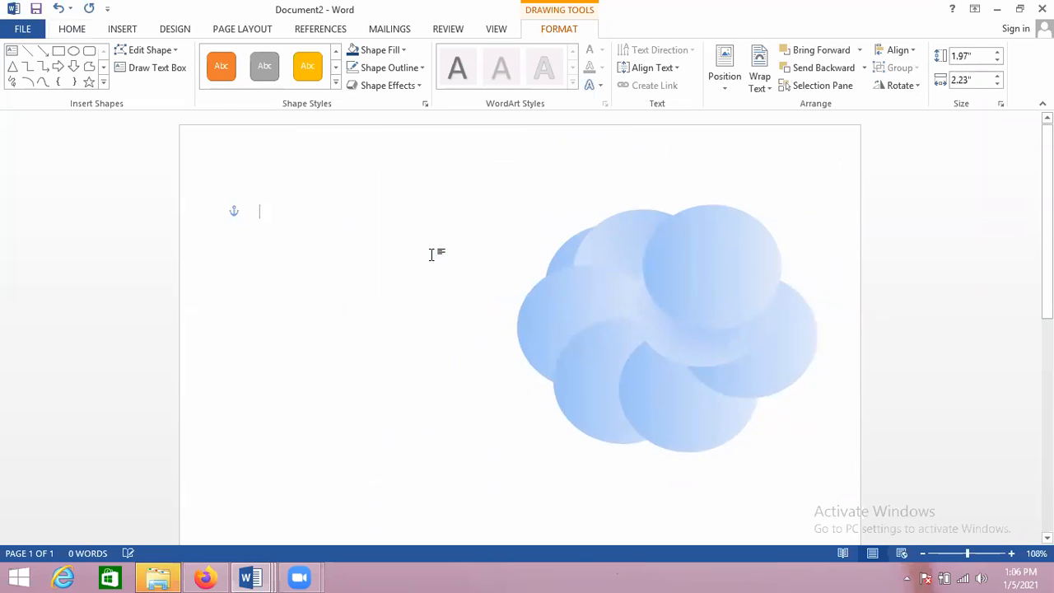
{"action": "left_click", "coordinate": [431, 254]}
{"action": "mouse_move", "coordinate": [651, 302]}
{"action": "left_mouse_down"}
{"action": "mouse_move", "coordinate": [543, 255]}
{"action": "mouse_move", "coordinate": [428, 239]}
{"action": "mouse_move", "coordinate": [426, 203]}
{"action": "left_mouse_up"}
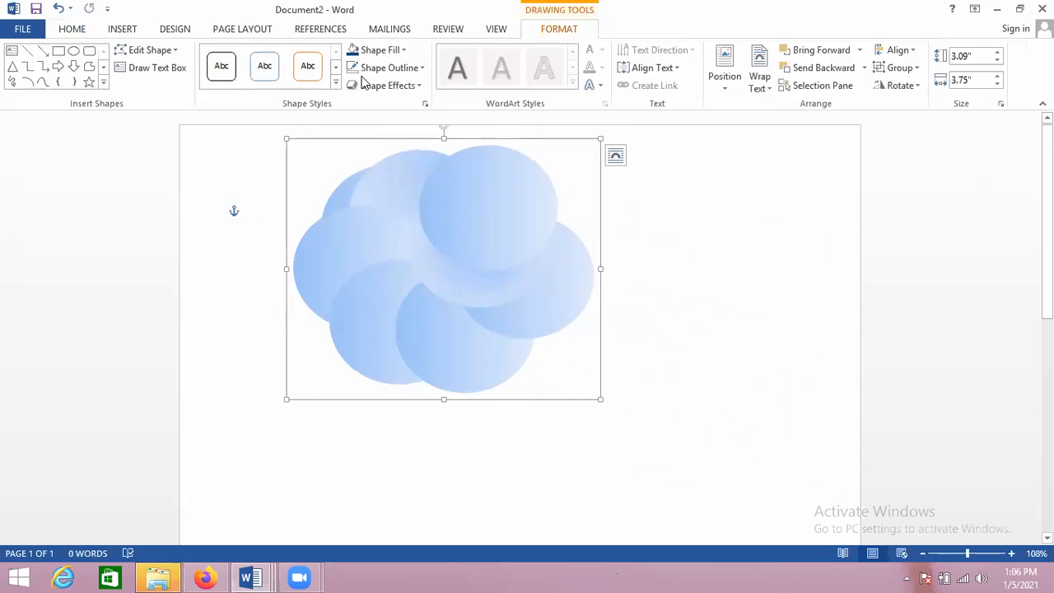
Fill the whole grouped cloud with the first gradient of the light variations
{"action": "left_click", "coordinate": [400, 51]}
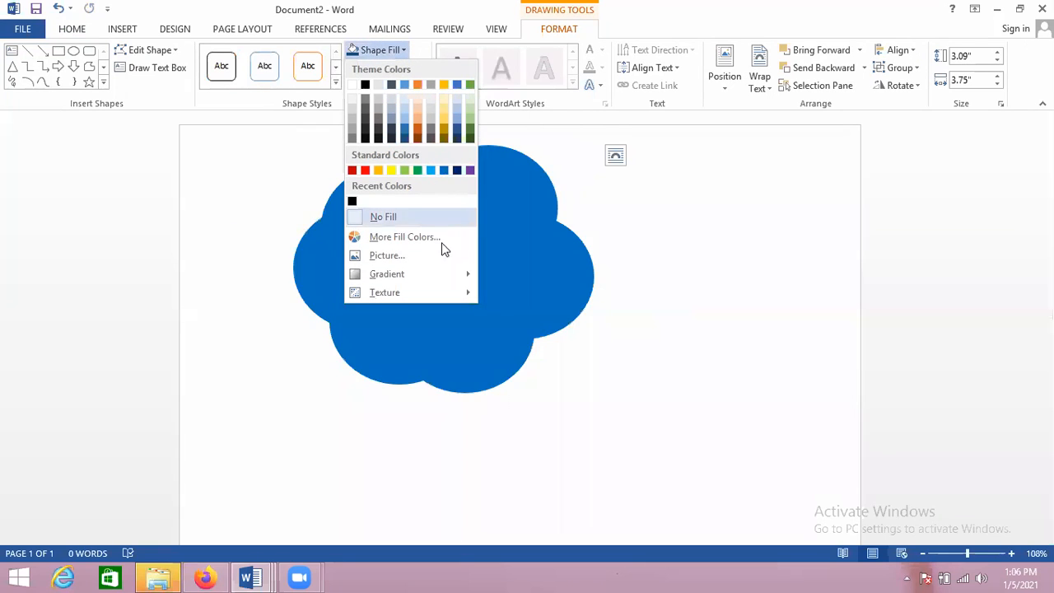
{"action": "mouse_move", "coordinate": [419, 281]}
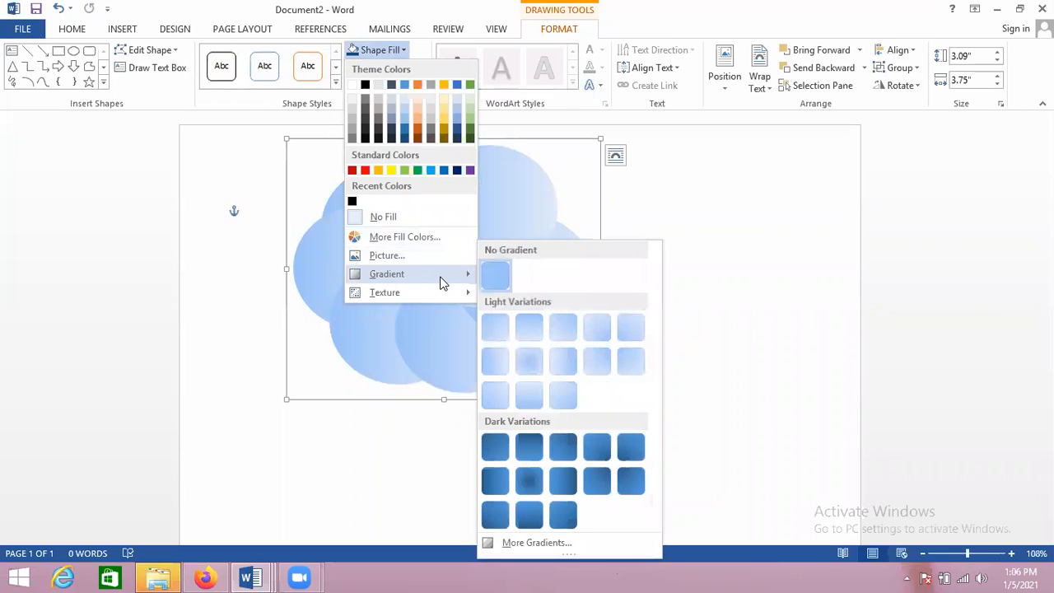
{"action": "left_click", "coordinate": [501, 325]}
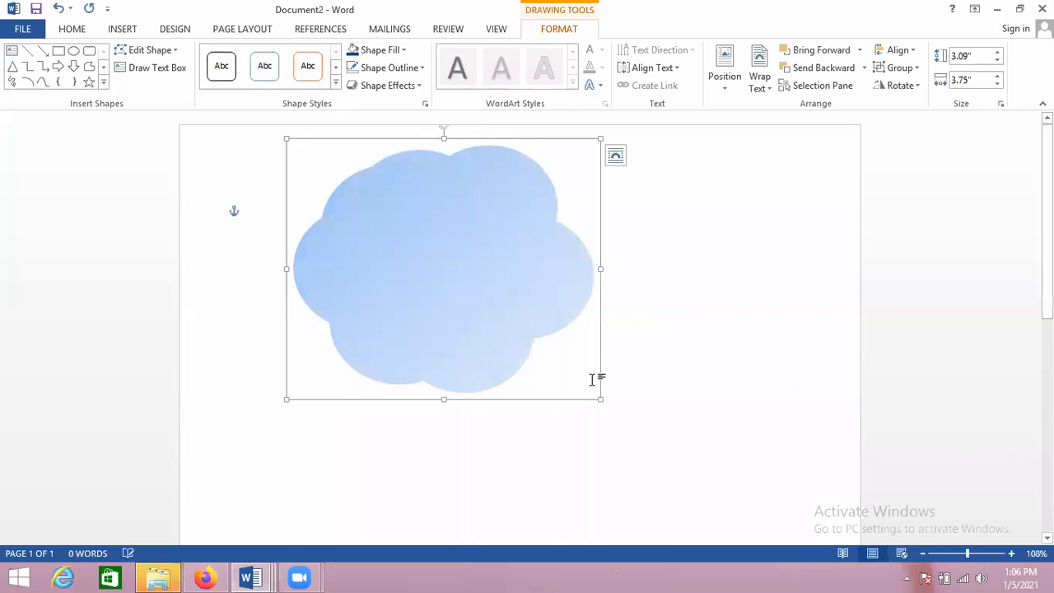
Shrink the cloud to about 1.11" high by 1.72" wide and place it in the page's upper-left corner
{"action": "left_click_drag", "start_coordinate": [599, 399], "coordinate": [437, 236]}
{"action": "left_click_drag", "start_coordinate": [379, 186], "coordinate": [343, 264]}
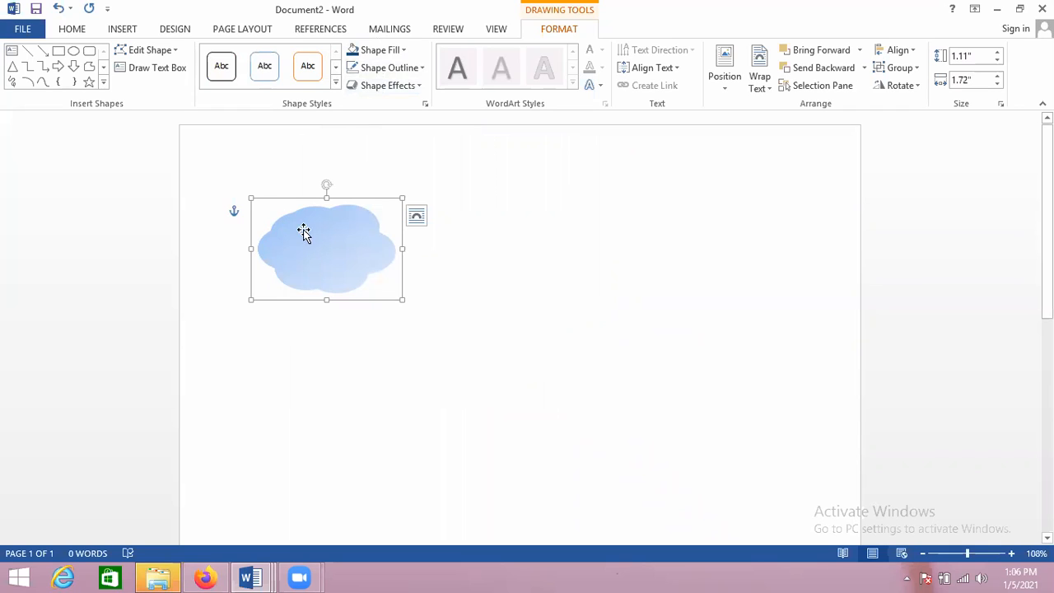
{"action": "left_click_drag", "start_coordinate": [304, 196], "coordinate": [255, 162]}
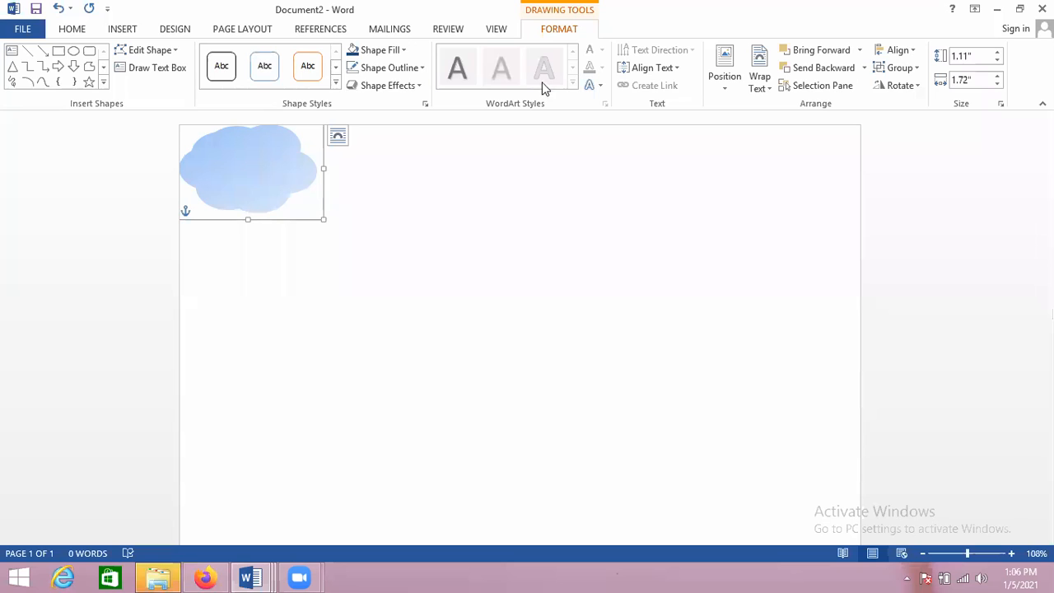
Paste several copies of the small cloud onto the page
{"action": "left_click", "coordinate": [350, 185]}
{"action": "left_click", "coordinate": [280, 175]}
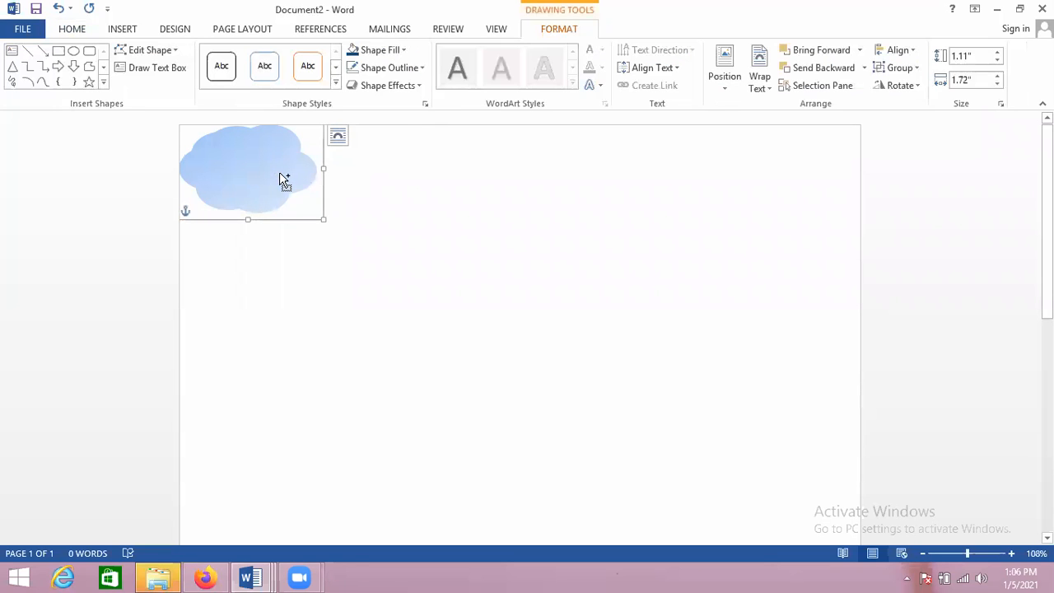
{"action": "key", "text": "ctrl+v"}
{"action": "key", "text": "ctrl+v"}
{"action": "key", "text": "ctrl+v"}
{"action": "key", "text": "ctrl+v"}
{"action": "key", "text": "ctrl+v"}
{"action": "key", "text": "ctrl+v"}
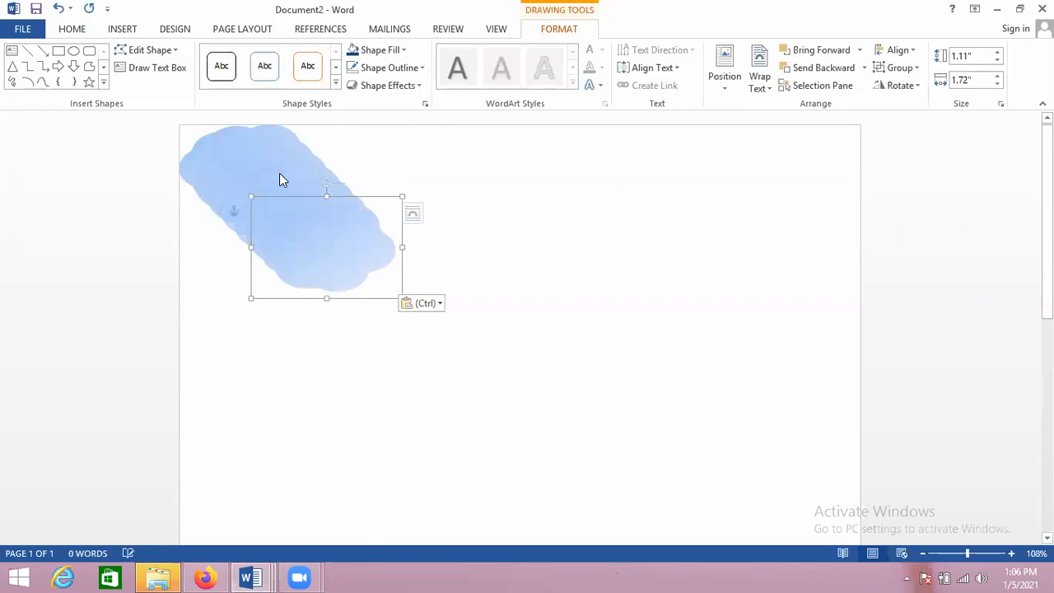
Spread the copied clouds in a row along the page's upper edge
{"action": "left_click_drag", "start_coordinate": [353, 264], "coordinate": [387, 150]}
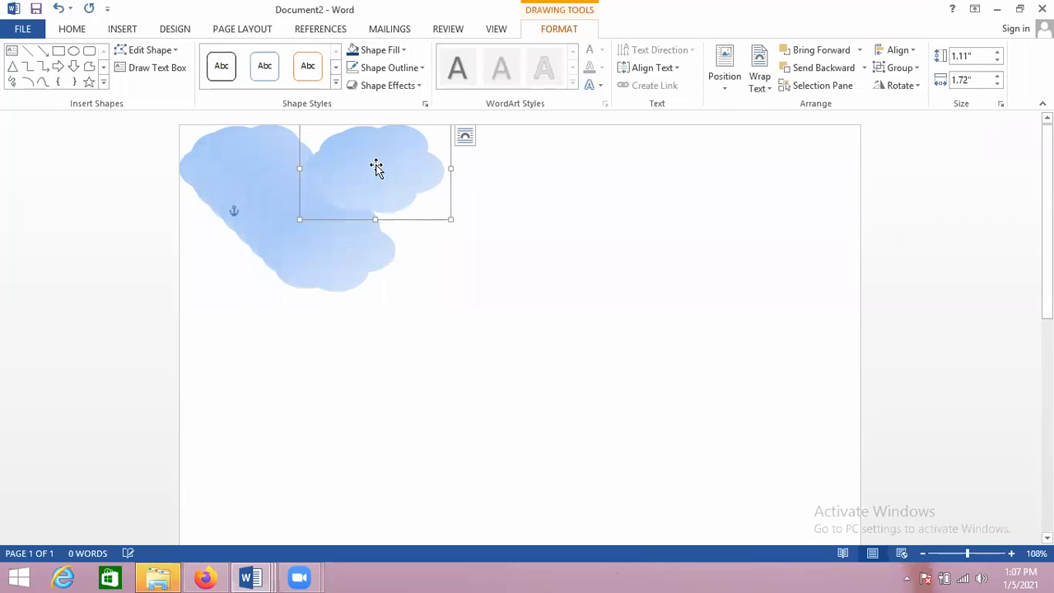
{"action": "left_click_drag", "start_coordinate": [375, 236], "coordinate": [535, 147]}
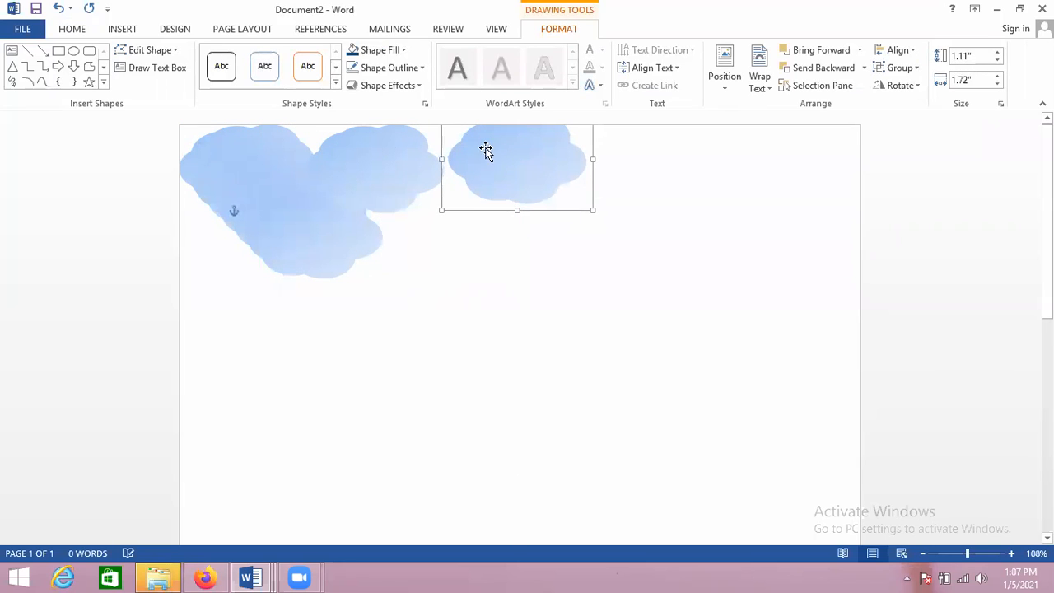
{"action": "left_click_drag", "start_coordinate": [357, 233], "coordinate": [705, 161]}
{"action": "left_click_drag", "start_coordinate": [296, 222], "coordinate": [797, 174]}
{"action": "left_click_drag", "start_coordinate": [797, 176], "coordinate": [581, 190]}
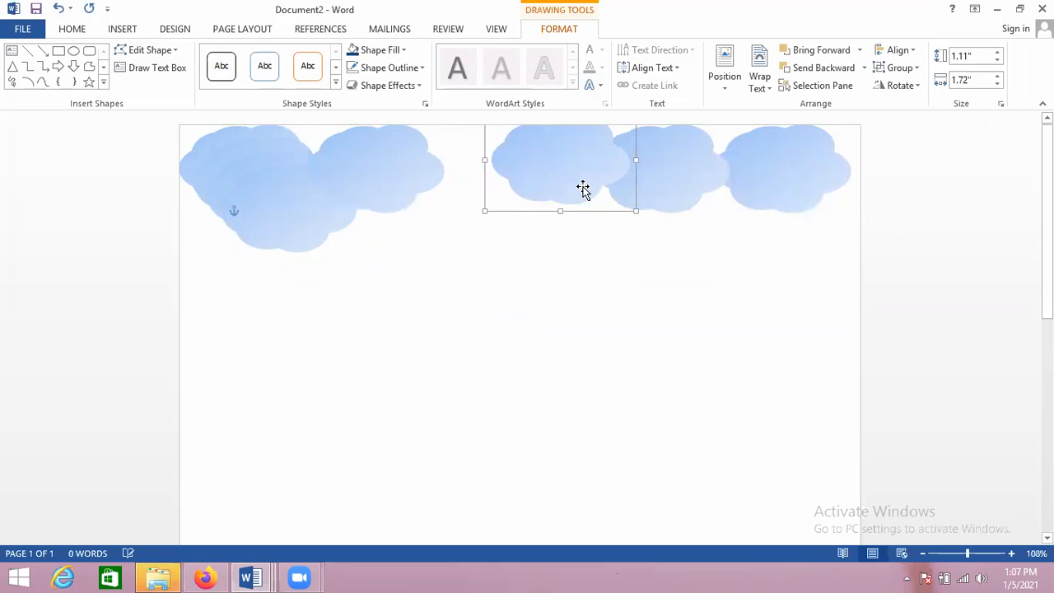
{"action": "left_click_drag", "start_coordinate": [390, 173], "coordinate": [450, 163]}
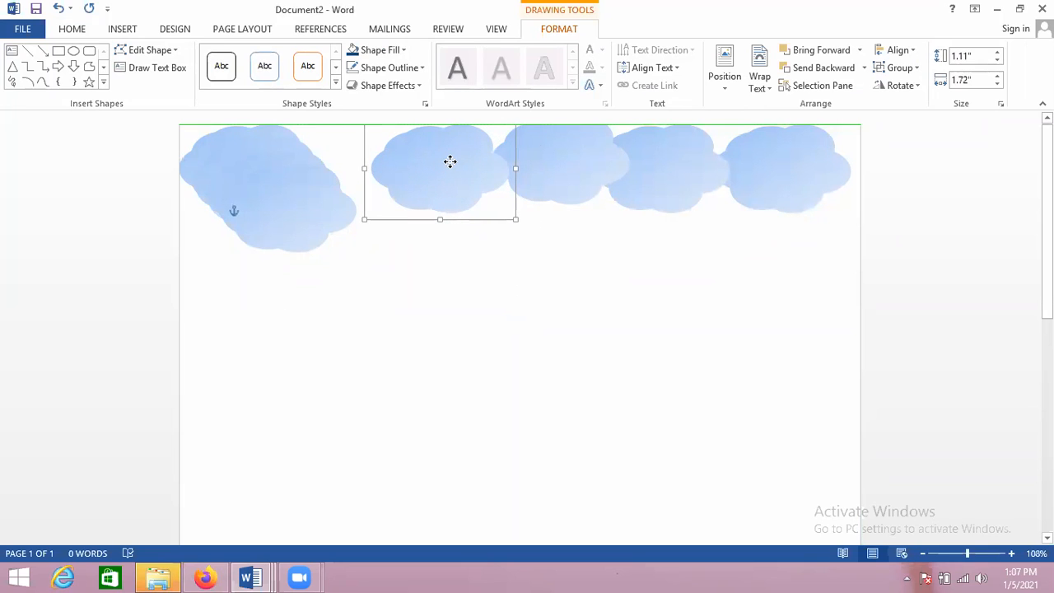
{"action": "left_click_drag", "start_coordinate": [304, 205], "coordinate": [341, 156]}
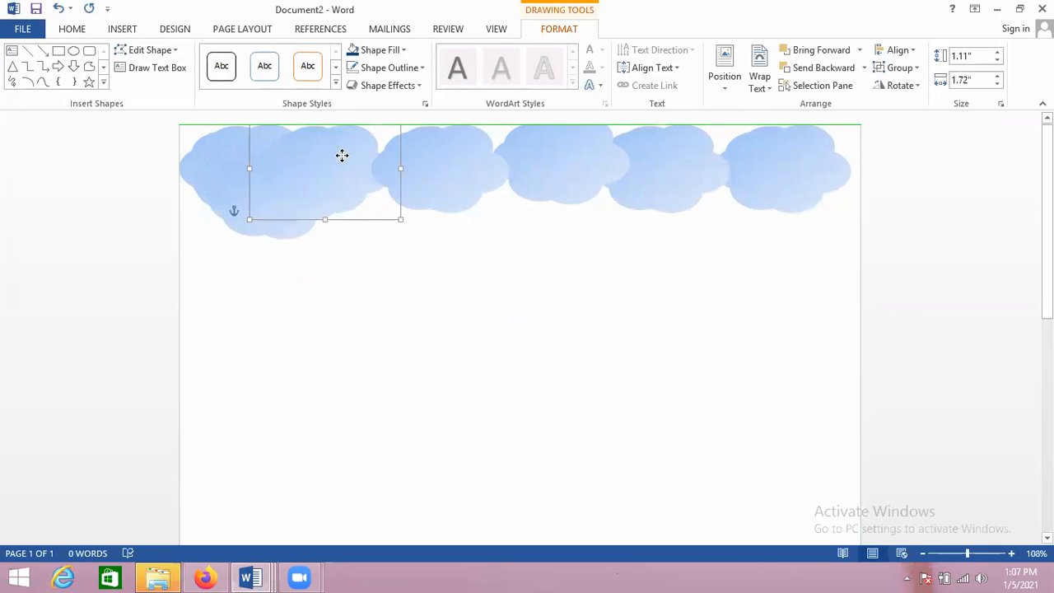
Place two of the stacked clouds side by side in a second row below the page's upper-left corner
{"action": "left_click_drag", "start_coordinate": [235, 205], "coordinate": [203, 239]}
{"action": "left_click", "coordinate": [248, 181]}
{"action": "left_click_drag", "start_coordinate": [248, 182], "coordinate": [310, 218]}
{"action": "left_click", "coordinate": [458, 313]}
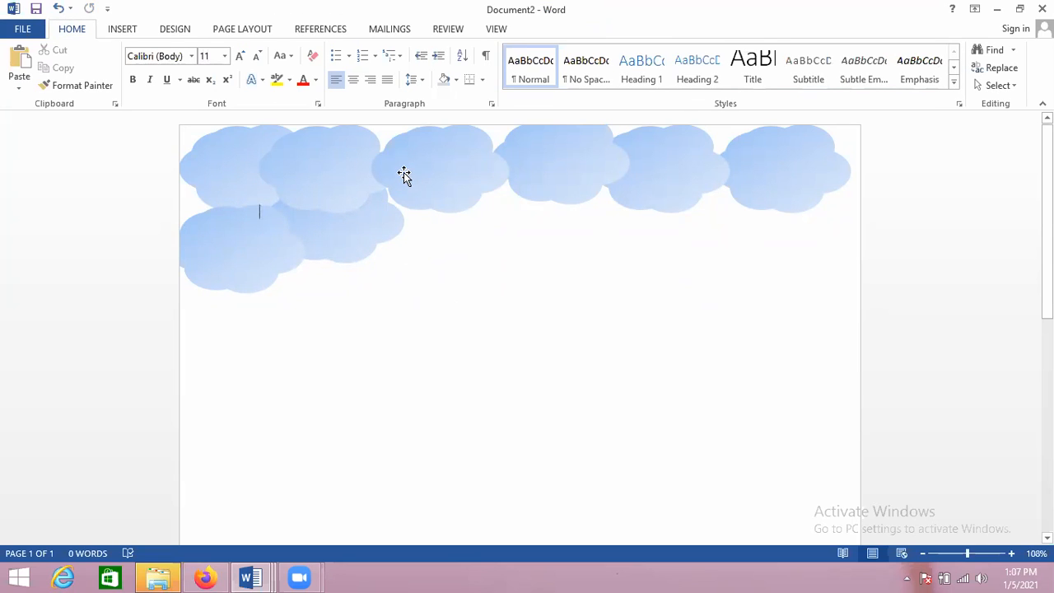
Shift the four rightmost clouds of the upper row to the left so that they overlap their neighbours
{"action": "left_click_drag", "start_coordinate": [396, 174], "coordinate": [365, 158]}
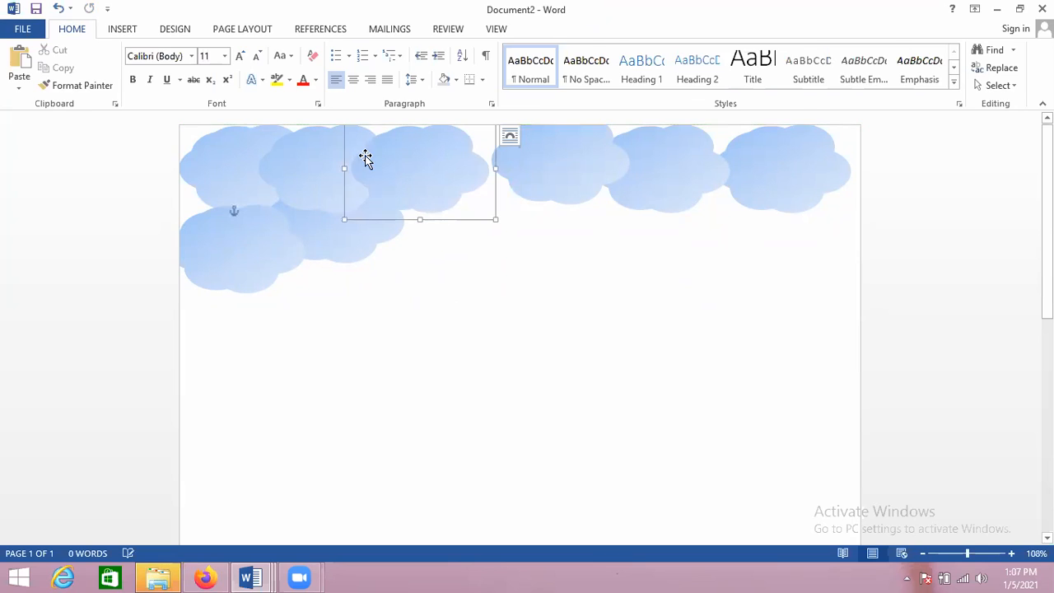
{"action": "mouse_move", "coordinate": [503, 154]}
{"action": "left_mouse_down"}
{"action": "mouse_move", "coordinate": [503, 164]}
{"action": "mouse_move", "coordinate": [467, 166]}
{"action": "left_mouse_up"}
{"action": "left_click_drag", "start_coordinate": [683, 158], "coordinate": [610, 159]}
{"action": "left_click", "coordinate": [746, 156]}
{"action": "left_click_drag", "start_coordinate": [746, 157], "coordinate": [659, 155]}
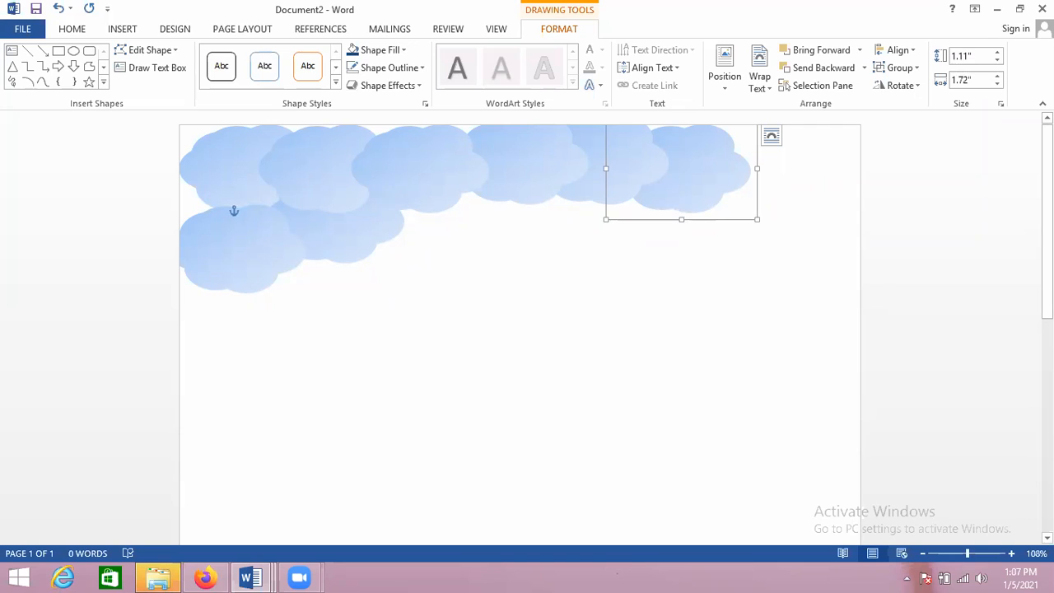
Draw a snip same side corner rectangle about 1.54" high by 1.96" wide below the clouds and give it a light gray outline
{"action": "scroll", "coordinate": [519, 330], "scroll_direction": "down", "scroll_amount": 3}
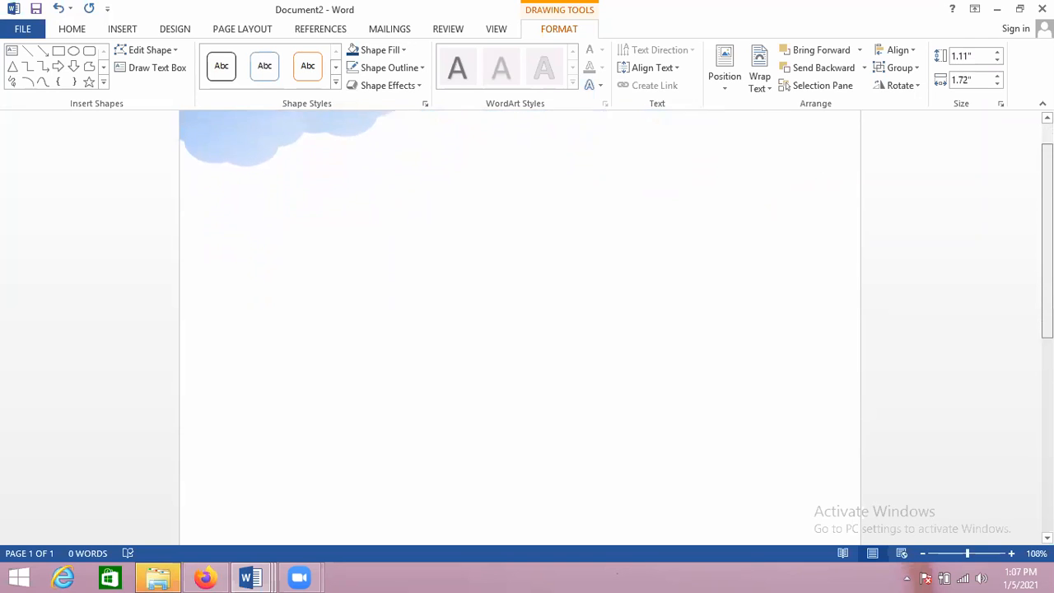
{"action": "scroll", "coordinate": [519, 330], "scroll_direction": "up", "scroll_amount": 3}
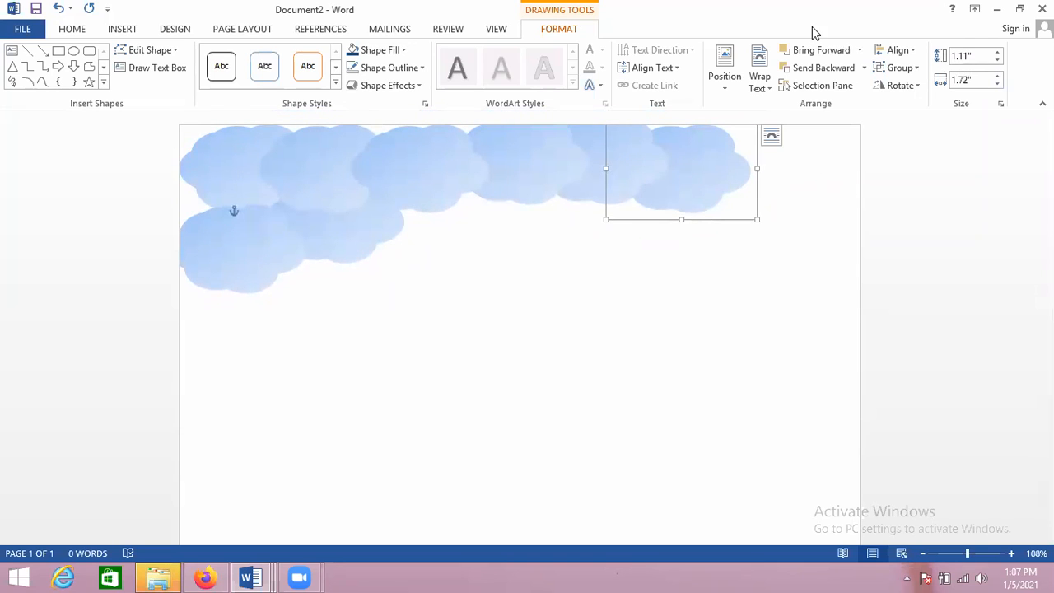
{"action": "left_click", "coordinate": [123, 29]}
{"action": "left_click", "coordinate": [216, 87]}
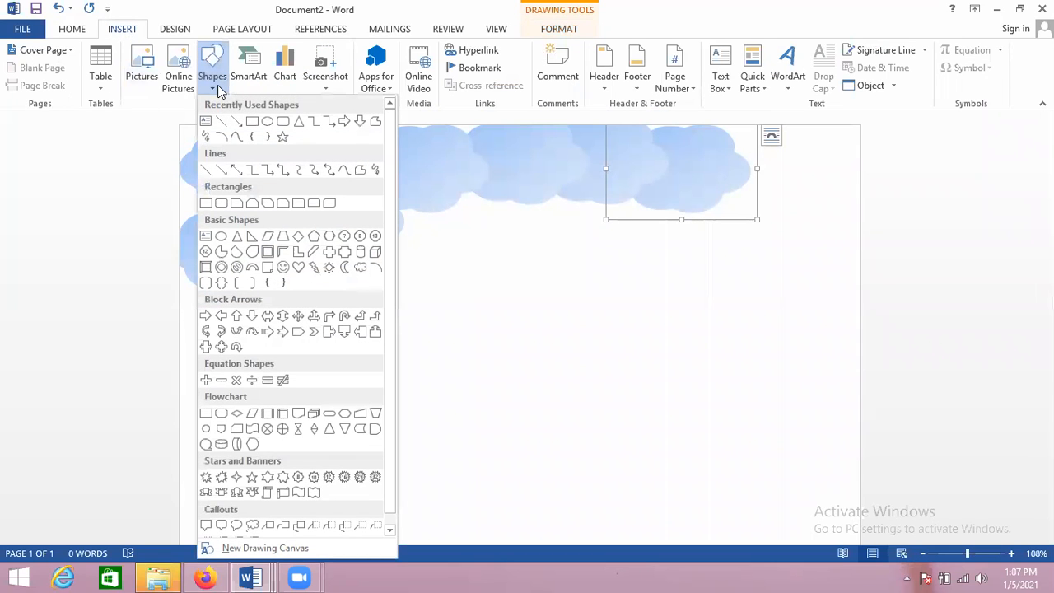
{"action": "left_click", "coordinate": [252, 207]}
{"action": "left_click_drag", "start_coordinate": [359, 324], "coordinate": [520, 447]}
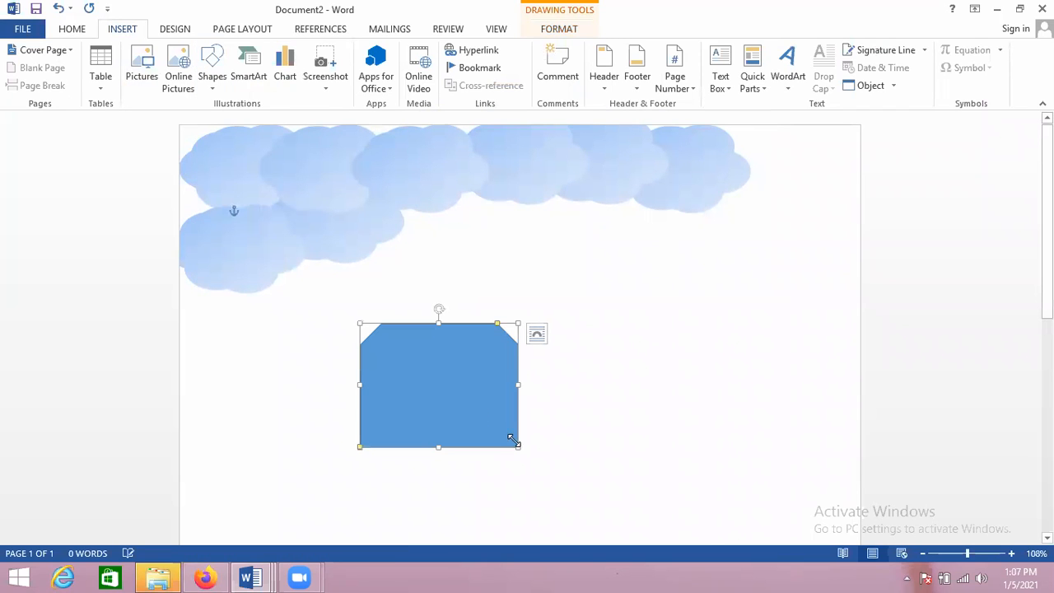
{"action": "left_click", "coordinate": [381, 72]}
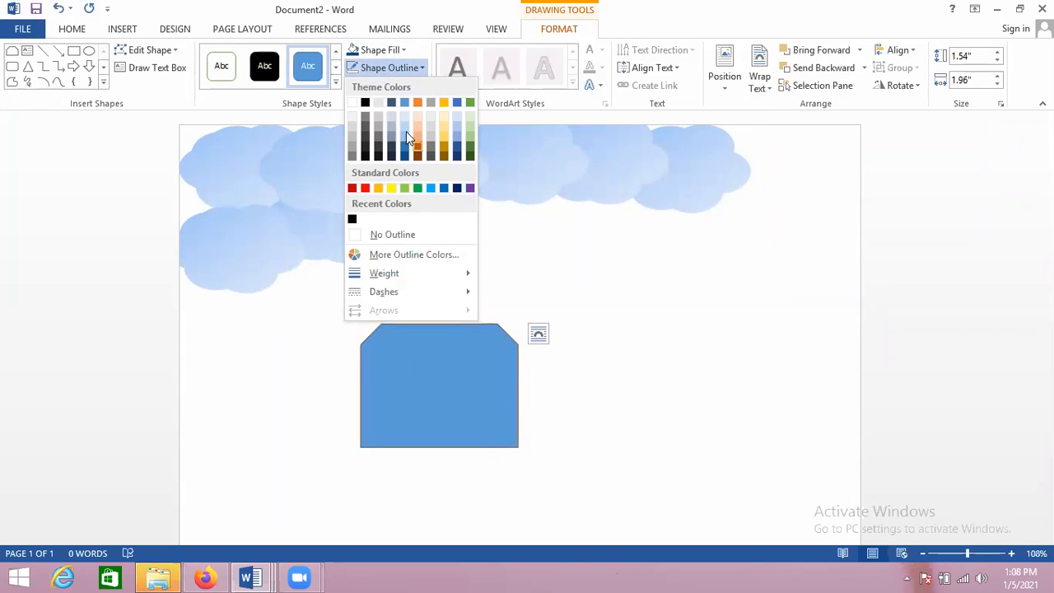
{"action": "left_click", "coordinate": [430, 129]}
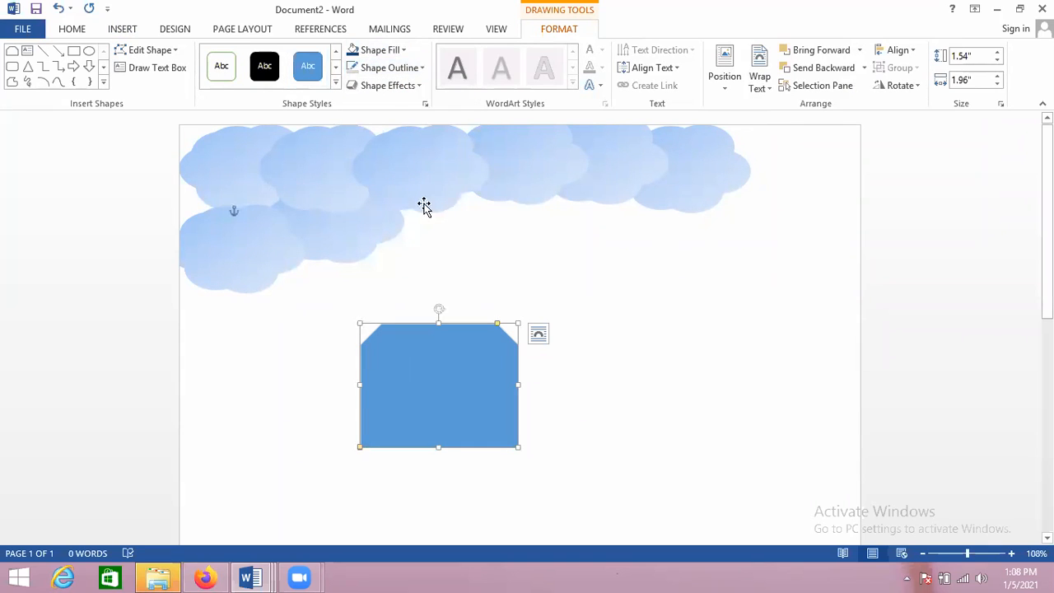
Fill the snipped-corner rectangle with standard yellow and enlarge it to about 4.17" high by 4.33" wide
{"action": "left_click", "coordinate": [391, 51]}
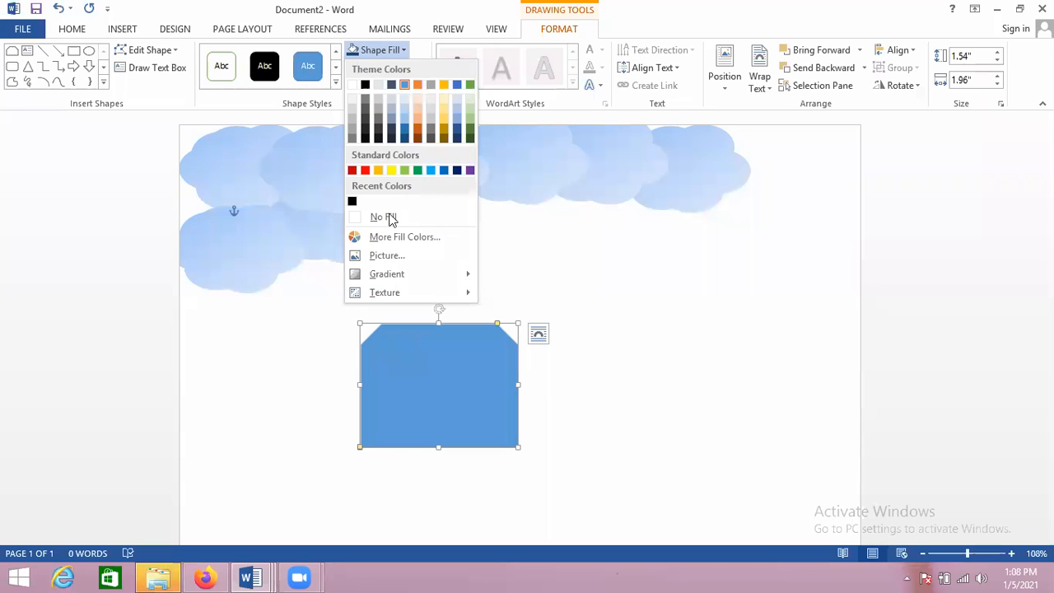
{"action": "left_click", "coordinate": [392, 170]}
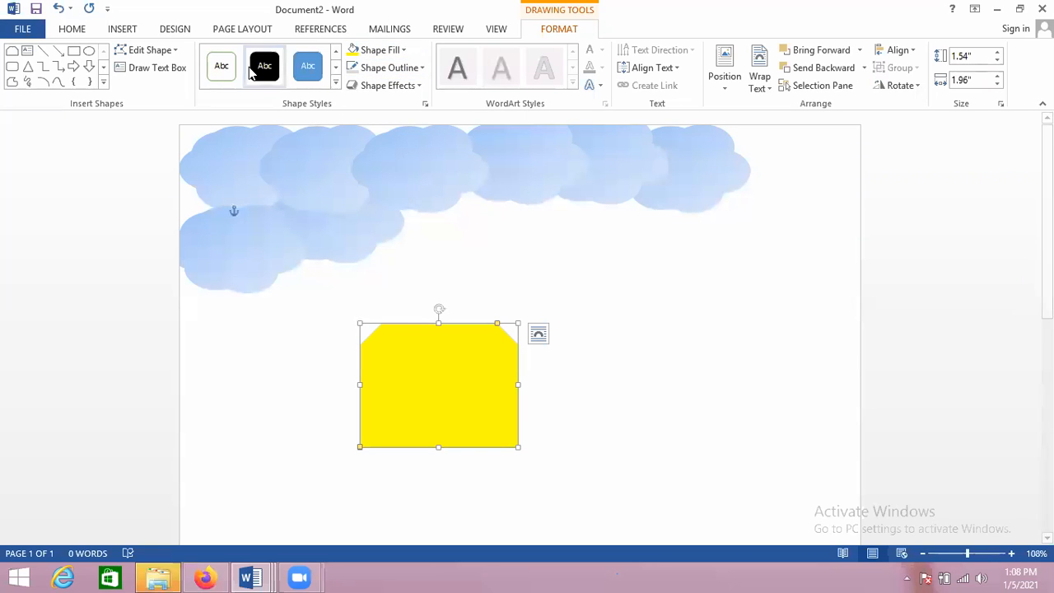
{"action": "left_click", "coordinate": [123, 30]}
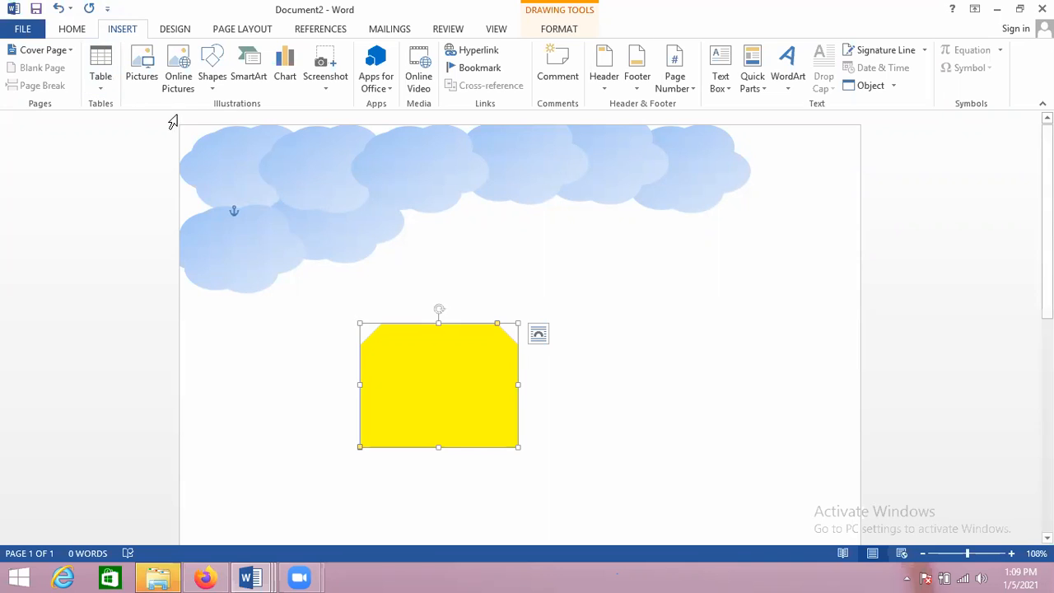
{"action": "left_click", "coordinate": [213, 82]}
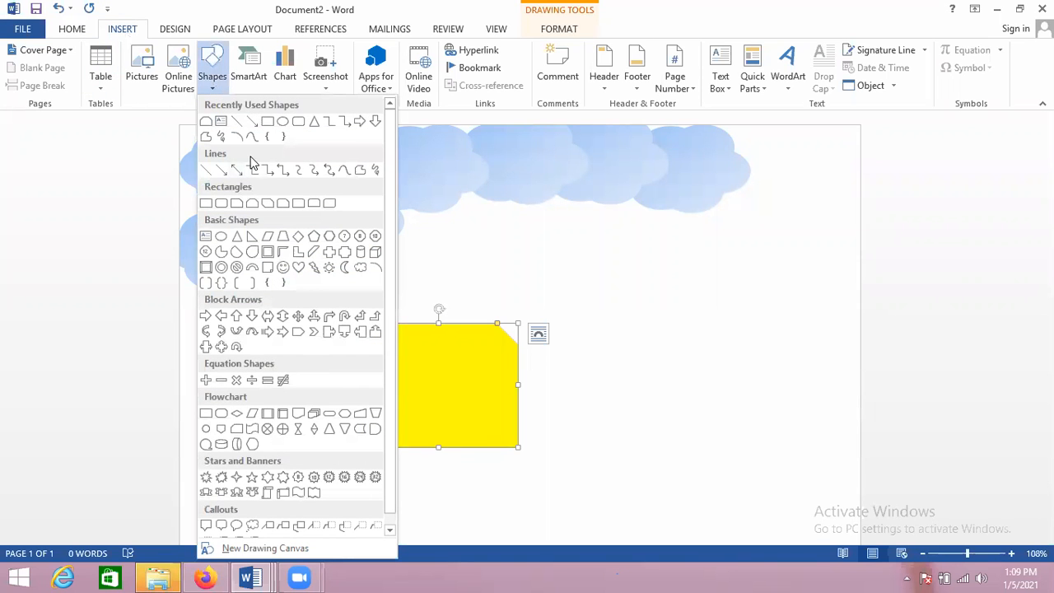
{"action": "left_click", "coordinate": [519, 447]}
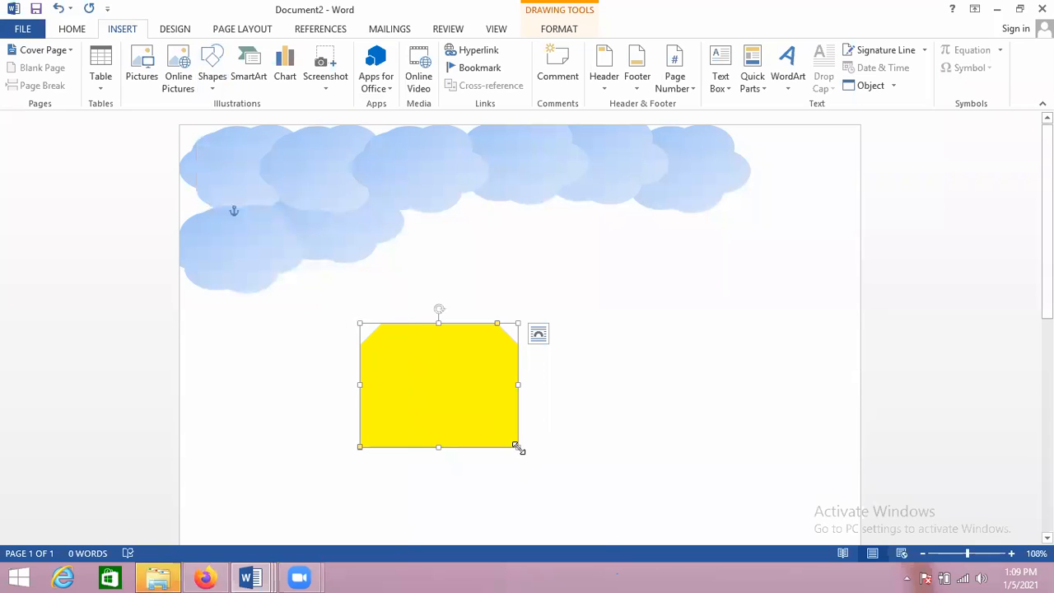
{"action": "left_click_drag", "start_coordinate": [520, 446], "coordinate": [707, 486]}
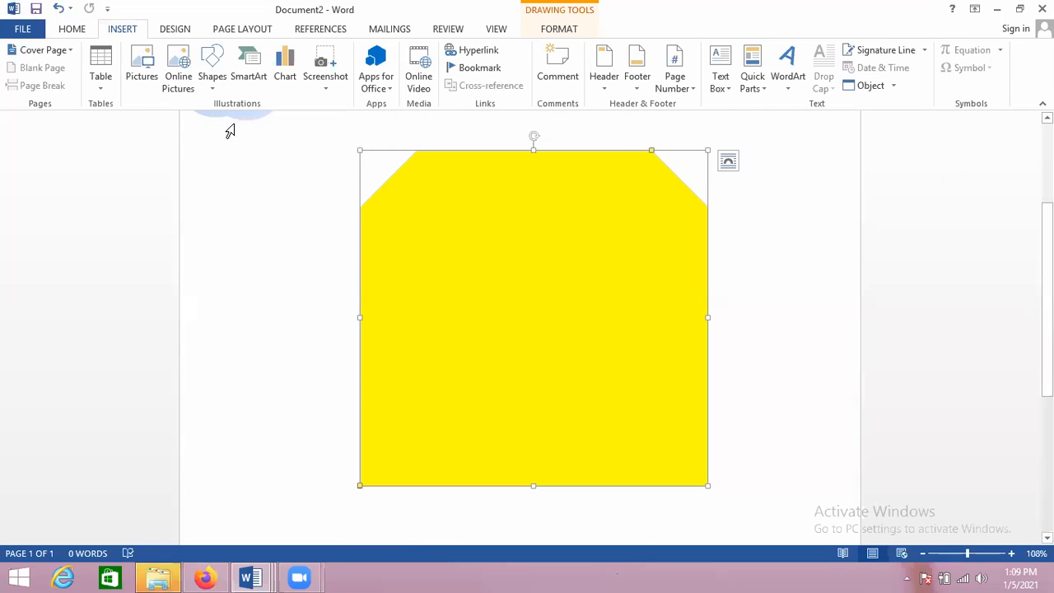
Draw an arc beside the yellow shape's left edge and enlarge its frame to about 1.78" high by 2.42" wide
{"action": "left_click", "coordinate": [211, 62]}
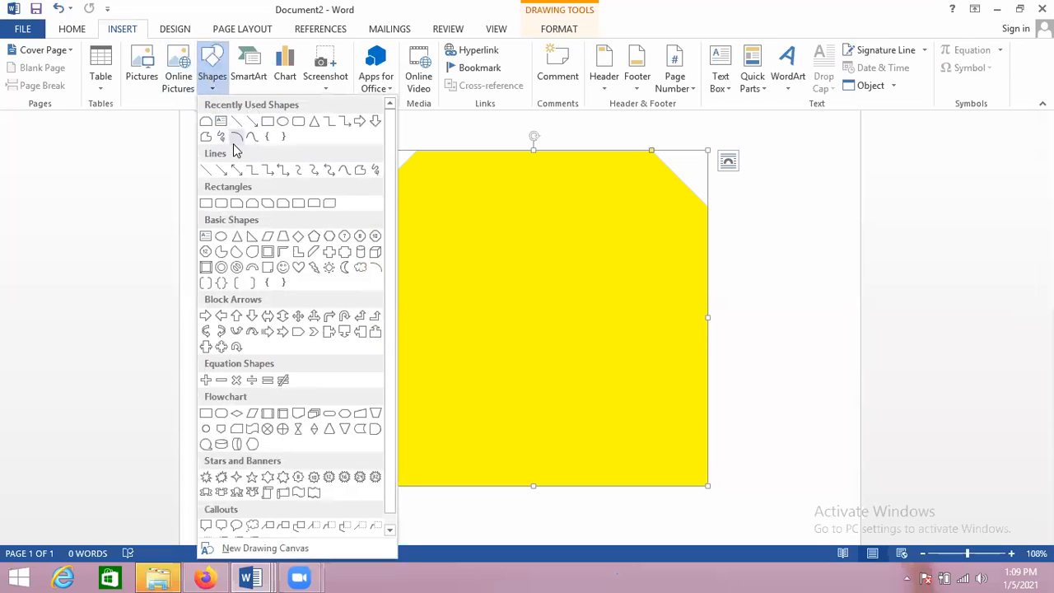
{"action": "left_click", "coordinate": [237, 138]}
{"action": "mouse_move", "coordinate": [228, 238]}
{"action": "left_mouse_down"}
{"action": "mouse_move", "coordinate": [324, 313]}
{"action": "mouse_move", "coordinate": [338, 355]}
{"action": "left_mouse_up"}
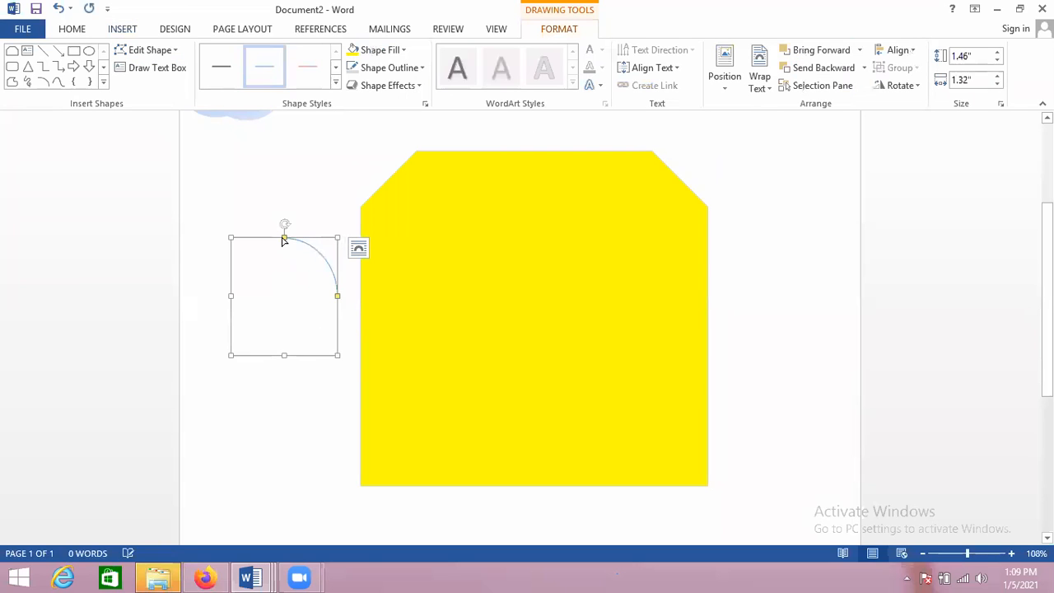
{"action": "left_click_drag", "start_coordinate": [226, 236], "coordinate": [141, 212]}
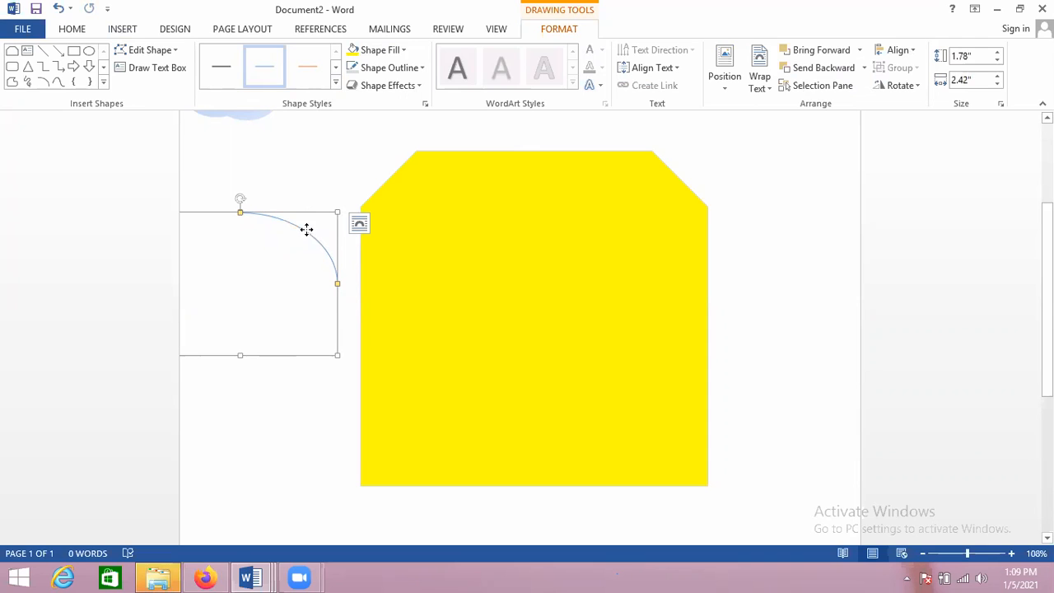
Add eight copies of the arc, stepping diagonally down from the original onto the yellow shape
{"action": "left_click", "coordinate": [313, 165]}
{"action": "scroll", "coordinate": [305, 214], "scroll_direction": "up", "scroll_amount": 2}
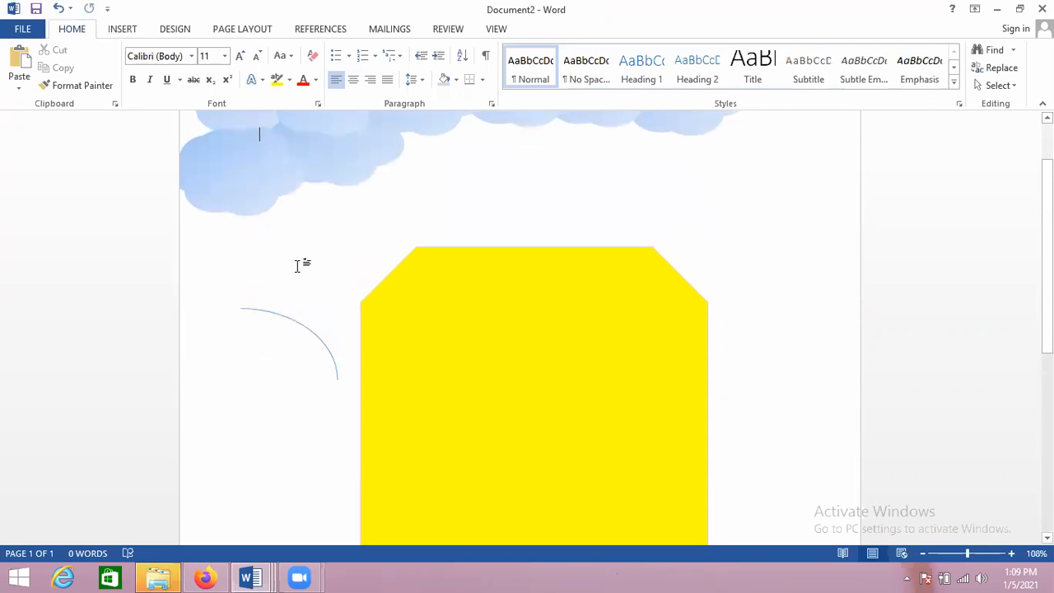
{"action": "left_click", "coordinate": [291, 318]}
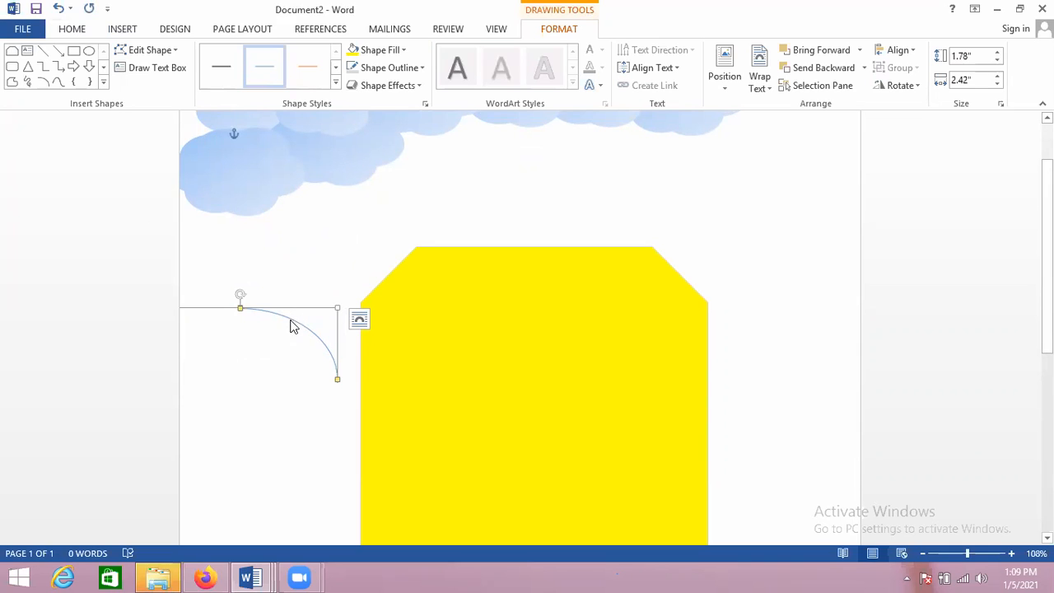
{"action": "key", "text": "ctrl+v"}
{"action": "key", "text": "ctrl+v"}
{"action": "key", "text": "ctrl+v"}
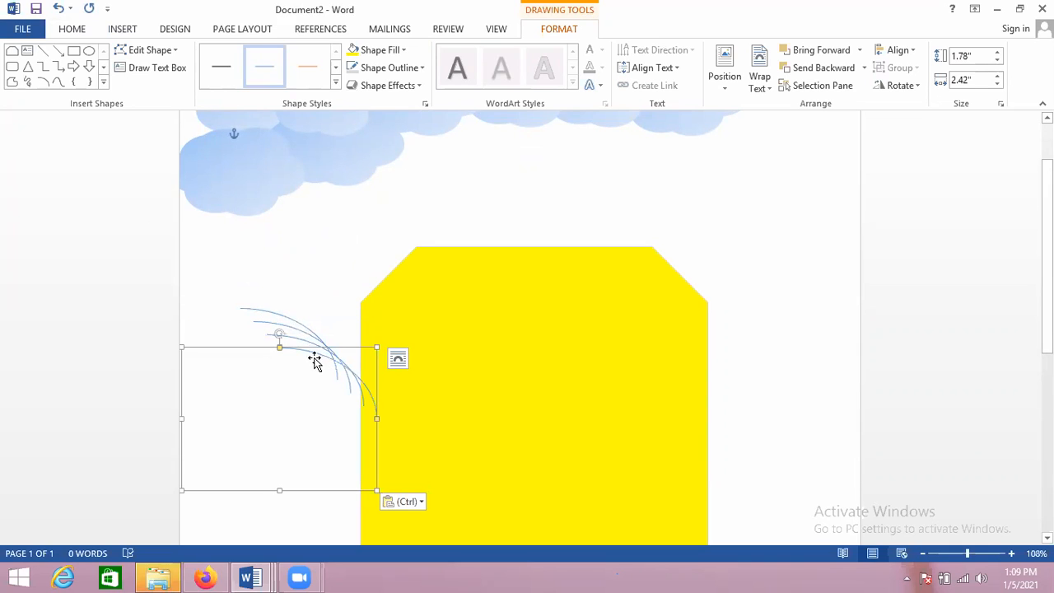
{"action": "key", "text": "ctrl+v"}
{"action": "key", "text": "ctrl+v"}
{"action": "key", "text": "ctrl+v"}
{"action": "key", "text": "ctrl+v"}
{"action": "key", "text": "ctrl+v"}
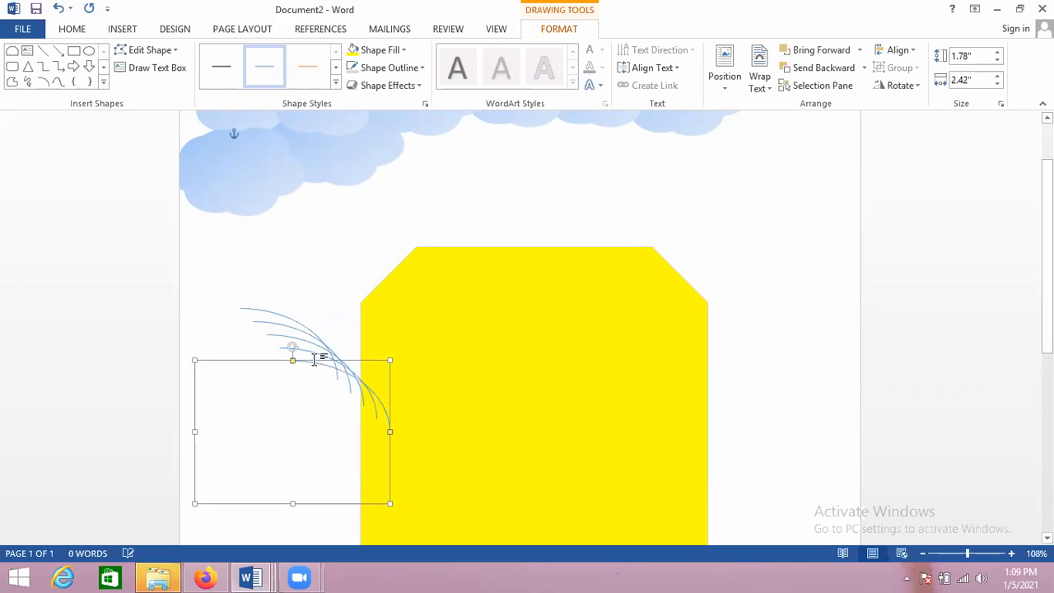
{"action": "left_click", "coordinate": [283, 320]}
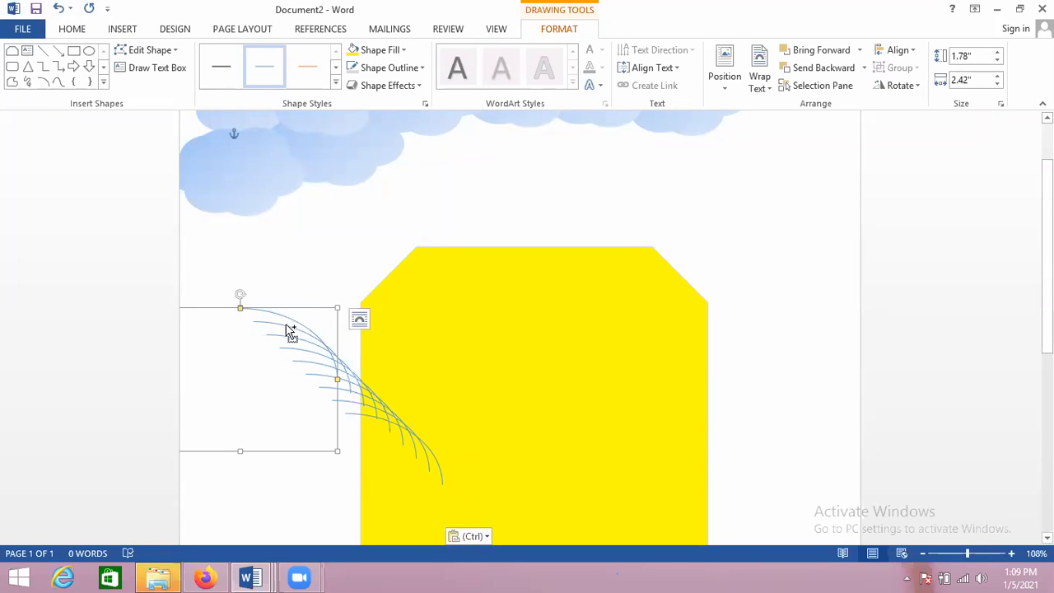
{"action": "left_click", "coordinate": [288, 337], "text": "shift"}
{"action": "left_click", "coordinate": [289, 345], "text": "shift"}
{"action": "left_click", "coordinate": [300, 350], "text": "shift"}
{"action": "left_click", "coordinate": [315, 365], "text": "shift"}
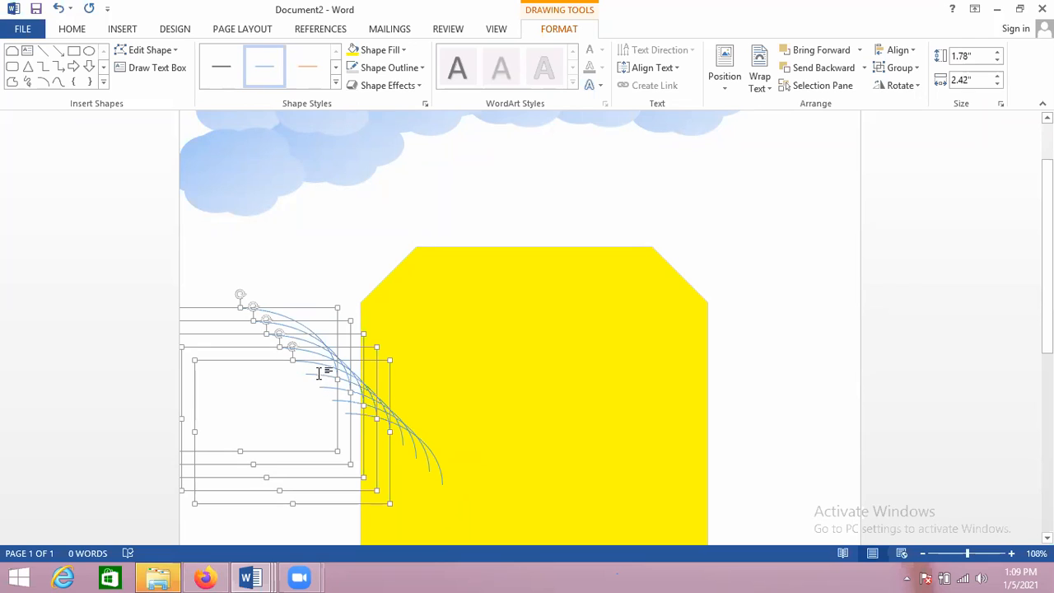
{"action": "left_click", "coordinate": [322, 372], "text": "shift"}
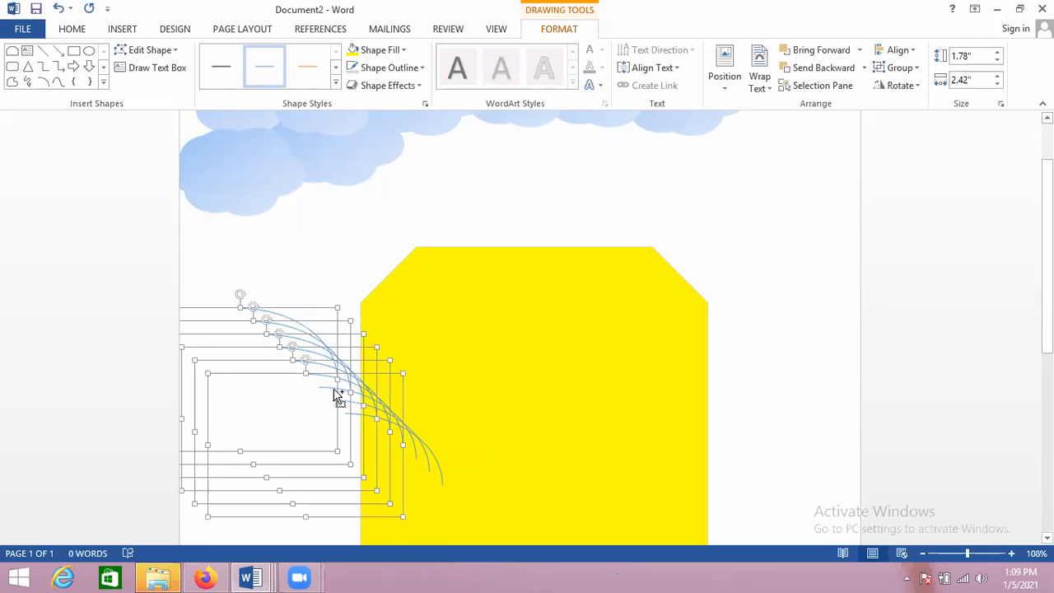
{"action": "left_click", "coordinate": [333, 395], "text": "shift"}
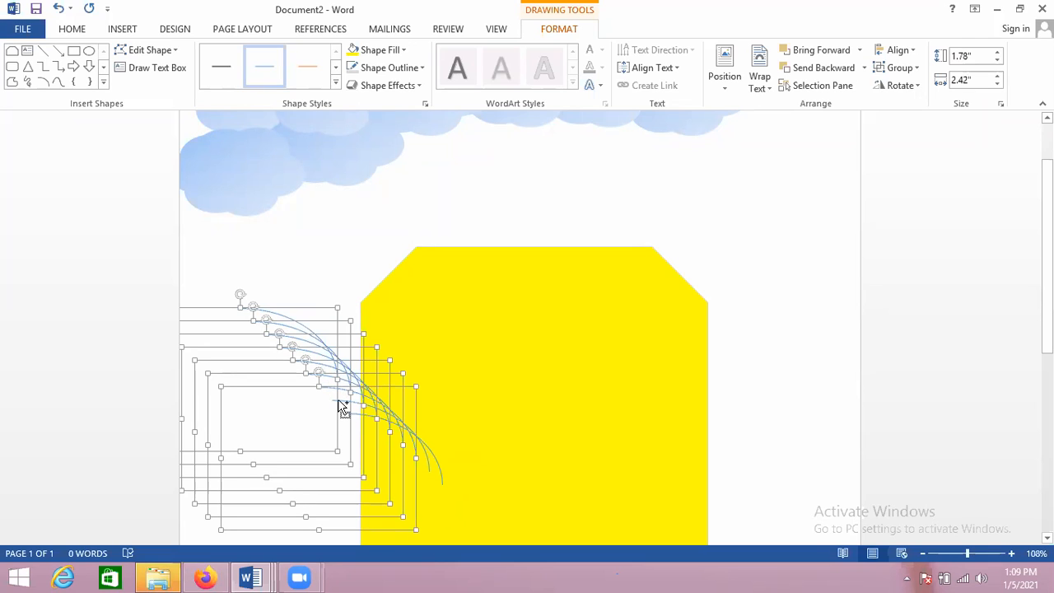
{"action": "left_click", "coordinate": [341, 401], "text": "shift"}
{"action": "left_click", "coordinate": [359, 417], "text": "shift"}
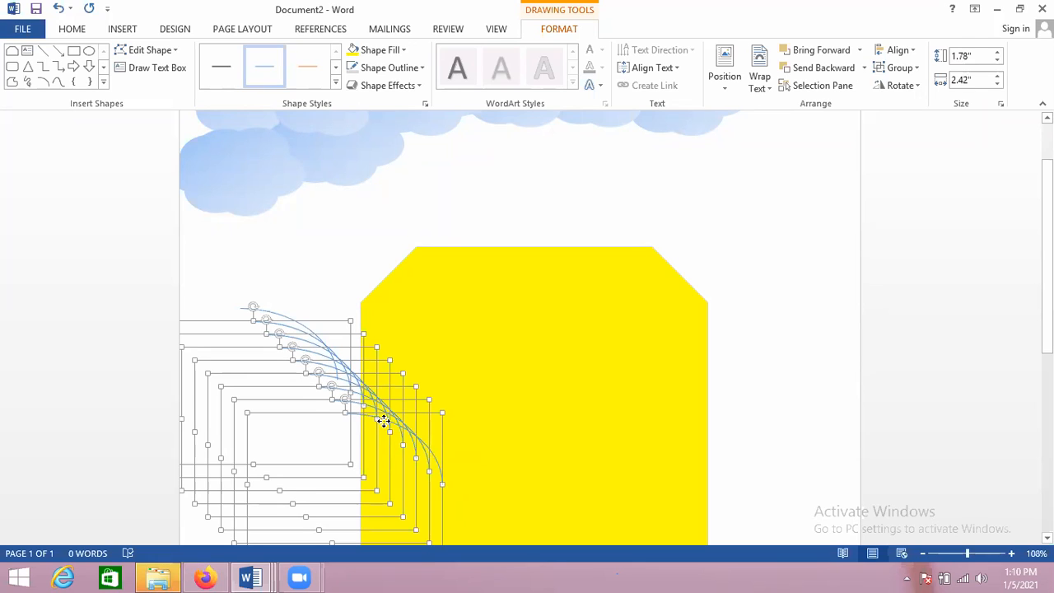
{"action": "left_click", "coordinate": [396, 457]}
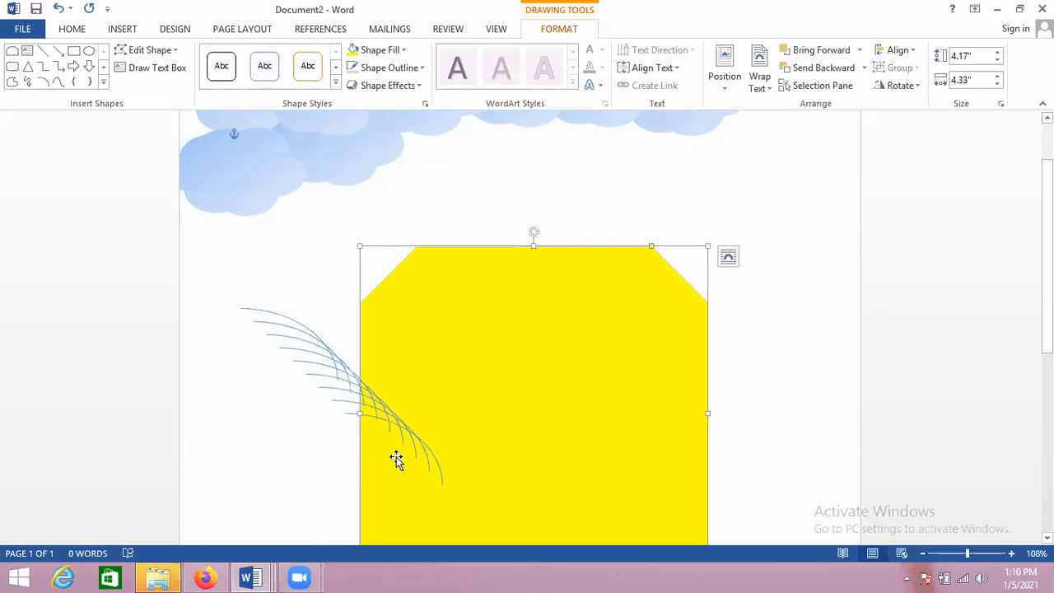
{"action": "left_click", "coordinate": [283, 321]}
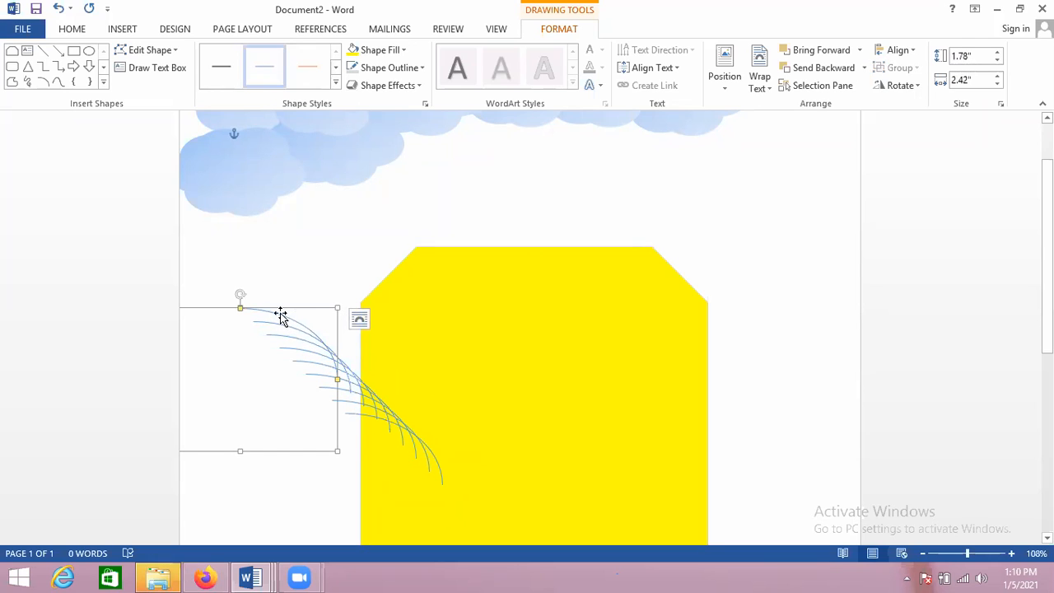
{"action": "left_click", "coordinate": [279, 327], "text": "shift"}
{"action": "left_click", "coordinate": [284, 341], "text": "shift"}
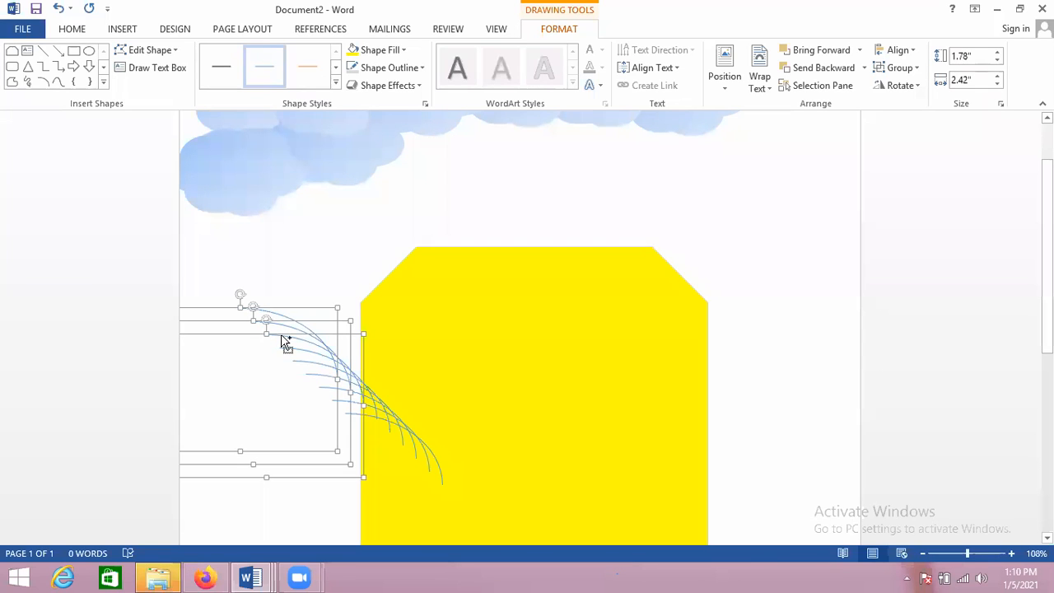
{"action": "left_click", "coordinate": [298, 347], "text": "shift"}
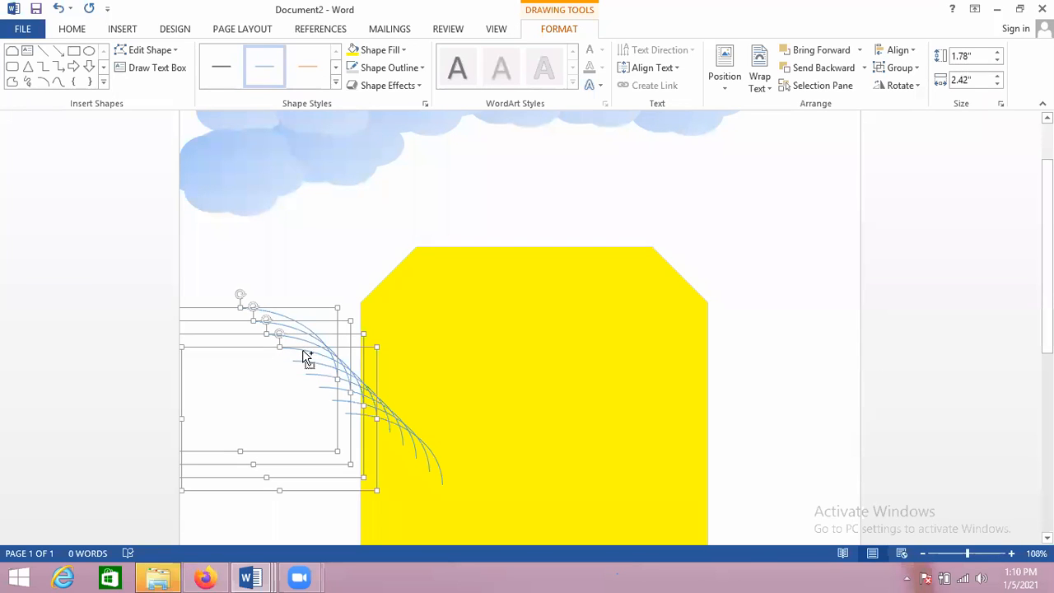
{"action": "left_click", "coordinate": [319, 372], "text": "shift"}
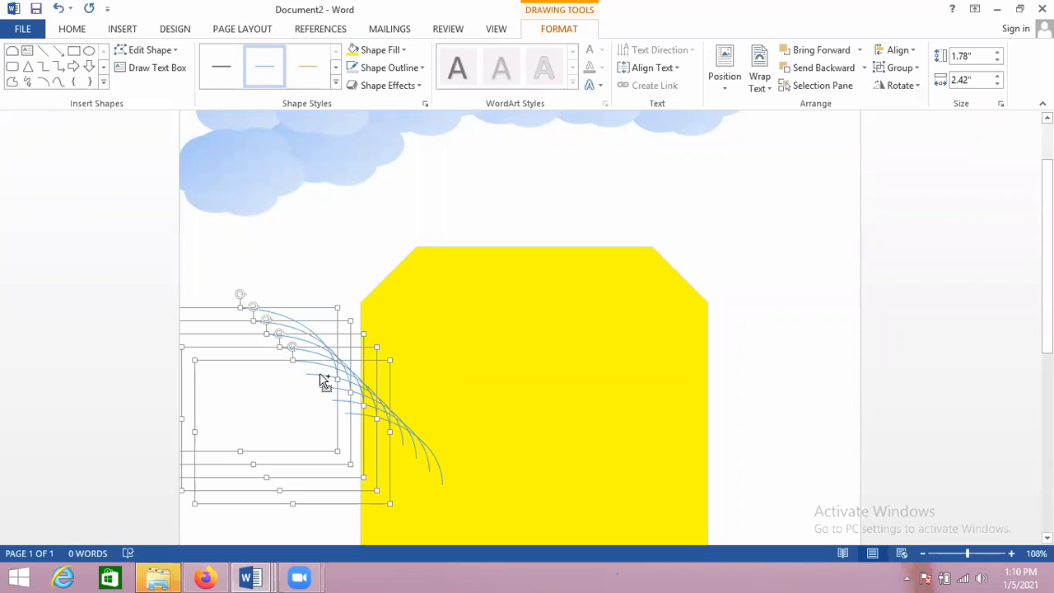
{"action": "left_click", "coordinate": [323, 381], "text": "shift"}
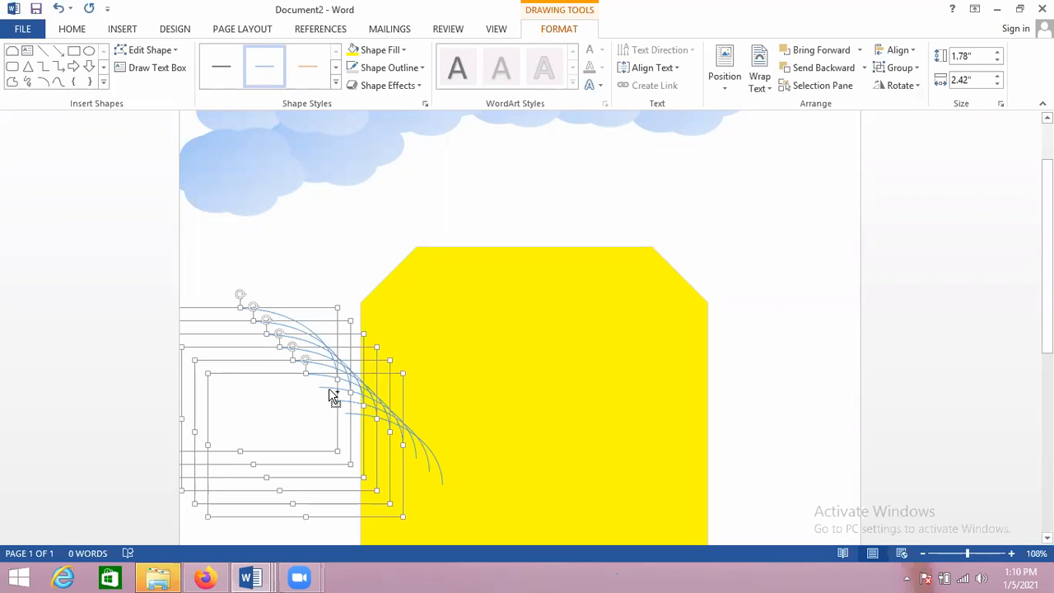
{"action": "left_click", "coordinate": [332, 394], "text": "shift"}
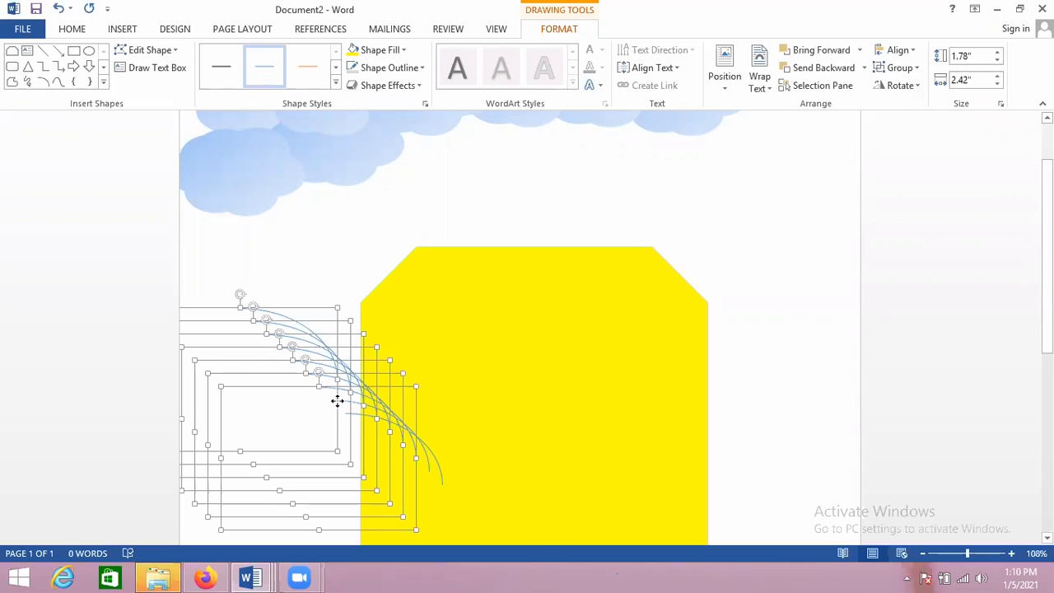
{"action": "left_click", "coordinate": [361, 421], "text": "shift"}
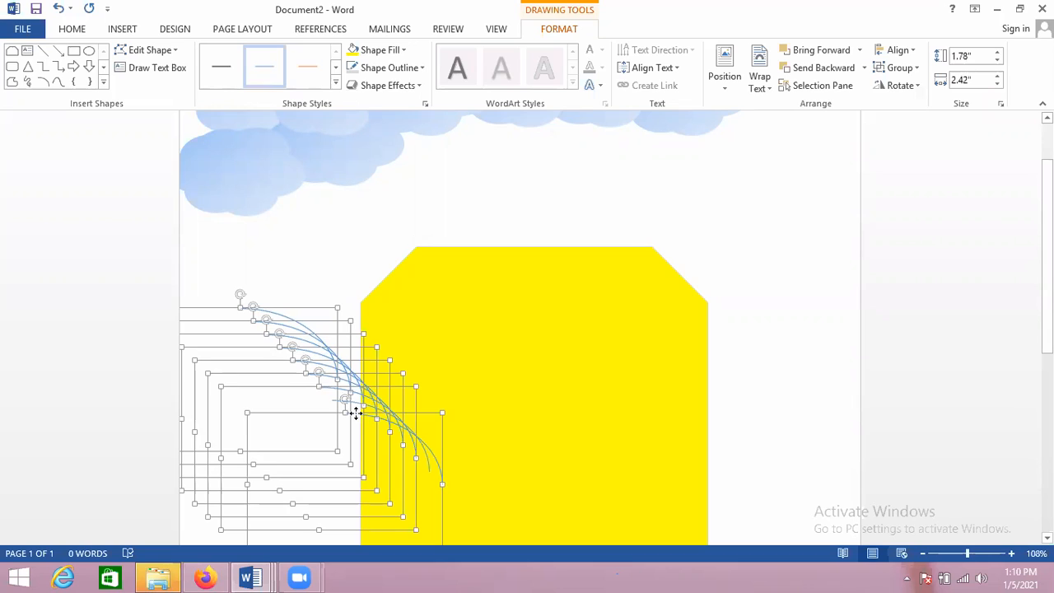
{"action": "left_click", "coordinate": [384, 437]}
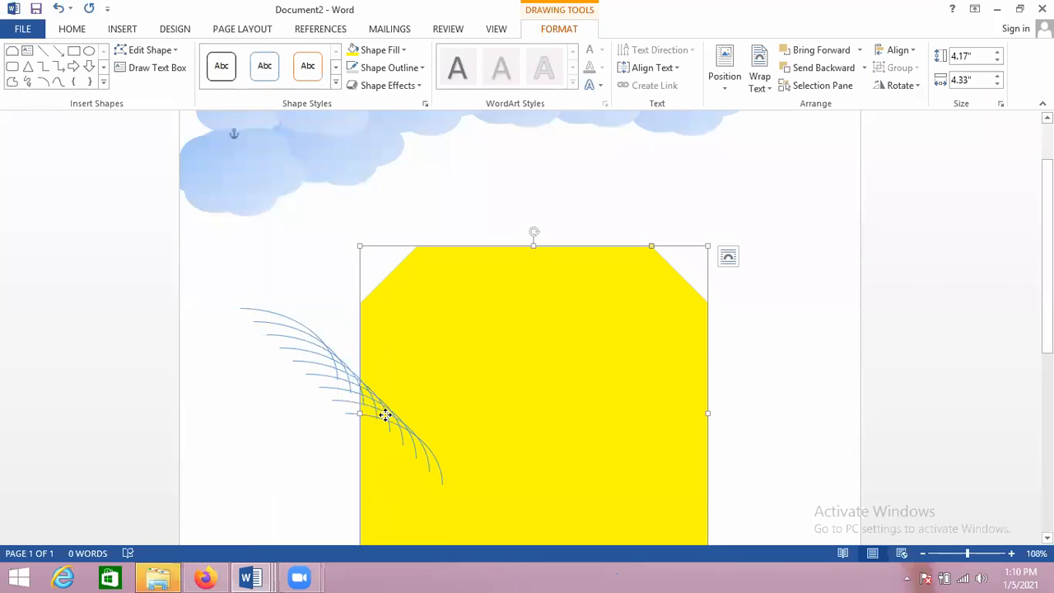
{"action": "left_click", "coordinate": [385, 415]}
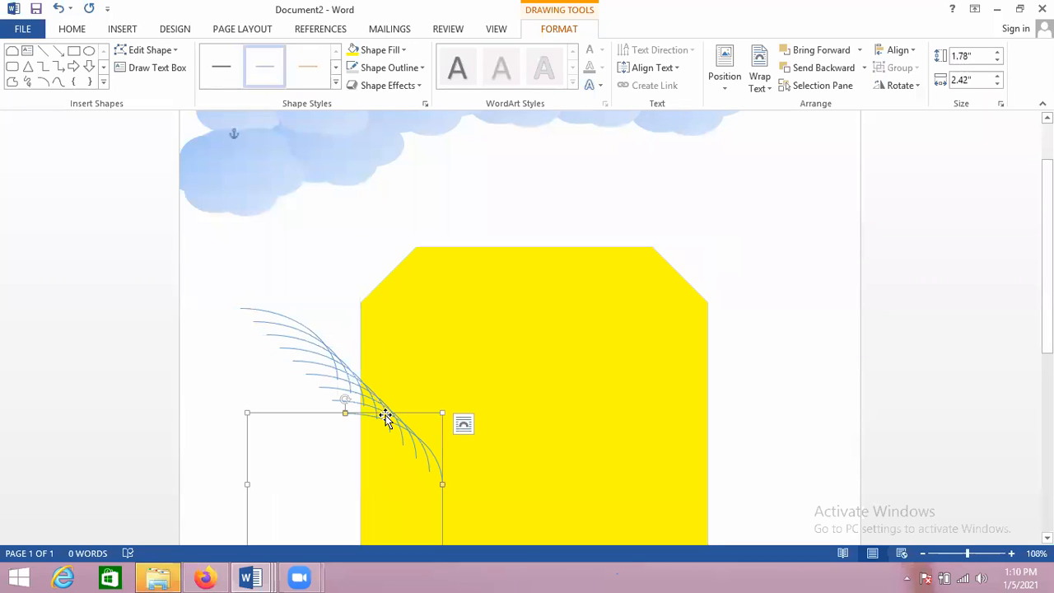
Group all nine arcs and move the group onto the upper part of the yellow shape
{"action": "left_click", "coordinate": [275, 315]}
{"action": "left_click", "coordinate": [282, 333], "text": "shift"}
{"action": "left_click", "coordinate": [284, 336], "text": "shift"}
{"action": "left_click", "coordinate": [295, 356], "text": "shift"}
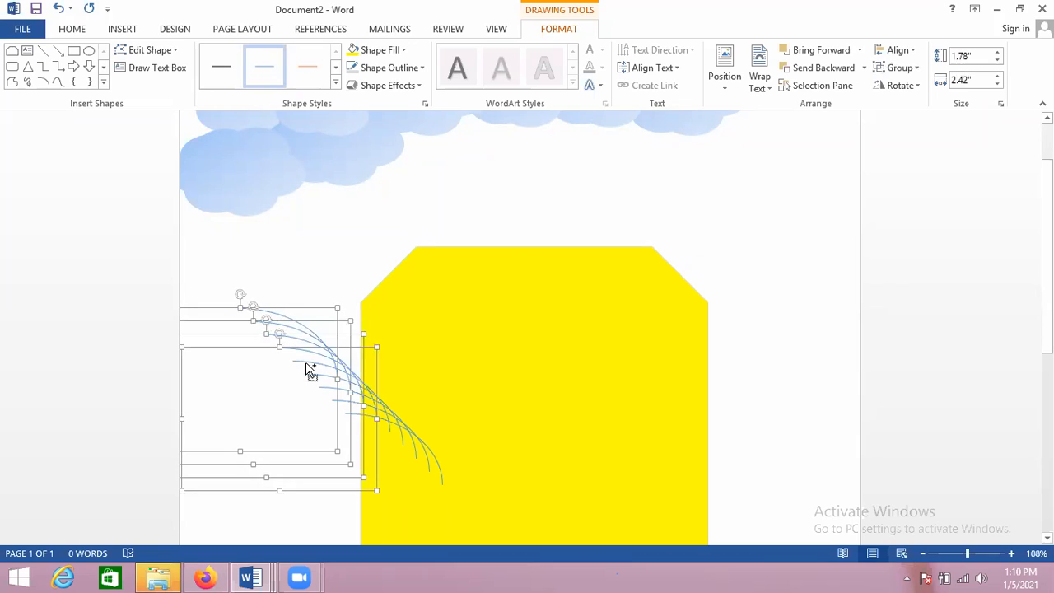
{"action": "left_click", "coordinate": [311, 367], "text": "shift"}
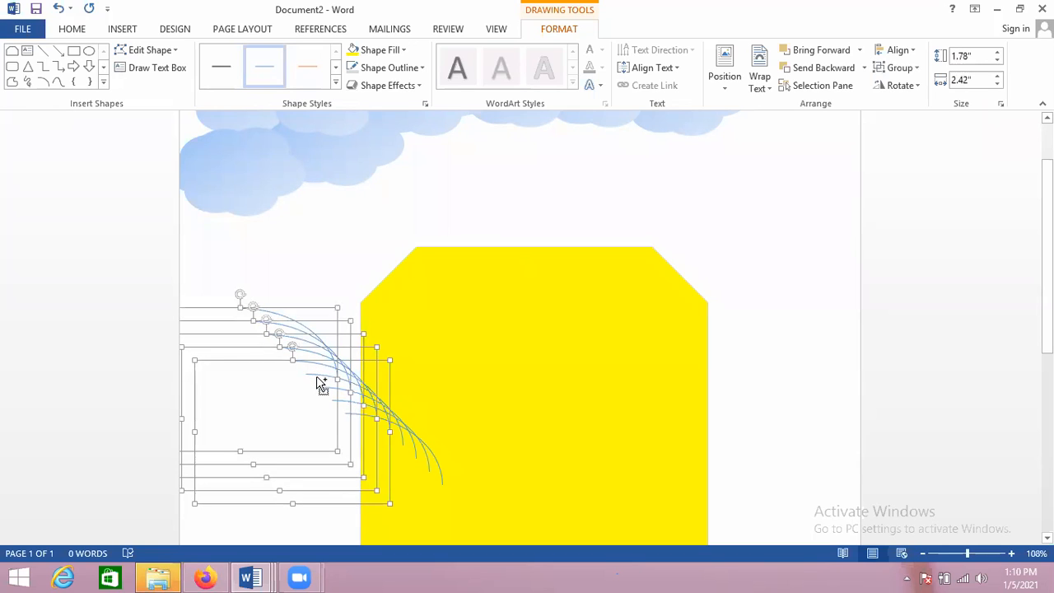
{"action": "left_click", "coordinate": [322, 383], "text": "shift"}
{"action": "left_click", "coordinate": [329, 396], "text": "shift"}
{"action": "left_click", "coordinate": [346, 406], "text": "shift"}
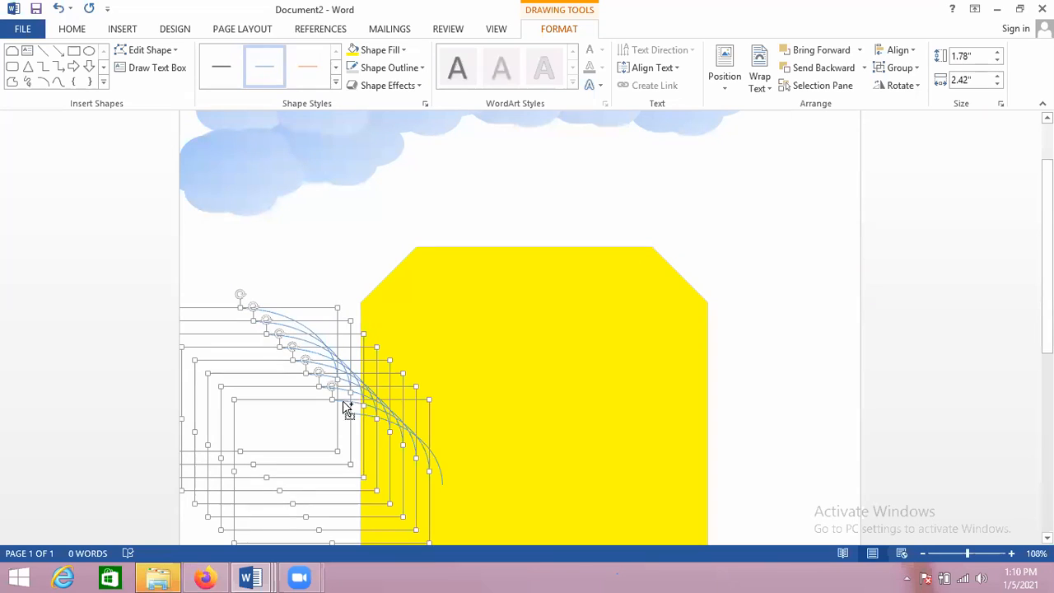
{"action": "left_click", "coordinate": [357, 418], "text": "shift"}
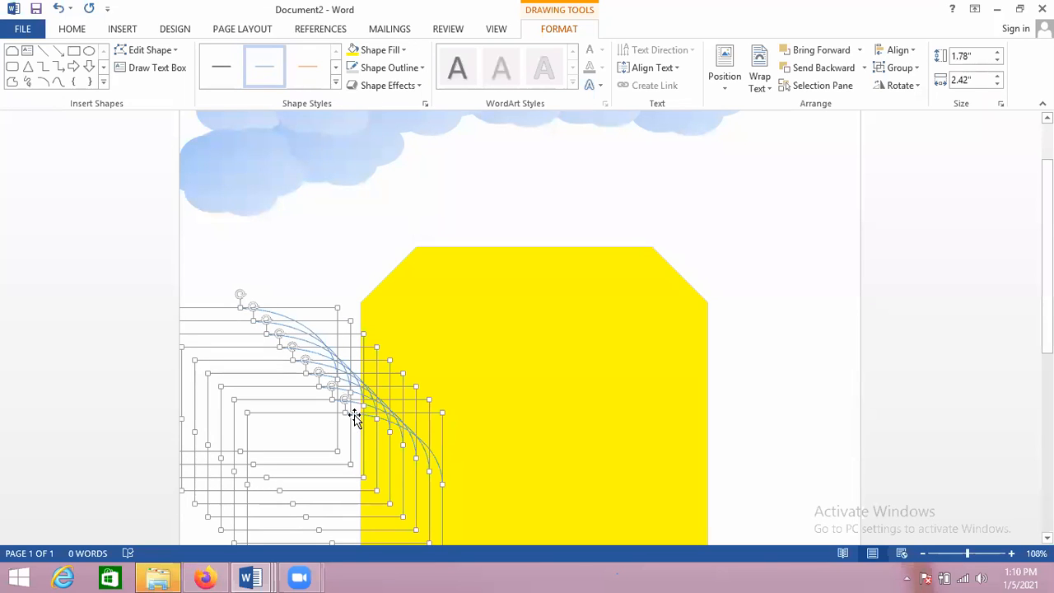
{"action": "right_click", "coordinate": [354, 414]}
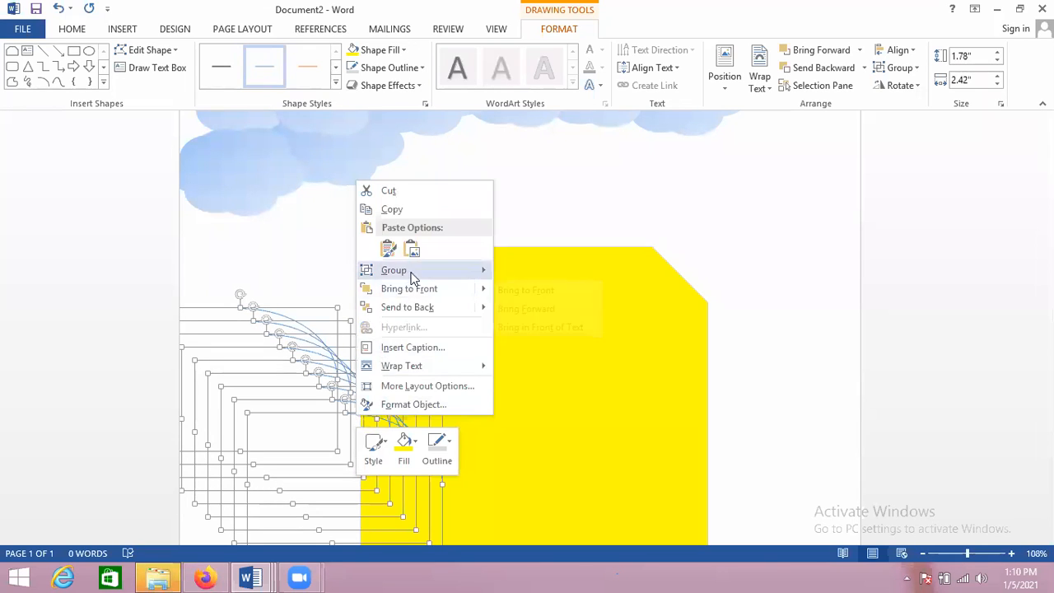
{"action": "mouse_move", "coordinate": [432, 272]}
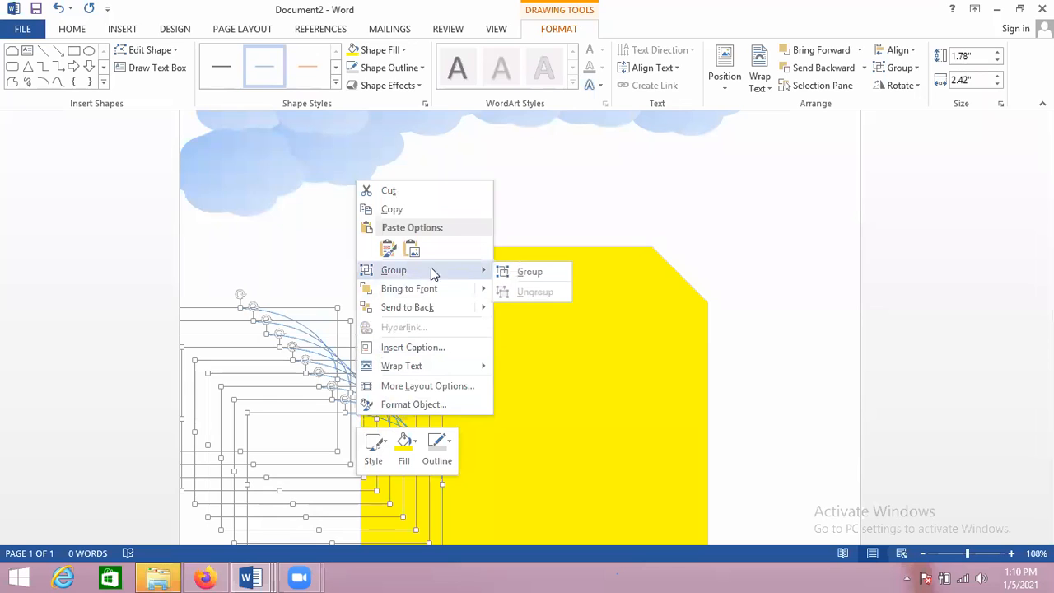
{"action": "left_click", "coordinate": [509, 276]}
{"action": "left_click_drag", "start_coordinate": [299, 332], "coordinate": [482, 288]}
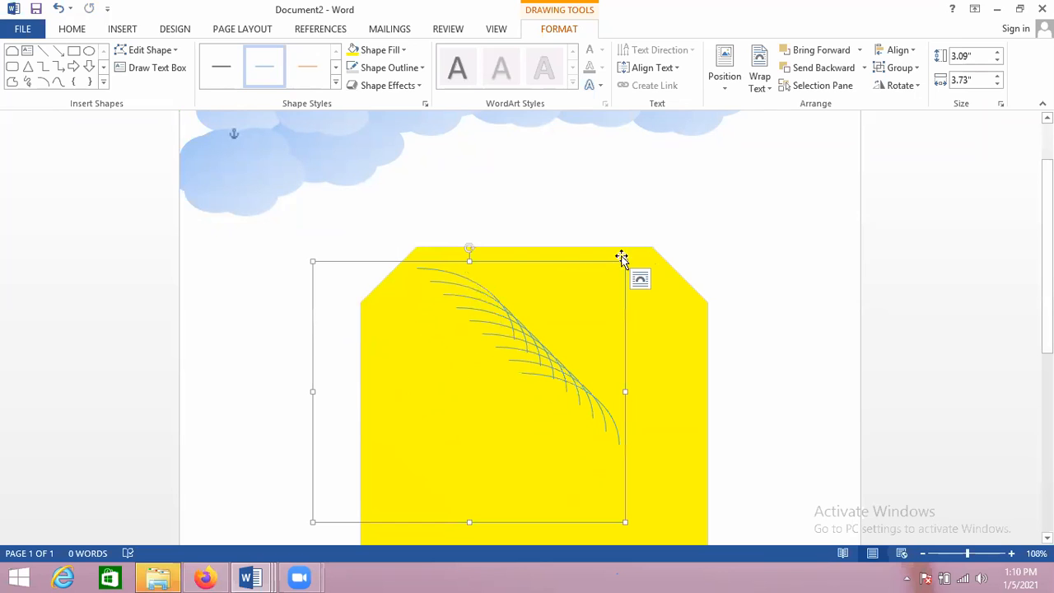
Rotate the arc group counterclockwise and reposition the yellow shape so the arcs lie along its top edge
{"action": "left_click_drag", "start_coordinate": [468, 249], "coordinate": [387, 416]}
{"action": "scroll", "coordinate": [568, 298], "scroll_direction": "down", "scroll_amount": 4}
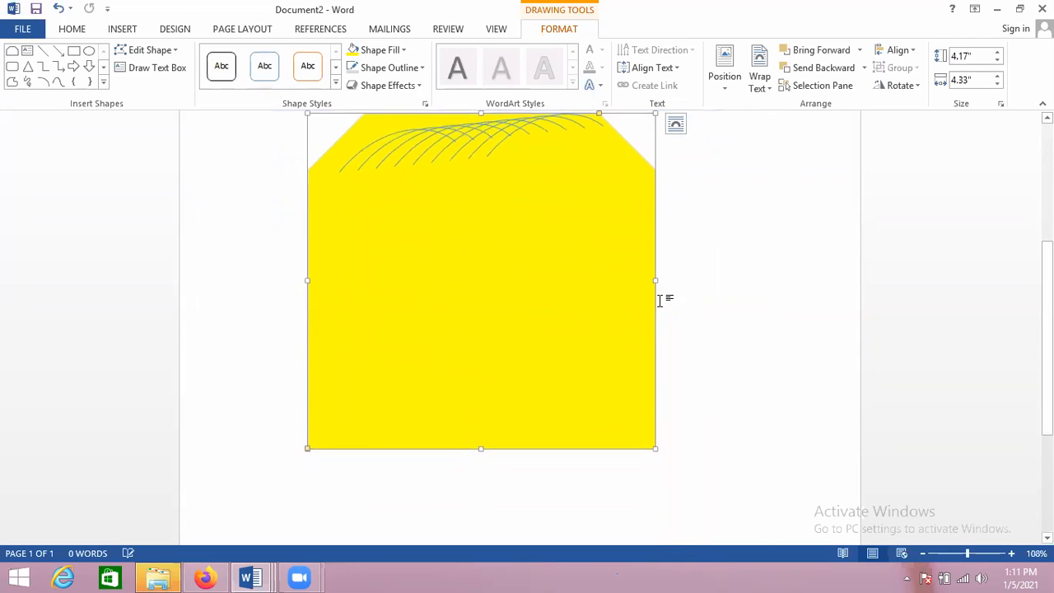
{"action": "left_click", "coordinate": [705, 336]}
{"action": "scroll", "coordinate": [705, 336], "scroll_direction": "up", "scroll_amount": 4}
Give the arc group a dark orange theme outline with a 4½ pt weight
{"action": "left_click", "coordinate": [515, 314]}
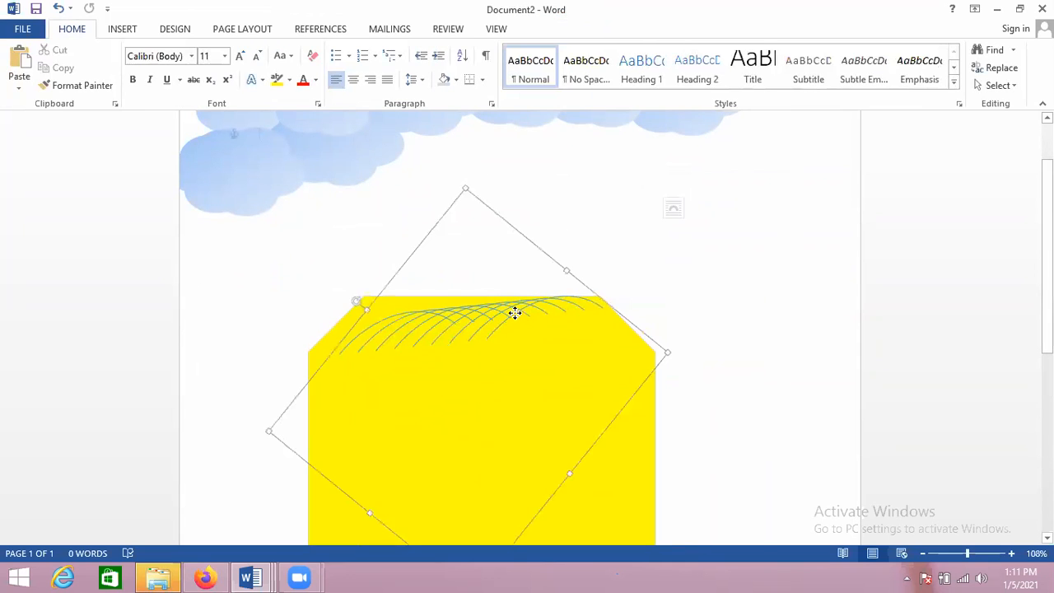
{"action": "left_click", "coordinate": [515, 314], "text": "ctrl"}
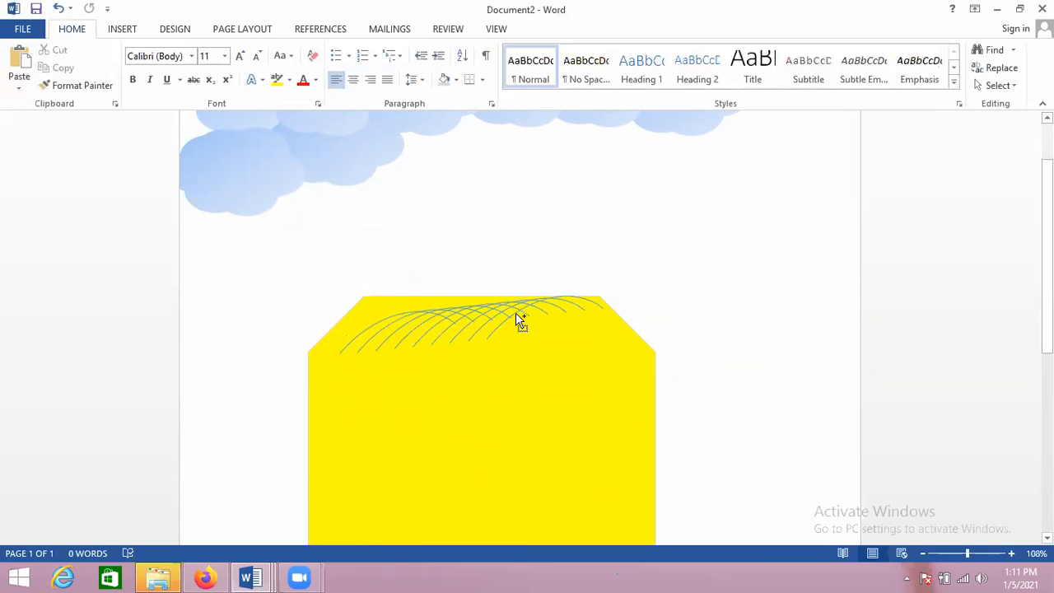
{"action": "left_click", "coordinate": [515, 314]}
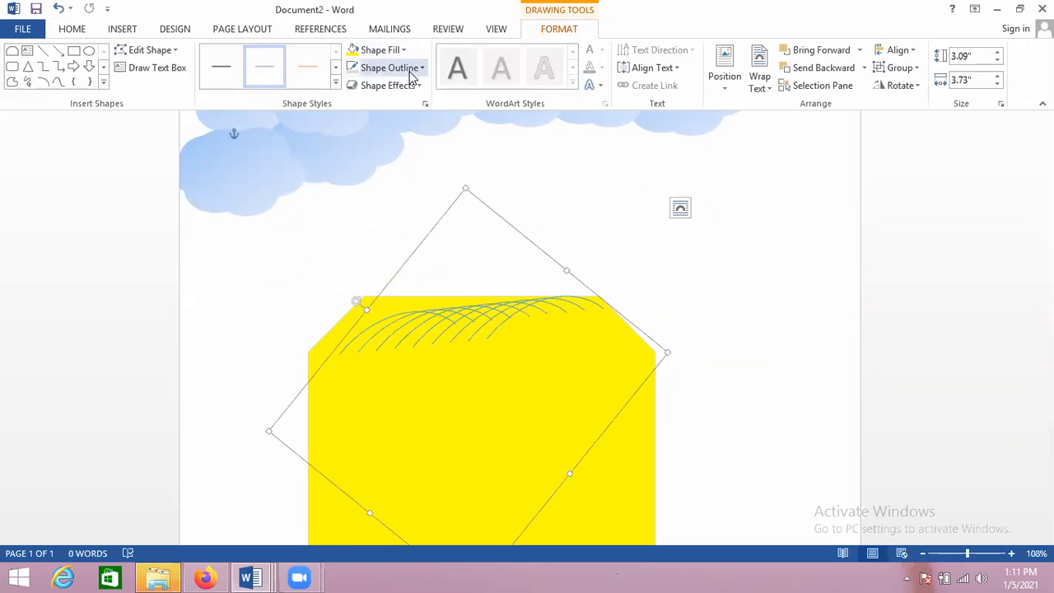
{"action": "left_click", "coordinate": [384, 70]}
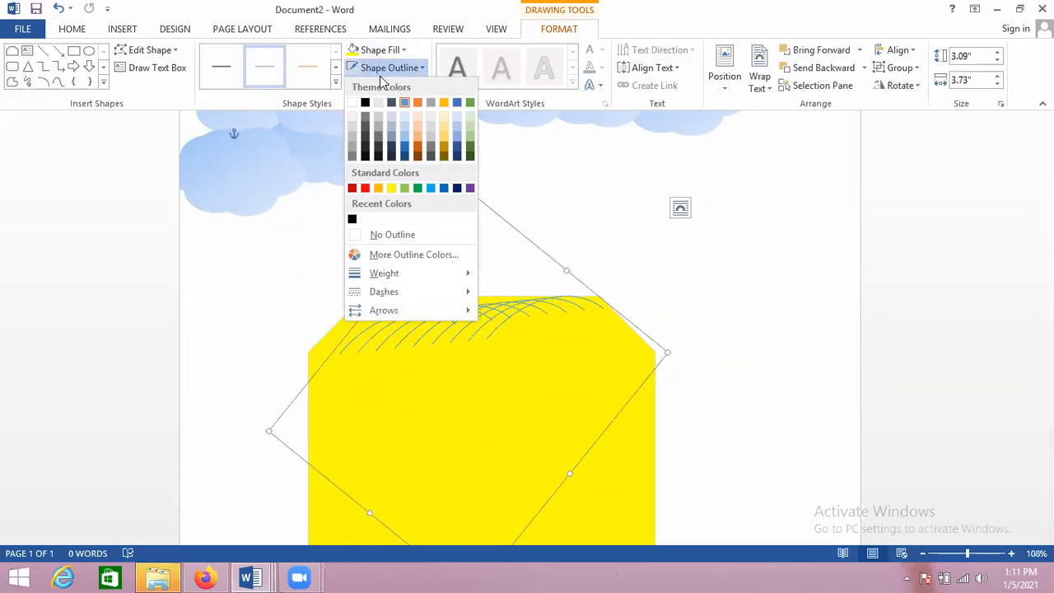
{"action": "left_click", "coordinate": [416, 147]}
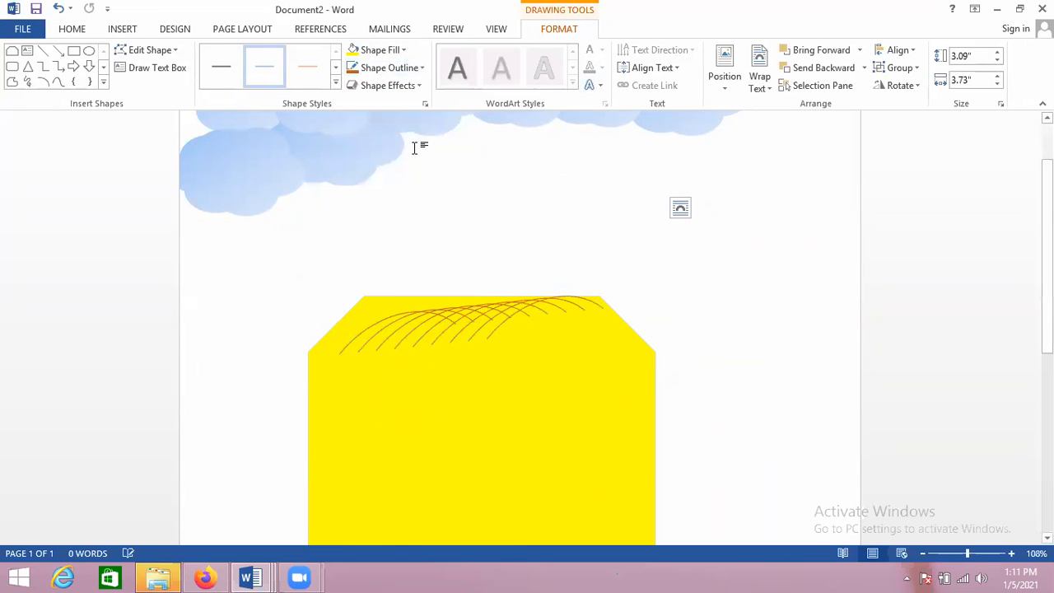
{"action": "left_click", "coordinate": [418, 71]}
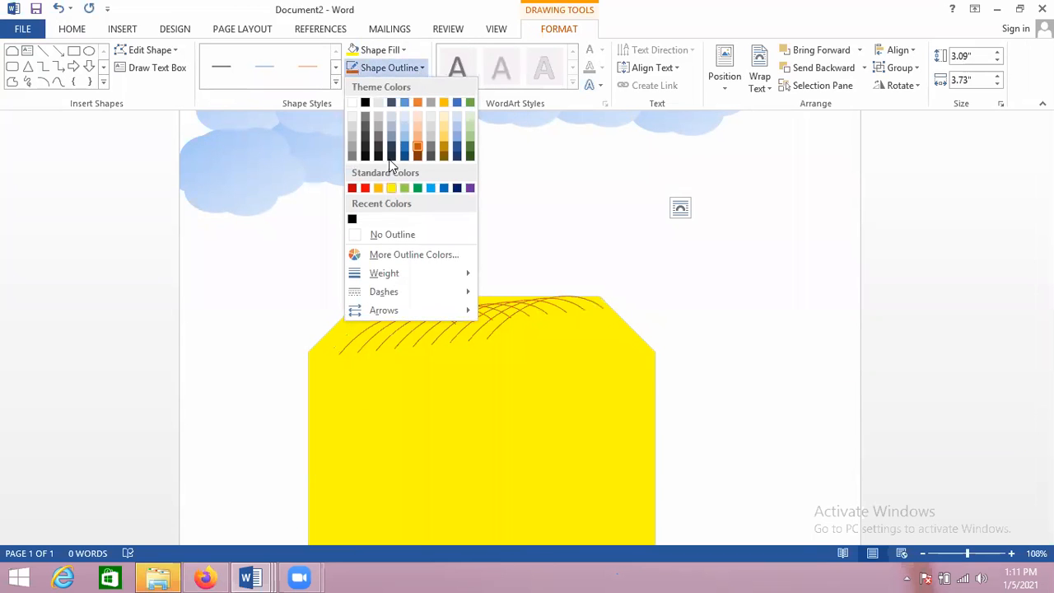
{"action": "mouse_move", "coordinate": [457, 273]}
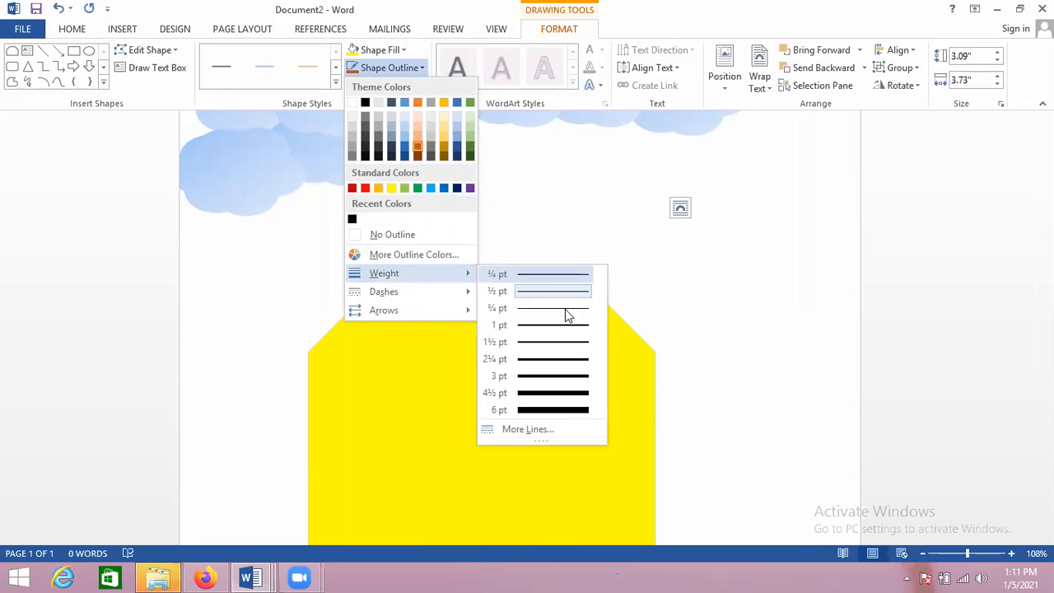
{"action": "left_click", "coordinate": [551, 396]}
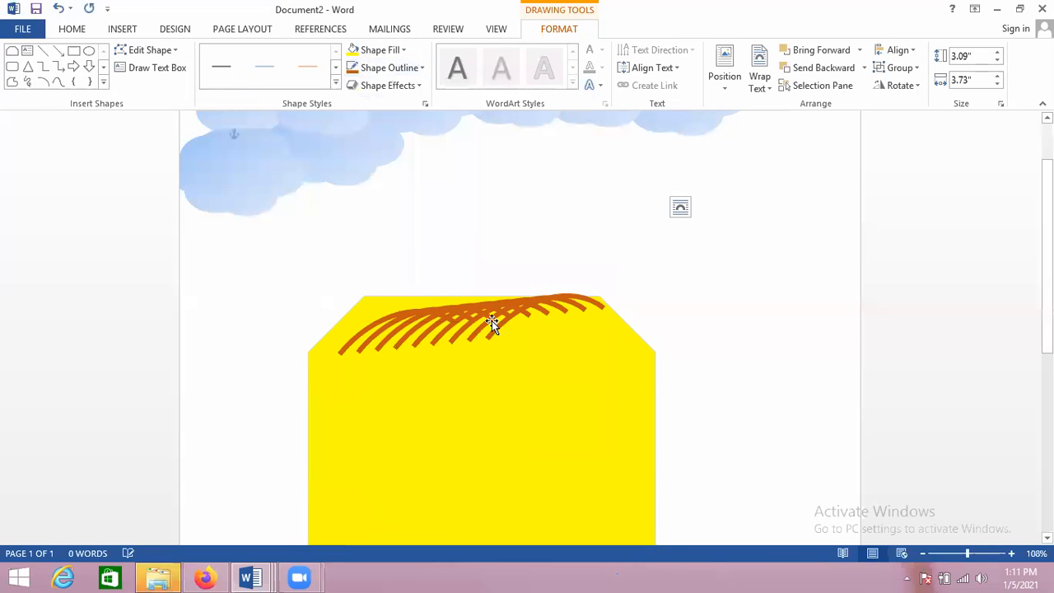
Try a dashed outline on the arc group, then set its dash style to square dots
{"action": "left_click", "coordinate": [414, 71]}
{"action": "mouse_move", "coordinate": [403, 293]}
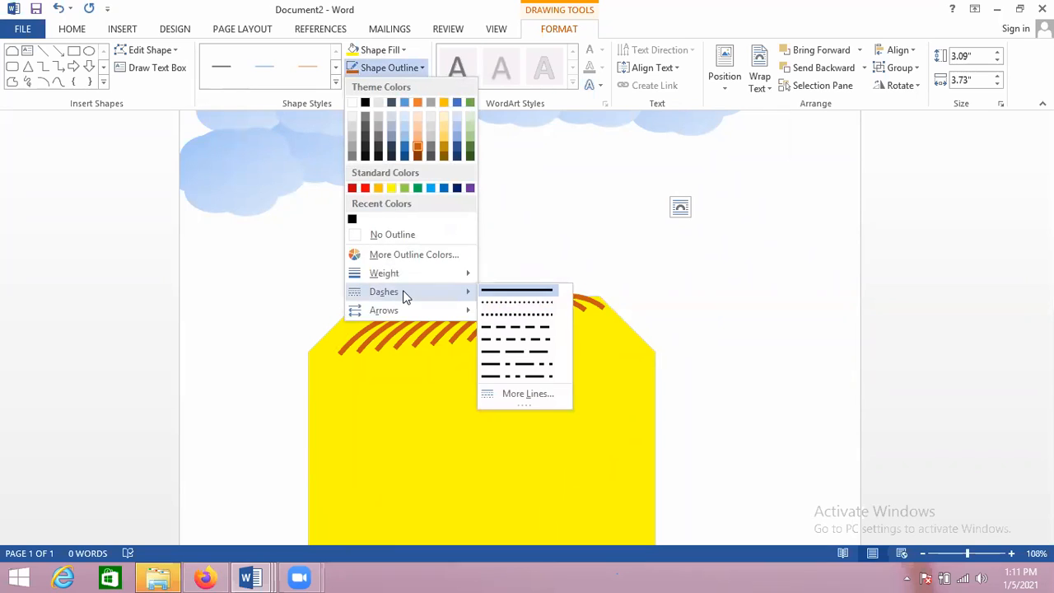
{"action": "left_click", "coordinate": [525, 321]}
{"action": "left_click", "coordinate": [522, 321]}
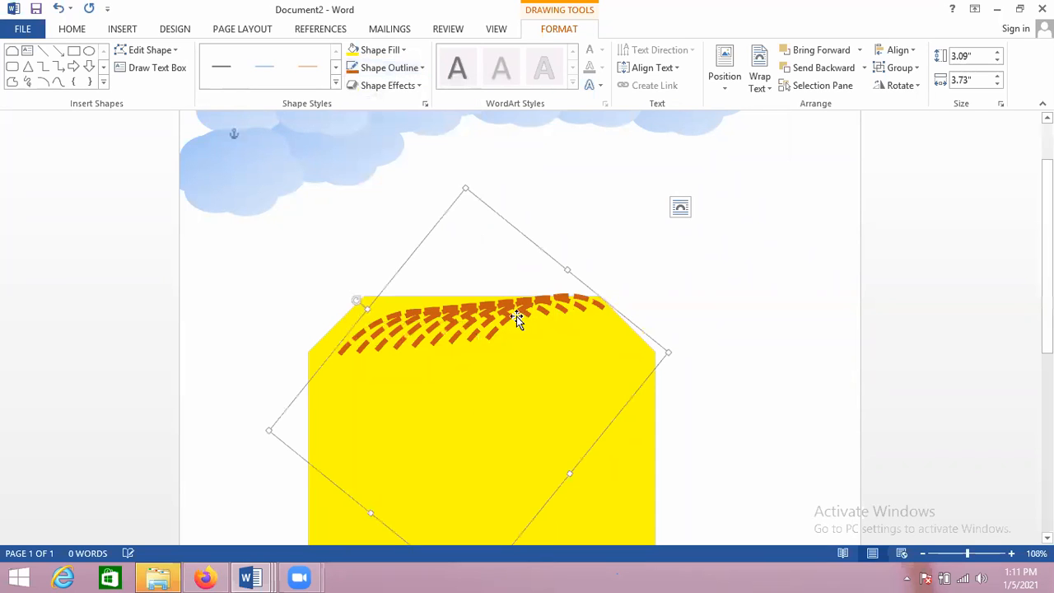
{"action": "left_click", "coordinate": [404, 70]}
{"action": "mouse_move", "coordinate": [458, 294]}
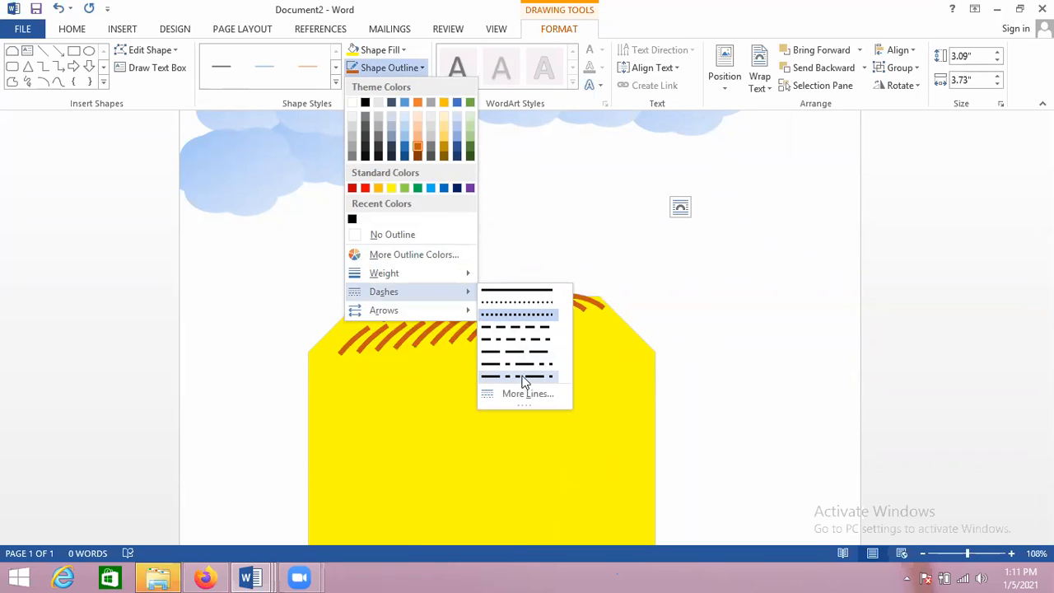
{"action": "left_click", "coordinate": [516, 314]}
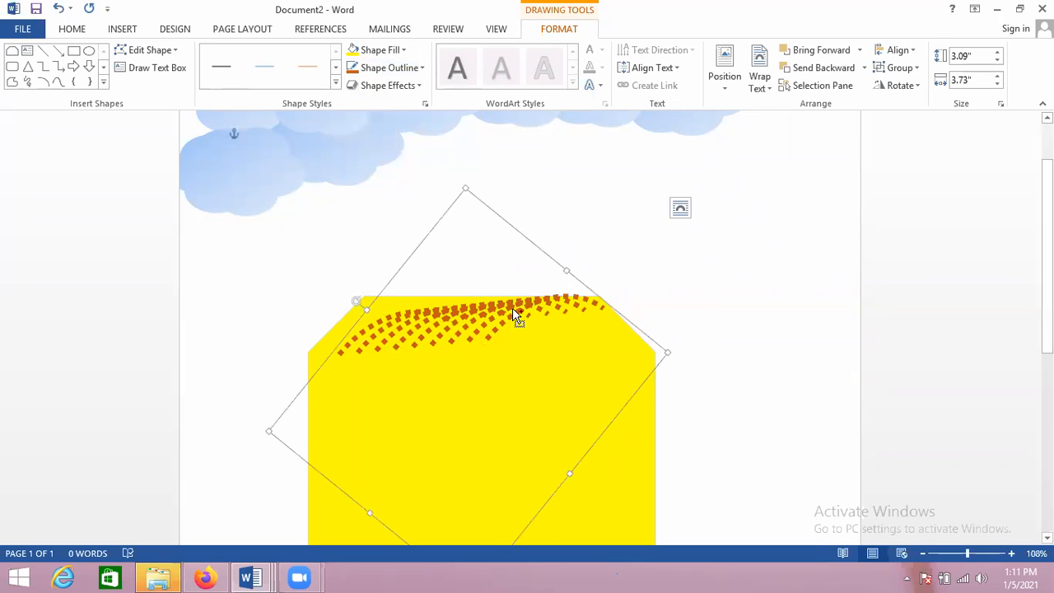
Add six copies of the dotted arc group over the upper part of the yellow shape
{"action": "key", "text": "ctrl+v"}
{"action": "key", "text": "ctrl+v"}
{"action": "key", "text": "ctrl+v"}
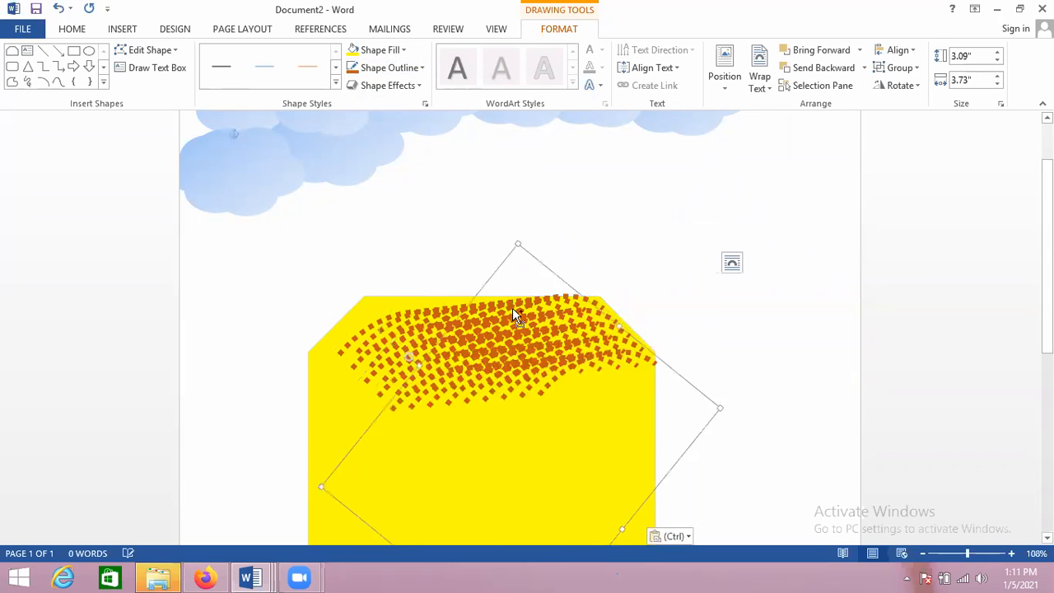
{"action": "key", "text": "ctrl+v"}
Move two of the arc group copies down to form two rows near the yellow shape's bottom edge
{"action": "left_click_drag", "start_coordinate": [466, 322], "coordinate": [397, 436]}
{"action": "scroll", "coordinate": [434, 333], "scroll_direction": "down", "scroll_amount": 5}
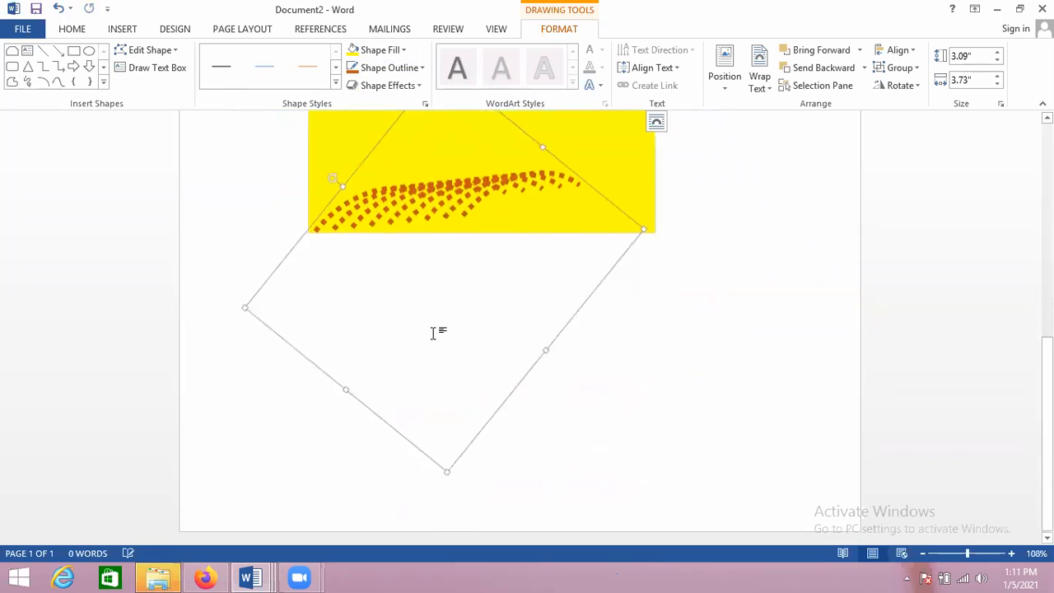
{"action": "left_click_drag", "start_coordinate": [1047, 371], "coordinate": [989, 234]}
{"action": "left_click_drag", "start_coordinate": [565, 249], "coordinate": [477, 409]}
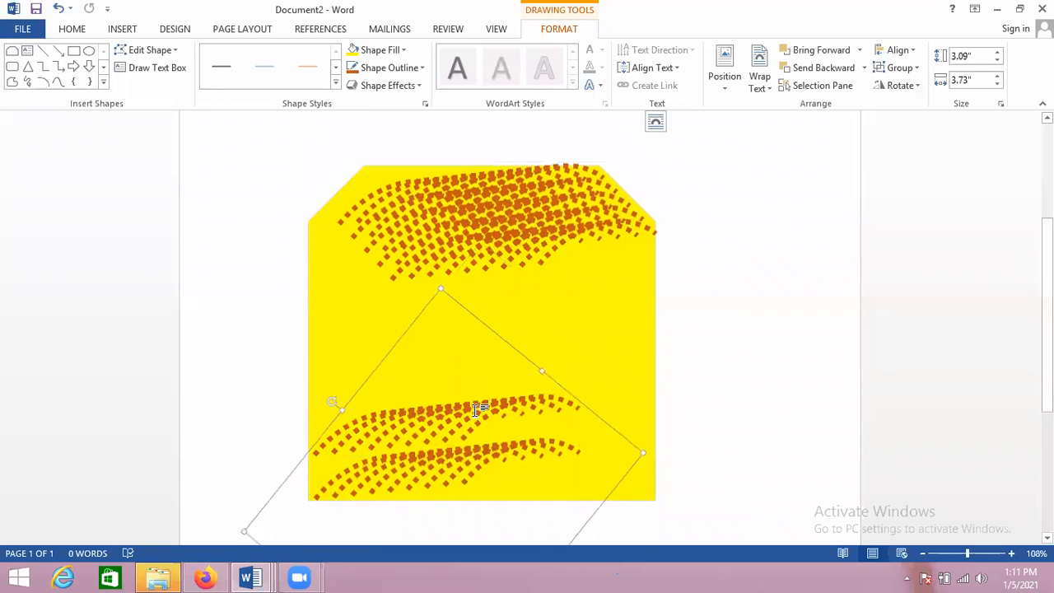
{"action": "scroll", "coordinate": [478, 410], "scroll_direction": "down", "scroll_amount": 5}
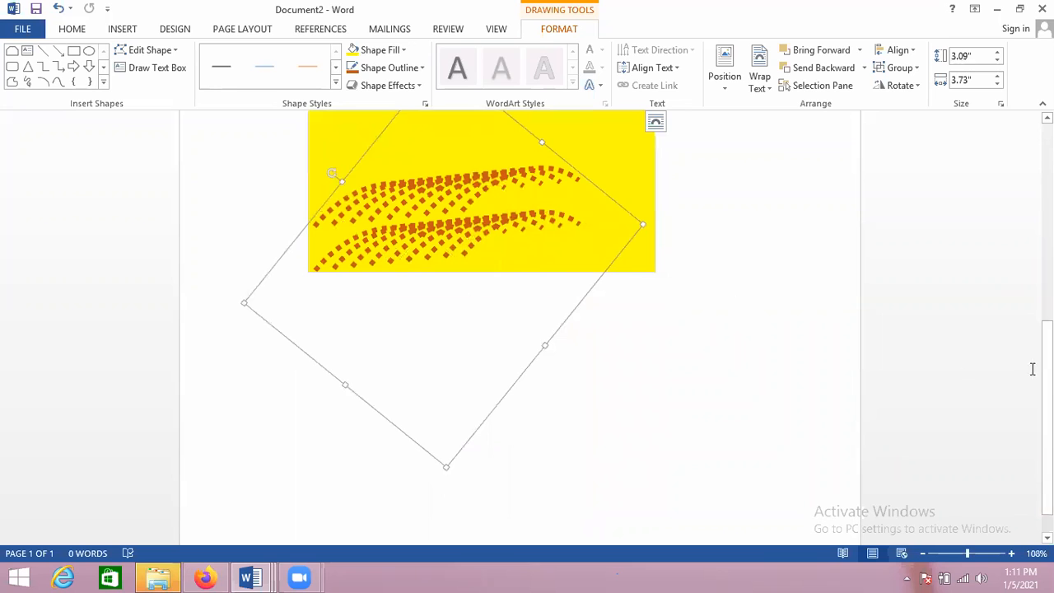
{"action": "left_click_drag", "start_coordinate": [1047, 377], "coordinate": [1047, 294]}
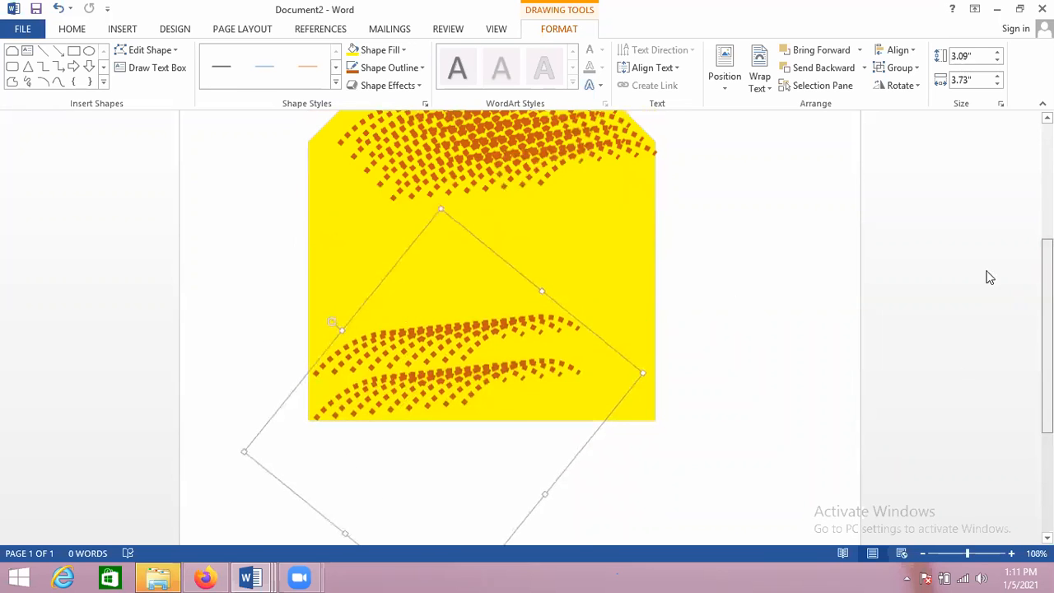
Spread the remaining arc groups into separate rows down the upper and middle parts of the yellow shape
{"action": "scroll", "coordinate": [990, 277], "scroll_direction": "up", "scroll_amount": 2}
{"action": "left_click_drag", "start_coordinate": [563, 240], "coordinate": [565, 306]}
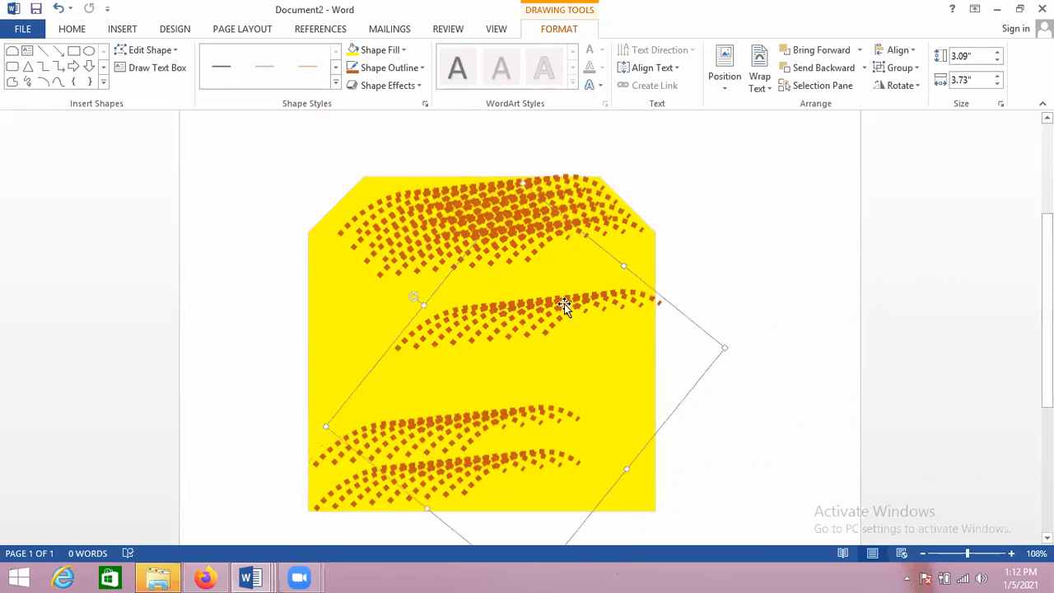
{"action": "left_click_drag", "start_coordinate": [525, 245], "coordinate": [529, 283]}
{"action": "left_click_drag", "start_coordinate": [506, 228], "coordinate": [509, 374]}
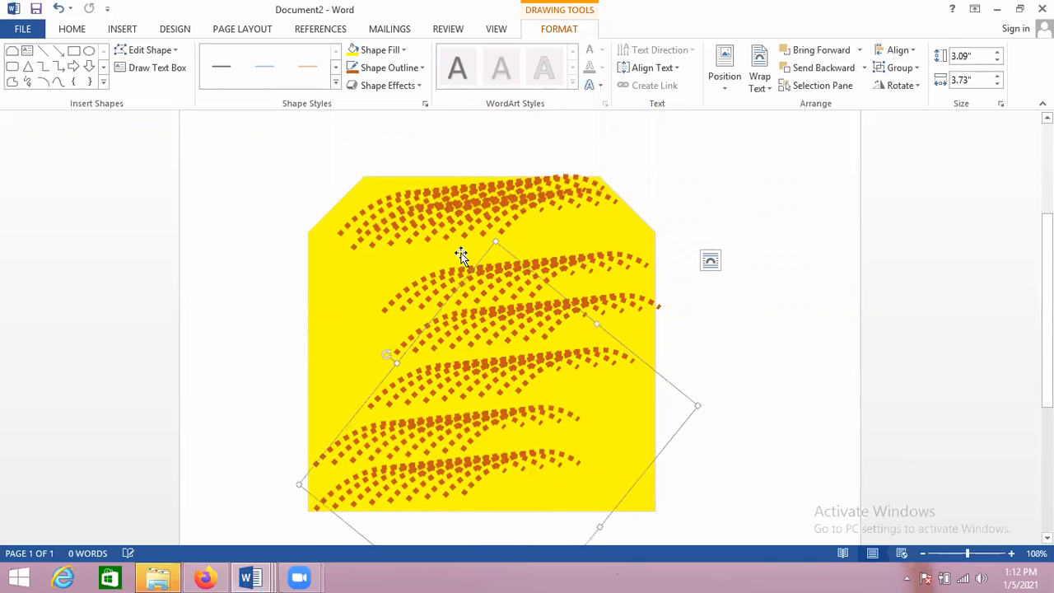
{"action": "left_click_drag", "start_coordinate": [462, 219], "coordinate": [481, 232]}
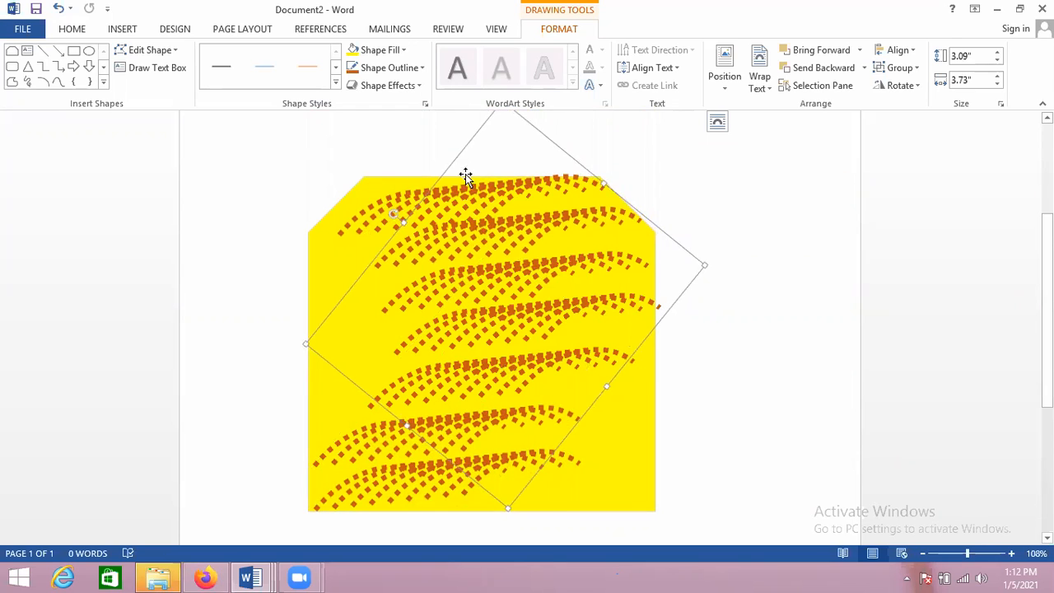
{"action": "mouse_move", "coordinate": [456, 206]}
{"action": "left_mouse_down"}
{"action": "mouse_move", "coordinate": [518, 207]}
{"action": "mouse_move", "coordinate": [425, 184]}
{"action": "mouse_move", "coordinate": [439, 205]}
{"action": "left_mouse_up"}
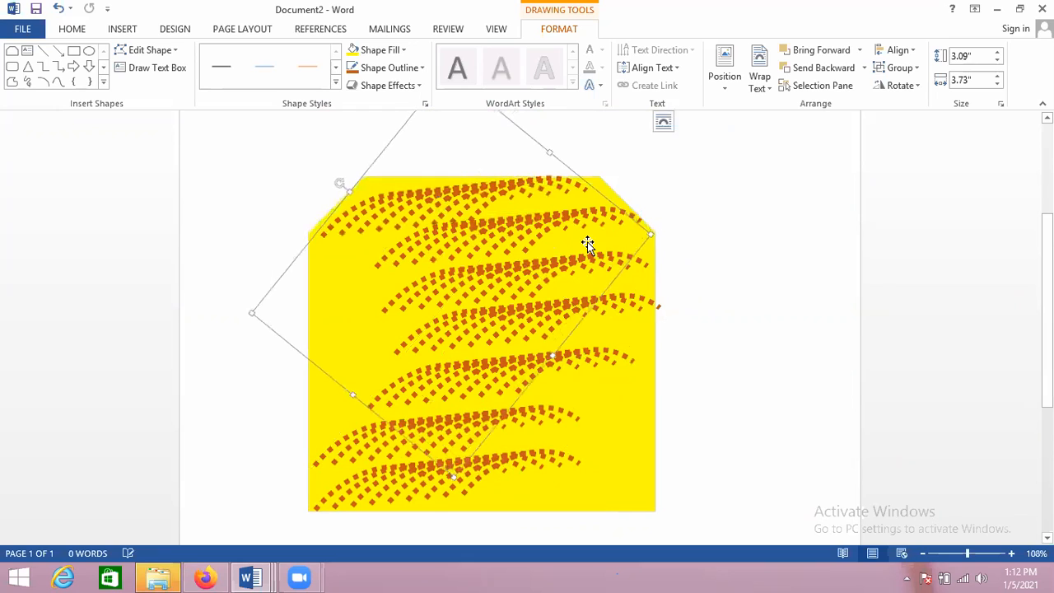
{"action": "left_click", "coordinate": [725, 353]}
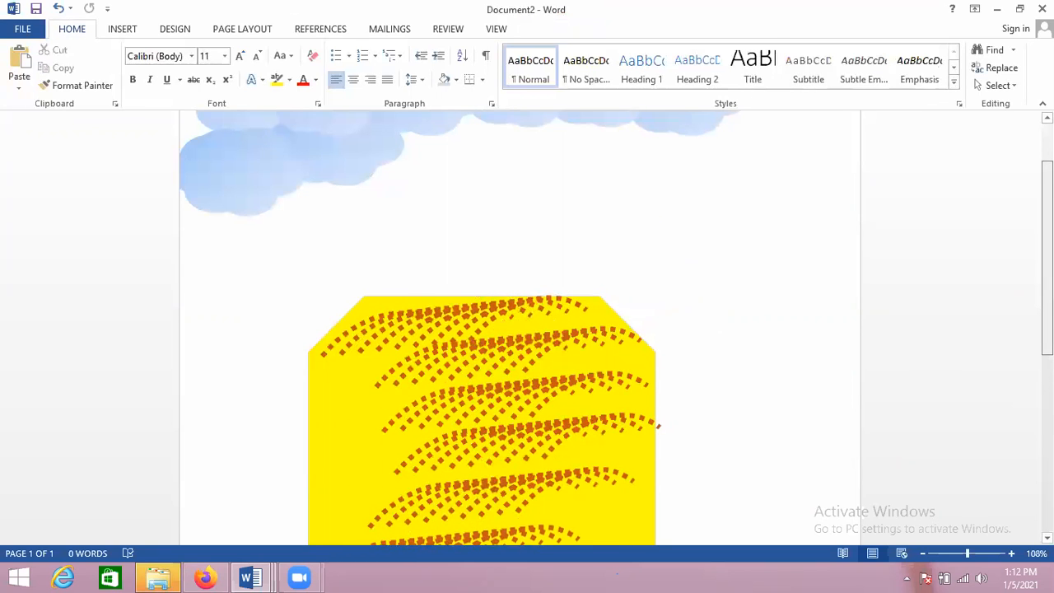
Move the second arc row from the top off the yellow shape, past the page's left edge
{"action": "scroll", "coordinate": [788, 303], "scroll_direction": "down", "scroll_amount": 3}
{"action": "left_click_drag", "start_coordinate": [491, 249], "coordinate": [169, 262]}
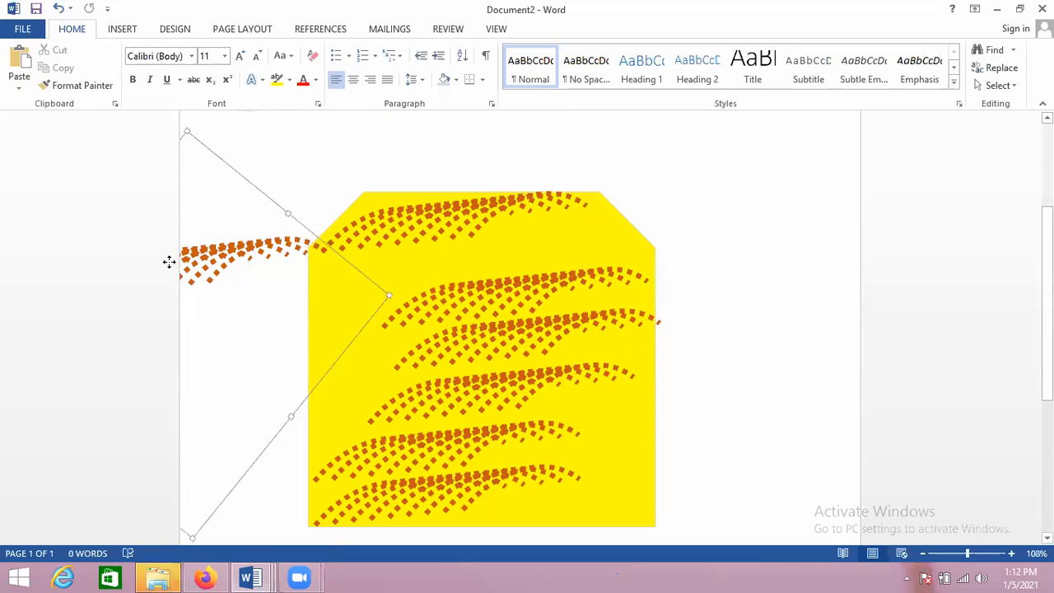
{"action": "left_click", "coordinate": [359, 240]}
{"action": "left_click", "coordinate": [283, 247]}
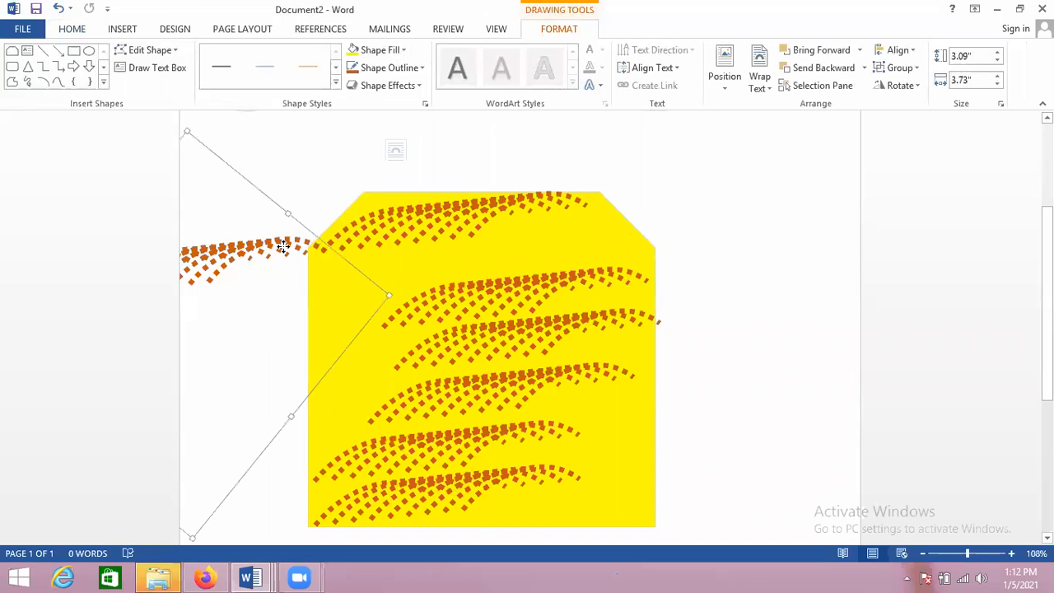
Group the arc row at the page's left edge with the topmost arc row on the yellow shape
{"action": "left_click", "coordinate": [373, 225], "text": "shift"}
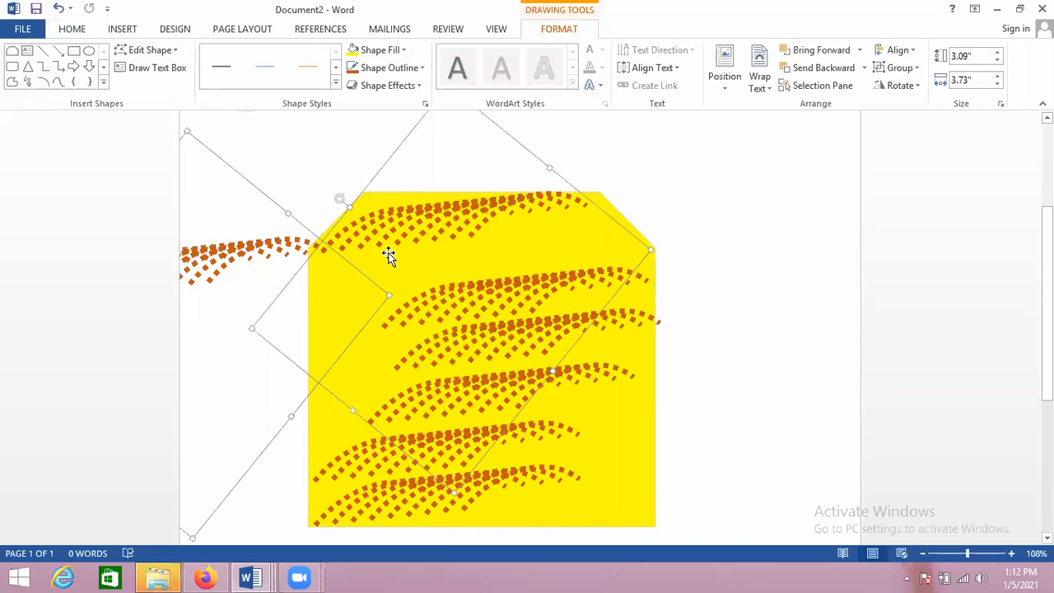
{"action": "left_click", "coordinate": [389, 256]}
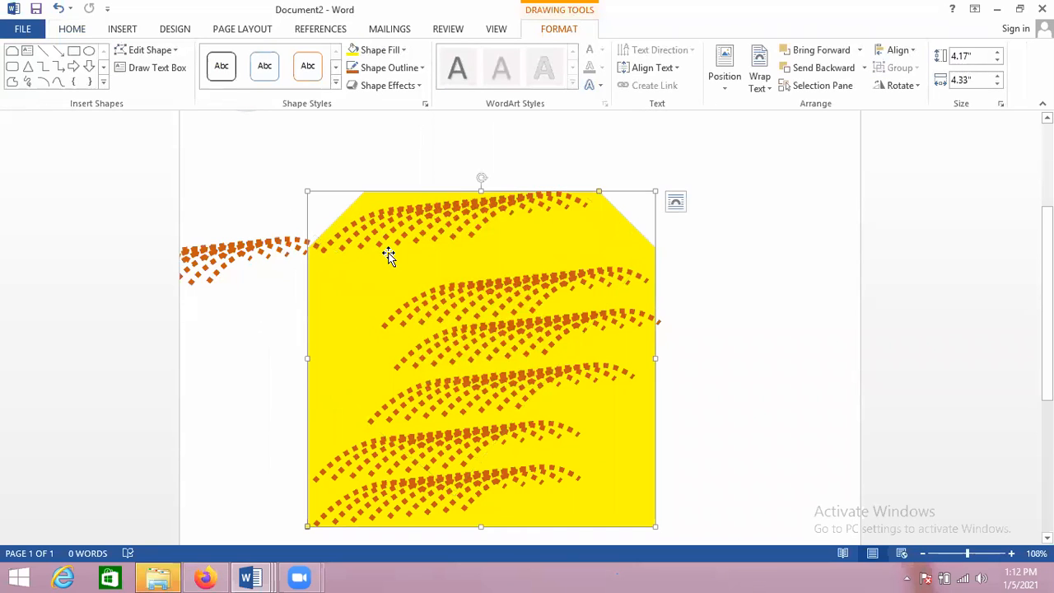
{"action": "left_click", "coordinate": [281, 246]}
{"action": "left_click", "coordinate": [383, 221], "text": "shift"}
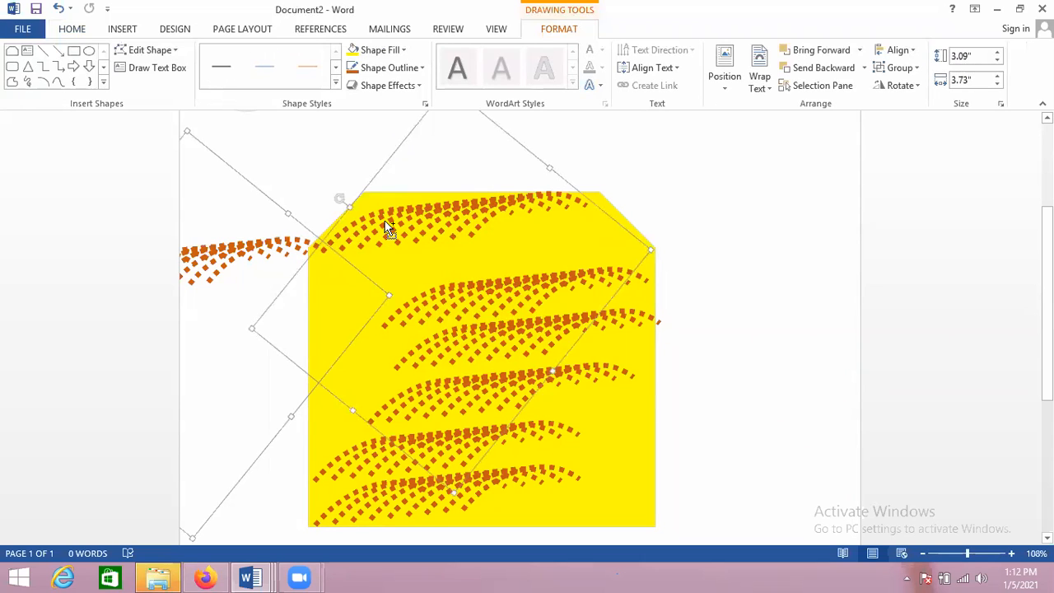
{"action": "key", "text": "ctrl+g"}
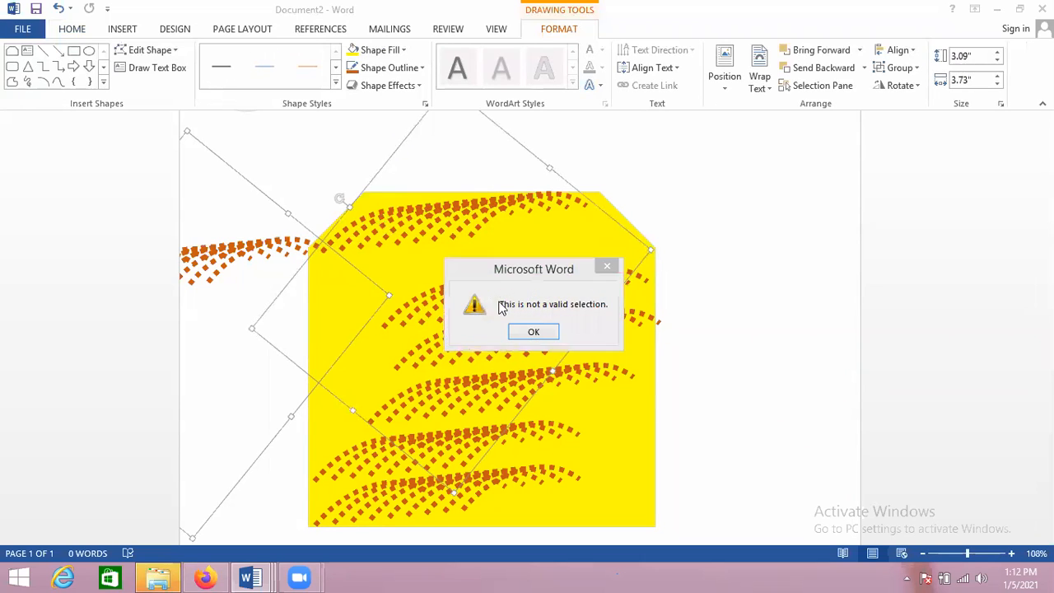
{"action": "left_click", "coordinate": [522, 332]}
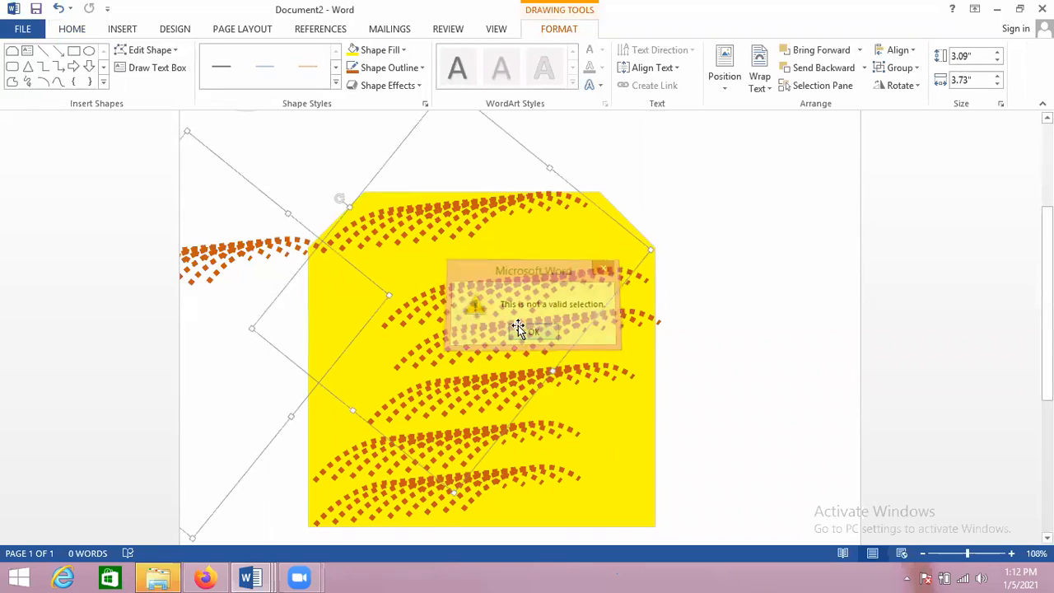
{"action": "right_click", "coordinate": [410, 216]}
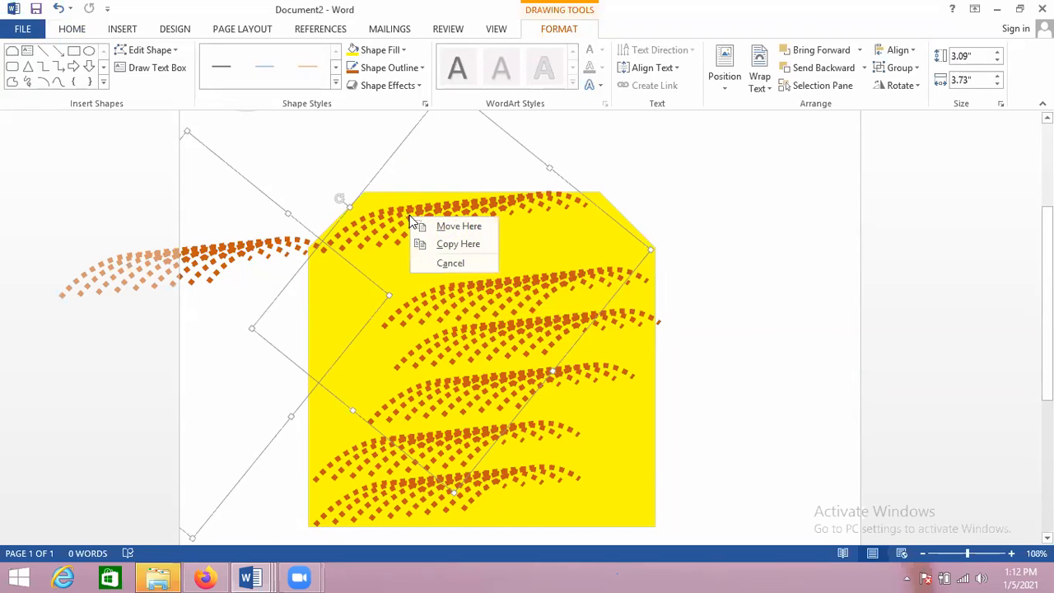
{"action": "left_click", "coordinate": [340, 221]}
{"action": "right_click", "coordinate": [286, 241]}
{"action": "left_click", "coordinate": [287, 241]}
{"action": "right_click", "coordinate": [288, 247]}
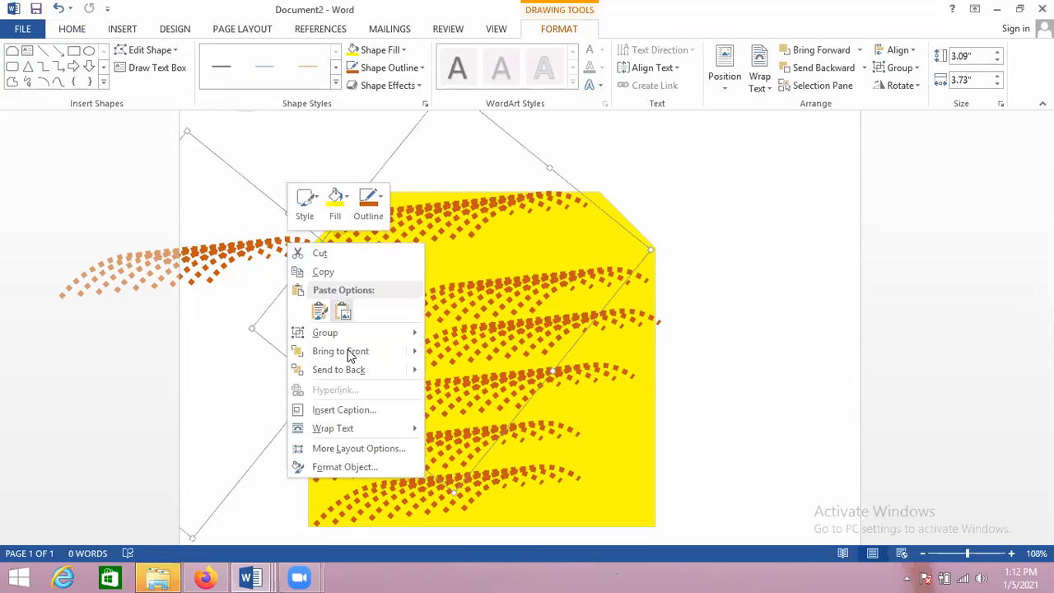
{"action": "mouse_move", "coordinate": [348, 335]}
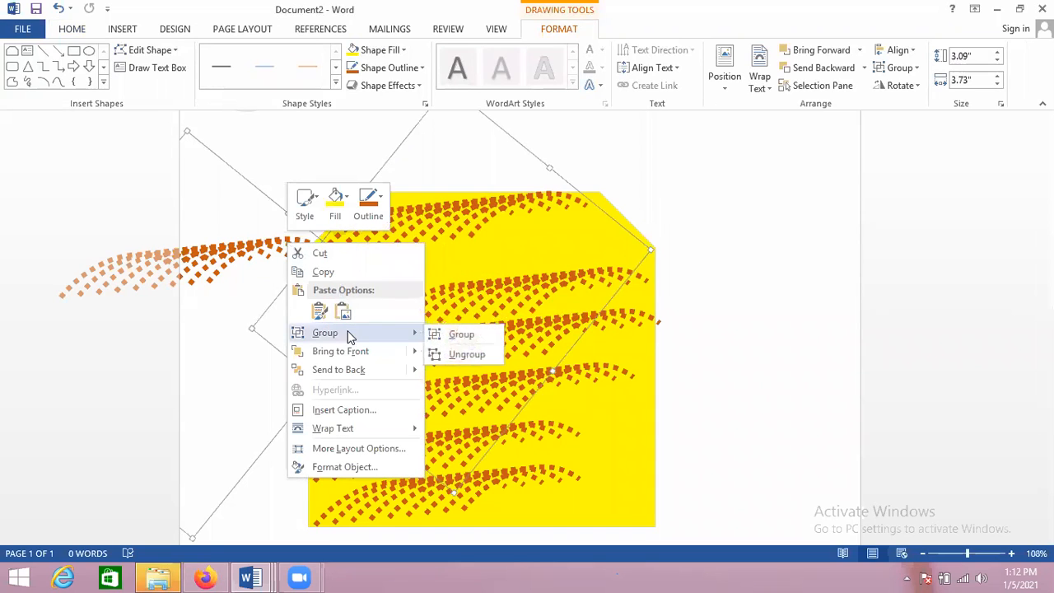
{"action": "left_click", "coordinate": [455, 335]}
Shift the yellow shape down and right, and shrink the grouped arc pair to about 2.28" high by 4.07" wide, placed above it
{"action": "left_click_drag", "start_coordinate": [584, 489], "coordinate": [707, 545]}
{"action": "left_click", "coordinate": [499, 346]}
{"action": "left_click", "coordinate": [422, 195]}
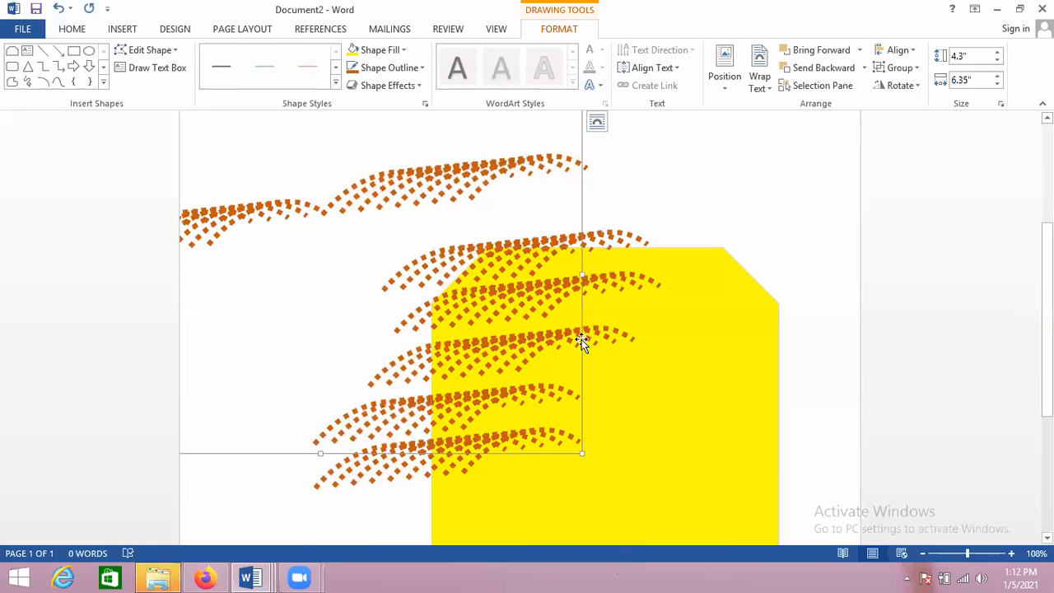
{"action": "left_click_drag", "start_coordinate": [582, 453], "coordinate": [400, 291]}
{"action": "left_click_drag", "start_coordinate": [309, 146], "coordinate": [611, 183]}
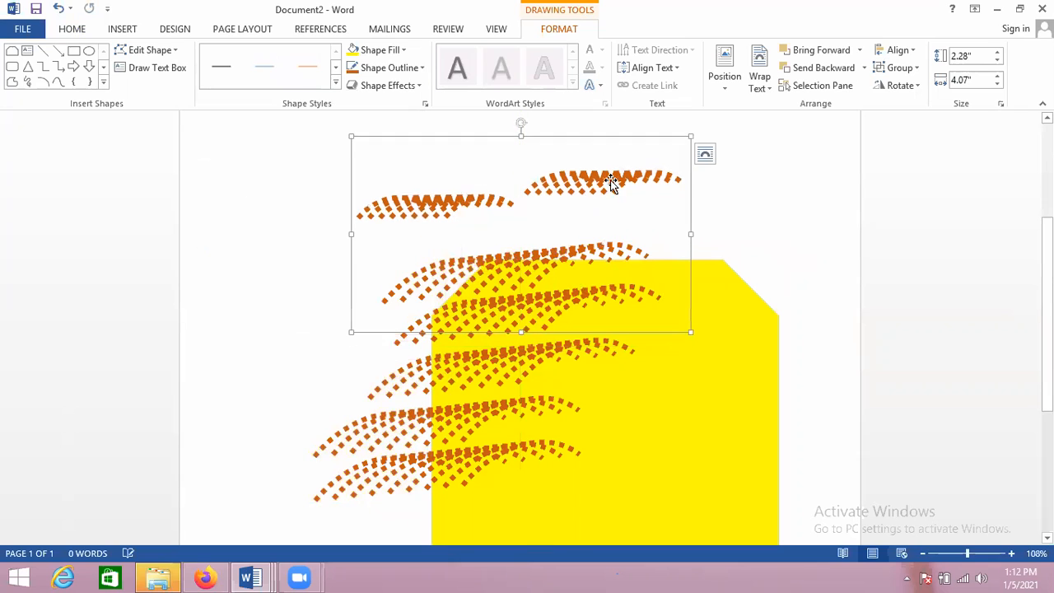
Enlarge the grouped arc pair to 5.92" high by 4.3" wide and rotate it until its arcs stand upright
{"action": "left_click_drag", "start_coordinate": [691, 332], "coordinate": [709, 416]}
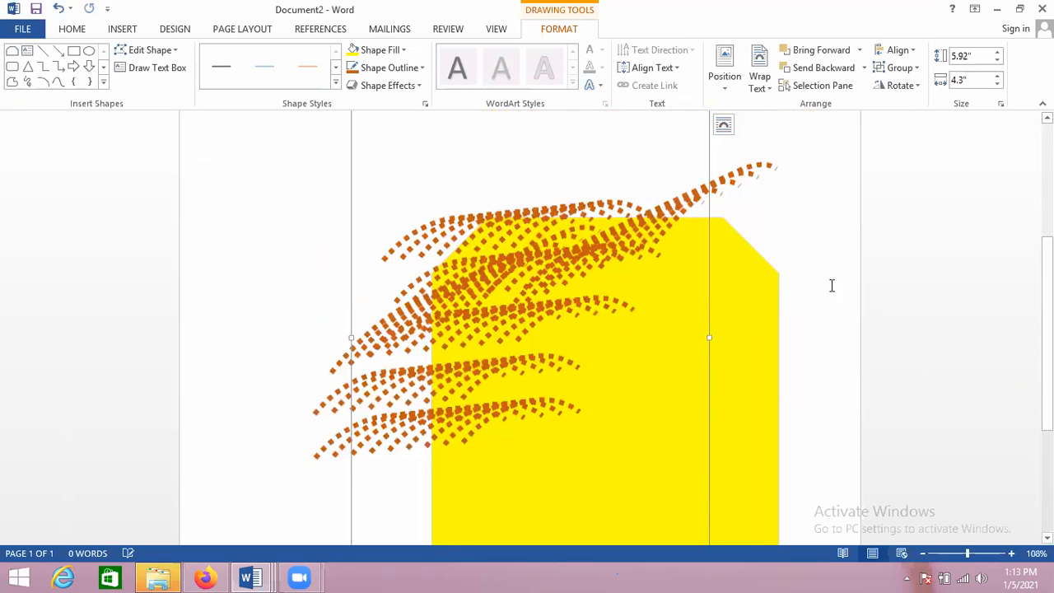
{"action": "scroll", "coordinate": [962, 300], "scroll_direction": "up", "scroll_amount": 1}
{"action": "scroll", "coordinate": [1016, 236], "scroll_direction": "up", "scroll_amount": 4}
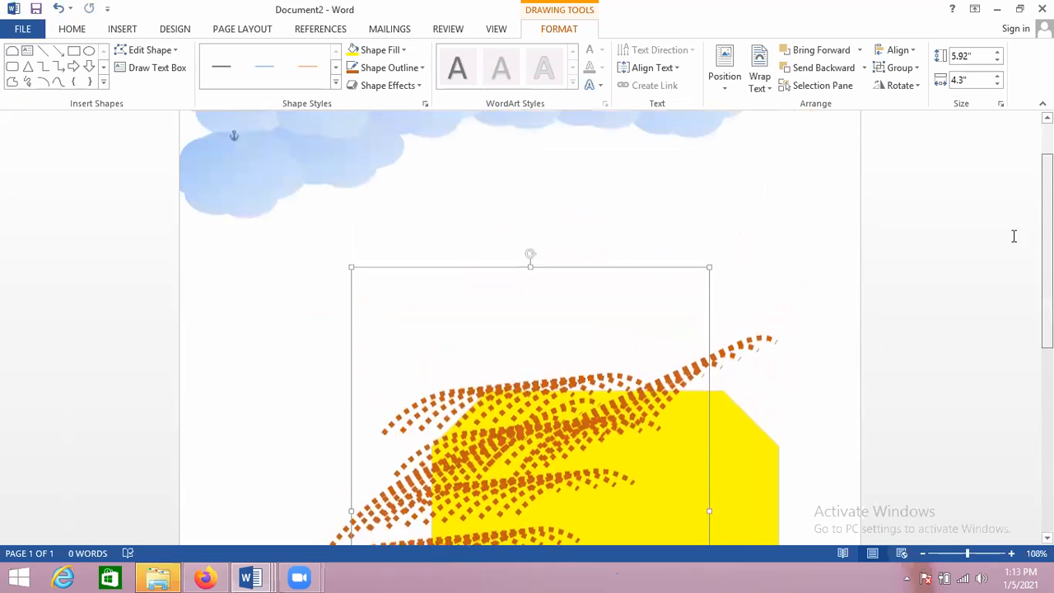
{"action": "mouse_move", "coordinate": [531, 266]}
{"action": "left_mouse_down"}
{"action": "mouse_move", "coordinate": [516, 268]}
{"action": "mouse_move", "coordinate": [495, 375]}
{"action": "left_mouse_up"}
{"action": "mouse_move", "coordinate": [581, 469]}
{"action": "left_mouse_down"}
{"action": "mouse_move", "coordinate": [565, 417]}
{"action": "mouse_move", "coordinate": [504, 440]}
{"action": "mouse_move", "coordinate": [531, 491]}
{"action": "mouse_move", "coordinate": [522, 443]}
{"action": "mouse_move", "coordinate": [535, 428]}
{"action": "mouse_move", "coordinate": [524, 426]}
{"action": "mouse_move", "coordinate": [563, 438]}
{"action": "mouse_move", "coordinate": [473, 385]}
{"action": "left_mouse_up"}
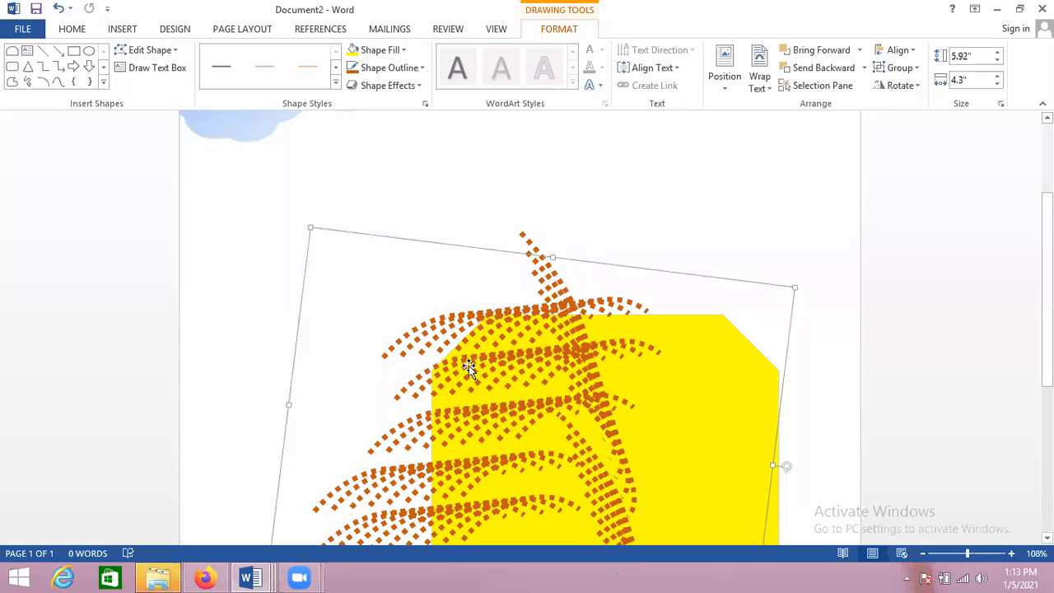
{"action": "left_click_drag", "start_coordinate": [470, 370], "coordinate": [358, 389]}
Move the second arc row across to the far side of the yellow shape, and the upright arc pair to the page's left edge
{"action": "left_click_drag", "start_coordinate": [493, 372], "coordinate": [410, 410]}
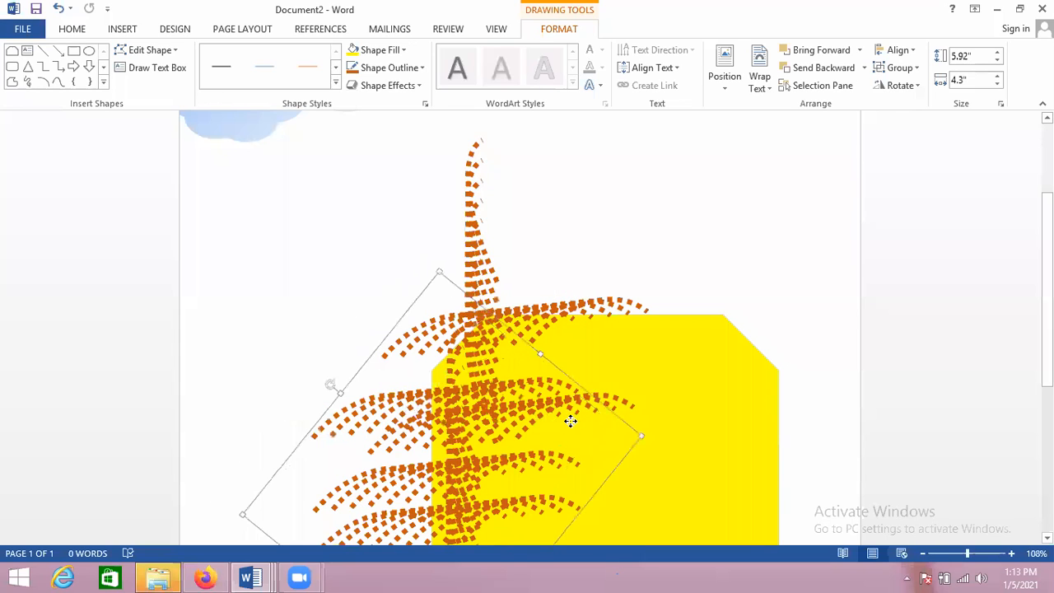
{"action": "left_click_drag", "start_coordinate": [555, 394], "coordinate": [737, 411]}
{"action": "scroll", "coordinate": [489, 282], "scroll_direction": "down", "scroll_amount": 5}
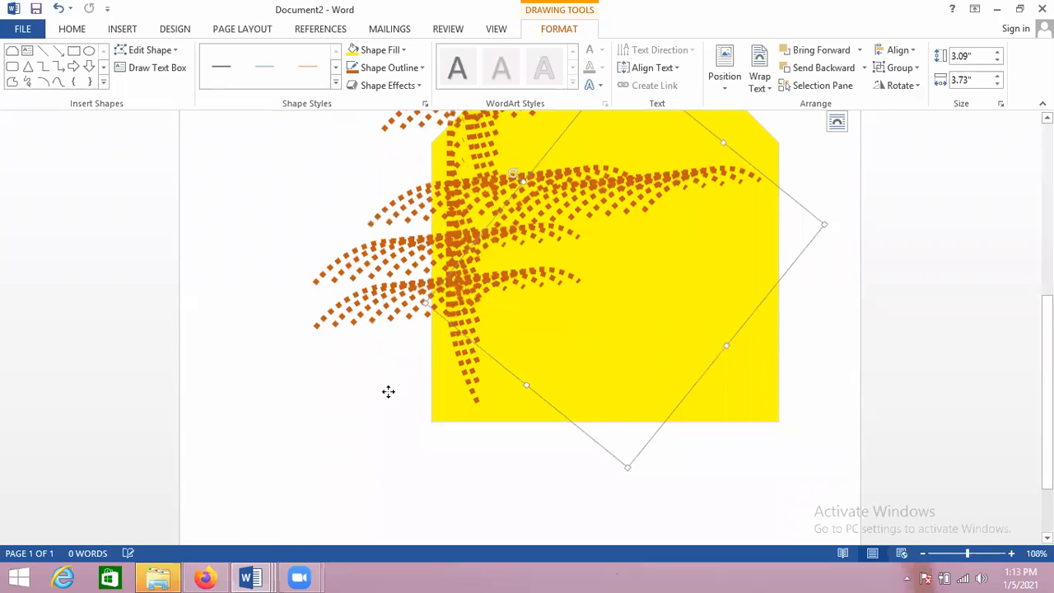
{"action": "left_click_drag", "start_coordinate": [388, 392], "coordinate": [222, 460]}
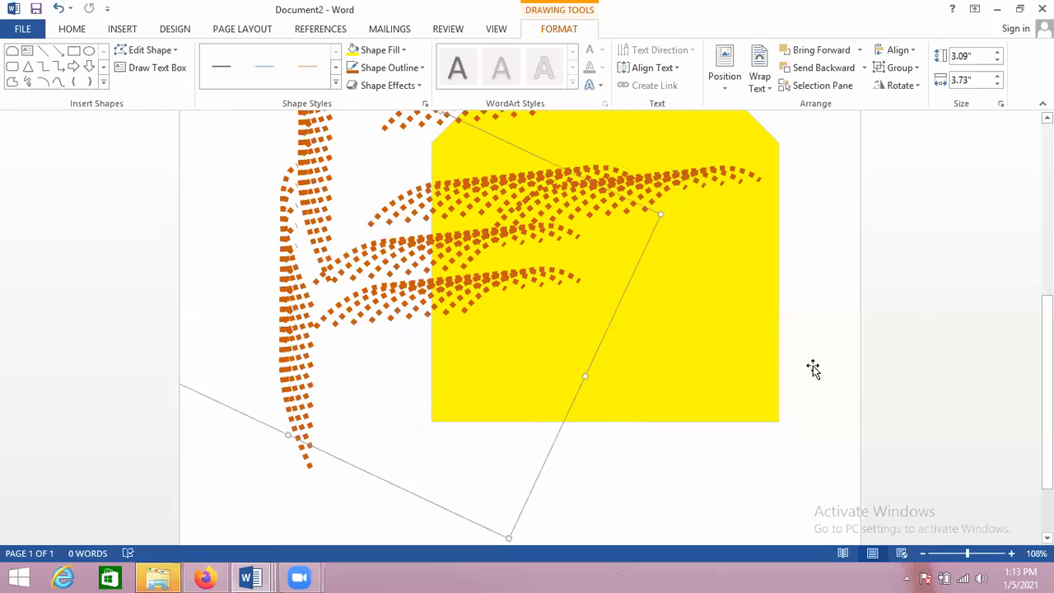
{"action": "left_click_drag", "start_coordinate": [306, 363], "coordinate": [231, 438]}
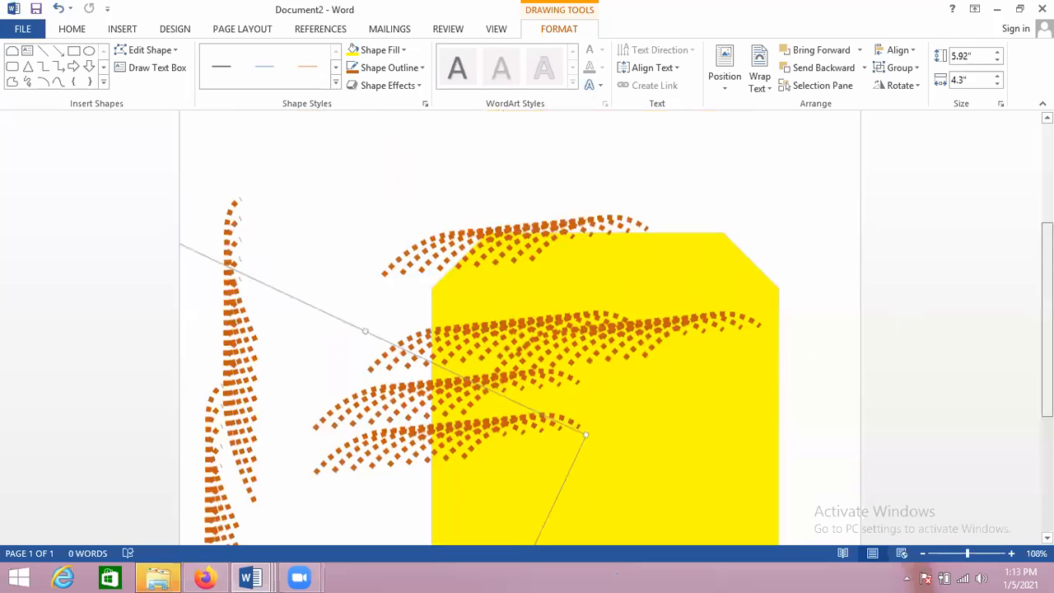
Recolor the outline of one lower arc within the upright pair's upper row pale blue
{"action": "scroll", "coordinate": [230, 288], "scroll_direction": "up", "scroll_amount": 1}
{"action": "left_click", "coordinate": [235, 279]}
{"action": "left_click", "coordinate": [228, 237]}
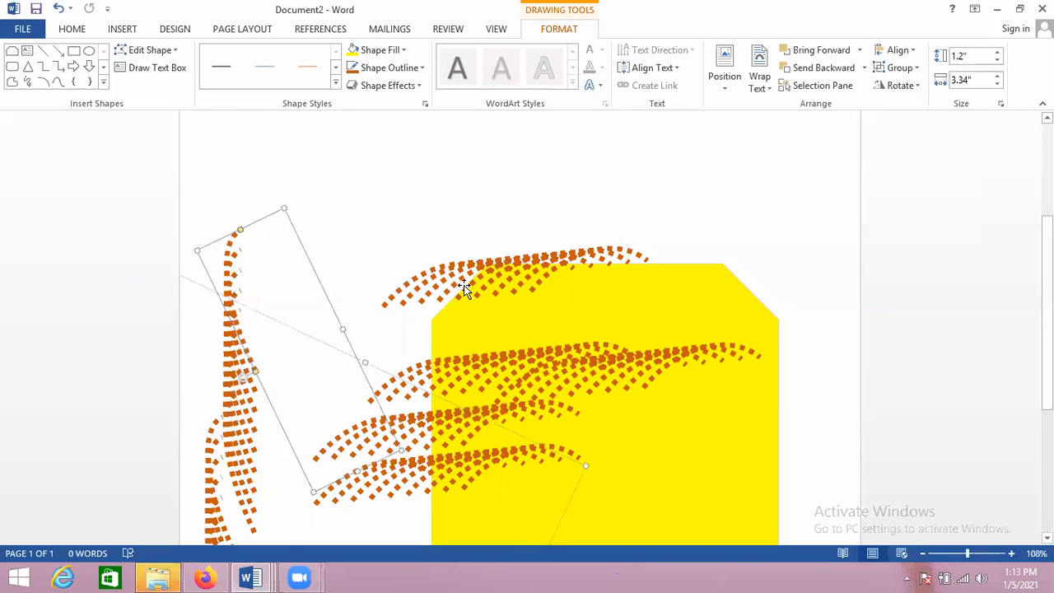
{"action": "key", "text": "Tab"}
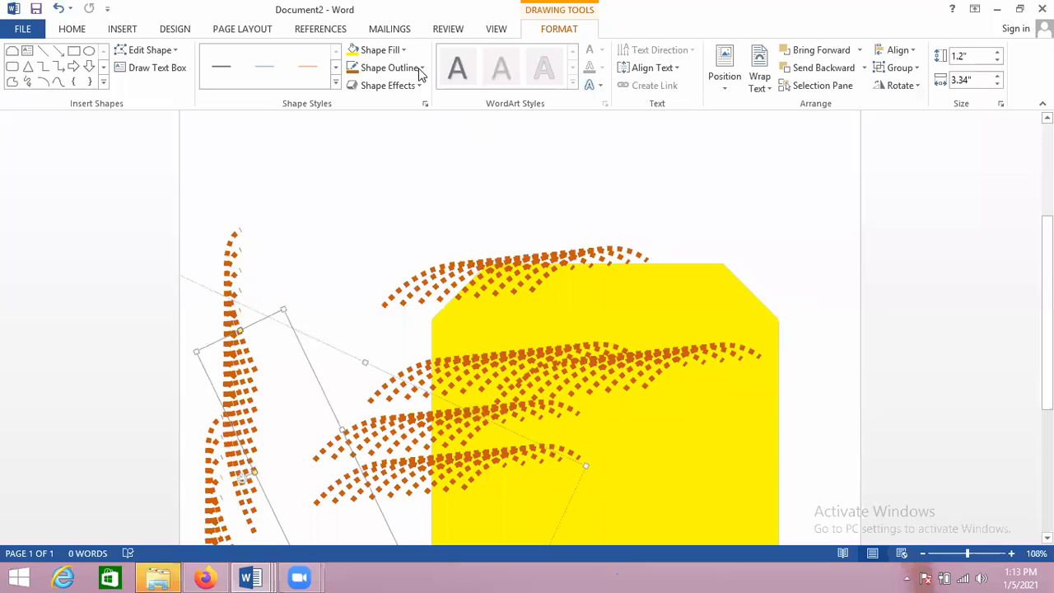
{"action": "left_click", "coordinate": [390, 67]}
{"action": "left_click", "coordinate": [400, 130]}
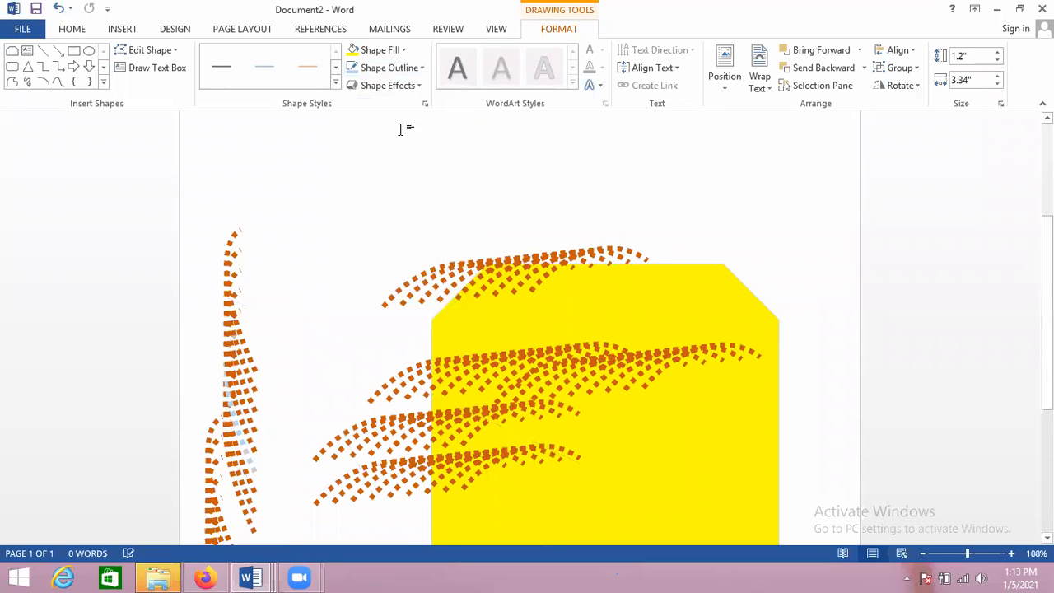
Recolor two more arcs of the same upright row, giving the upper one a dark green outline and the one below it green
{"action": "left_click", "coordinate": [228, 321]}
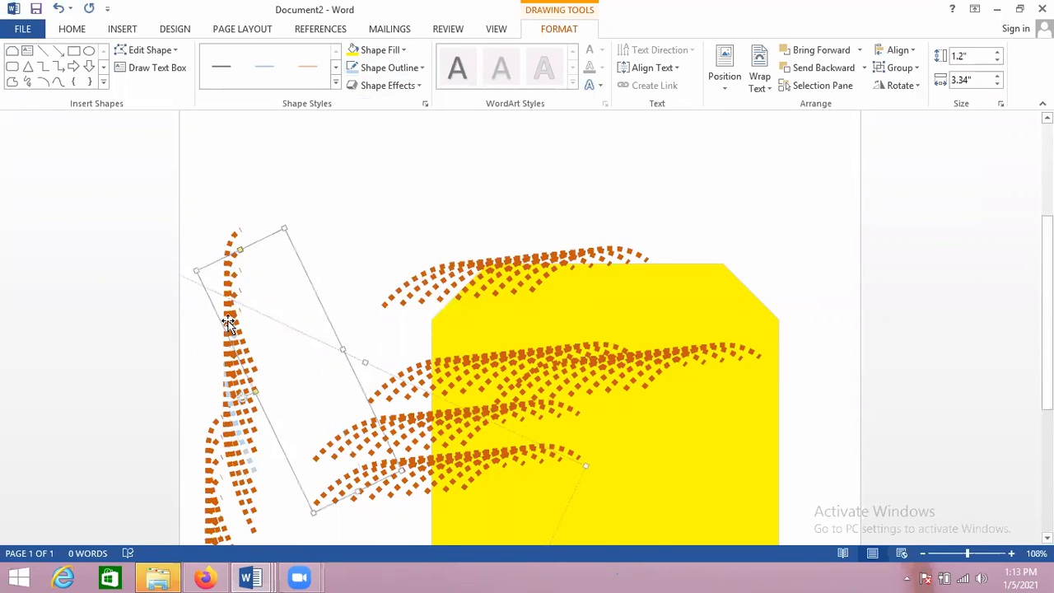
{"action": "left_click", "coordinate": [376, 70]}
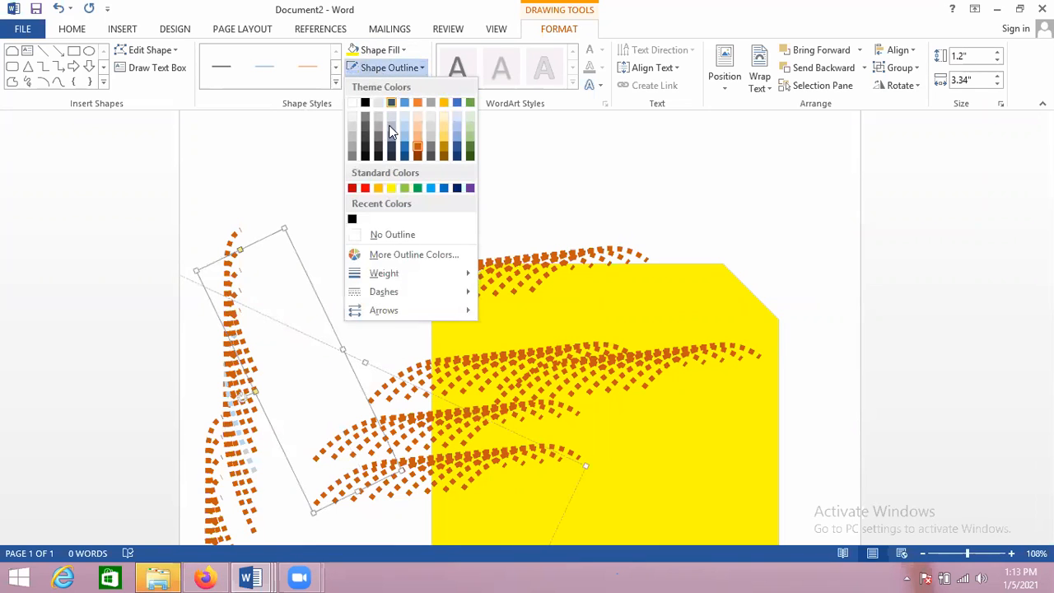
{"action": "left_click", "coordinate": [470, 156]}
{"action": "left_click", "coordinate": [234, 390]}
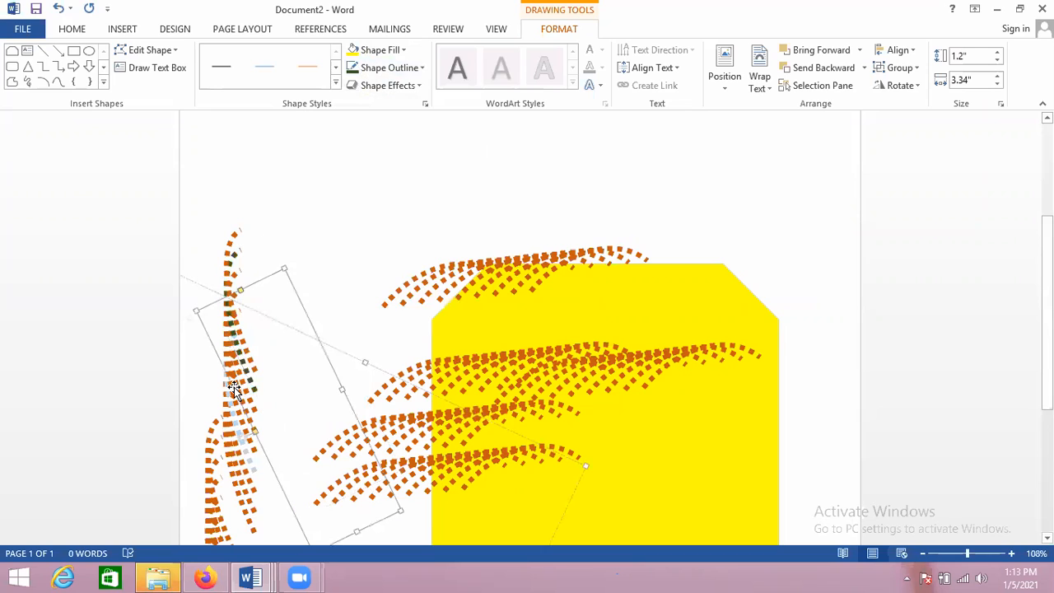
{"action": "left_click", "coordinate": [417, 69]}
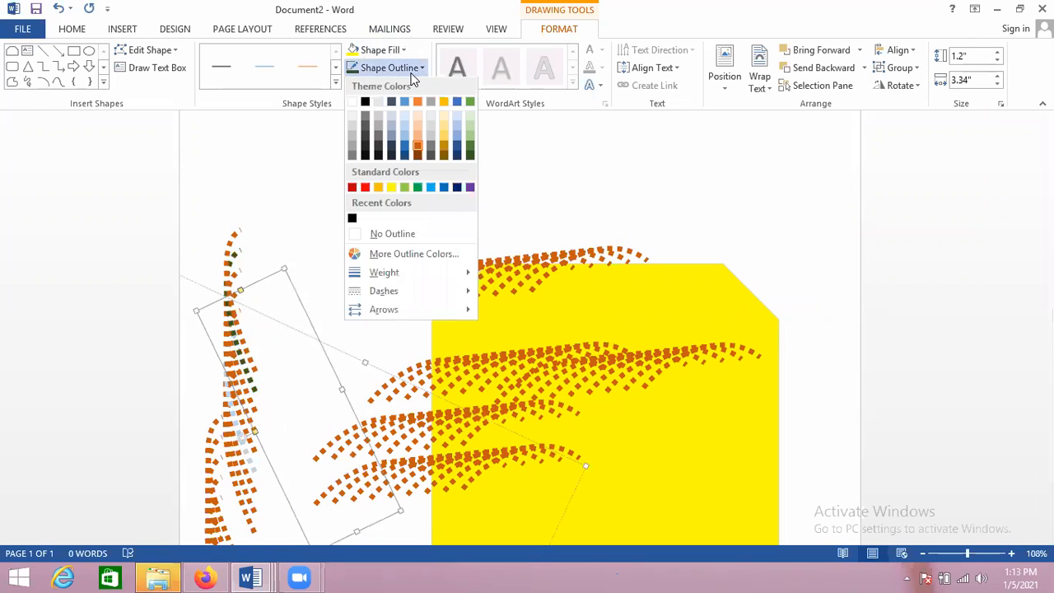
{"action": "left_click", "coordinate": [419, 188]}
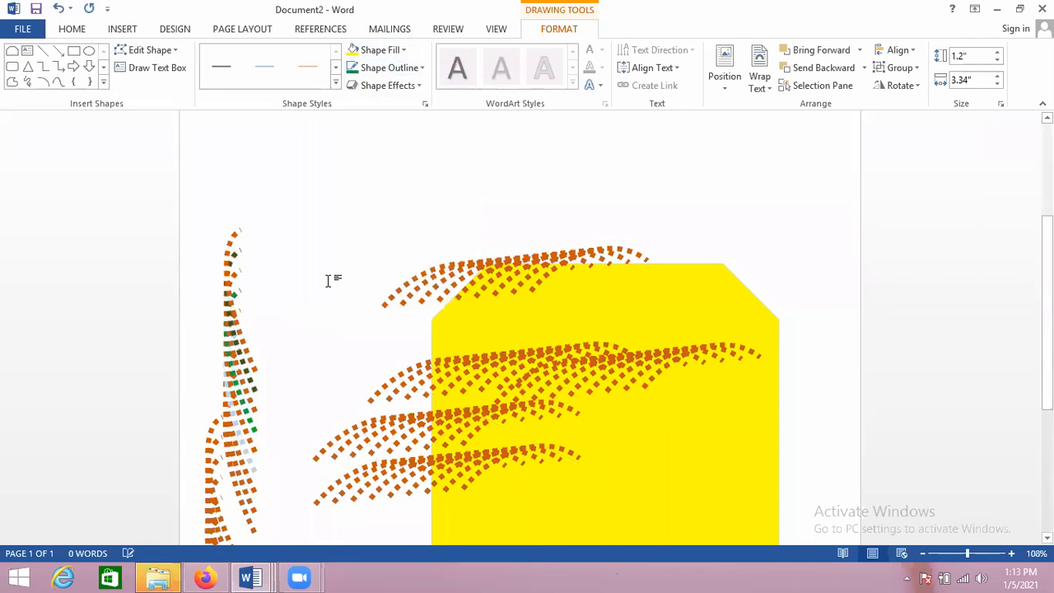
Draw a heart about 1.16" high by 1.49" wide across the yellow shape's lower edge, near its right corner
{"action": "left_click", "coordinate": [215, 489]}
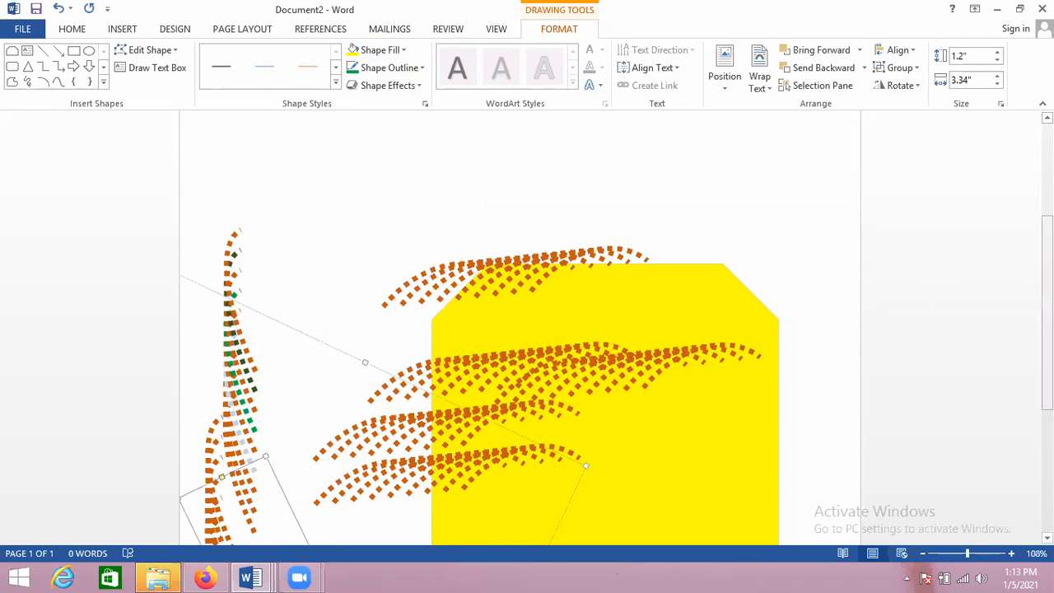
{"action": "scroll", "coordinate": [1047, 313], "scroll_direction": "down", "scroll_amount": 5}
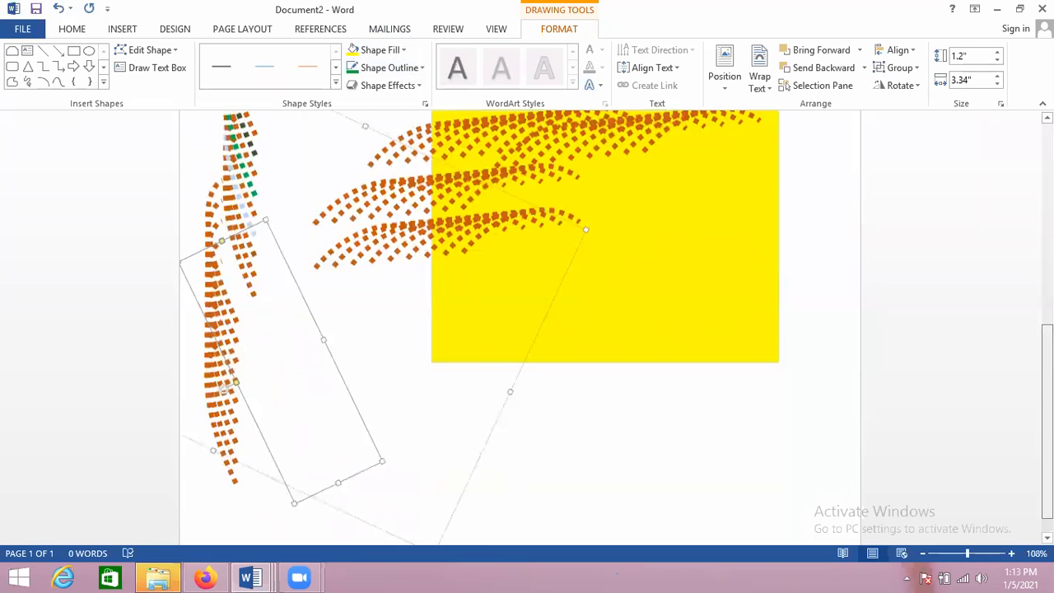
{"action": "left_click", "coordinate": [103, 82]}
{"action": "left_click", "coordinate": [105, 226]}
{"action": "mouse_move", "coordinate": [613, 439]}
{"action": "left_mouse_down"}
{"action": "mouse_move", "coordinate": [664, 337]}
{"action": "mouse_move", "coordinate": [744, 374]}
{"action": "mouse_move", "coordinate": [734, 344]}
{"action": "left_mouse_up"}
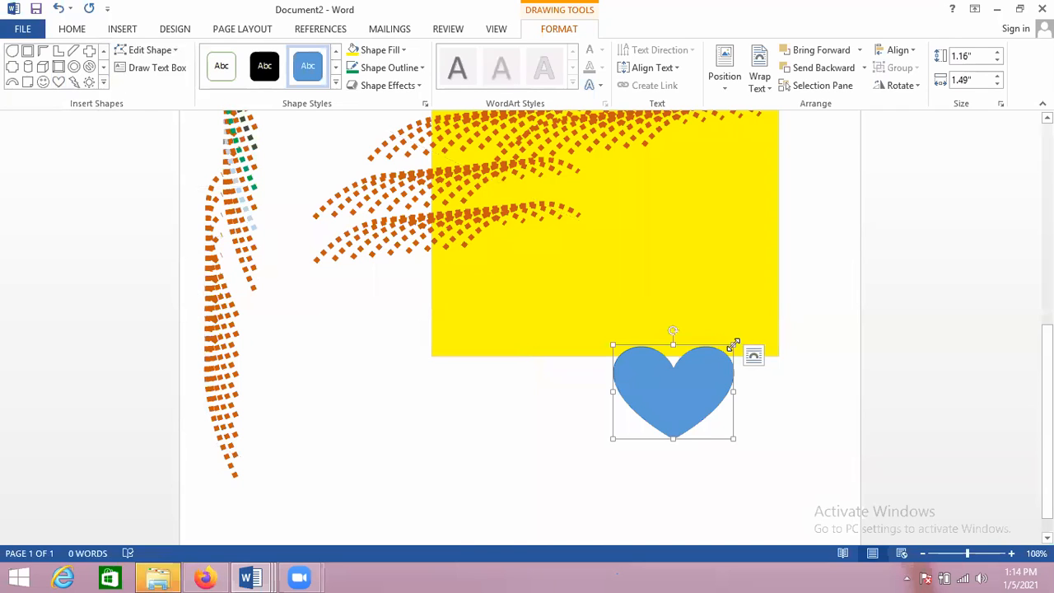
Duplicate the heart, rotate the copy a quarter turn clockwise and place it below and to the right of the original
{"action": "key", "text": "ctrl+c"}
{"action": "key", "text": "ctrl+v"}
{"action": "left_click_drag", "start_coordinate": [687, 344], "coordinate": [784, 405]}
{"action": "left_click_drag", "start_coordinate": [684, 412], "coordinate": [718, 446]}
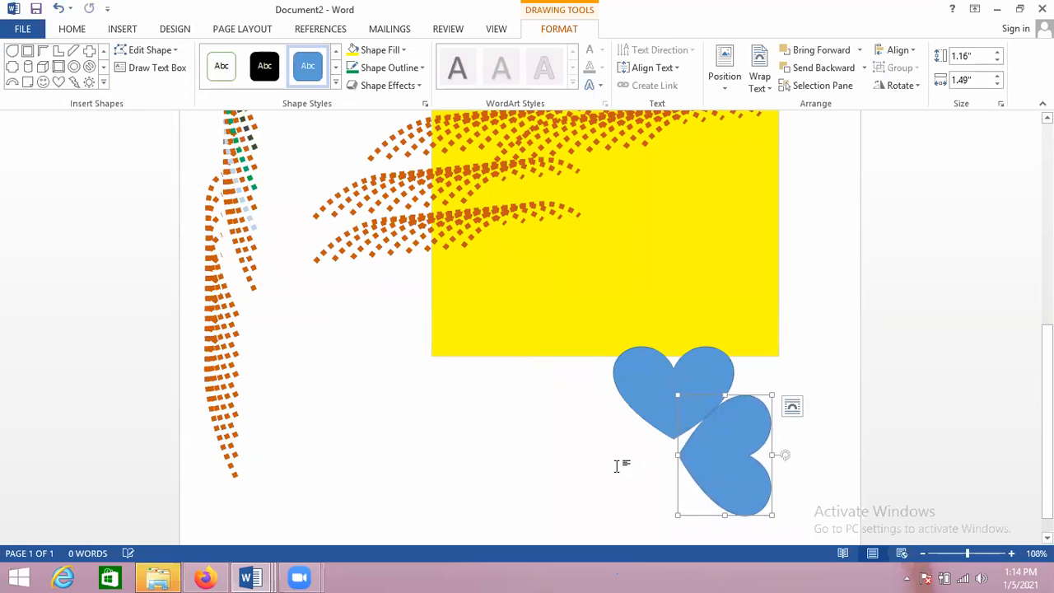
Paste two more hearts, rotate one a quarter turn counterclockwise and place it below and to the left of the original
{"action": "left_click", "coordinate": [659, 383]}
{"action": "key", "text": "ctrl+v"}
{"action": "key", "text": "ctrl+v"}
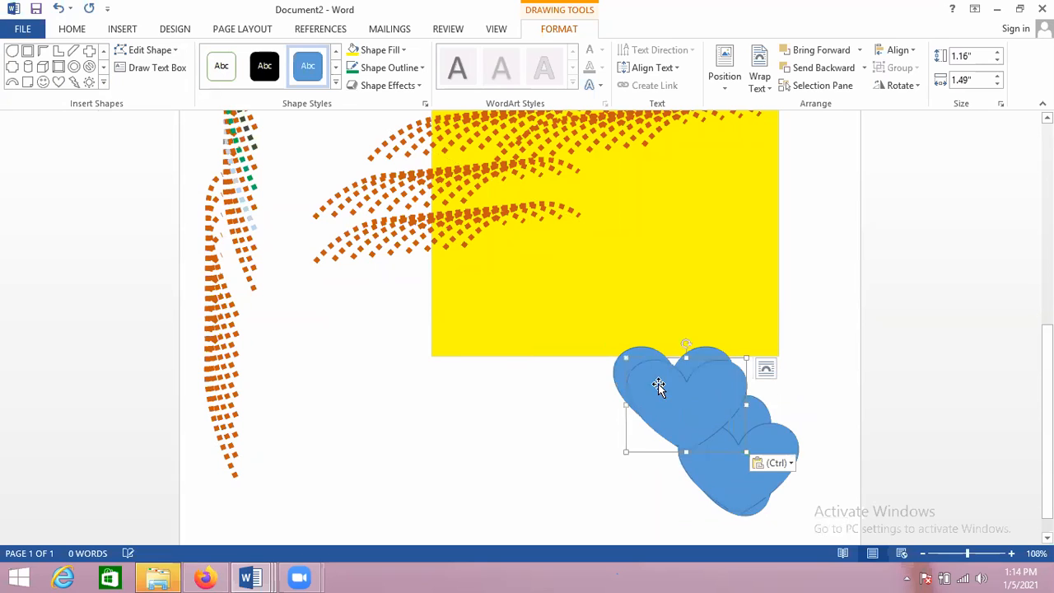
{"action": "left_click_drag", "start_coordinate": [683, 345], "coordinate": [593, 412]}
{"action": "left_click_drag", "start_coordinate": [681, 424], "coordinate": [625, 482]}
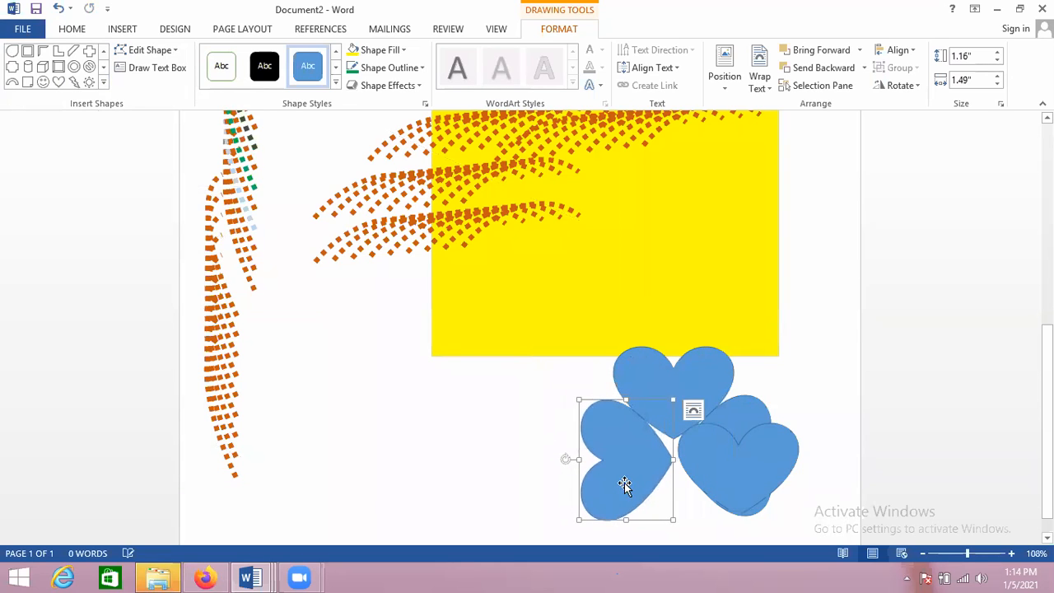
Turn the remaining heart upside down beneath the others and adjust the side and bottom hearts so their points face a common center
{"action": "left_click", "coordinate": [698, 474]}
{"action": "left_click_drag", "start_coordinate": [813, 432], "coordinate": [650, 478]}
{"action": "left_click", "coordinate": [733, 416]}
{"action": "left_click_drag", "start_coordinate": [744, 414], "coordinate": [761, 400]}
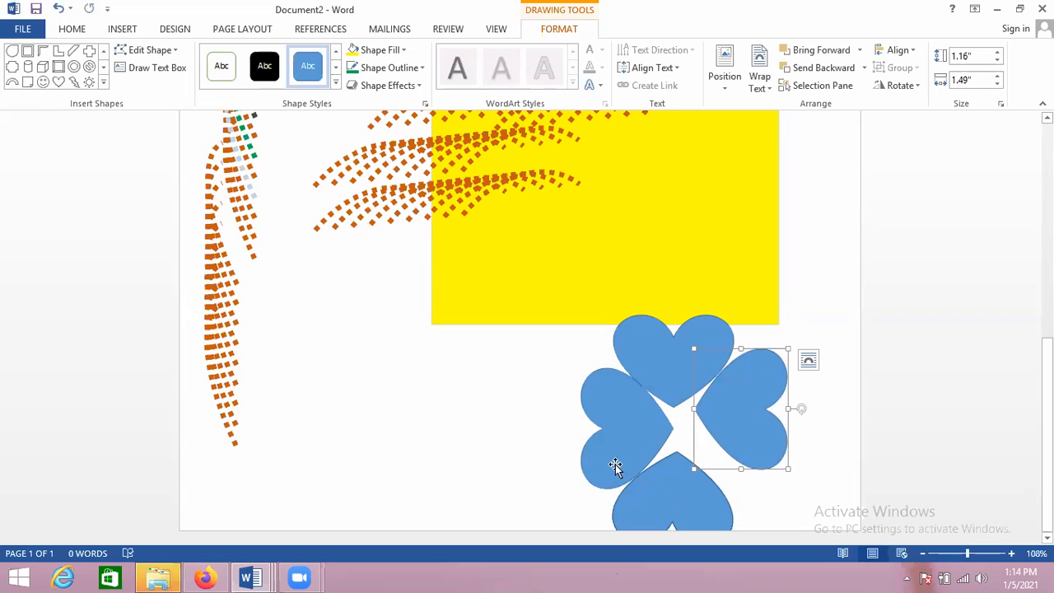
{"action": "left_click_drag", "start_coordinate": [615, 466], "coordinate": [600, 448]}
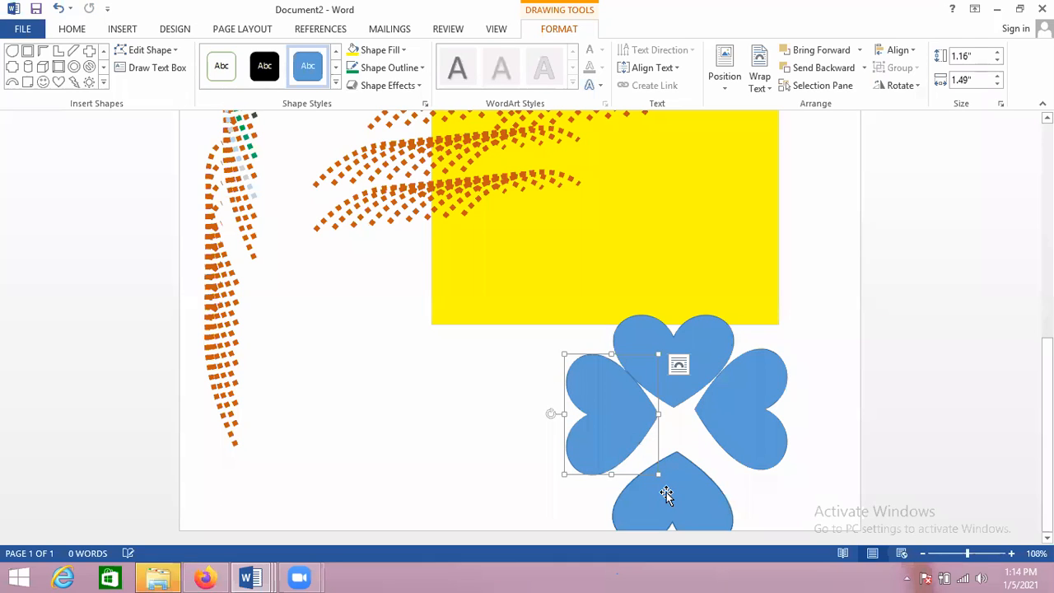
{"action": "mouse_move", "coordinate": [664, 470]}
{"action": "left_mouse_down"}
{"action": "mouse_move", "coordinate": [668, 448]}
{"action": "mouse_move", "coordinate": [674, 459]}
{"action": "left_mouse_up"}
Nudge the top heart, straighten the tilted bottom heart and align it directly beneath the top one
{"action": "left_click", "coordinate": [683, 363]}
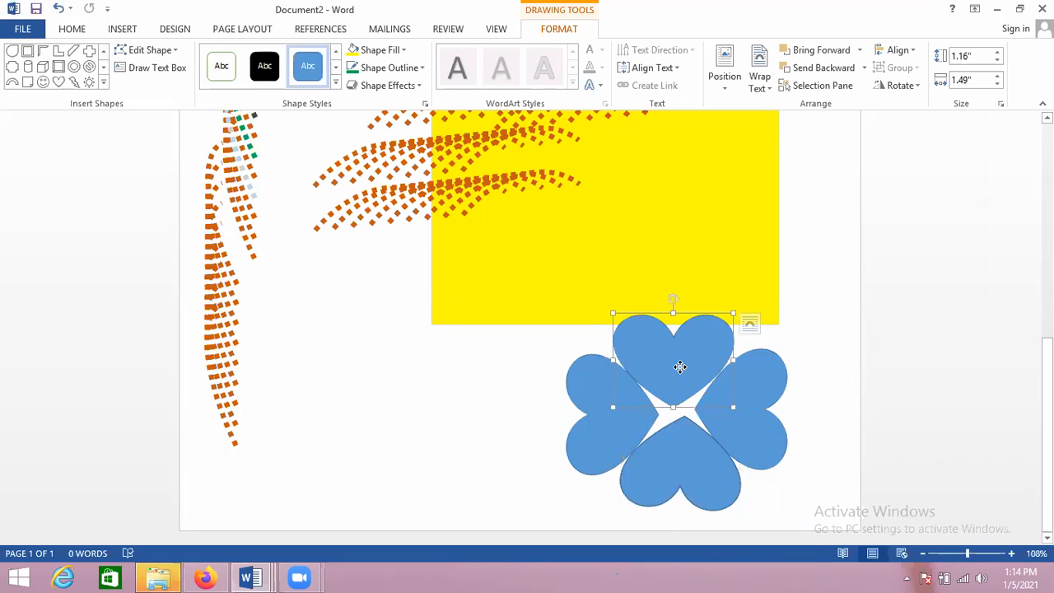
{"action": "left_click_drag", "start_coordinate": [682, 367], "coordinate": [683, 370]}
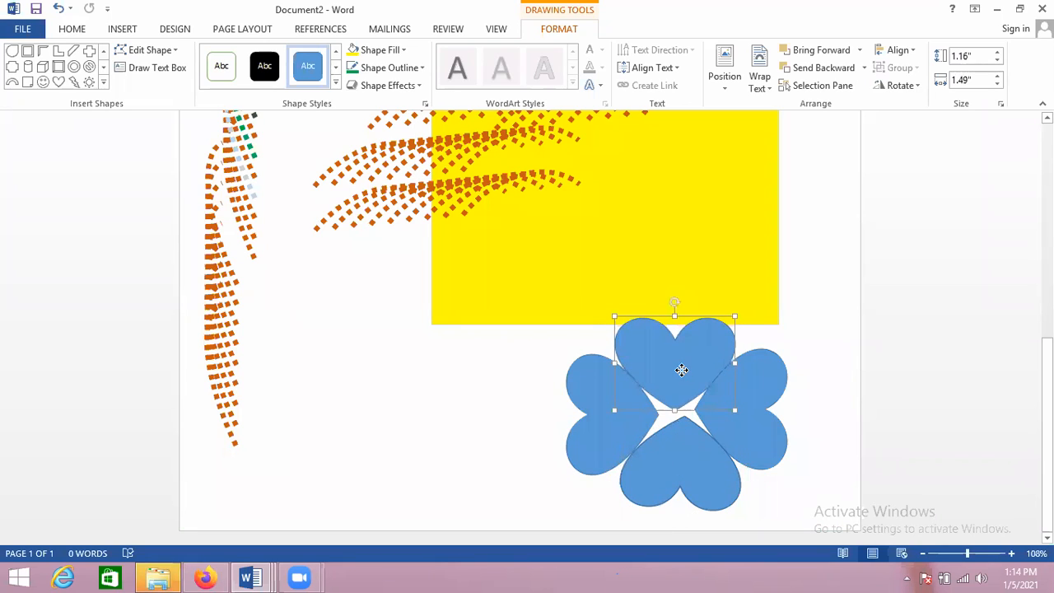
{"action": "left_click", "coordinate": [682, 430]}
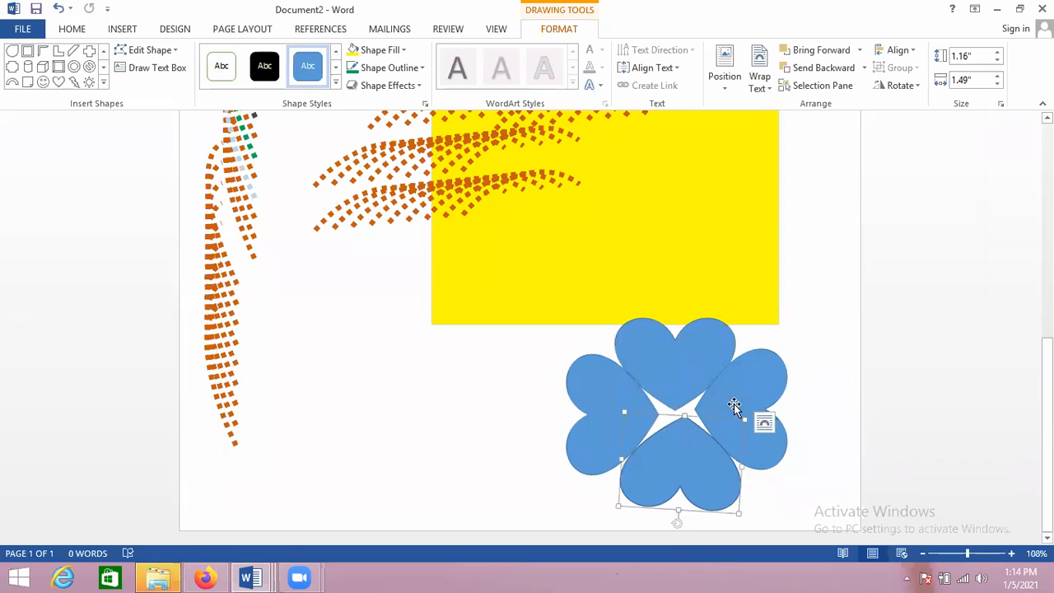
{"action": "left_click_drag", "start_coordinate": [675, 527], "coordinate": [679, 528]}
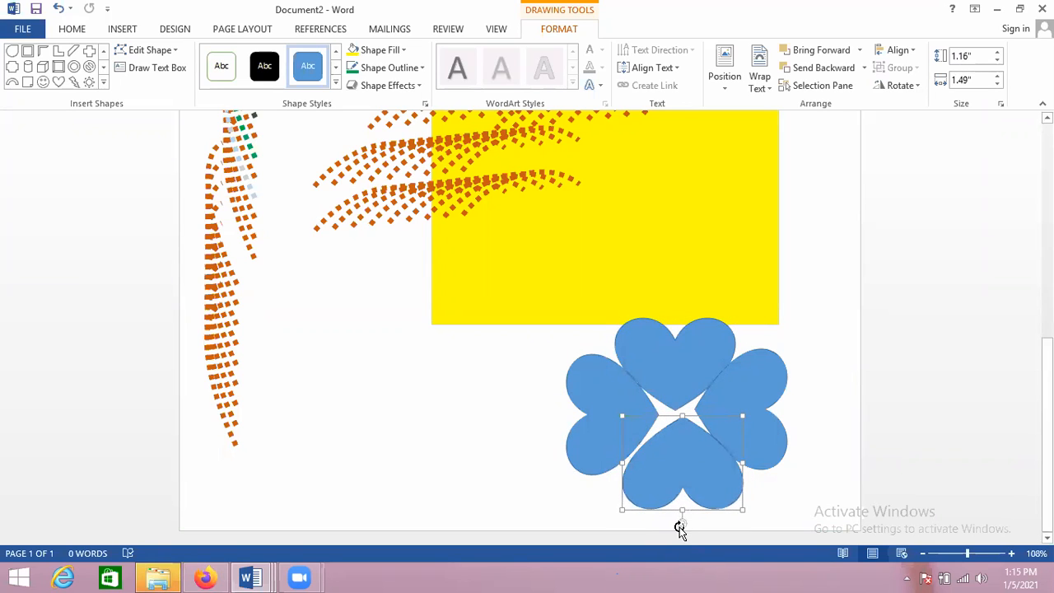
{"action": "left_click_drag", "start_coordinate": [687, 480], "coordinate": [678, 483]}
Shift the right heart level with the left one and stretch its width to 1.53"
{"action": "left_click", "coordinate": [751, 431]}
{"action": "left_click", "coordinate": [740, 370]}
{"action": "left_click_drag", "start_coordinate": [740, 372], "coordinate": [738, 378]}
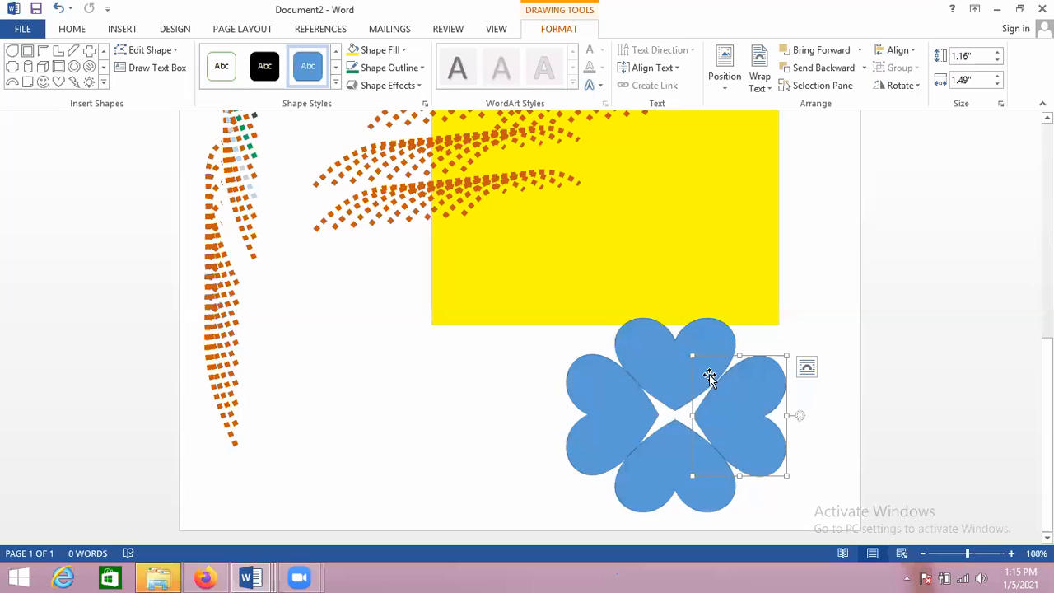
{"action": "left_click_drag", "start_coordinate": [741, 355], "coordinate": [740, 350]}
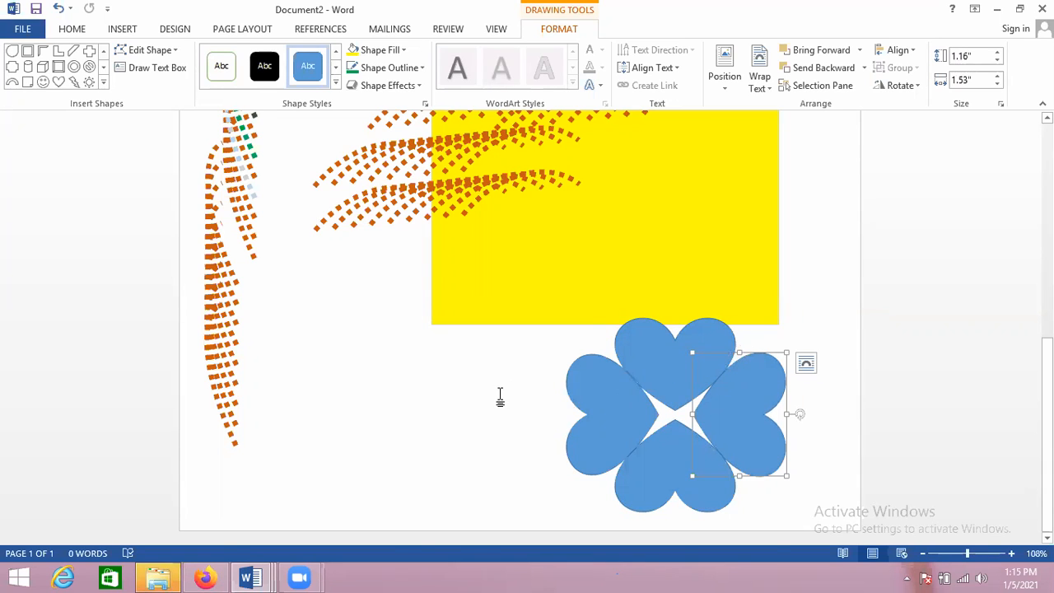
{"action": "scroll", "coordinate": [501, 393], "scroll_direction": "up", "scroll_amount": 4}
{"action": "scroll", "coordinate": [501, 393], "scroll_direction": "up", "scroll_amount": 1}
{"action": "left_click", "coordinate": [844, 415]}
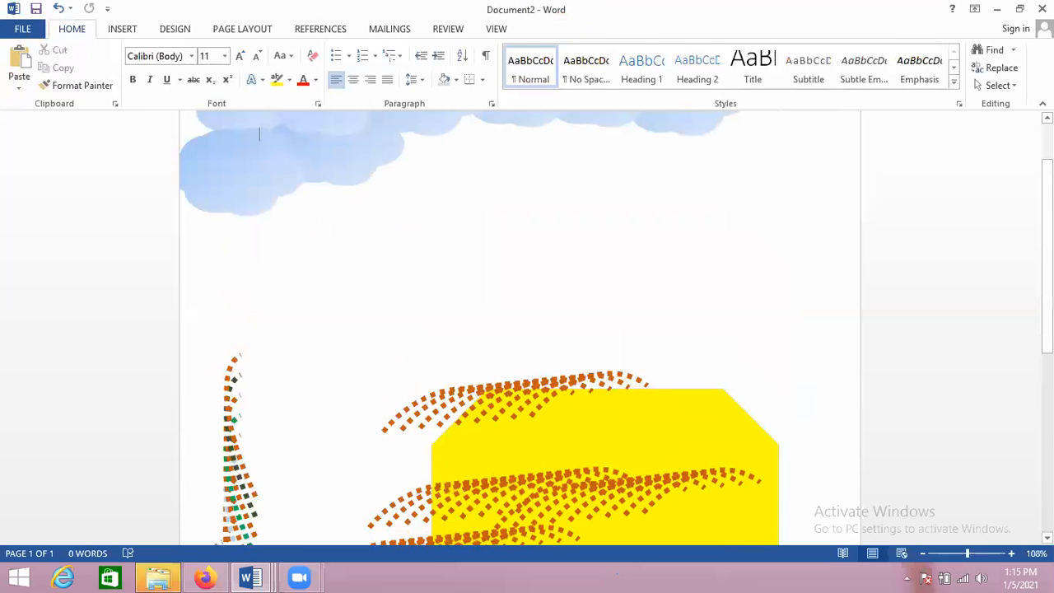
{"action": "scroll", "coordinate": [527, 330], "scroll_direction": "down", "scroll_amount": 1}
{"action": "scroll", "coordinate": [519, 329], "scroll_direction": "down", "scroll_amount": 4}
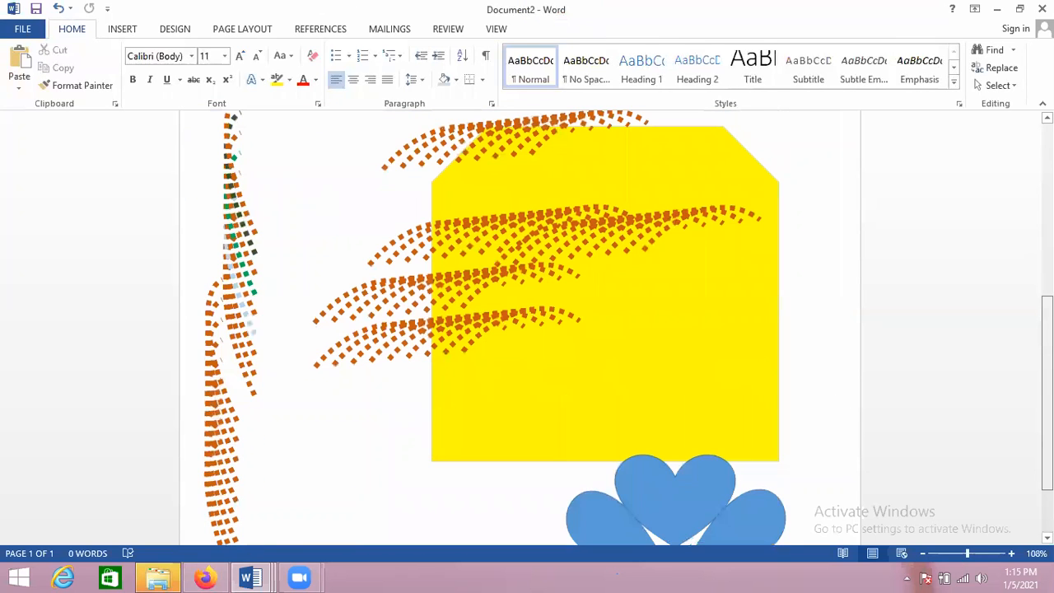
{"action": "scroll", "coordinate": [520, 329], "scroll_direction": "down", "scroll_amount": 3}
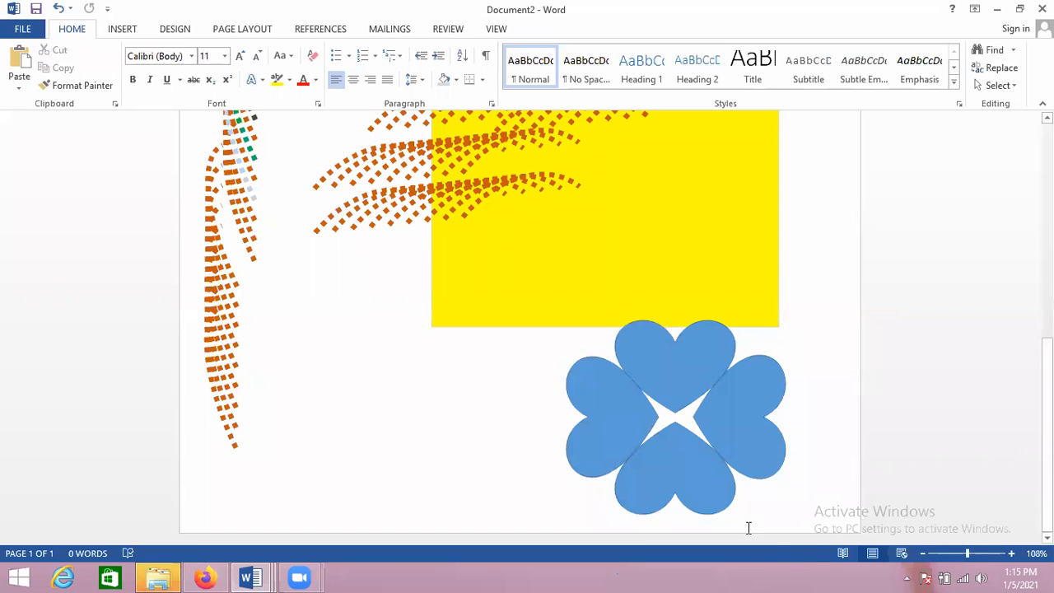
Select all four blue hearts of the flower and group them into one object
{"action": "left_click", "coordinate": [693, 394]}
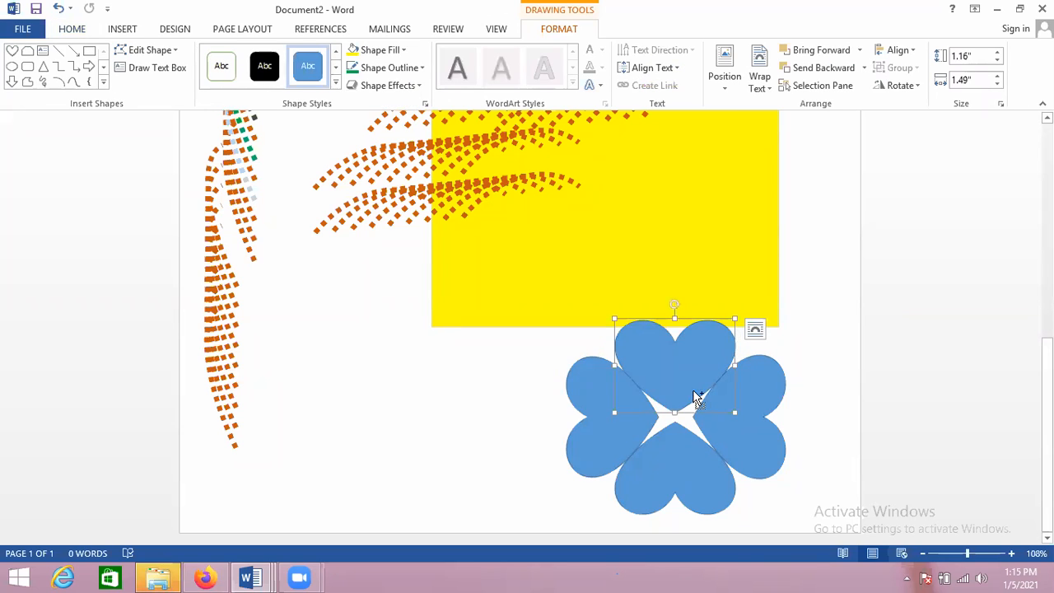
{"action": "left_click", "coordinate": [729, 430], "text": "shift"}
{"action": "left_click", "coordinate": [664, 452], "text": "shift"}
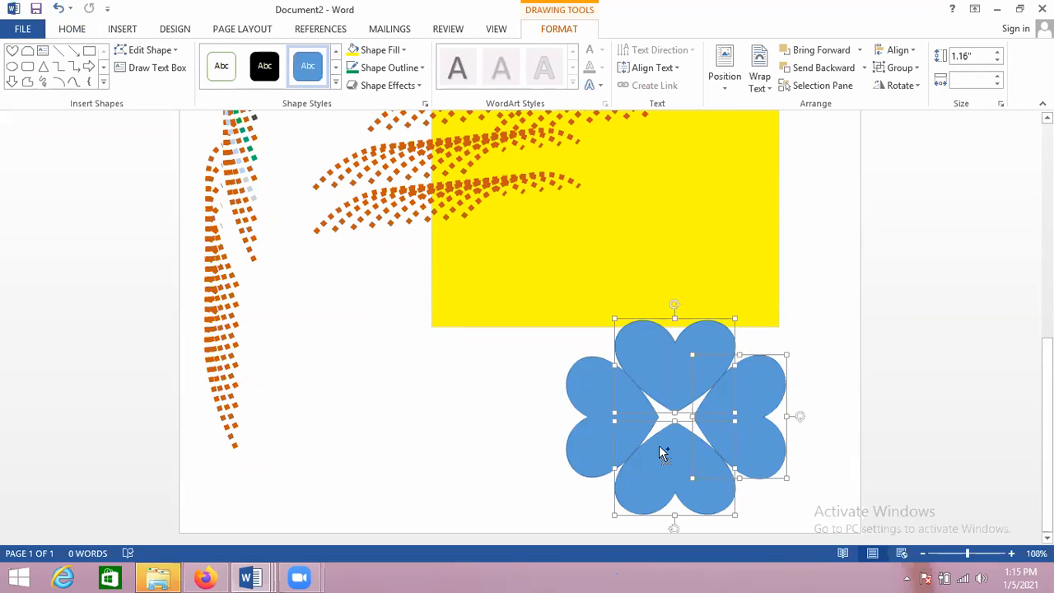
{"action": "left_click", "coordinate": [600, 406], "text": "shift"}
{"action": "right_click", "coordinate": [601, 408]}
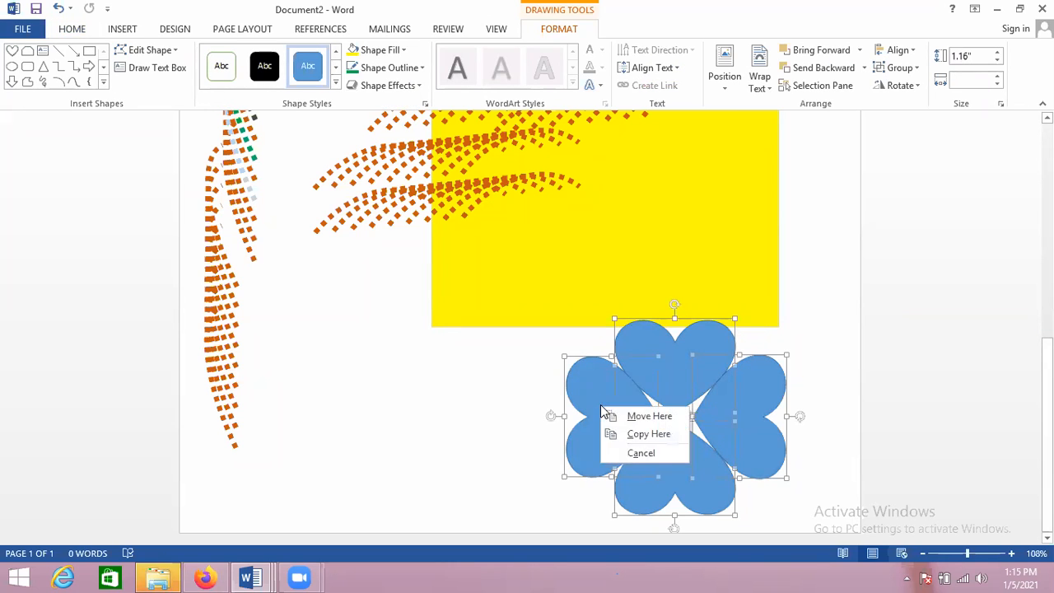
{"action": "right_click", "coordinate": [600, 369]}
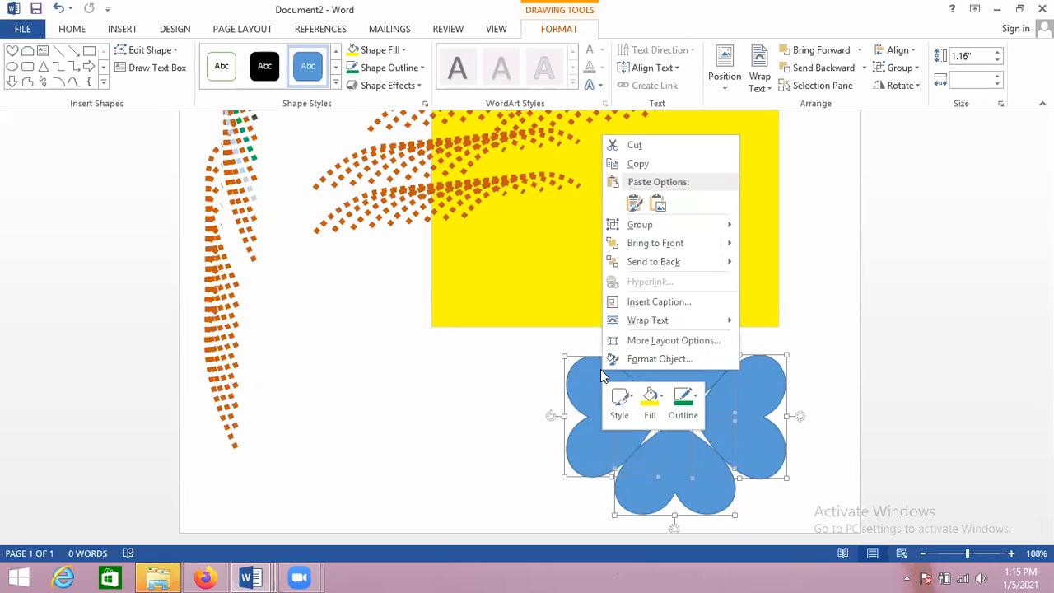
{"action": "mouse_move", "coordinate": [672, 227]}
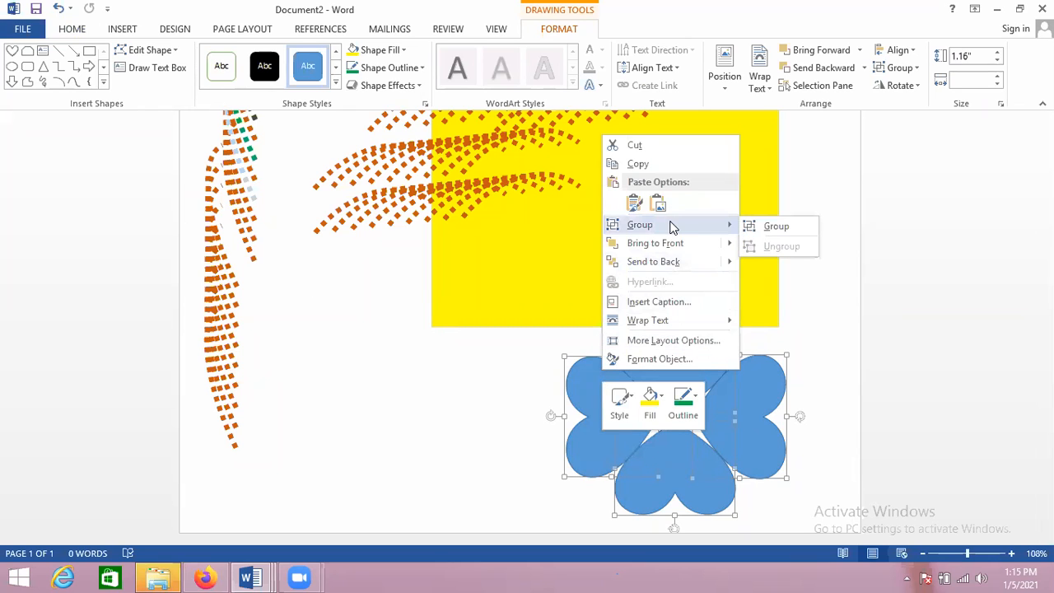
{"action": "left_click", "coordinate": [759, 234]}
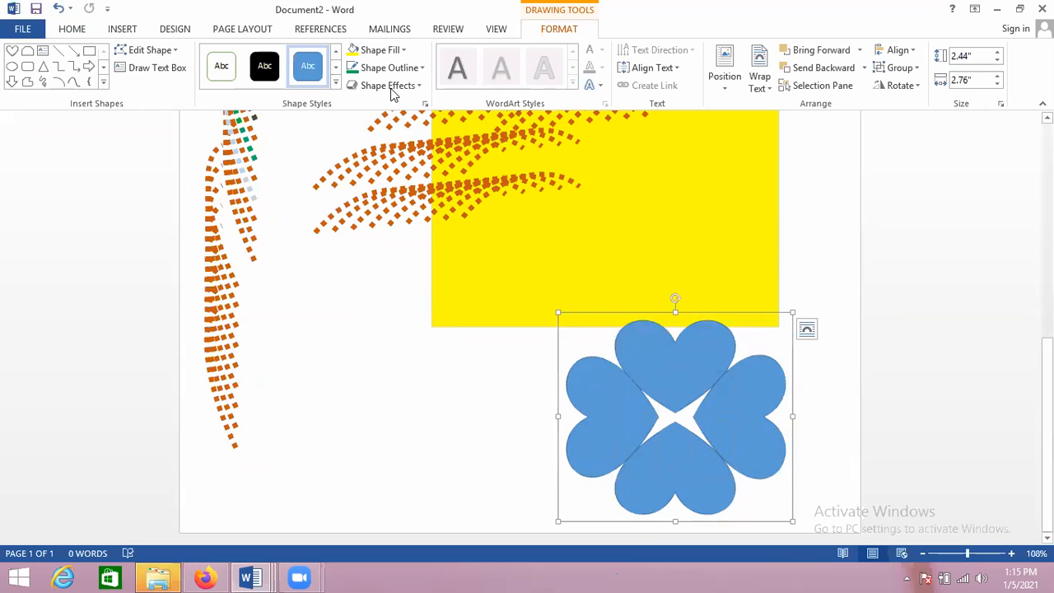
Fill the grouped hearts with the standard red and move the flower onto the lower right of the yellow shape
{"action": "left_click", "coordinate": [403, 52]}
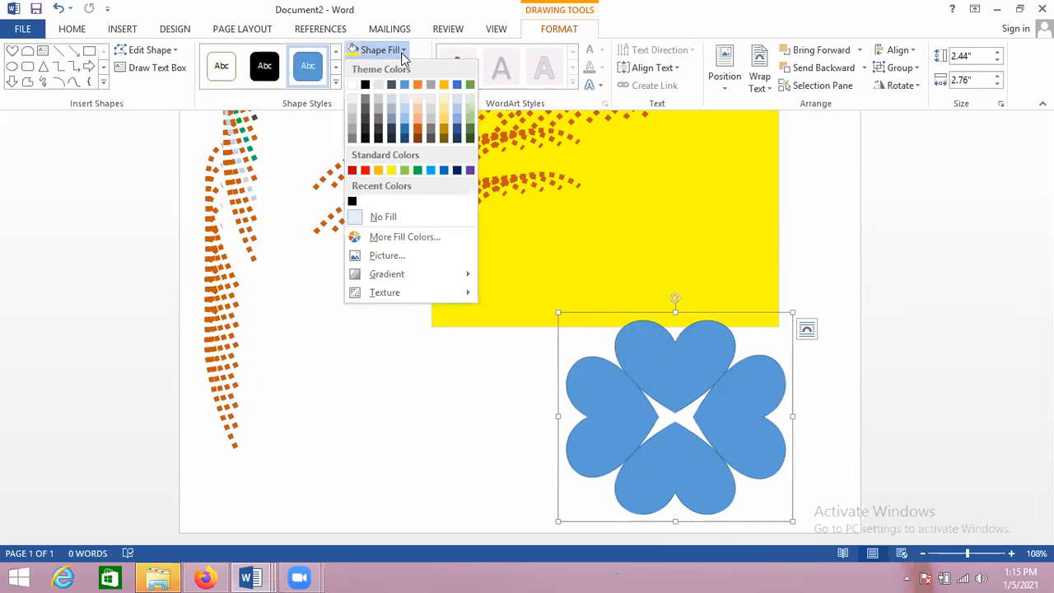
{"action": "left_click", "coordinate": [366, 171]}
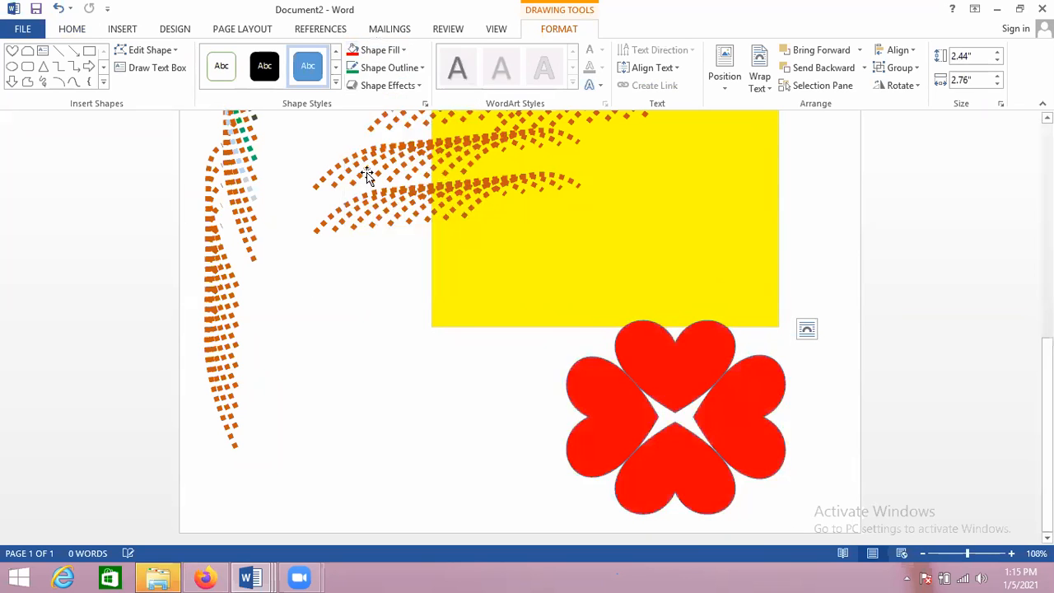
{"action": "left_click_drag", "start_coordinate": [646, 358], "coordinate": [632, 162]}
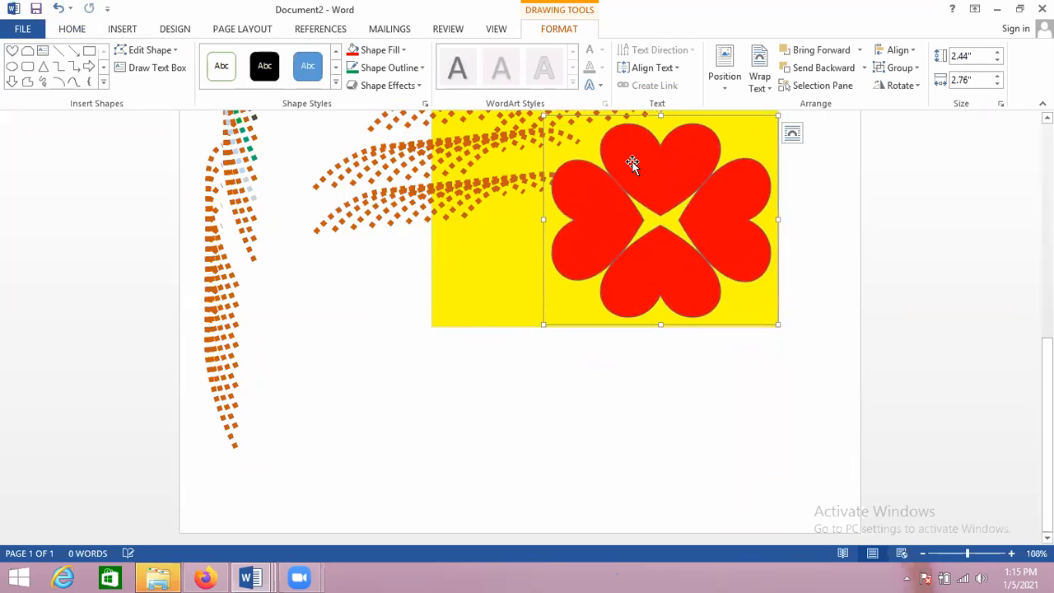
Give the flower the second-row orange glow, shrink it to 1.81" by 2" and shift it toward the yellow shape's lower-right corner
{"action": "left_click", "coordinate": [418, 89]}
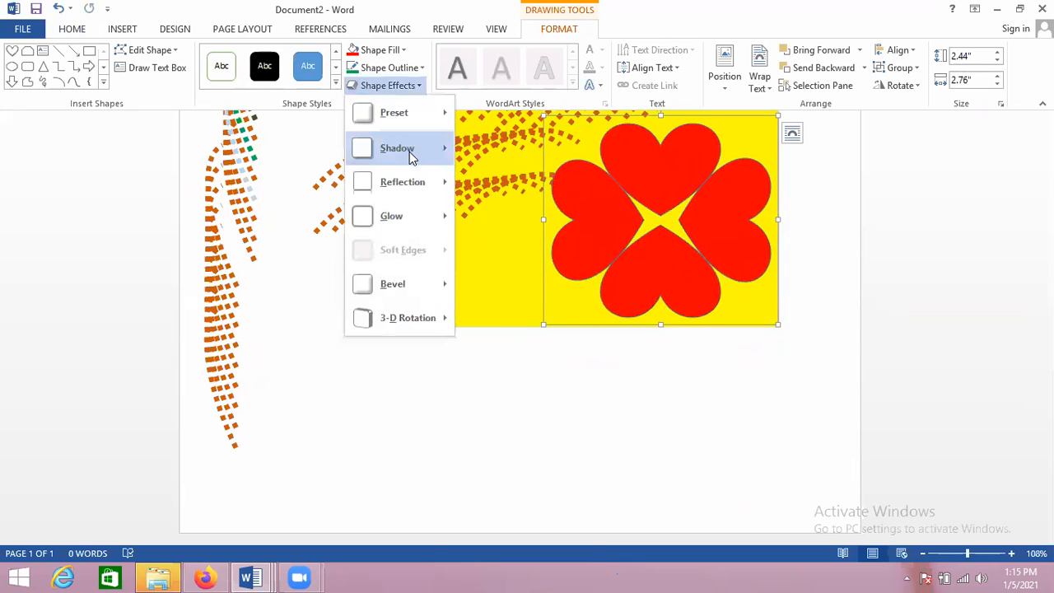
{"action": "mouse_move", "coordinate": [420, 216]}
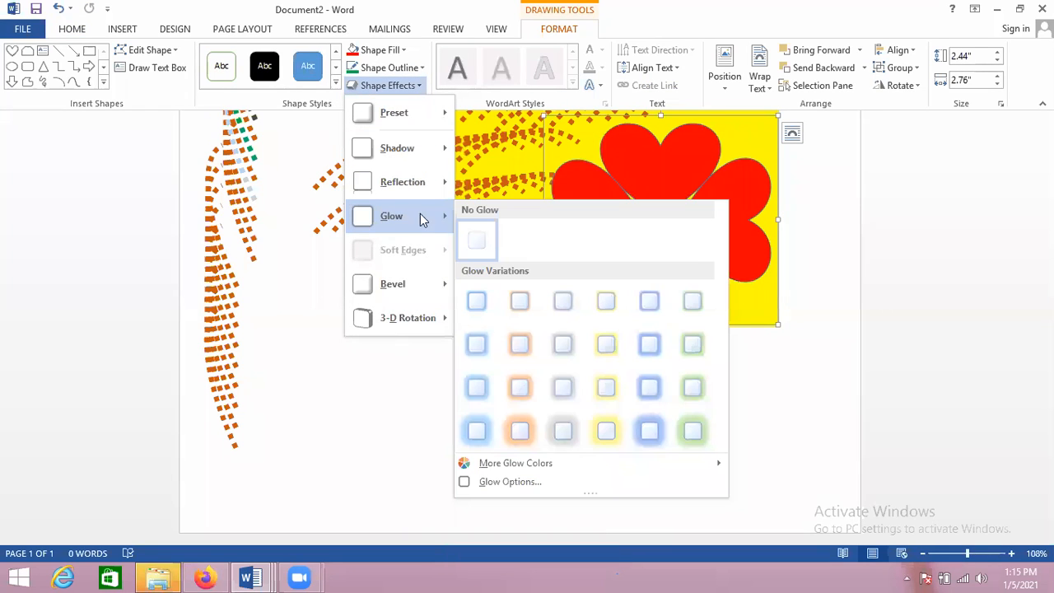
{"action": "left_click", "coordinate": [523, 349]}
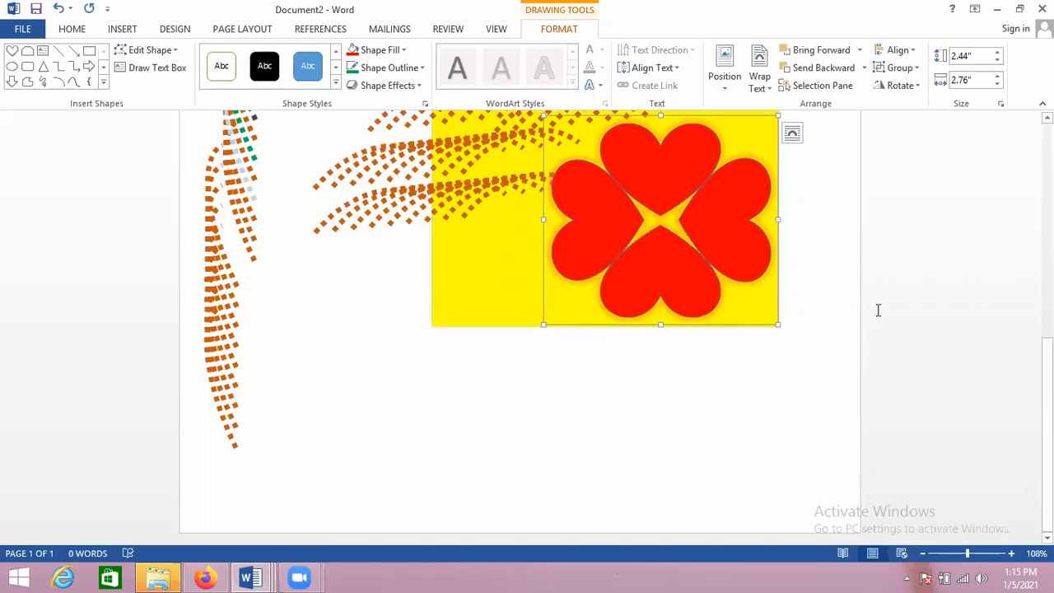
{"action": "left_click_drag", "start_coordinate": [775, 325], "coordinate": [709, 266]}
{"action": "left_click_drag", "start_coordinate": [652, 215], "coordinate": [715, 262]}
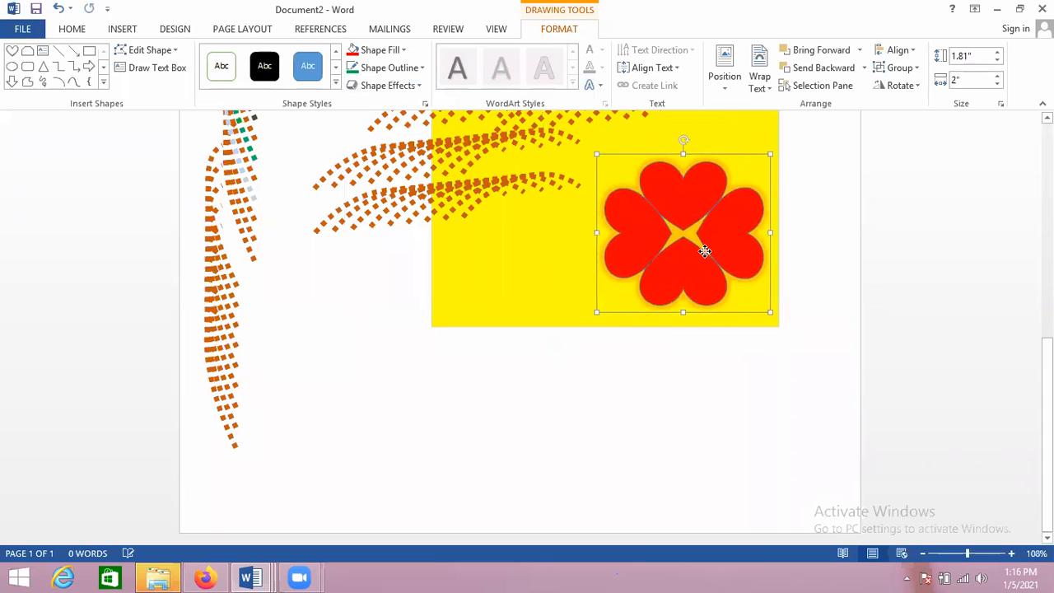
Apply the second bevel of the second row to the red flower and deselect it
{"action": "left_click", "coordinate": [393, 90]}
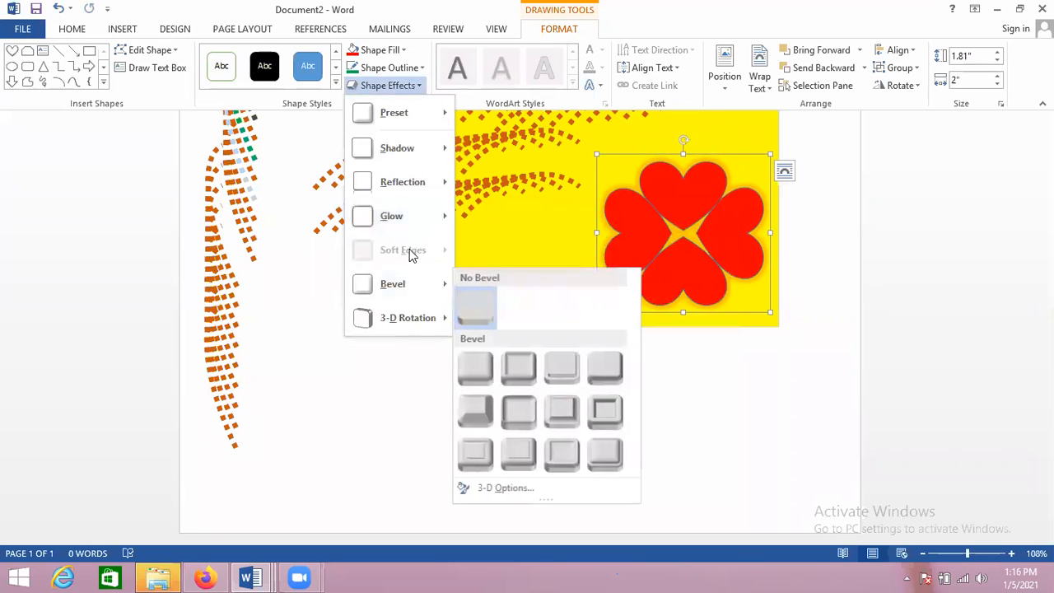
{"action": "mouse_move", "coordinate": [437, 294]}
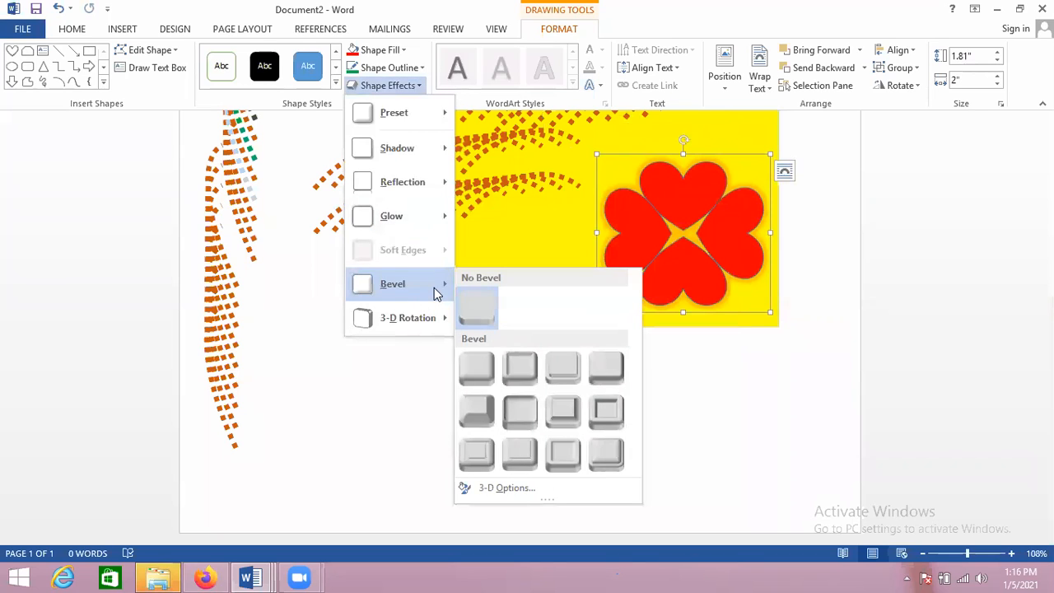
{"action": "left_click", "coordinate": [516, 409]}
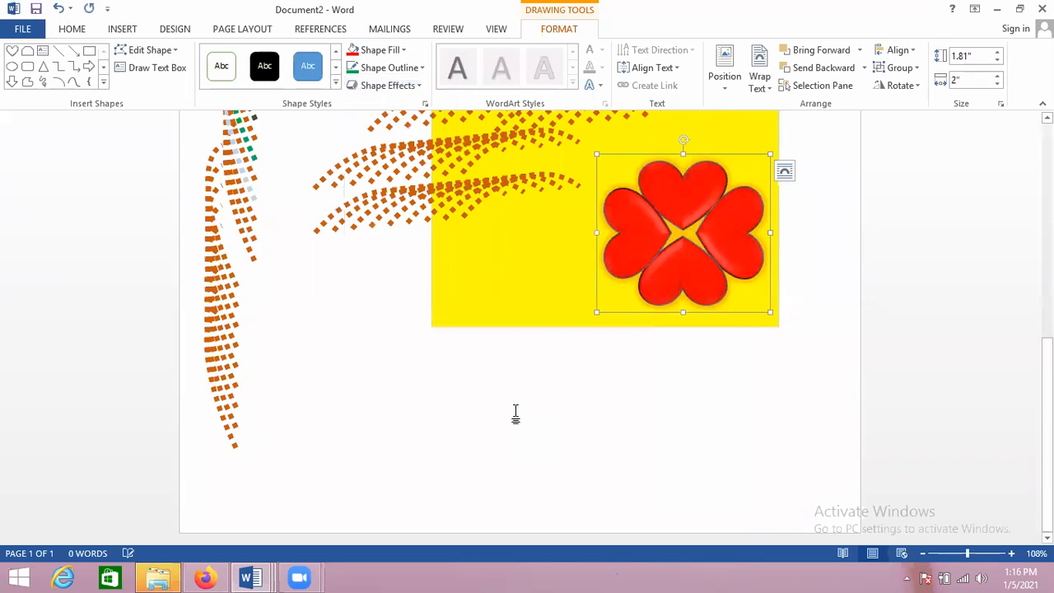
{"action": "left_click", "coordinate": [540, 399]}
Delete the four orange dotted arc groups that cross the middle of the yellow shape
{"action": "scroll", "coordinate": [588, 412], "scroll_direction": "up", "scroll_amount": 6}
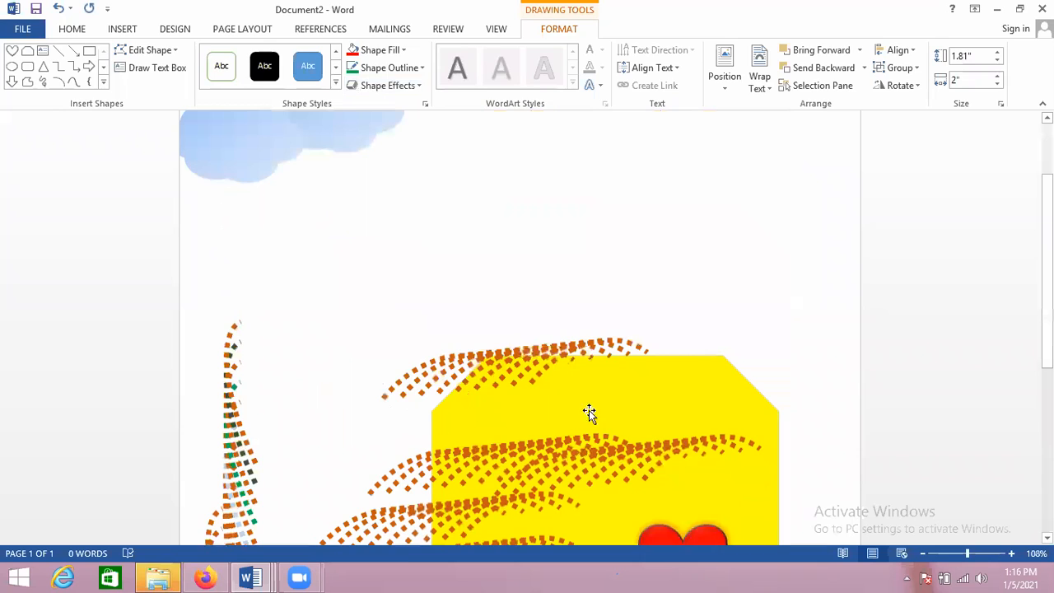
{"action": "scroll", "coordinate": [518, 330], "scroll_direction": "down", "scroll_amount": 5}
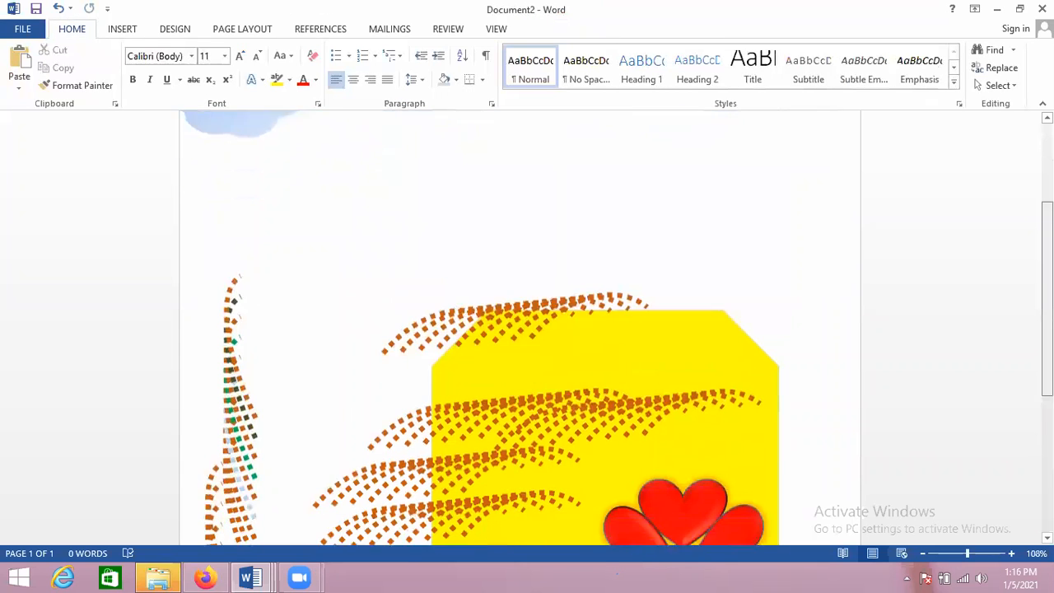
{"action": "scroll", "coordinate": [962, 362], "scroll_direction": "down", "scroll_amount": 2}
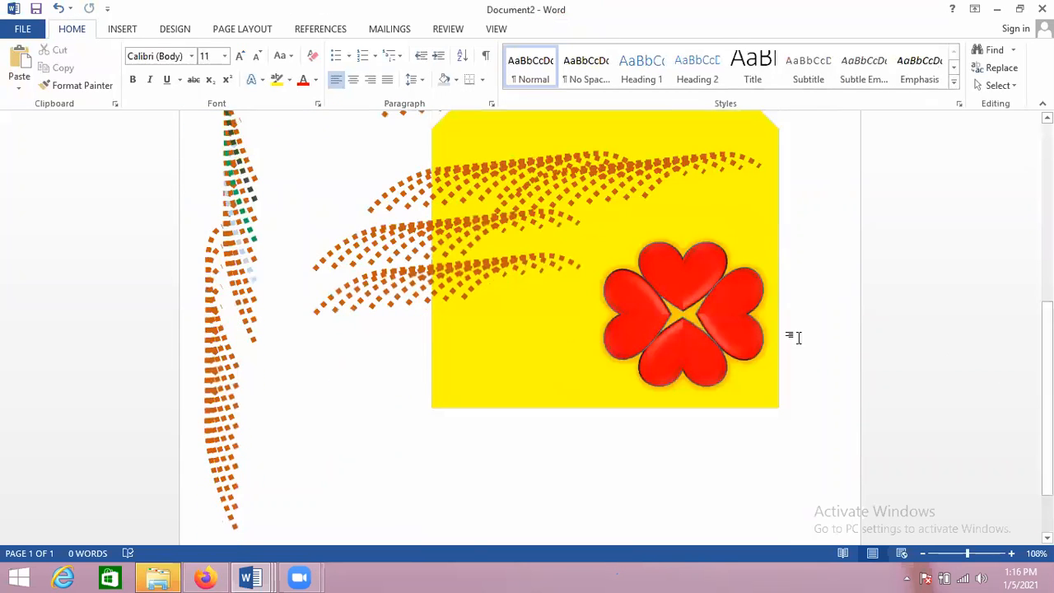
{"action": "left_click", "coordinate": [686, 311]}
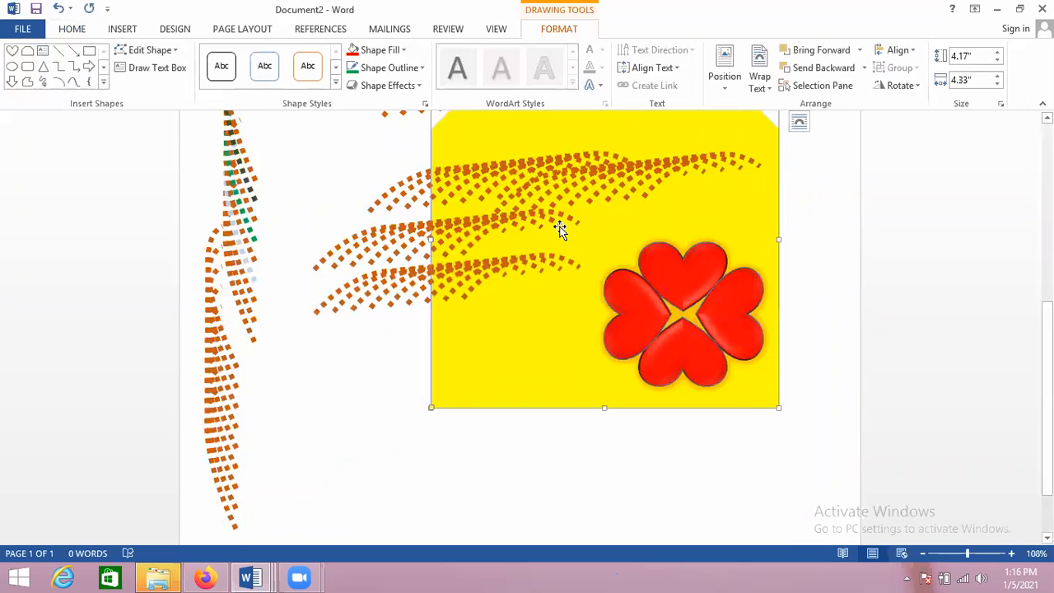
{"action": "left_click", "coordinate": [535, 217]}
{"action": "key", "text": "Delete"}
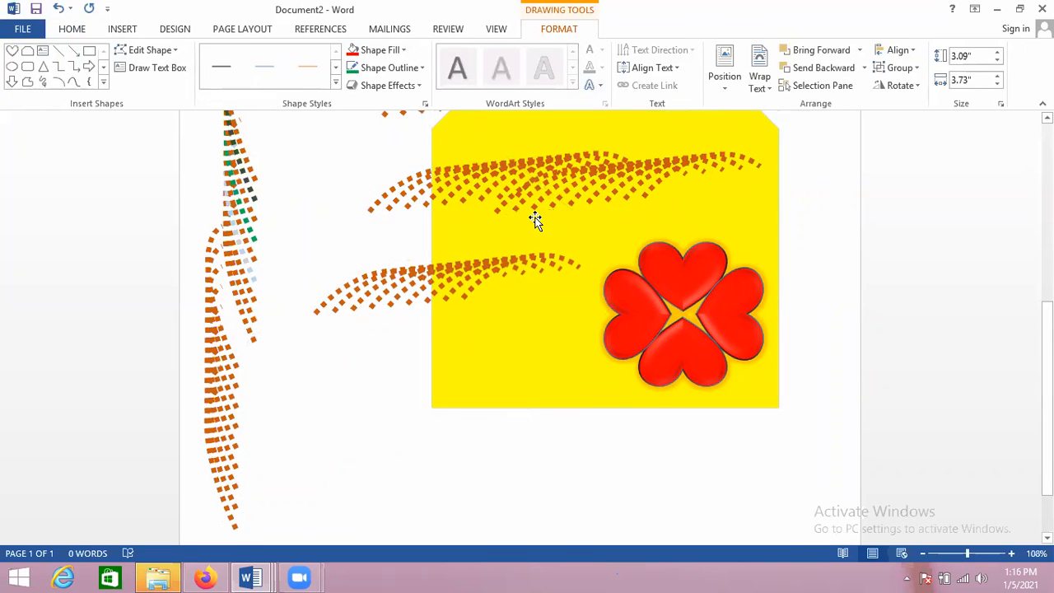
{"action": "left_click", "coordinate": [521, 261]}
{"action": "key", "text": "Delete"}
{"action": "left_click", "coordinate": [550, 196]}
{"action": "key", "text": "Delete"}
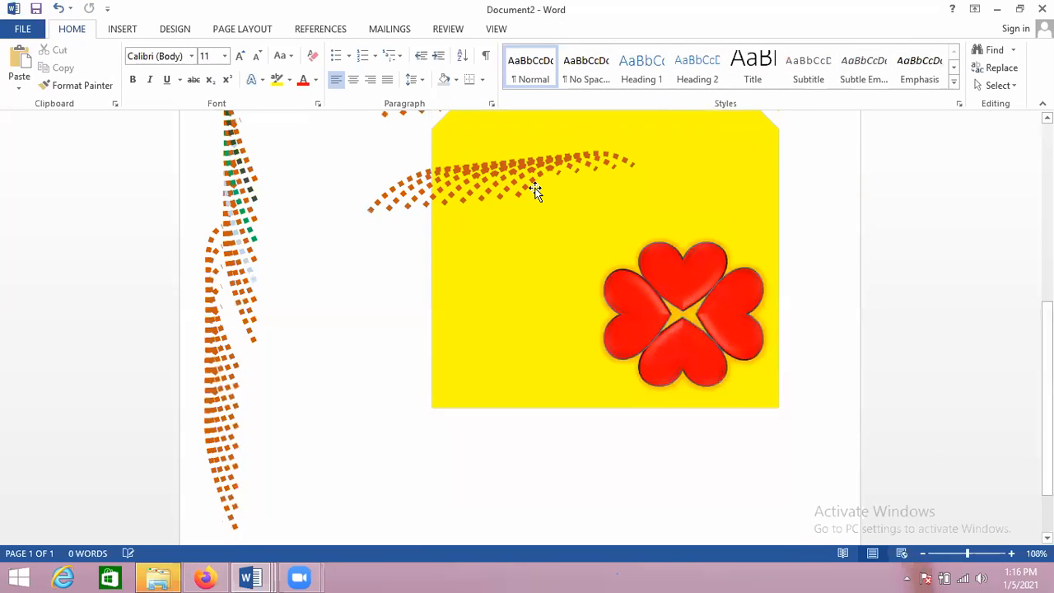
{"action": "left_click", "coordinate": [518, 178]}
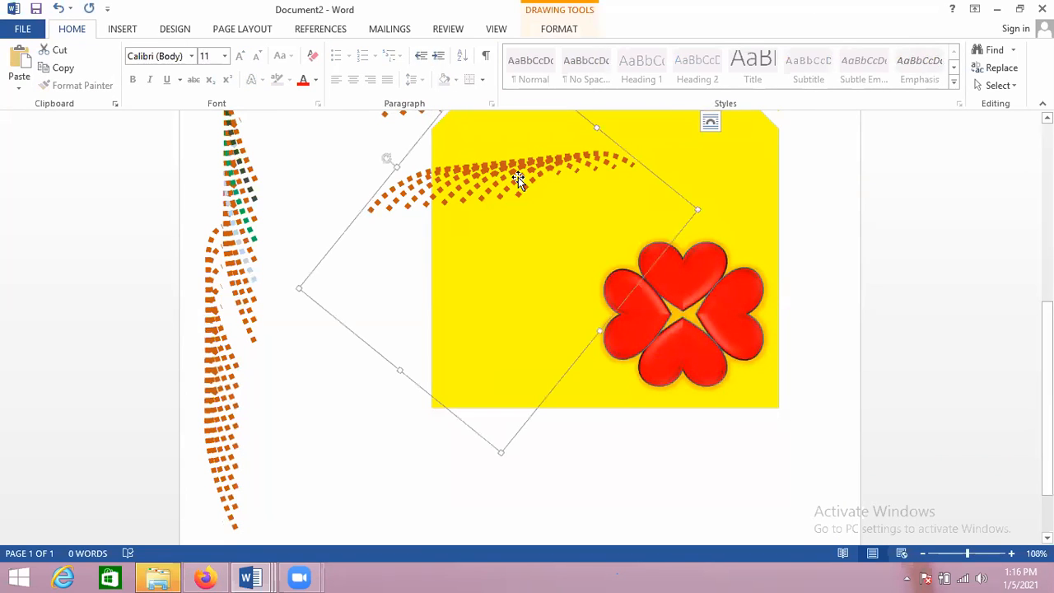
{"action": "key", "text": "Delete"}
Shrink the red flower and move it to the upper-left part of the yellow shape
{"action": "left_click", "coordinate": [688, 307]}
{"action": "left_click_drag", "start_coordinate": [770, 235], "coordinate": [707, 294]}
{"action": "left_click_drag", "start_coordinate": [633, 332], "coordinate": [466, 158]}
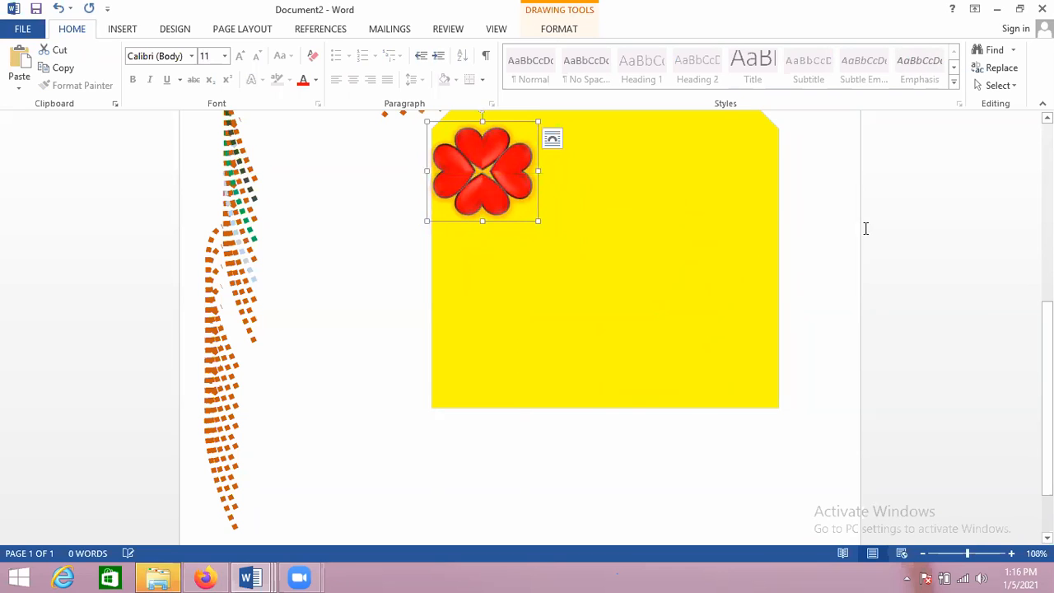
Delete the last orange dotted arc group at the top edge of the yellow shape
{"action": "scroll", "coordinate": [1046, 396], "scroll_direction": "up", "scroll_amount": 4}
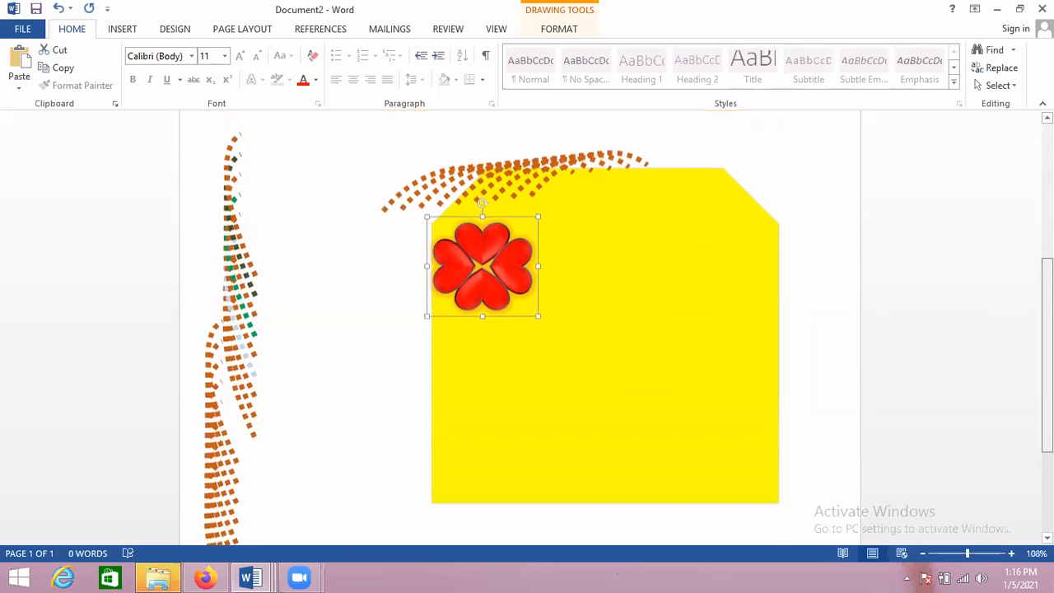
{"action": "left_click", "coordinate": [537, 243]}
{"action": "key", "text": "Delete"}
Shrink the flower further and place it in the upper middle of the yellow shape
{"action": "mouse_move", "coordinate": [478, 313]}
{"action": "left_mouse_down"}
{"action": "mouse_move", "coordinate": [490, 281]}
{"action": "mouse_move", "coordinate": [517, 257]}
{"action": "mouse_move", "coordinate": [515, 265]}
{"action": "left_mouse_up"}
{"action": "left_click_drag", "start_coordinate": [575, 338], "coordinate": [549, 319]}
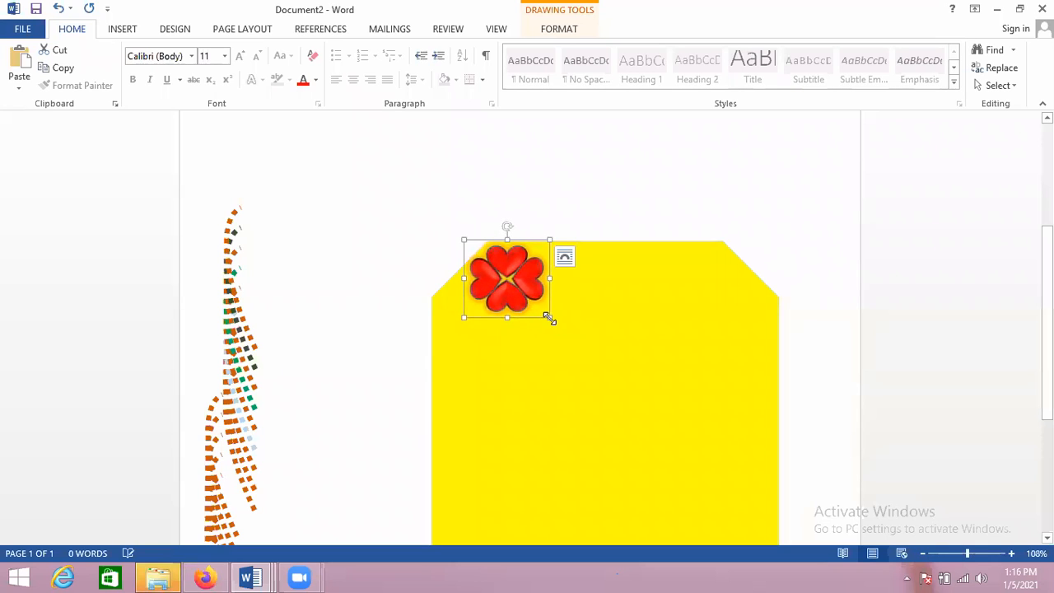
{"action": "left_click_drag", "start_coordinate": [510, 280], "coordinate": [605, 353]}
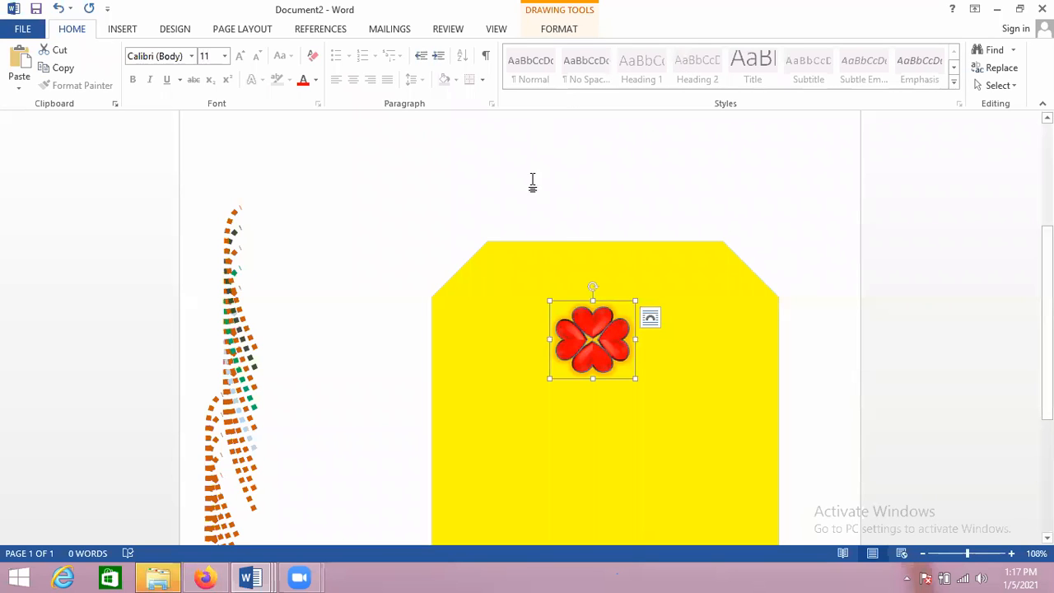
Enlarge the flower and move it off the yellow shape to the blank area beyond its upper-left corner
{"action": "left_click_drag", "start_coordinate": [635, 378], "coordinate": [684, 413]}
{"action": "left_click_drag", "start_coordinate": [686, 431], "coordinate": [706, 440]}
{"action": "left_click_drag", "start_coordinate": [649, 376], "coordinate": [352, 212]}
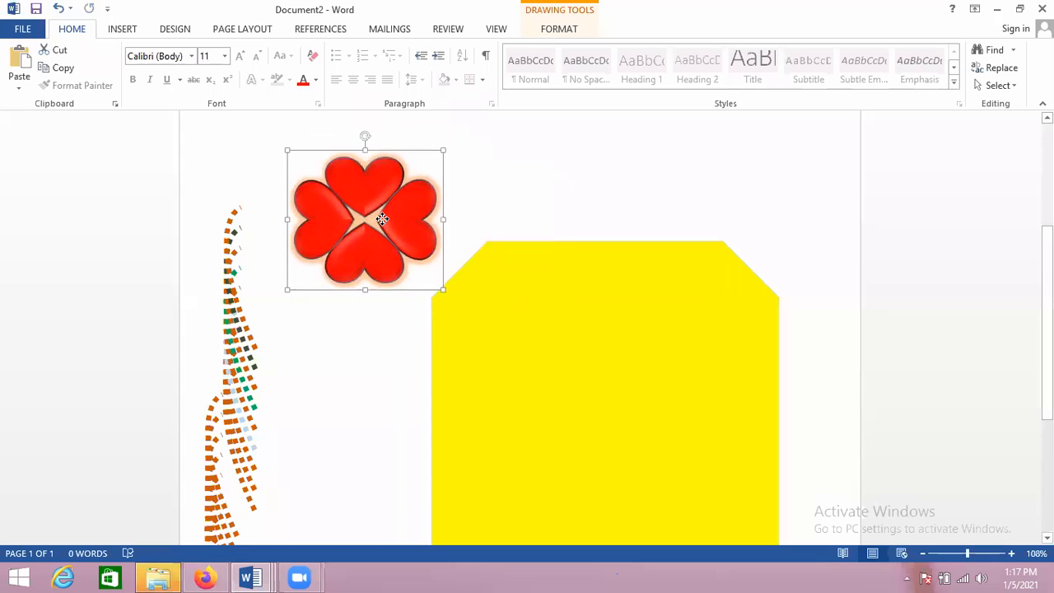
Delete the vertical dotted strands along the page's left side and move the flower to the left page edge beneath the clouds
{"action": "left_click", "coordinate": [238, 362]}
{"action": "key", "text": "Delete"}
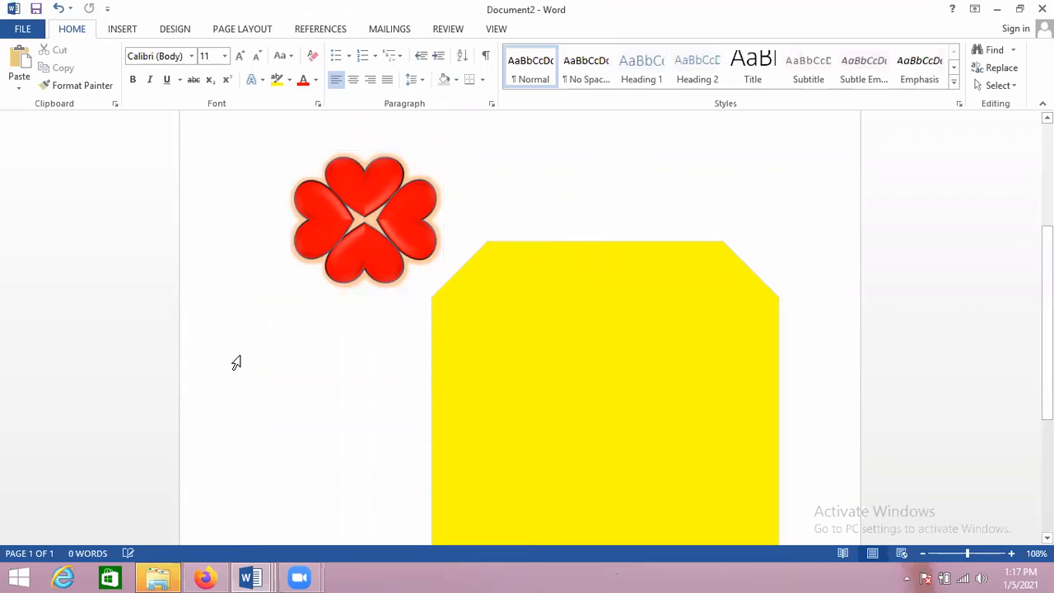
{"action": "left_click_drag", "start_coordinate": [370, 270], "coordinate": [253, 226]}
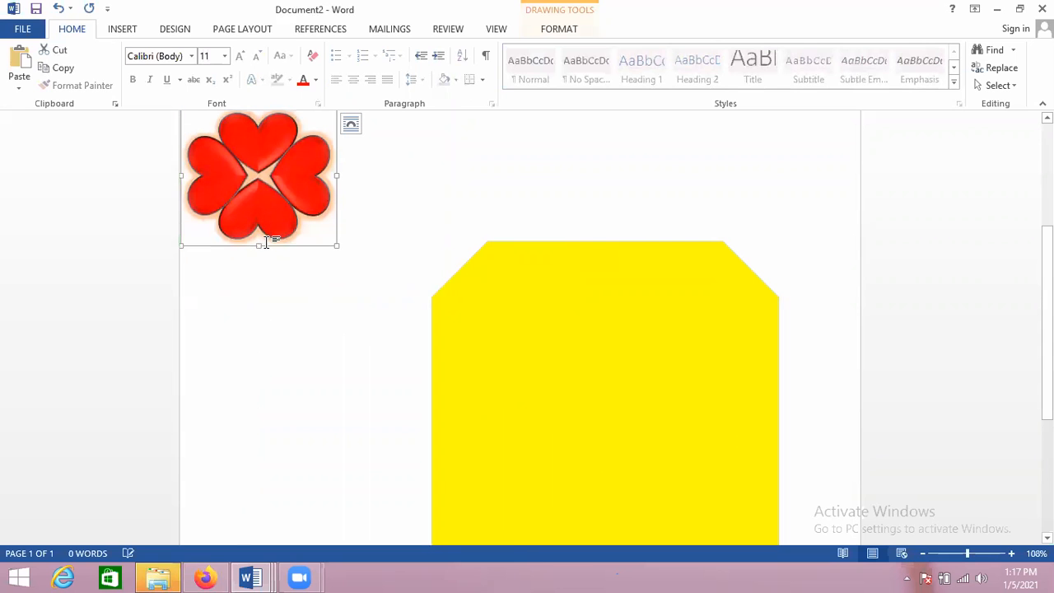
{"action": "left_click", "coordinate": [305, 305]}
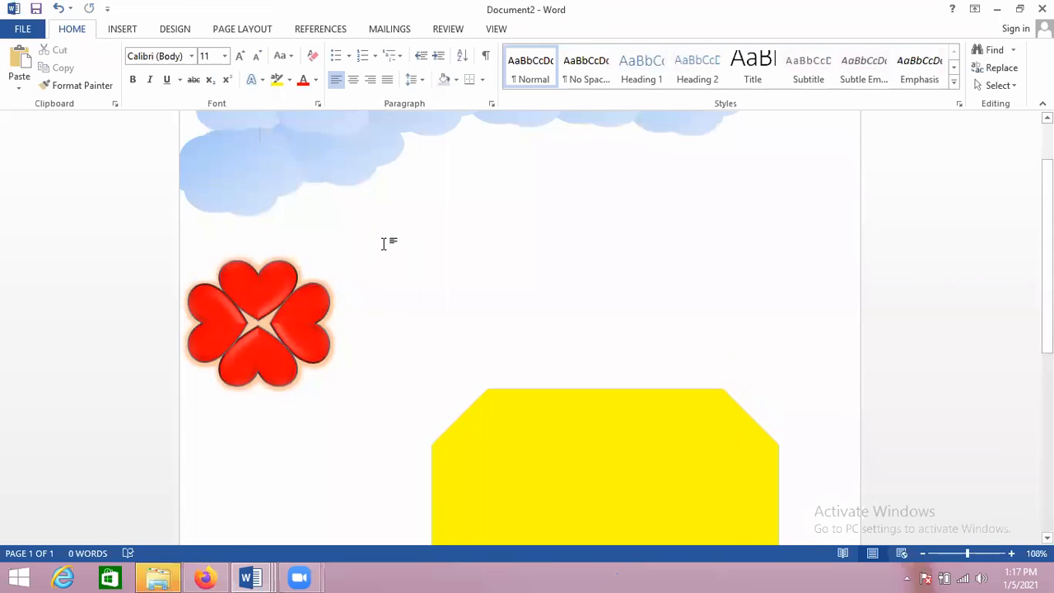
{"action": "left_click", "coordinate": [278, 360]}
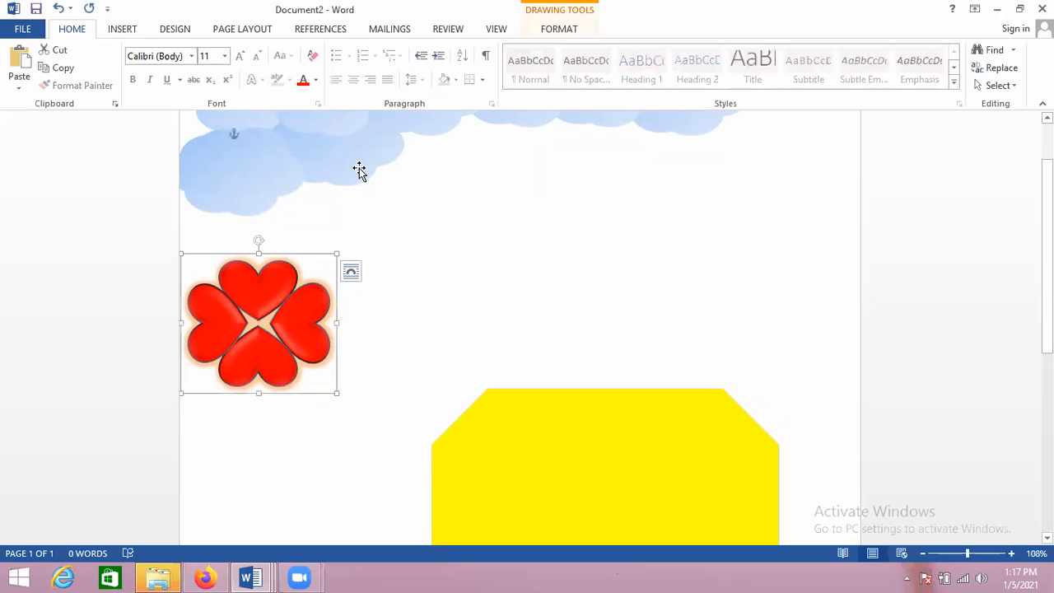
Fill the top heart of the grouped flower with a dark green theme color
{"action": "left_click", "coordinate": [293, 275]}
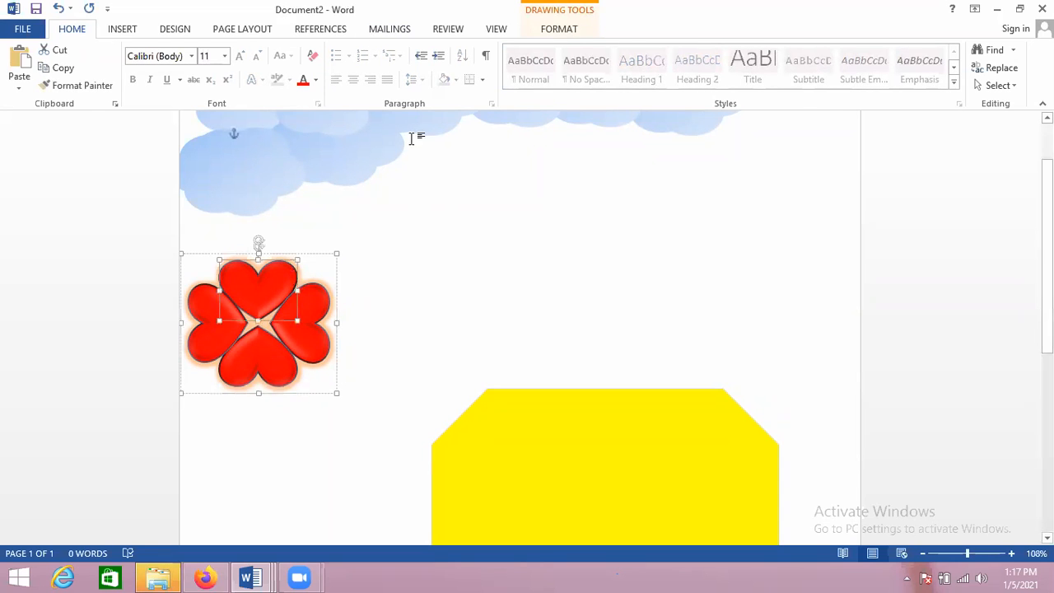
{"action": "left_click", "coordinate": [555, 30]}
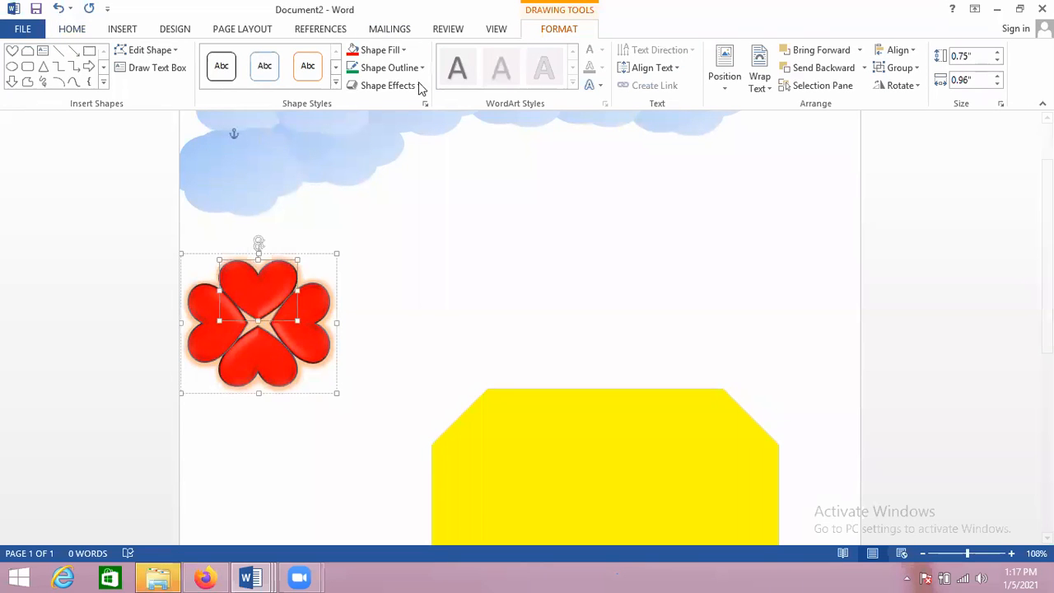
{"action": "left_click", "coordinate": [401, 51]}
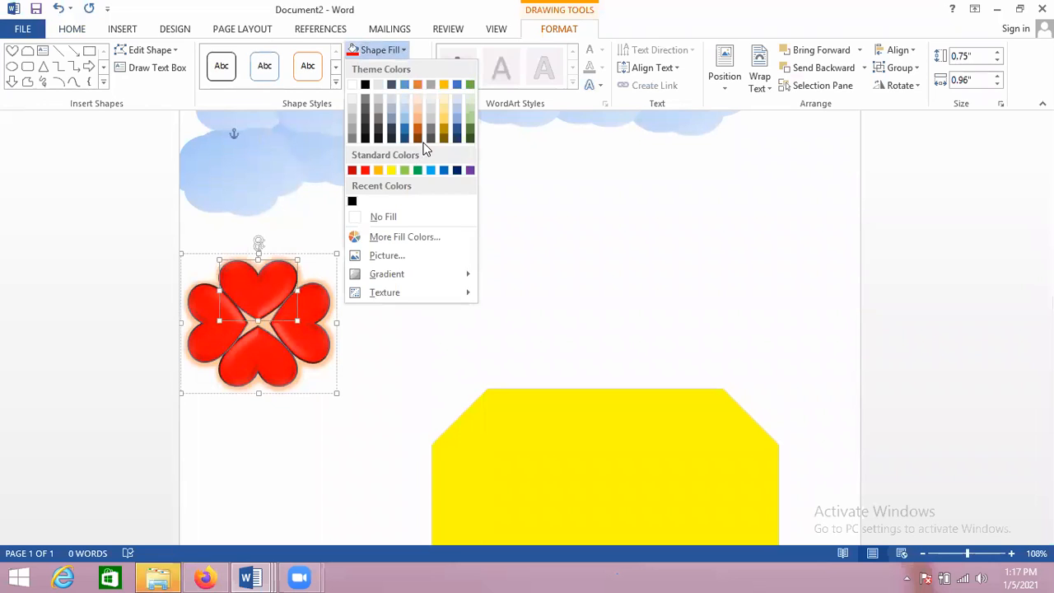
{"action": "left_click", "coordinate": [467, 123]}
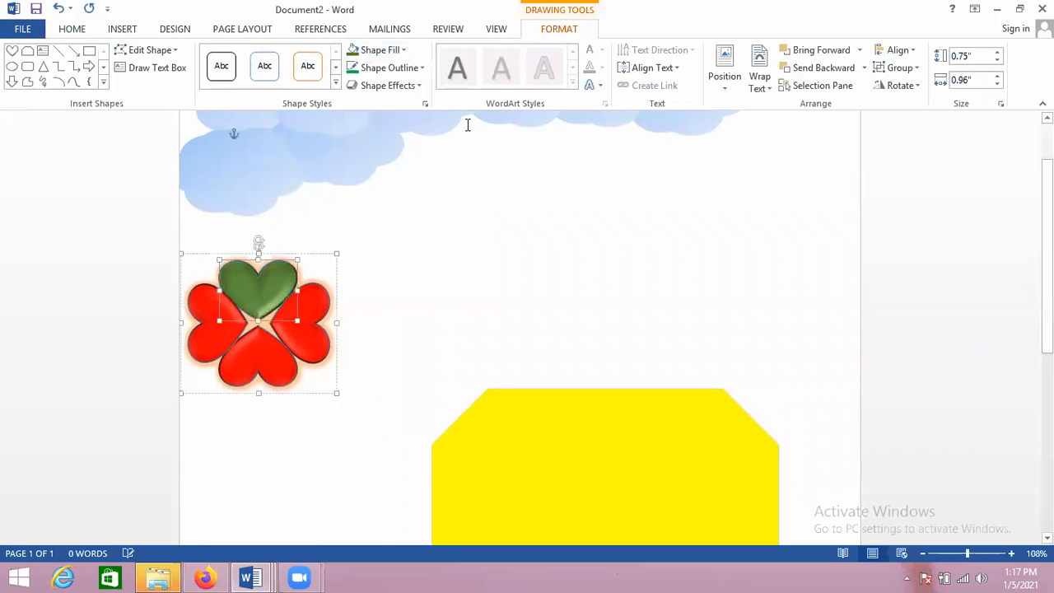
Fill the right heart of the flower with a darker blue theme color
{"action": "left_click", "coordinate": [308, 343]}
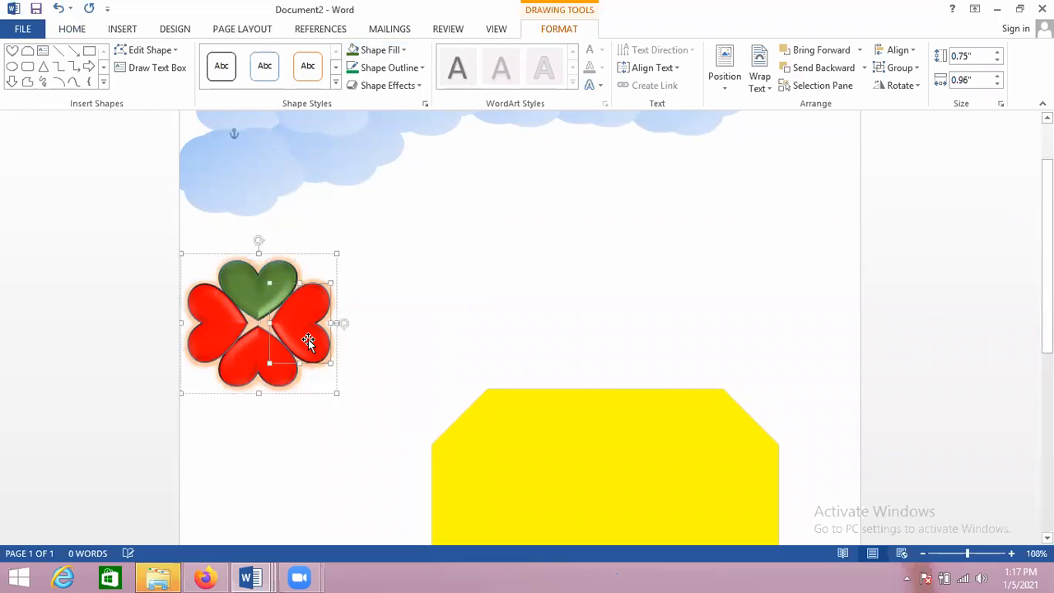
{"action": "left_click", "coordinate": [404, 49]}
{"action": "left_click", "coordinate": [404, 125]}
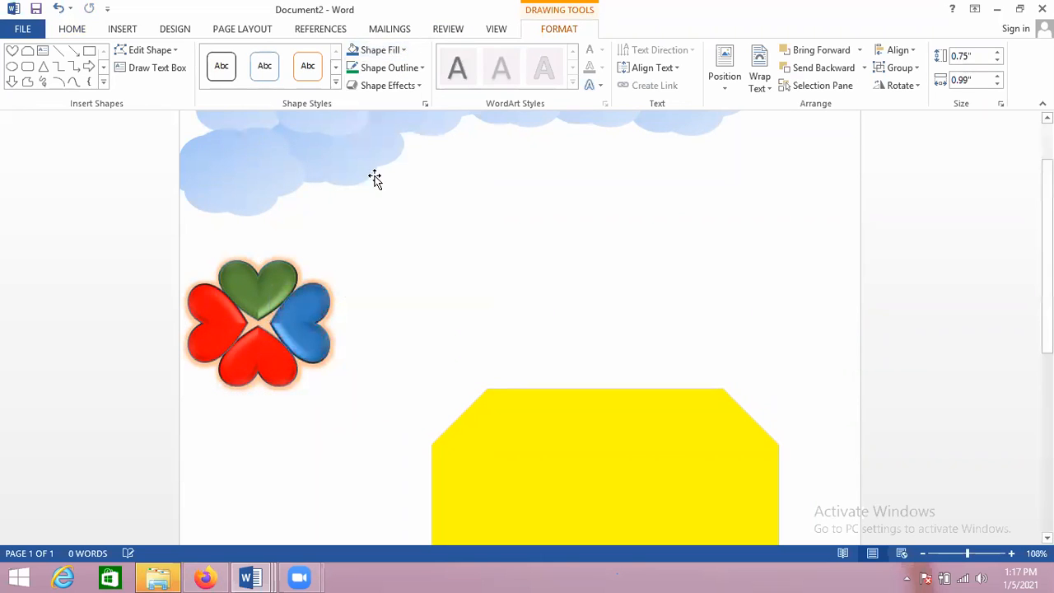
Fill the bottom heart of the flower with black and deselect the group
{"action": "left_click", "coordinate": [256, 351]}
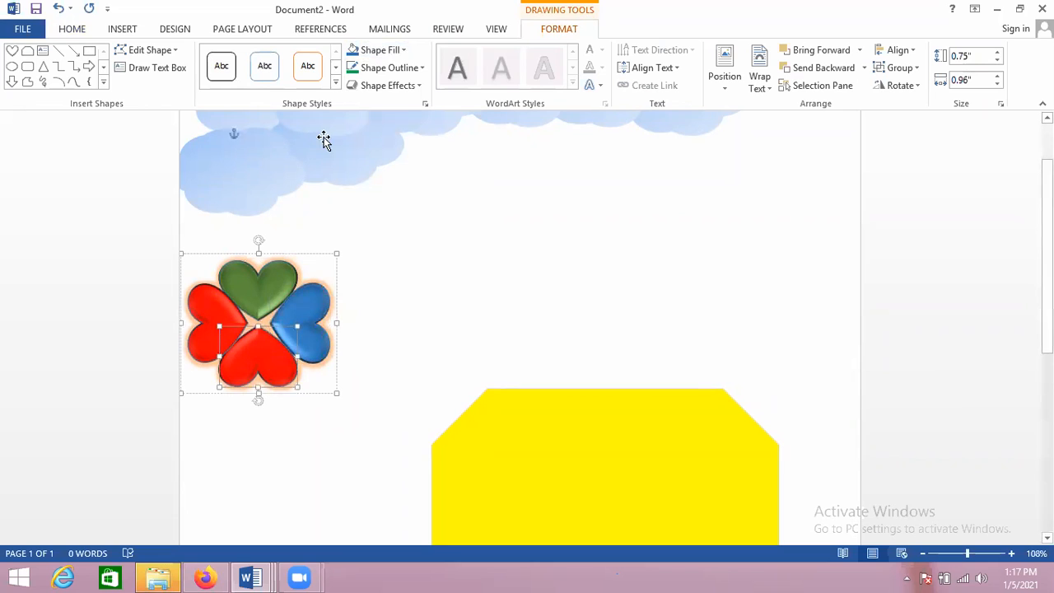
{"action": "left_click", "coordinate": [393, 51]}
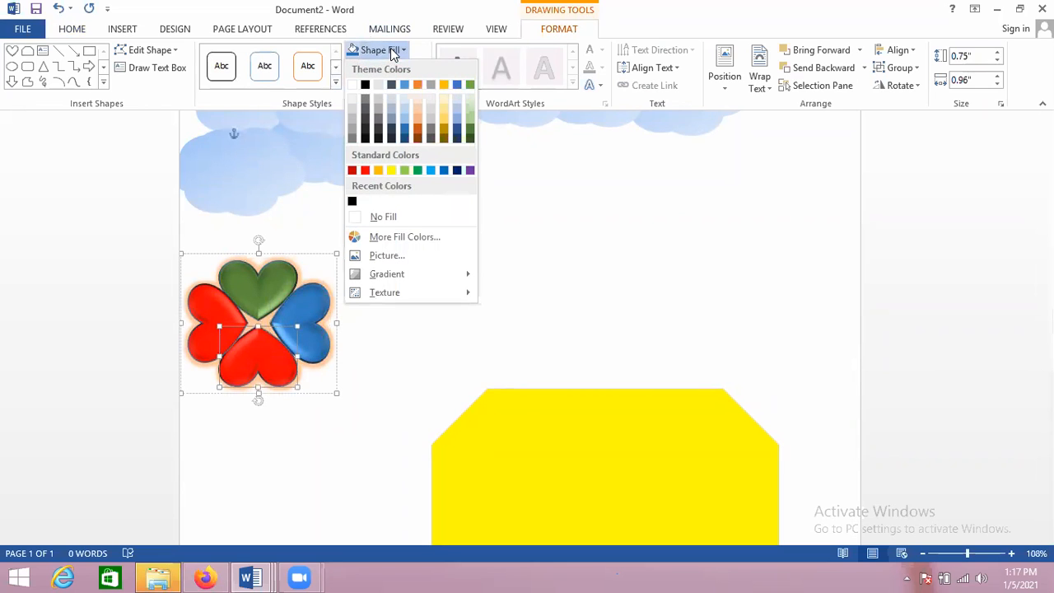
{"action": "left_click", "coordinate": [365, 140]}
{"action": "left_click", "coordinate": [421, 312]}
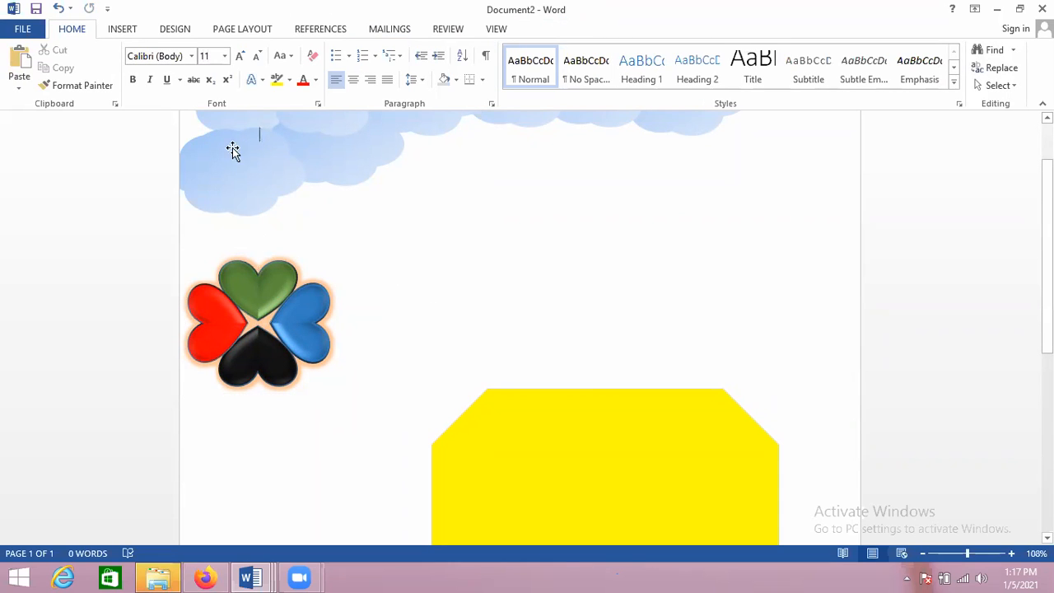
{"action": "left_click", "coordinate": [127, 31]}
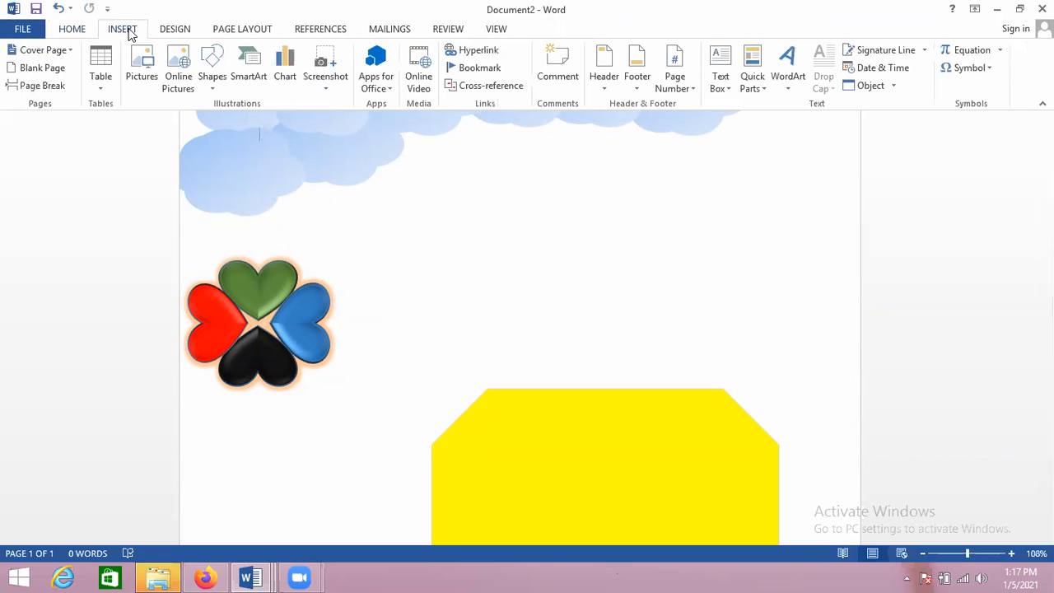
{"action": "left_click", "coordinate": [214, 89]}
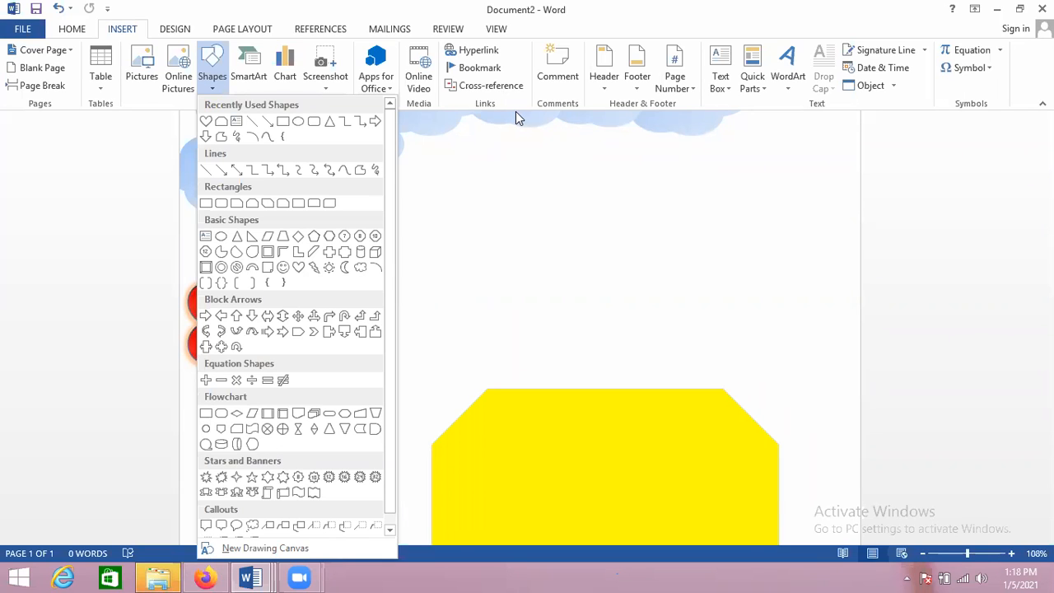
{"action": "left_click", "coordinate": [475, 205]}
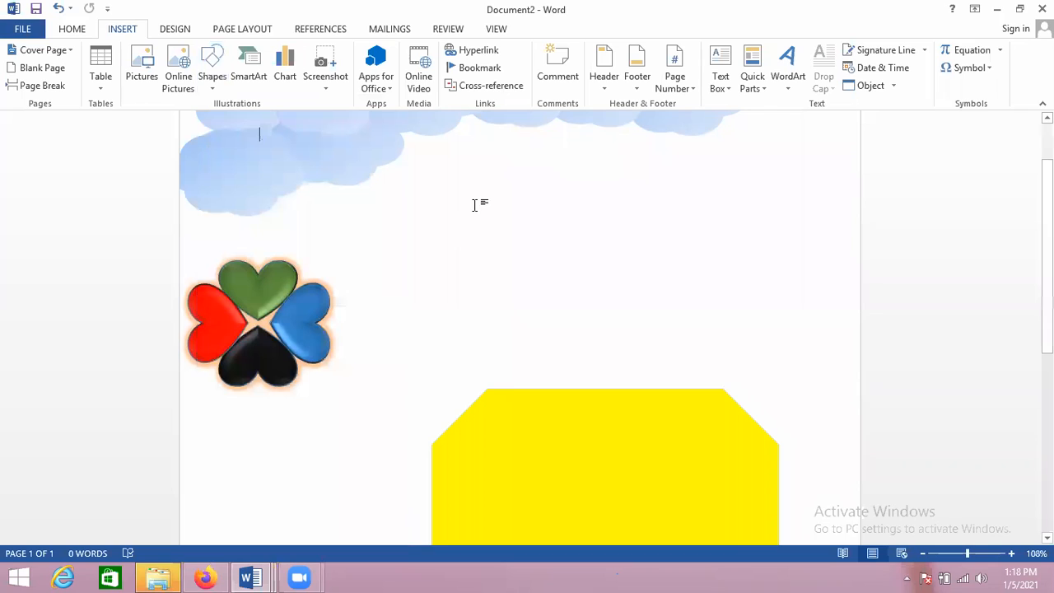
Enlarge the whole flower group to about one and a half times its size, extending it almost to the yellow shape's left edge
{"action": "left_click", "coordinate": [240, 331]}
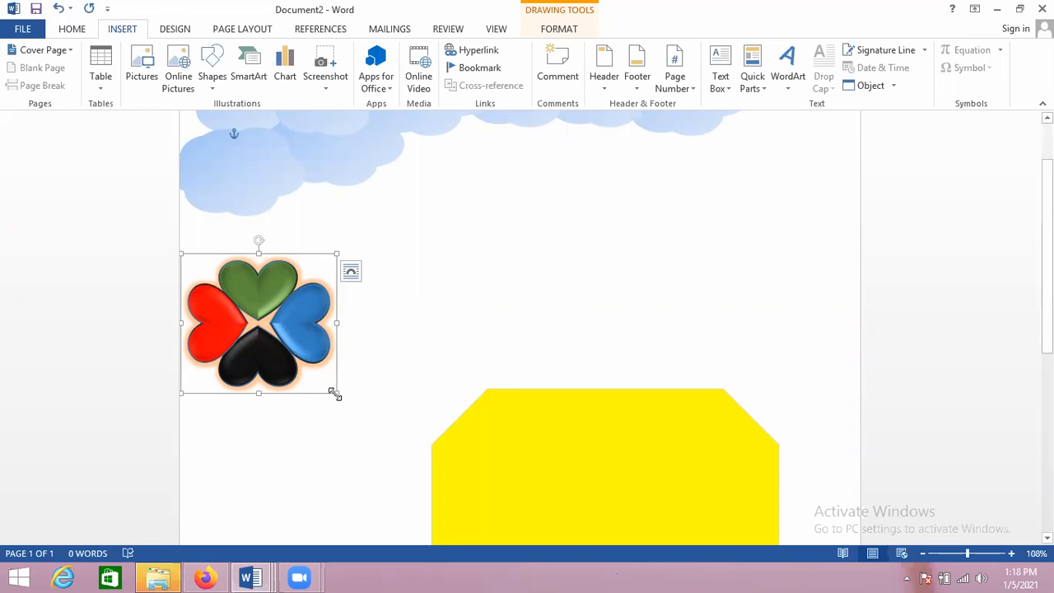
{"action": "mouse_move", "coordinate": [337, 393]}
{"action": "left_mouse_down"}
{"action": "mouse_move", "coordinate": [374, 446]}
{"action": "mouse_move", "coordinate": [419, 465]}
{"action": "left_mouse_up"}
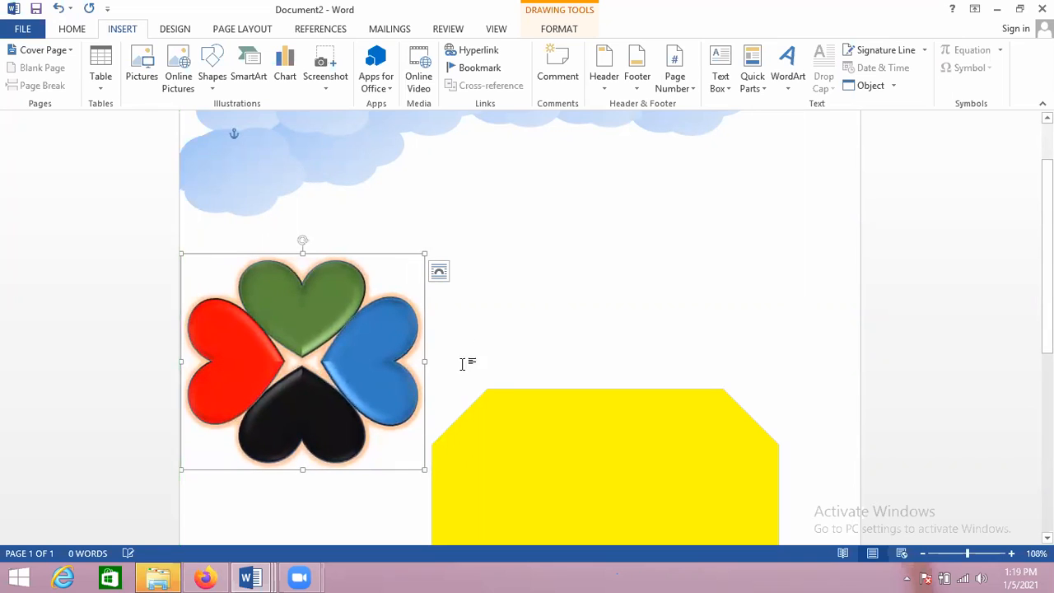
{"action": "left_click", "coordinate": [508, 348]}
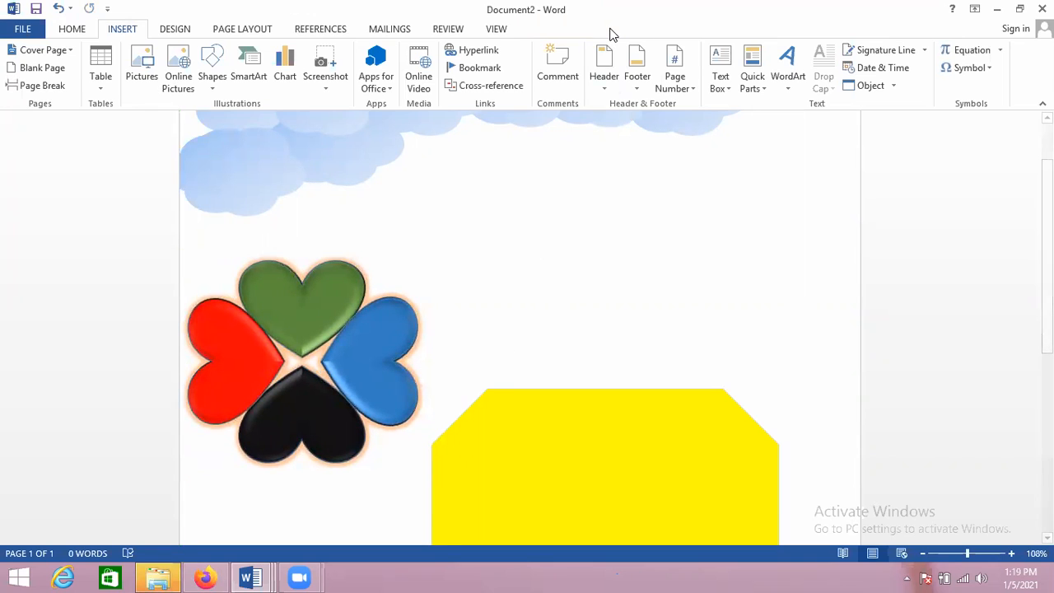